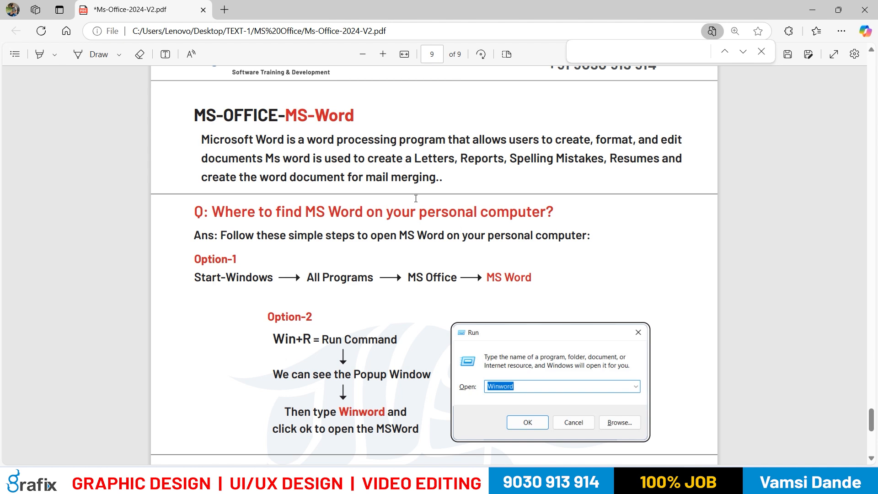
Read the MS-Word description and the question about where to find MS Word, marking key phrases
left_click_drag(457, 158, 579, 157)
left_click_drag(638, 159, 660, 160)
left_click_drag(219, 178, 407, 178)
left_click(330, 177)
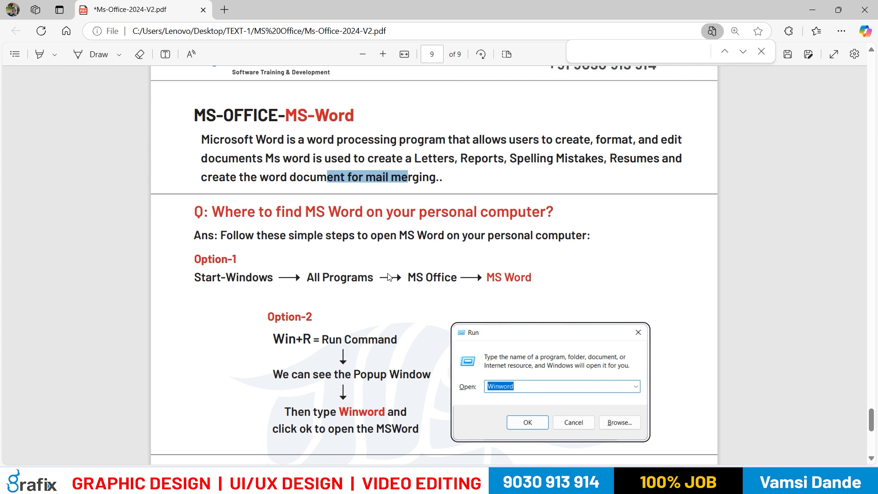
left_click(388, 277)
left_click_drag(254, 218, 479, 212)
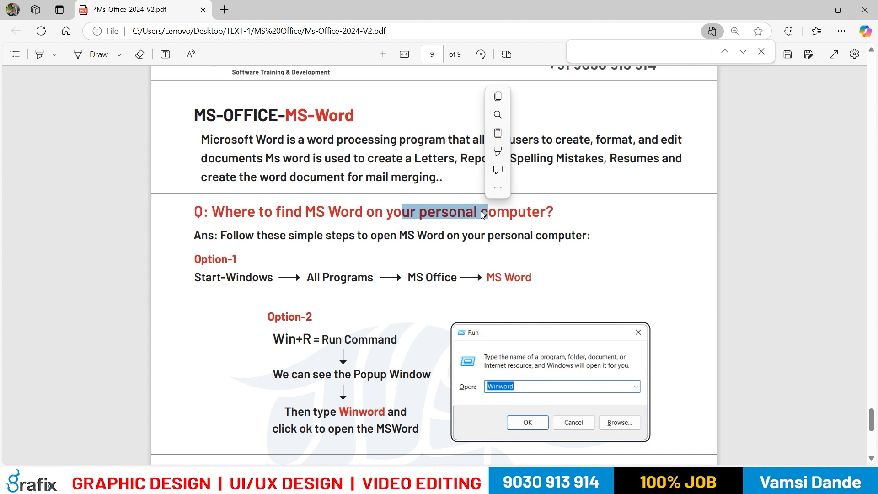
left_click(319, 310)
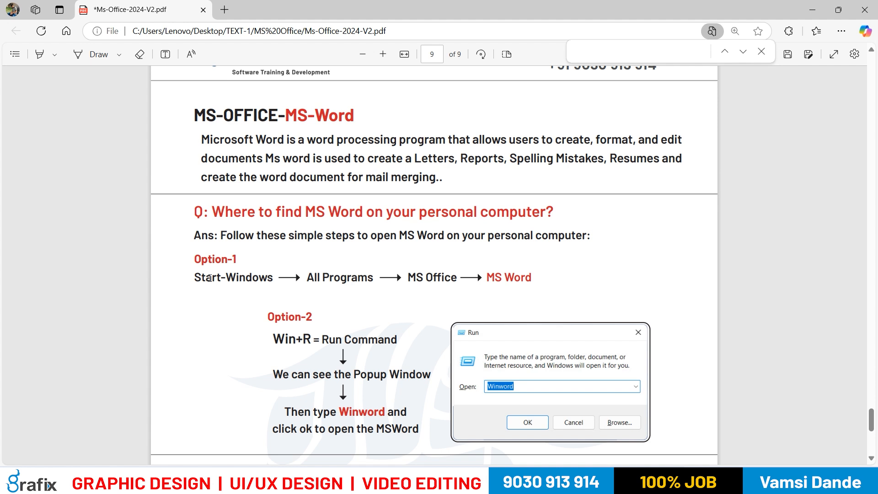
Review the Option-1 path from Start-Windows through All Programs and MS Office to MS Word, checking the Windows Start menu
left_click_drag(204, 263, 252, 278)
left_click(228, 320)
key("super")
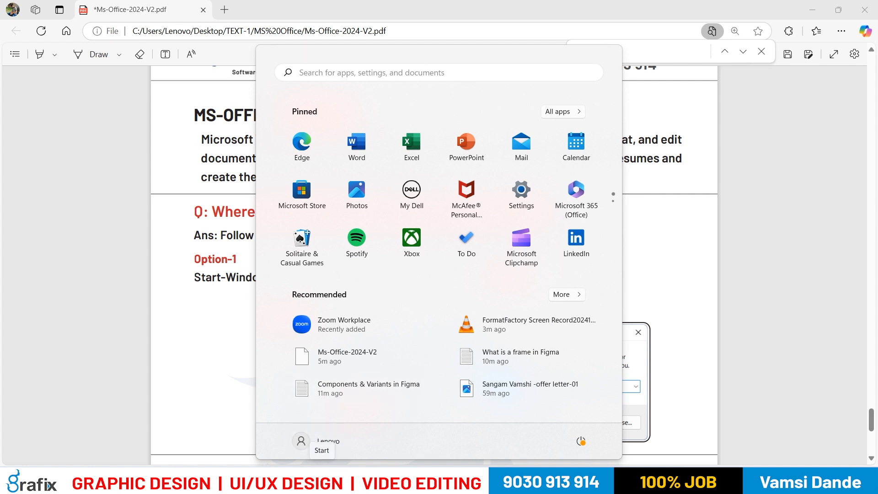
left_click(322, 480)
left_click_drag(315, 278, 352, 281)
left_click_drag(433, 281, 521, 278)
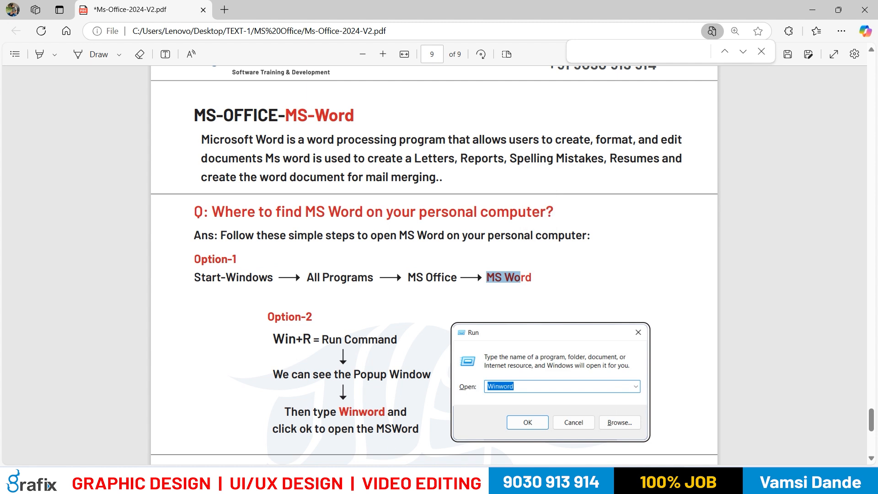
Look for Word in the full list of installed Windows apps
left_click(323, 480)
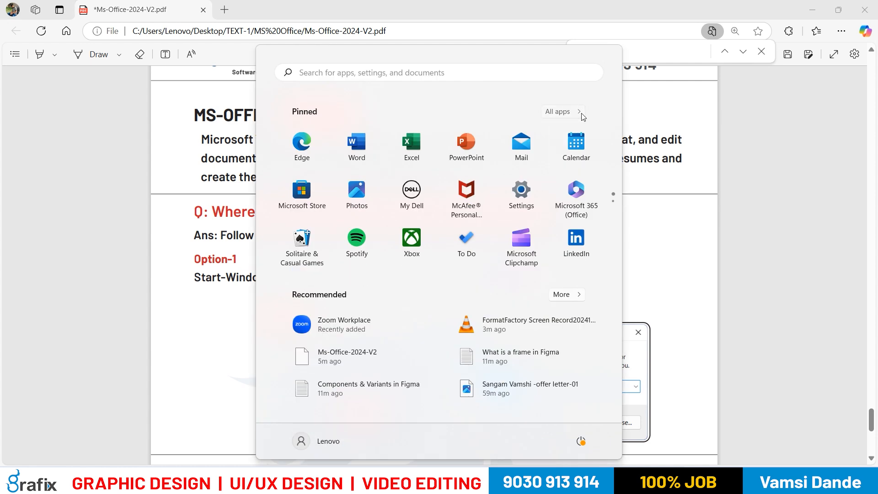
left_click(561, 113)
scroll(549, 229, "down", 5)
scroll(533, 281, "down", 10)
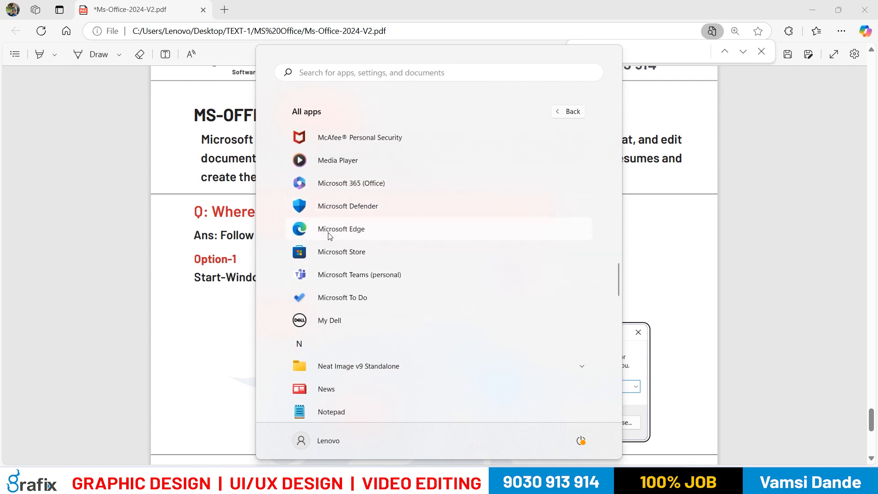
scroll(340, 302, "down", 3)
scroll(341, 302, "down", 8)
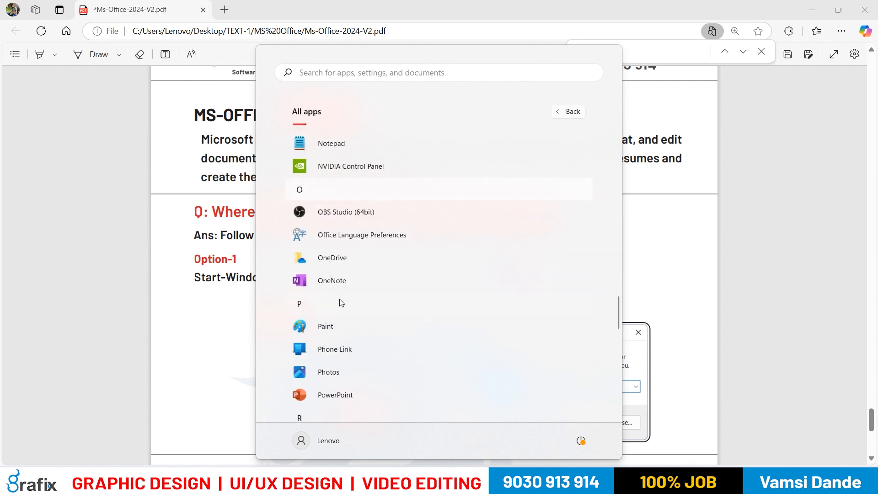
scroll(363, 346, "down", 3)
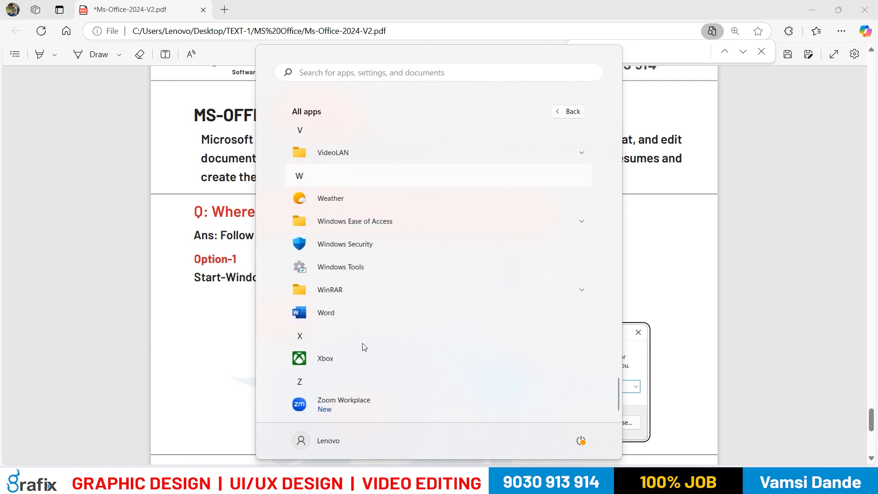
scroll(363, 346, "up", 15)
scroll(406, 243, "up", 15)
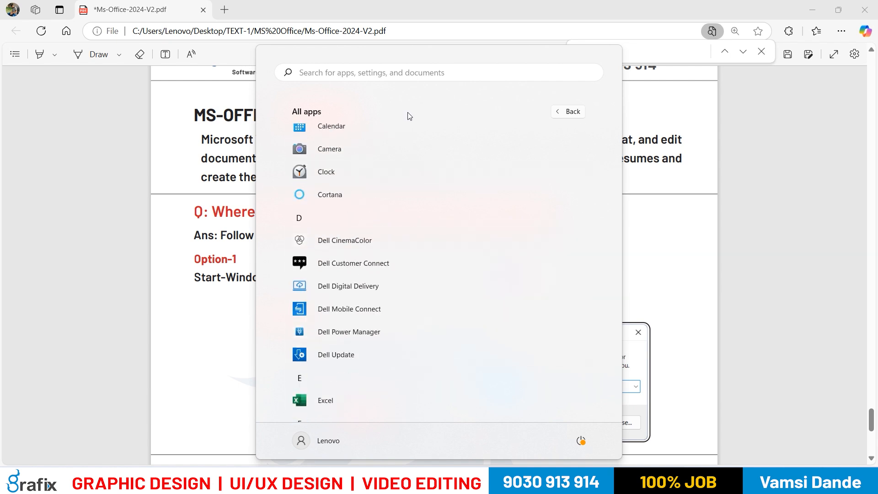
Search Windows for "winwor" and "word" to locate the Word app
type("winwor")
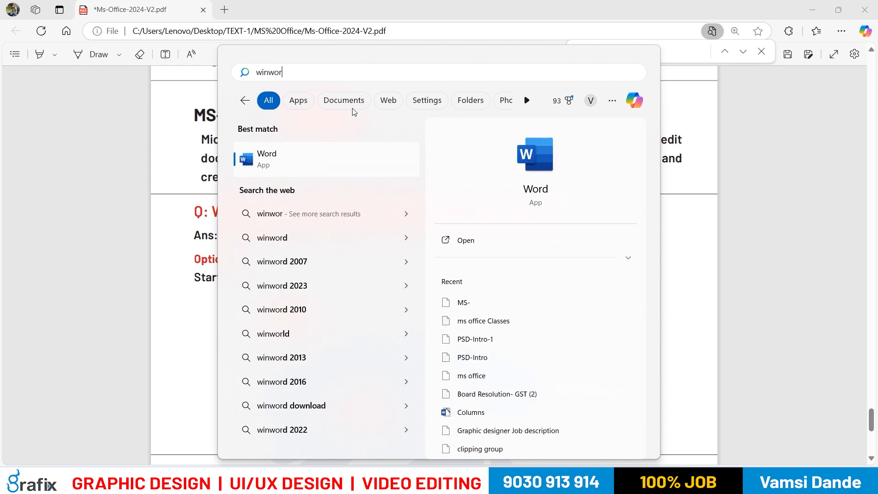
left_click_drag(300, 69, 221, 78)
type("word")
Search Windows for "excel" and "power" to locate the Excel and PowerPoint apps, and dismiss the search
key("ctrl+a")
type("exce")
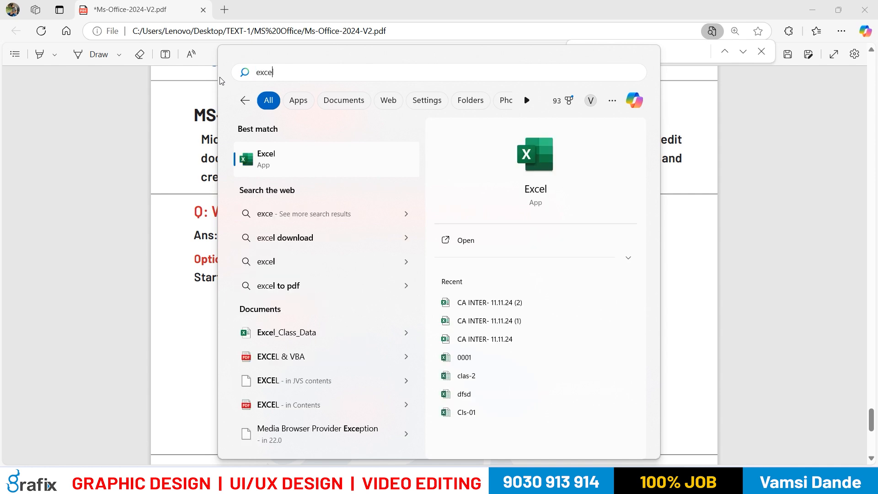
type("l")
key("BackSpace")
key("BackSpace")
key("BackSpace")
key("BackSpace")
key("BackSpace")
type("power")
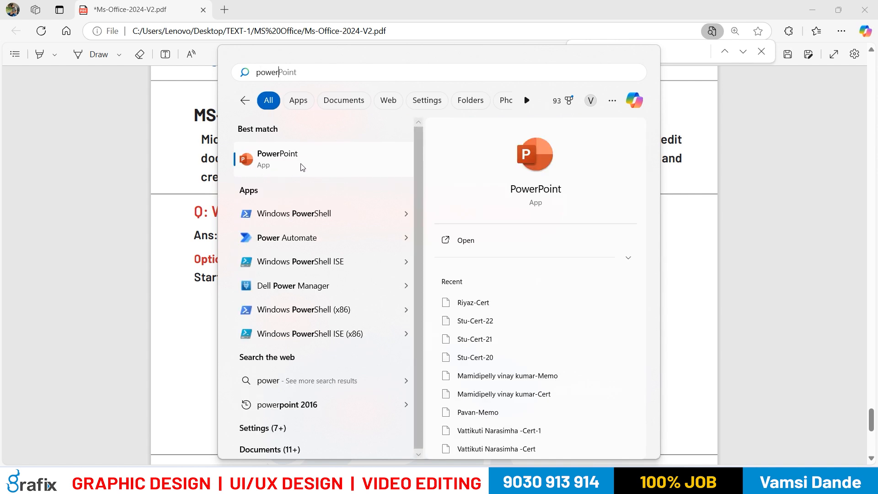
key("Escape")
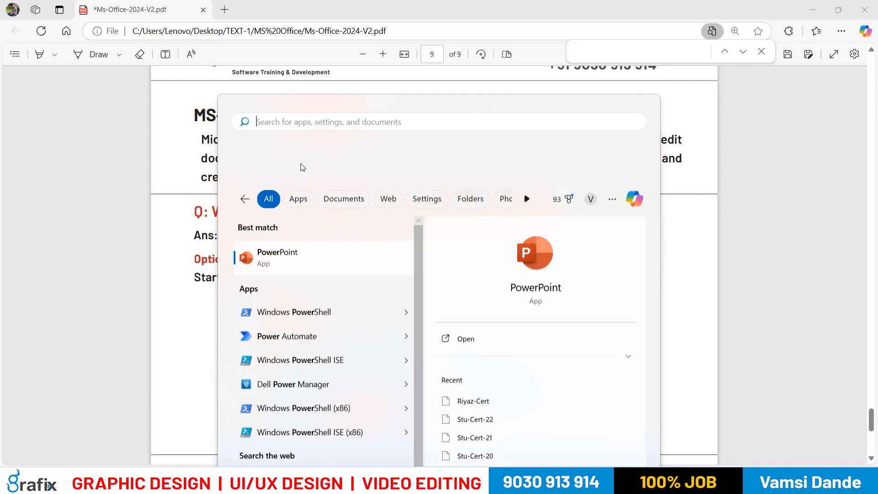
Launch Word by searching Windows for "word", and close its start window
key("super")
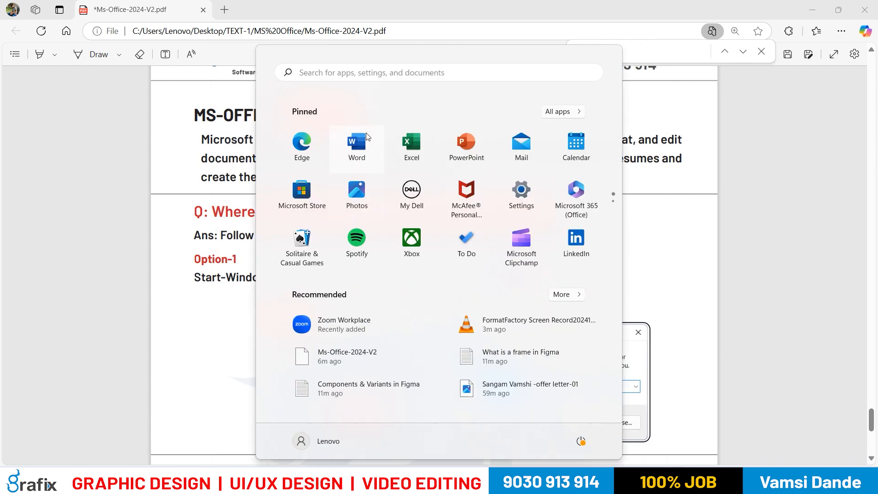
left_click(367, 74)
type("word")
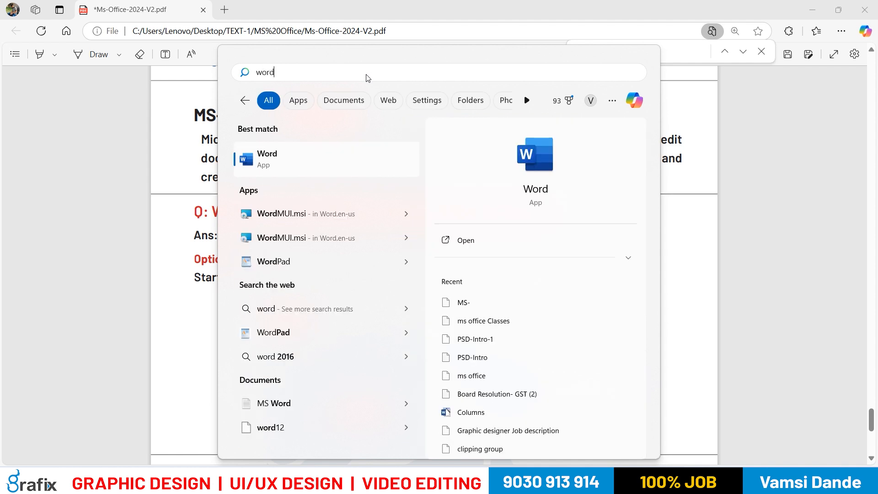
left_click(291, 147)
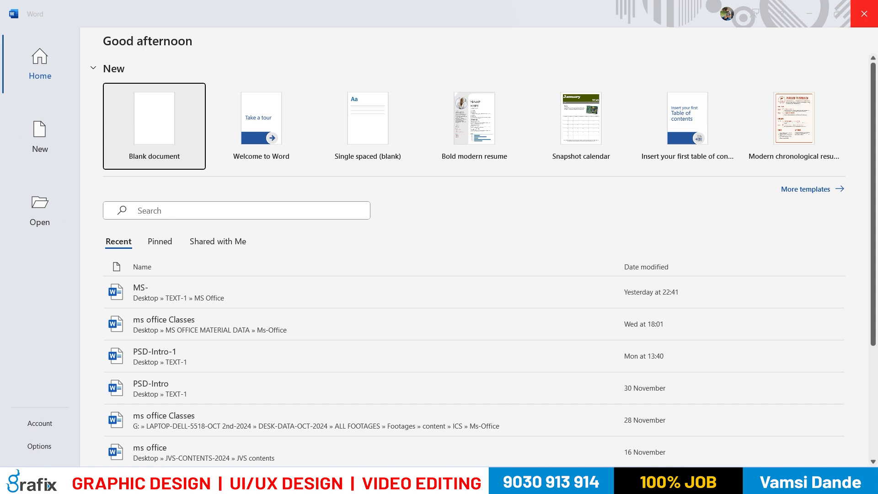
left_click(865, 13)
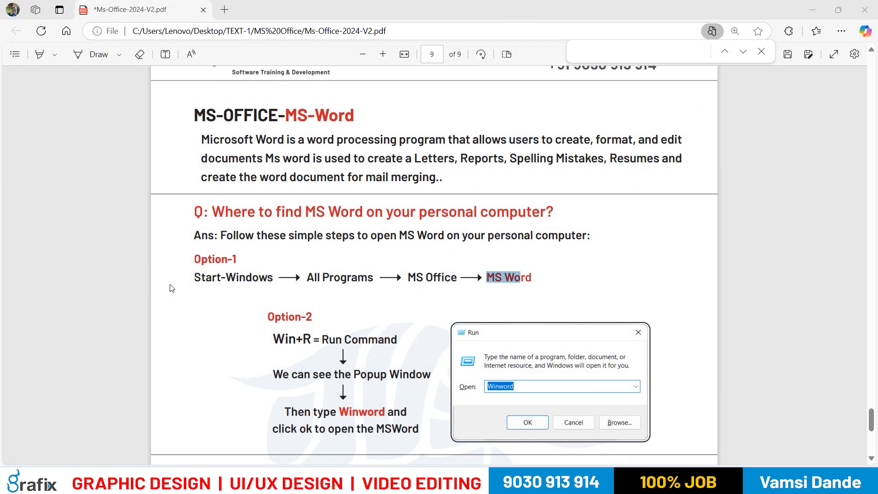
Launch Word from the Windows Run dialog with the command "winword", following Option-2
left_click_drag(275, 318, 312, 340)
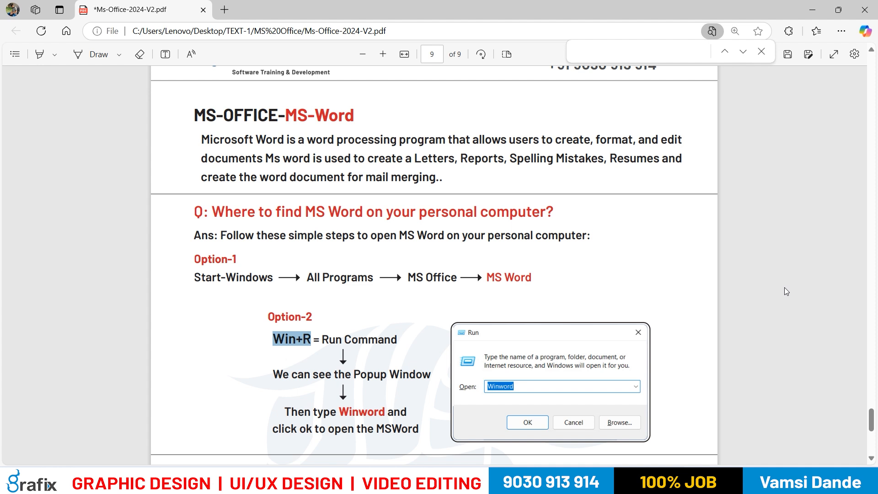
key("super+r")
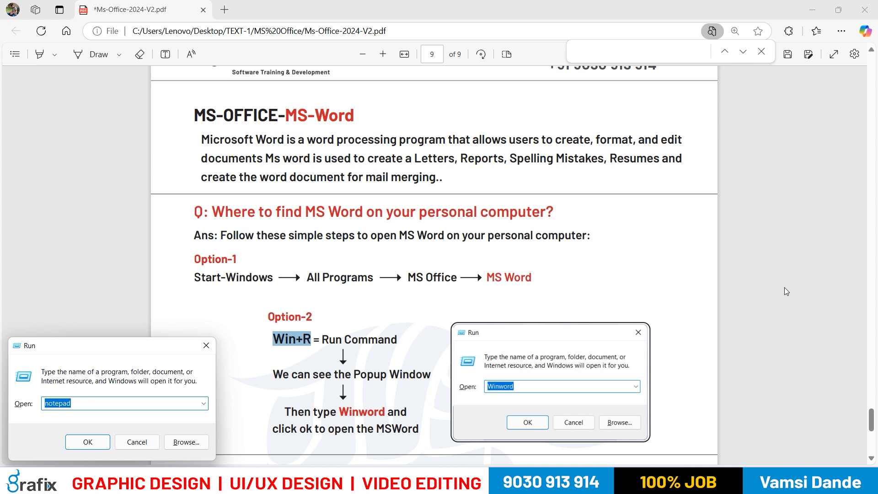
key("Escape")
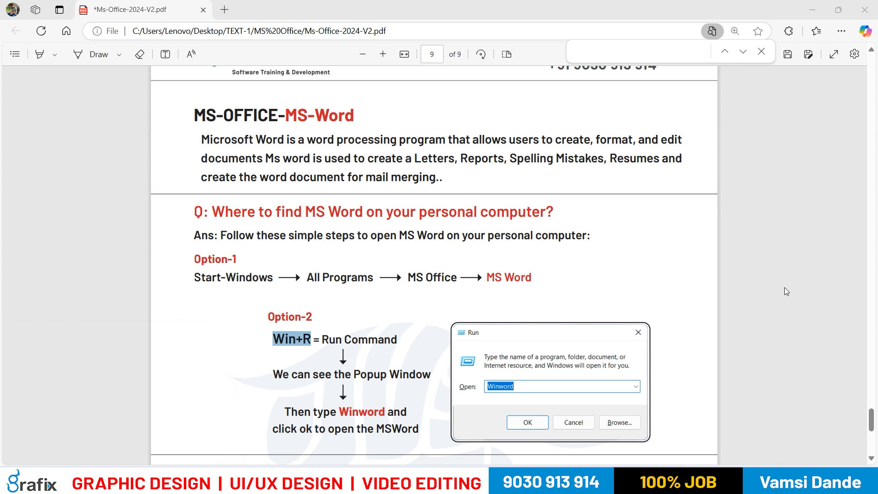
key("super+r")
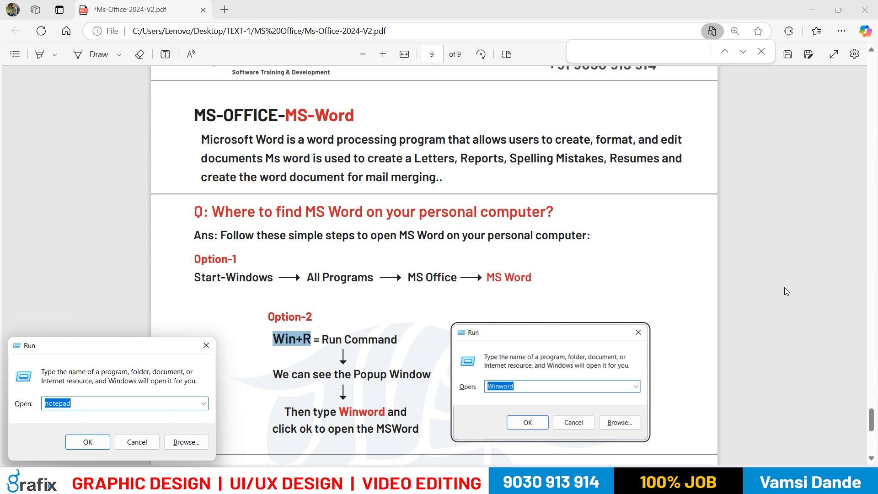
left_click(120, 407)
left_click_drag(120, 408, 41, 411)
type("winword")
key("Return")
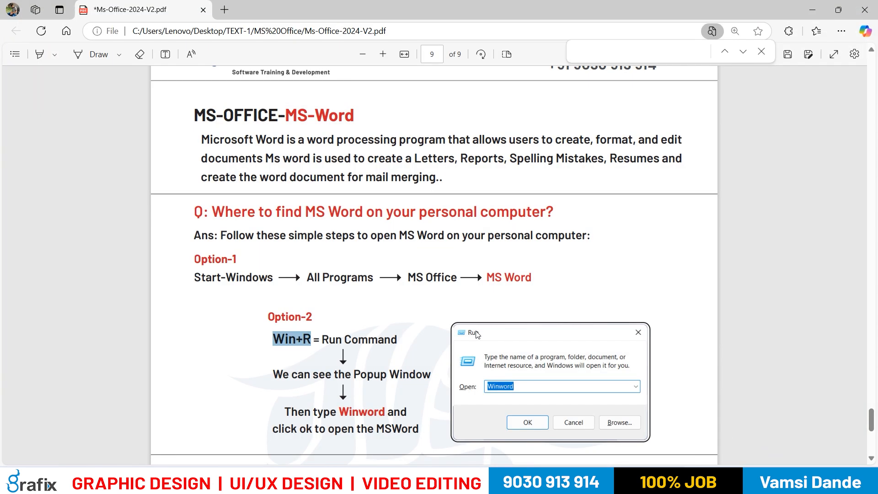
Review the Option-2 instructions, marking Run Command, the popup window line and Winword
left_click_drag(273, 339, 383, 343)
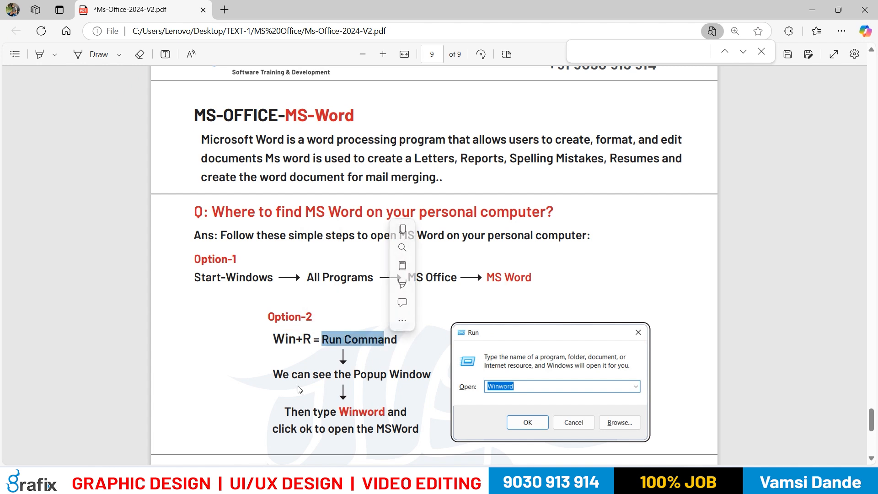
left_click_drag(273, 374, 319, 375)
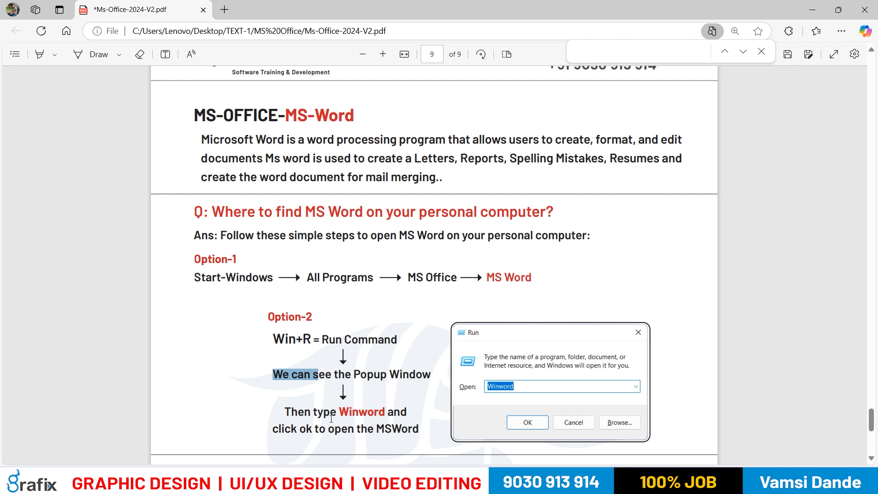
left_click_drag(340, 413, 386, 413)
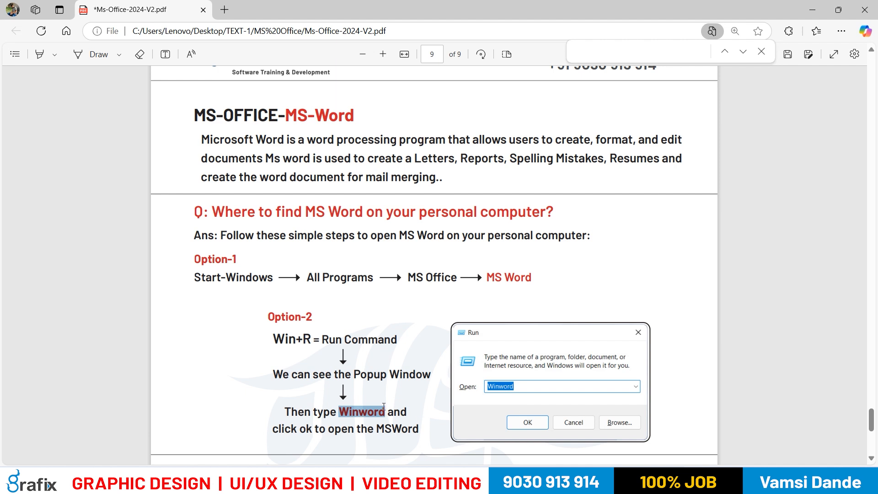
scroll(397, 419, "down", 5)
scroll(220, 274, "up", 5)
Reread the question about finding MS Word together with its Option-1 and Option-2 answers
left_click_drag(197, 214, 389, 293)
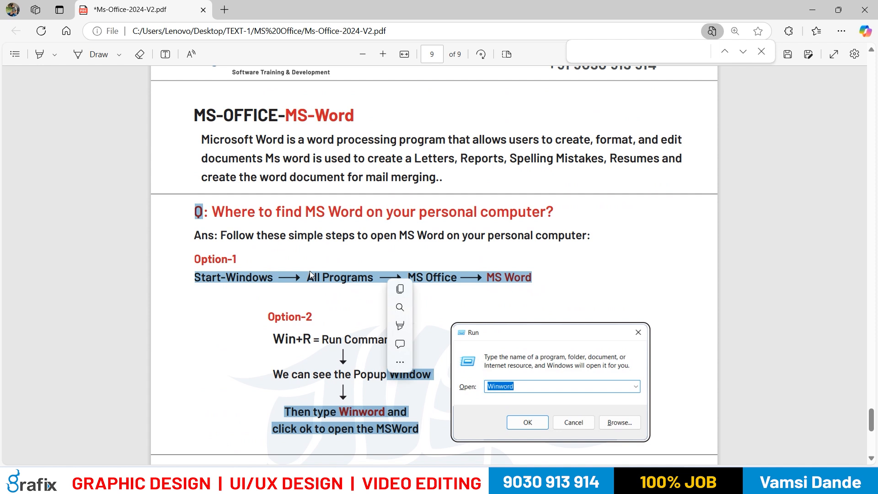
left_click(220, 249)
left_click_drag(192, 277, 272, 283)
left_click(247, 327)
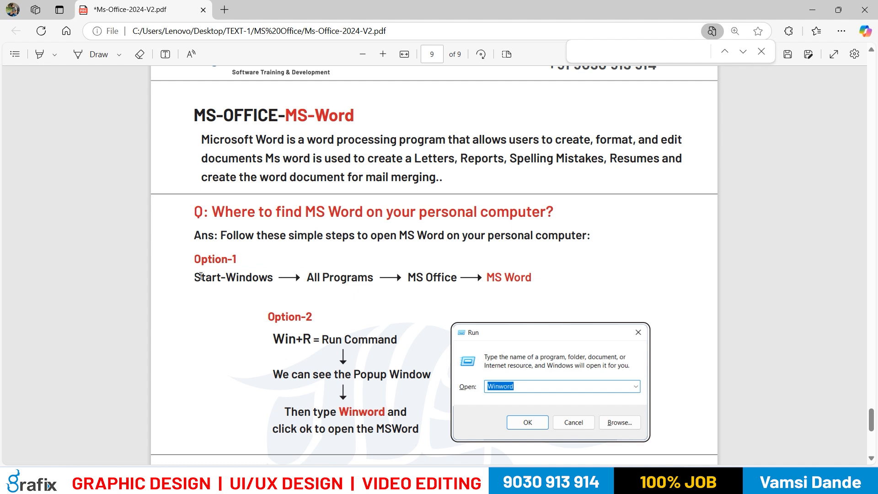
left_click_drag(195, 259, 235, 261)
left_click_drag(268, 317, 387, 397)
left_click(212, 258)
left_click_drag(195, 212, 320, 320)
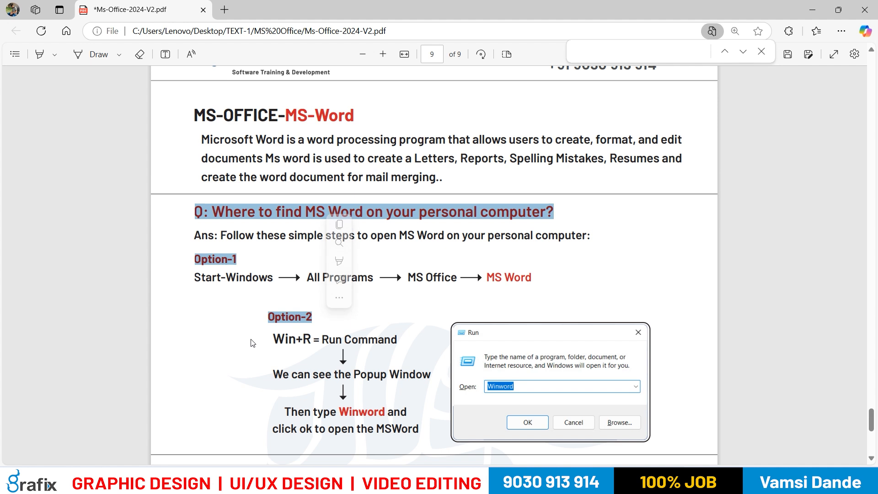
left_click(233, 284)
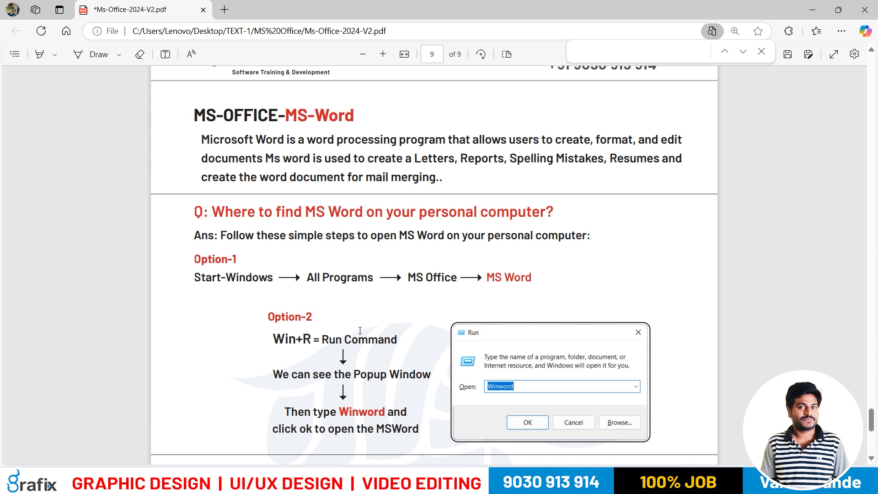
Examine the Option-2 section and the numbered MS-Word facts below it
scroll(359, 330, "down", 1)
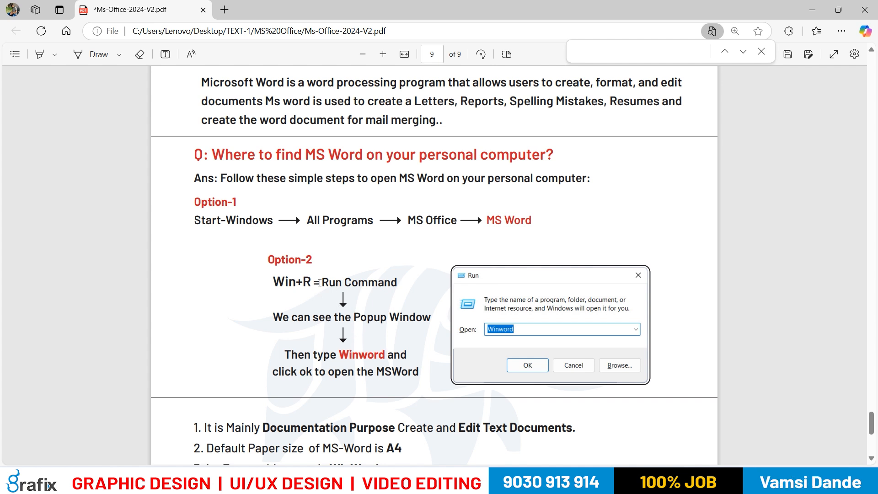
left_click_drag(315, 259, 346, 318)
left_click(257, 306)
scroll(326, 310, "down", 4)
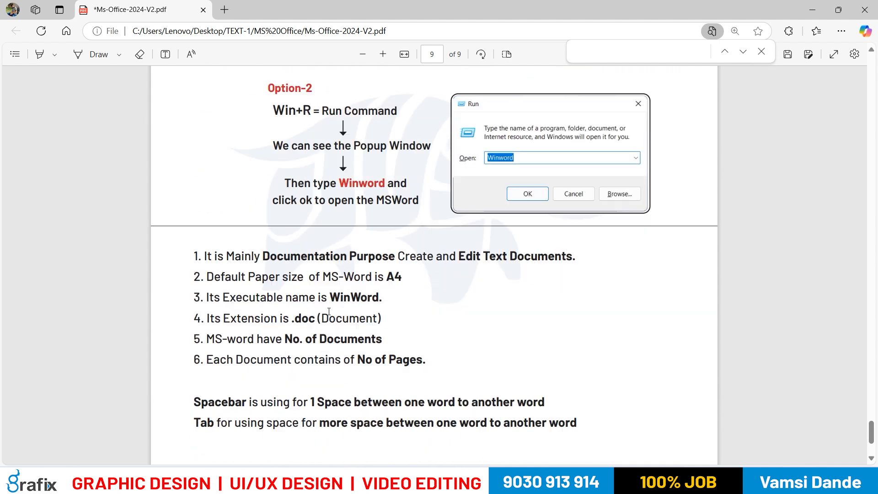
scroll(308, 322, "up", 3)
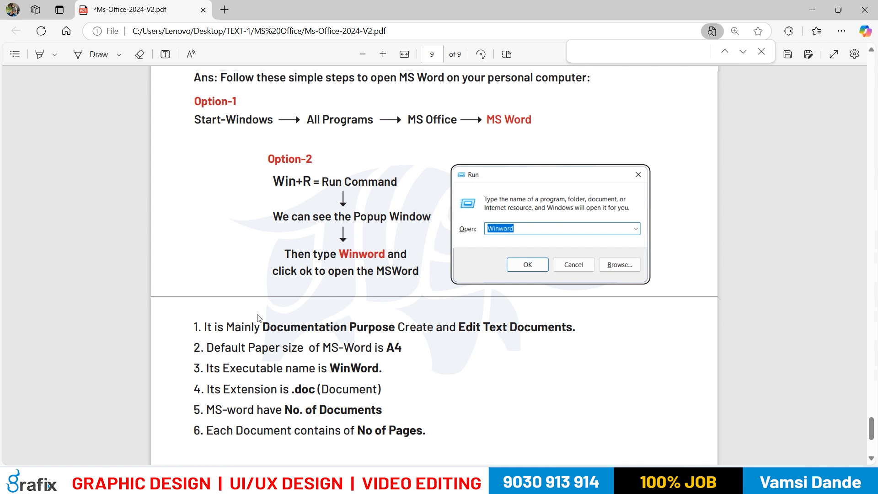
left_click_drag(282, 202, 313, 203)
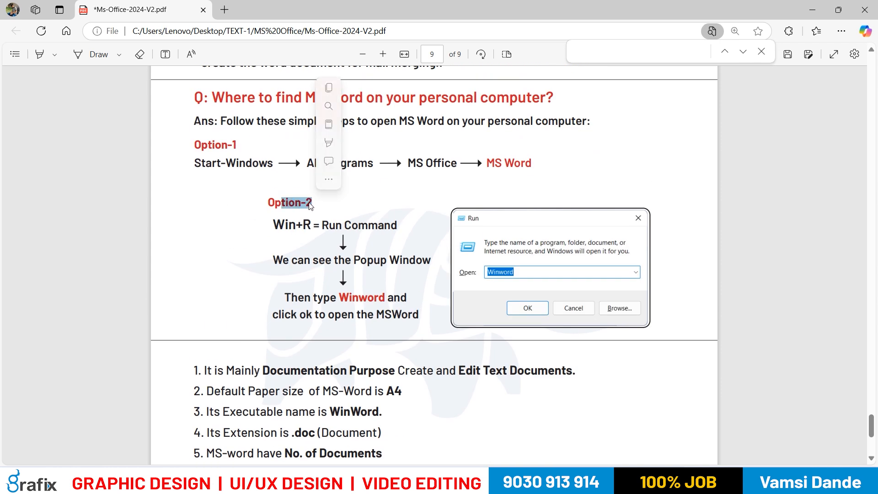
left_click(249, 226)
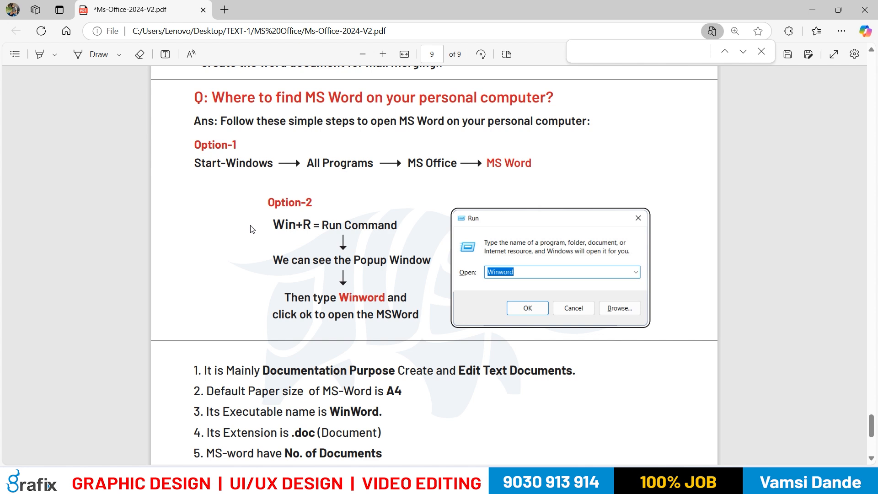
Mark the Option-2 heading and the instruction lines beneath it in the PDF notes
left_click_drag(269, 202, 311, 198)
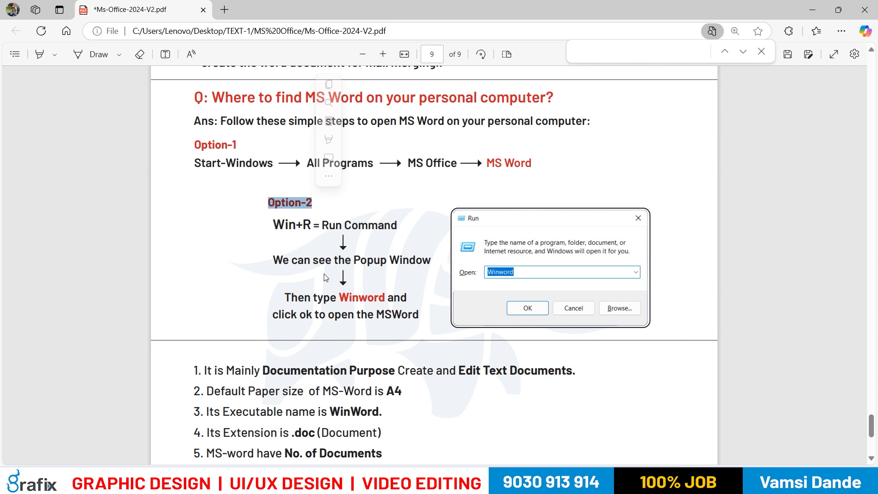
left_click_drag(344, 225, 367, 330)
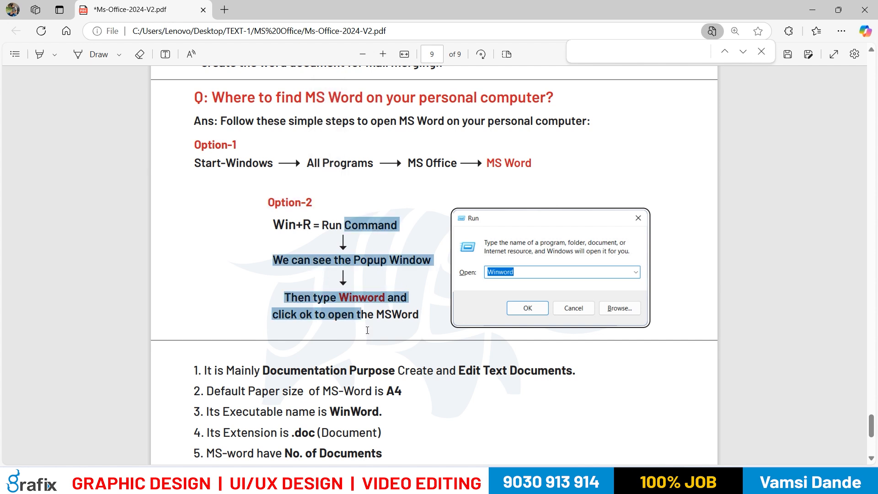
scroll(374, 320, "down", 1)
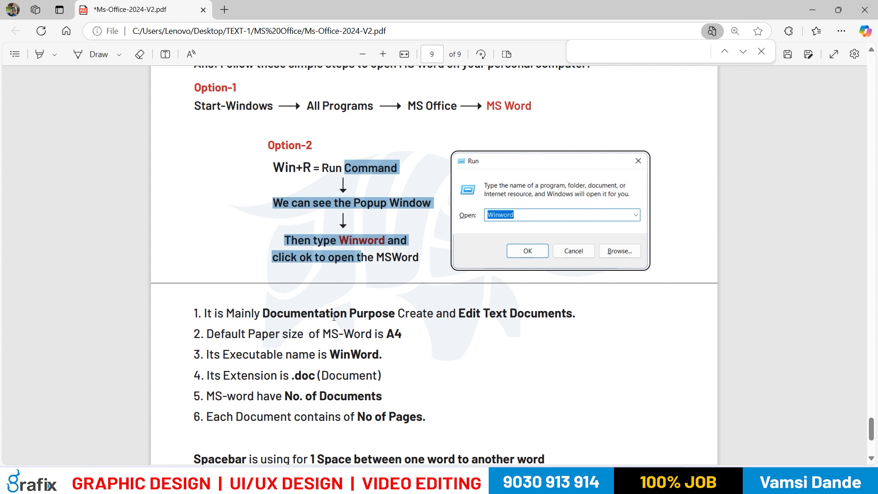
Read facts 1 and 2 about MS Word, marking the documentation purpose, Text Documents and the A4 paper size
left_click_drag(283, 314, 334, 316)
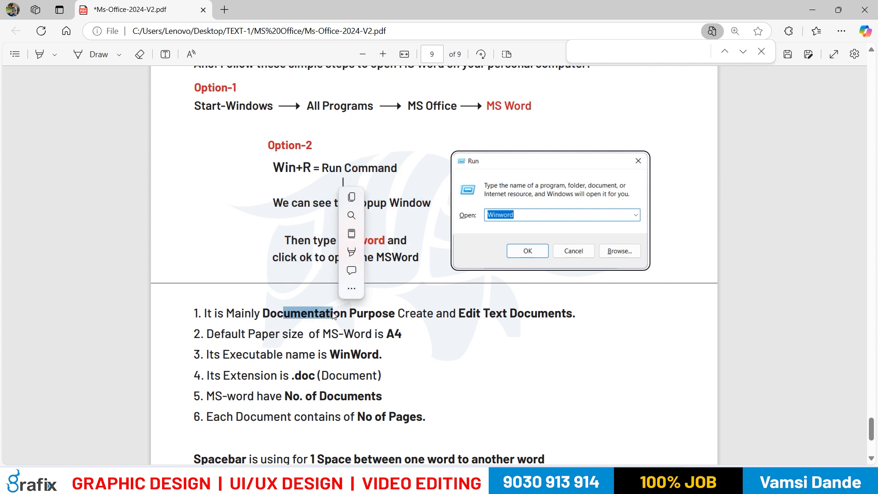
left_click(310, 314)
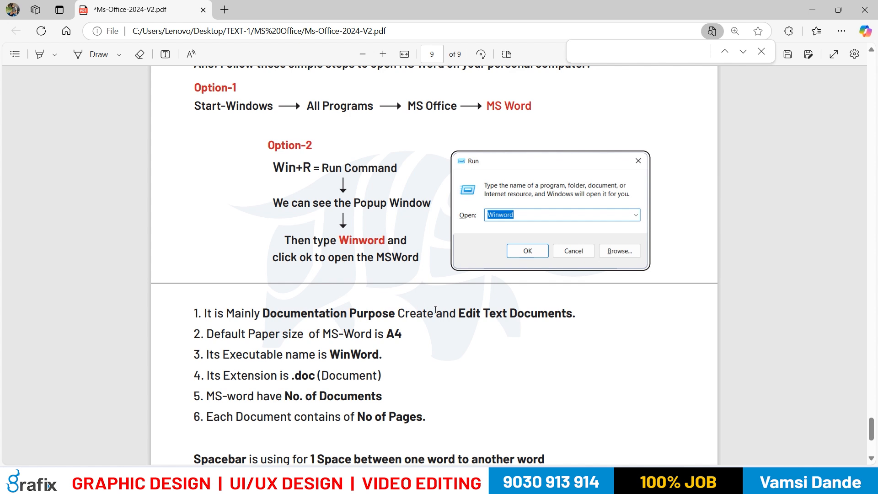
left_click_drag(489, 315, 573, 320)
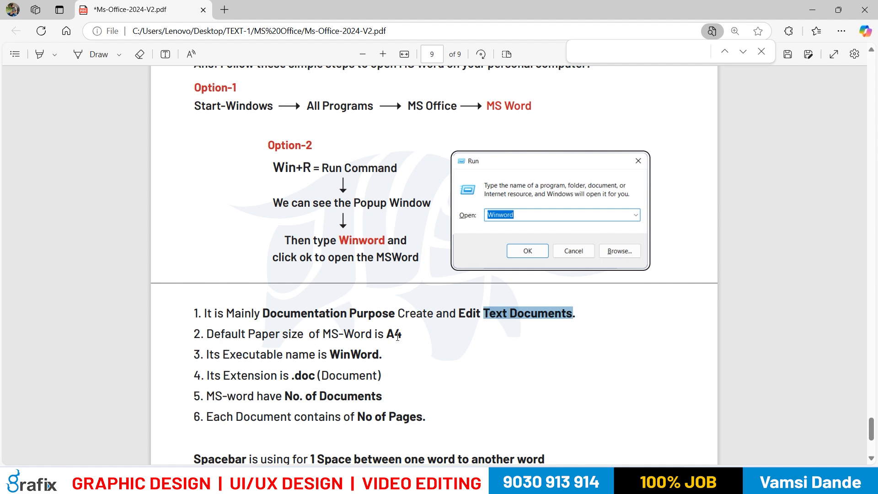
double_click(395, 334)
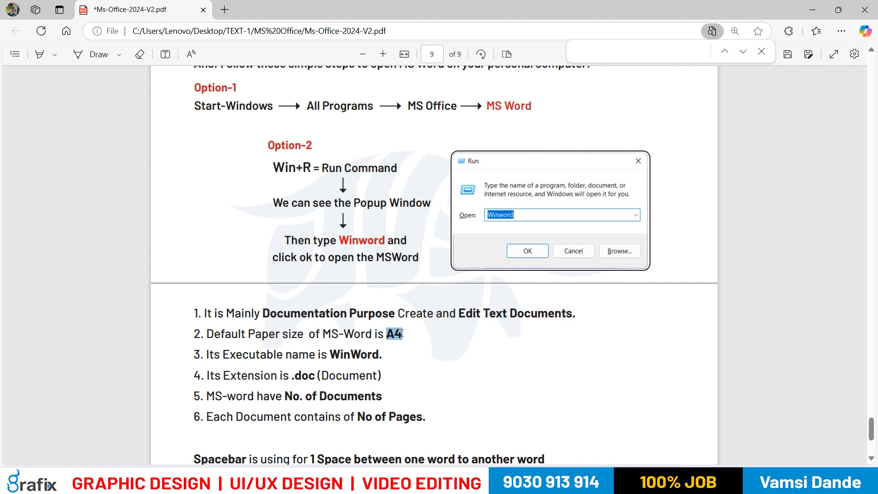
left_click(414, 357)
left_click_drag(385, 334, 402, 335)
left_click(401, 373)
Read facts 3 and 4 about MS Word, marking the executable name WinWord and the .doc extension
left_click_drag(326, 356, 376, 360)
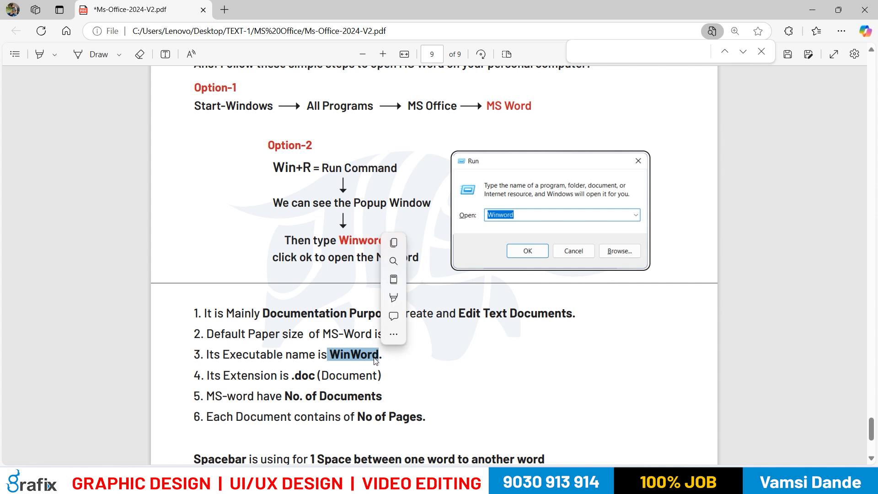
left_click(512, 228)
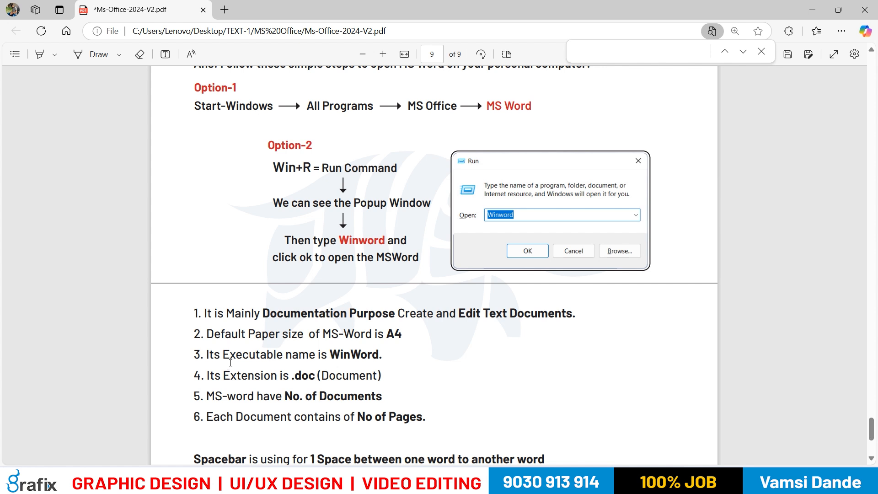
left_click_drag(328, 357, 392, 363)
left_click(394, 368)
left_click_drag(284, 376, 380, 396)
left_click(294, 392)
left_click(518, 384)
Launch Word from the Windows Run dialog with the command "winword" and create a blank document
key("super+r")
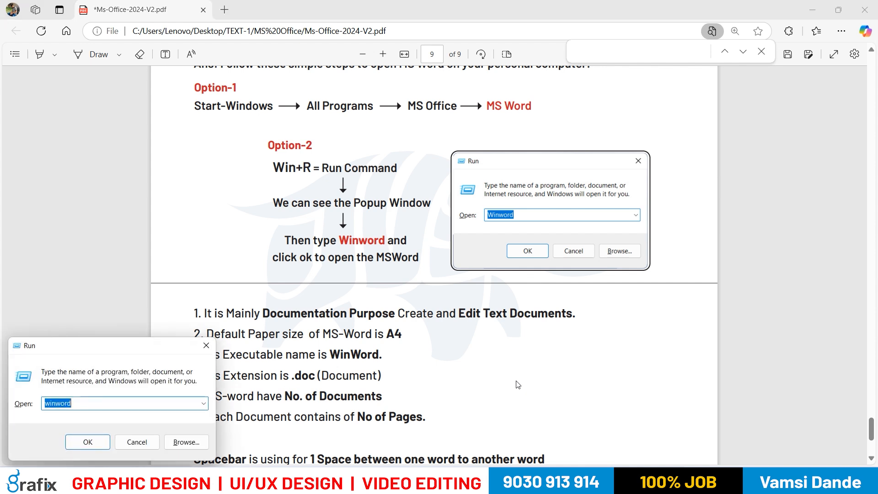
type("winw")
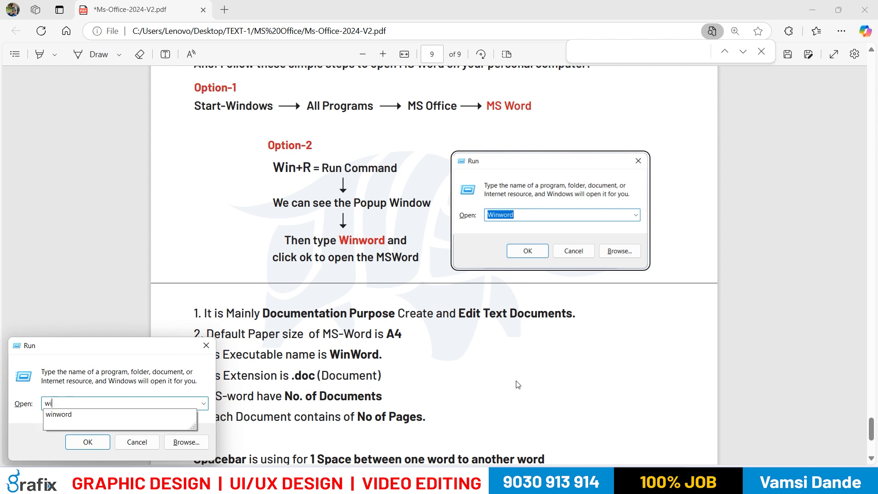
type("ord")
key("Return")
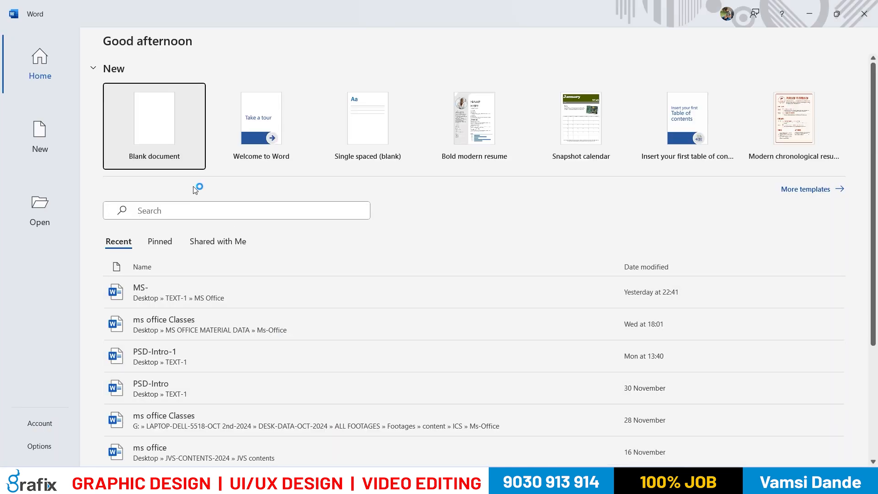
left_click(160, 132)
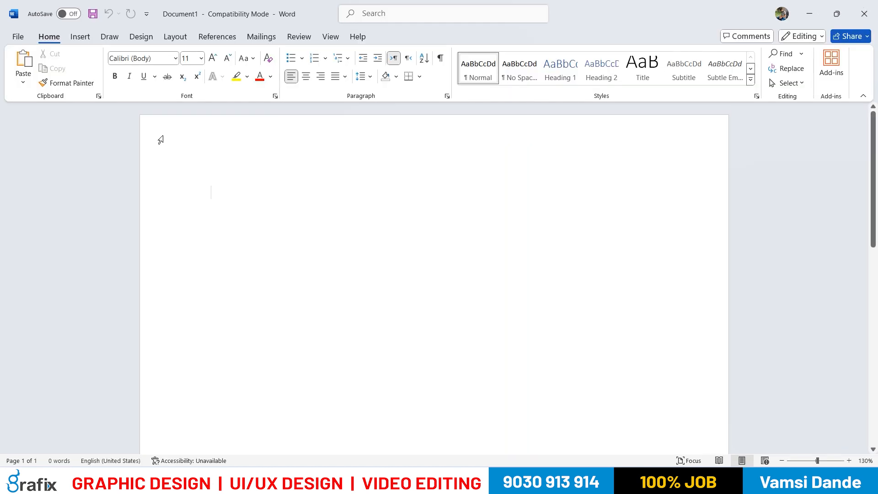
Compare the blank Word document and its page and word counters with the numbered facts in the PDF
key("super+Tab")
key("alt+Tab")
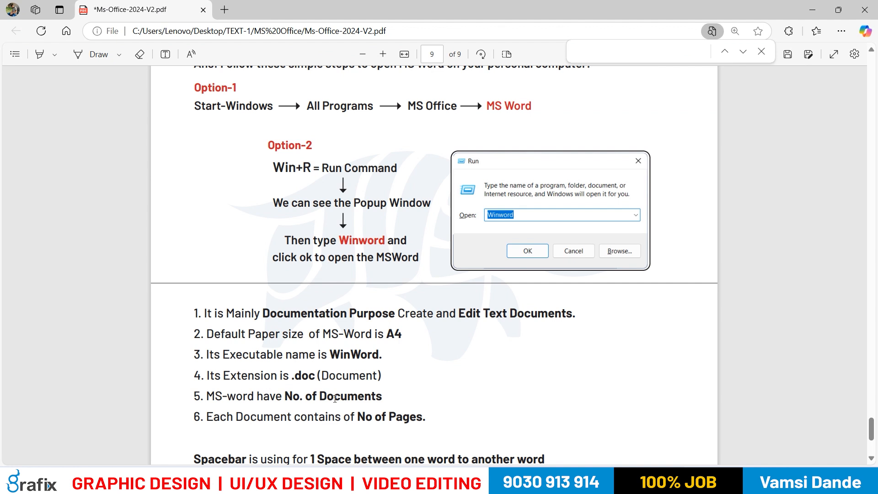
key("alt+Tab")
scroll(355, 355, "down", 5)
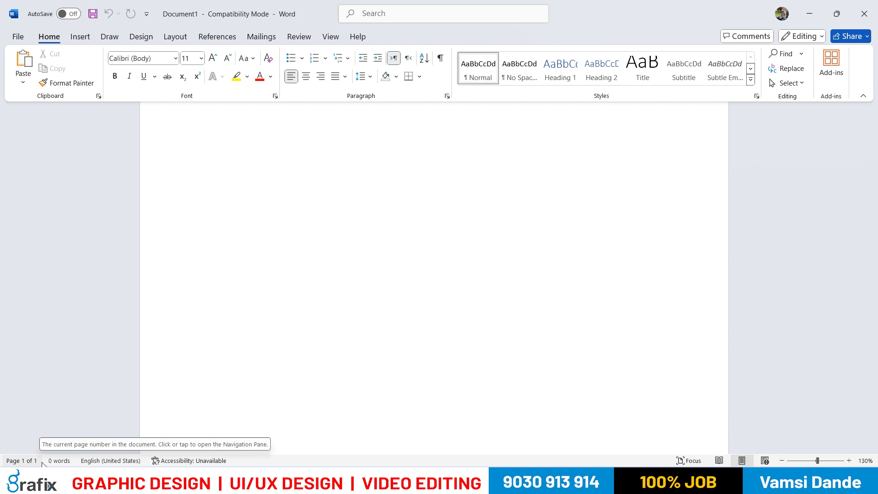
left_click(56, 462)
key("alt+Tab")
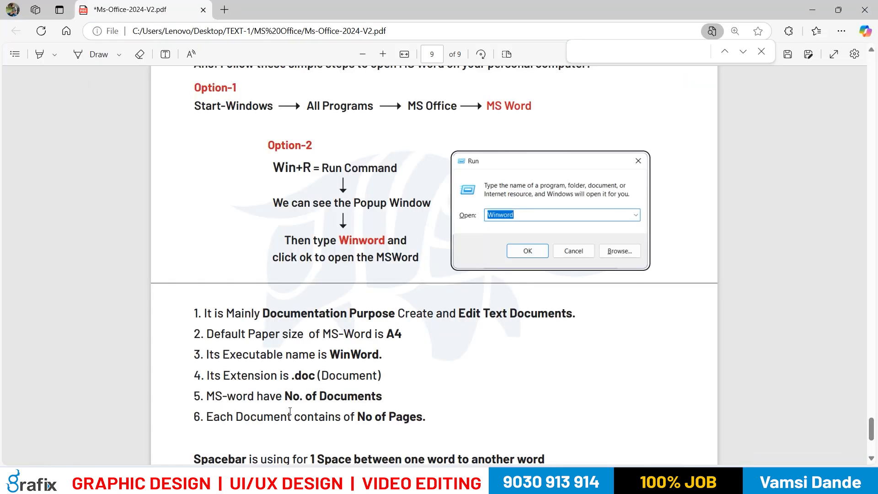
Switch back to Word and create three more blank documents, up to Document4
key("alt+Tab")
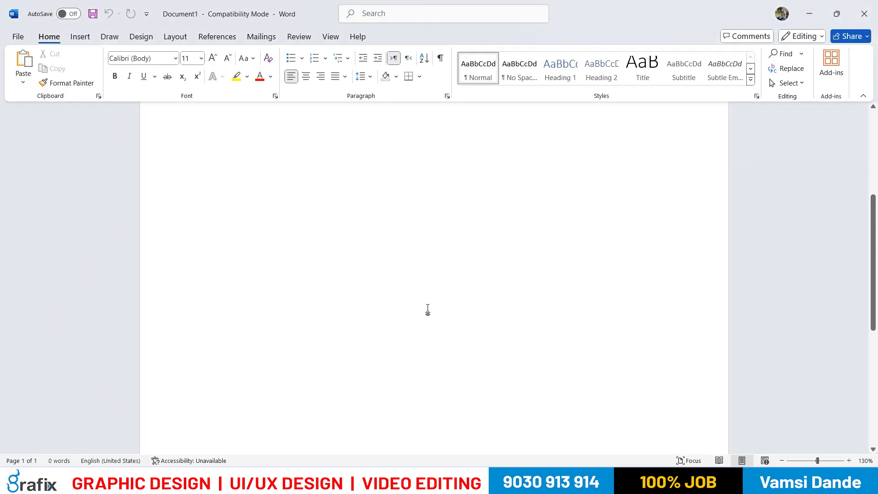
scroll(411, 352, "up", 5)
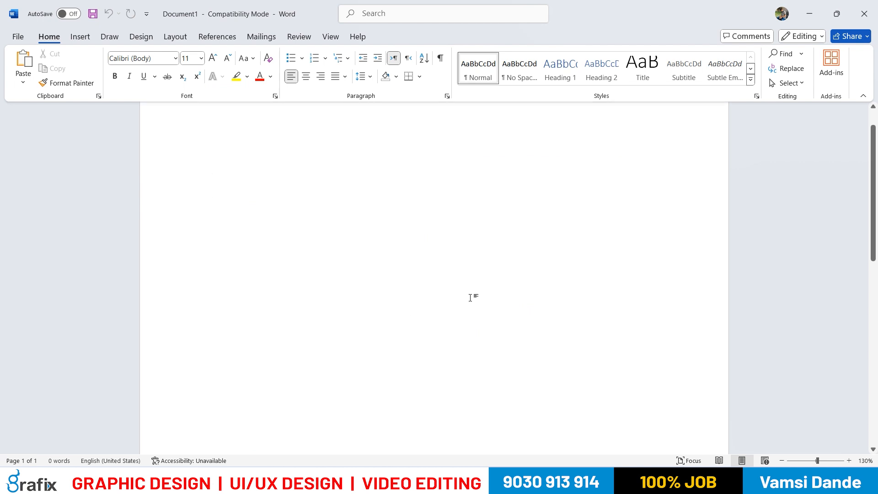
left_click(20, 39)
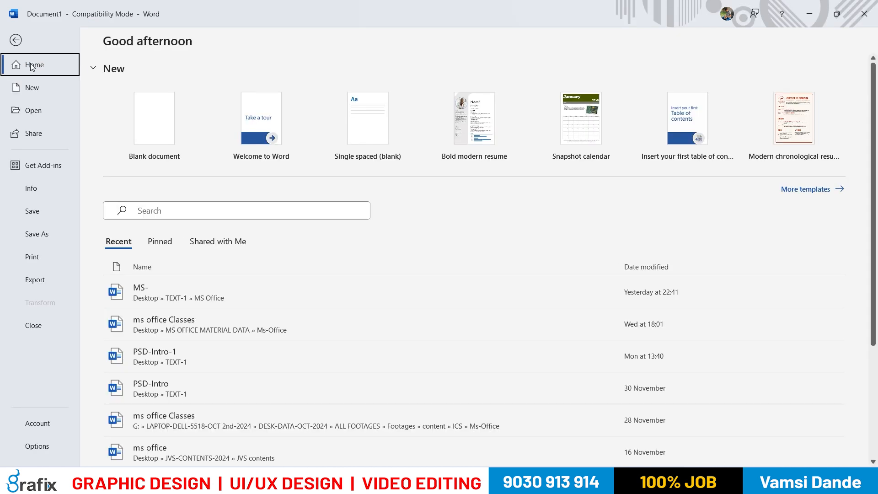
left_click(161, 138)
left_click(22, 38)
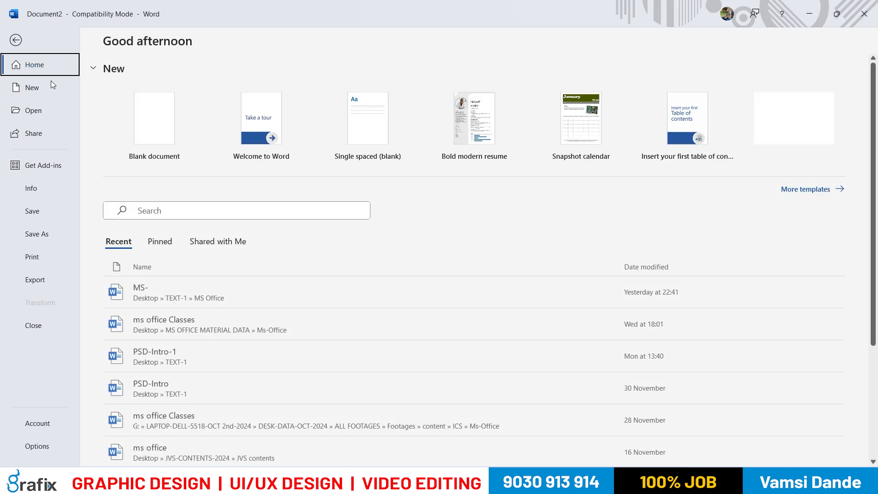
left_click(154, 118)
left_click(19, 39)
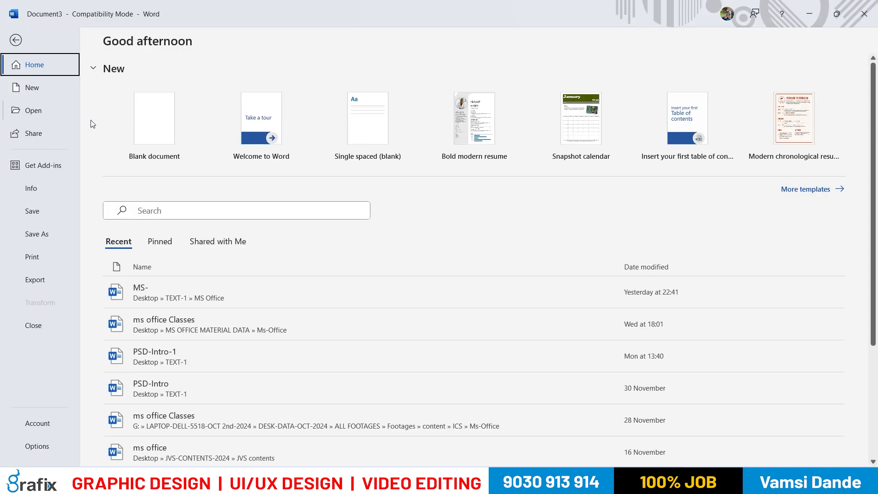
left_click(154, 119)
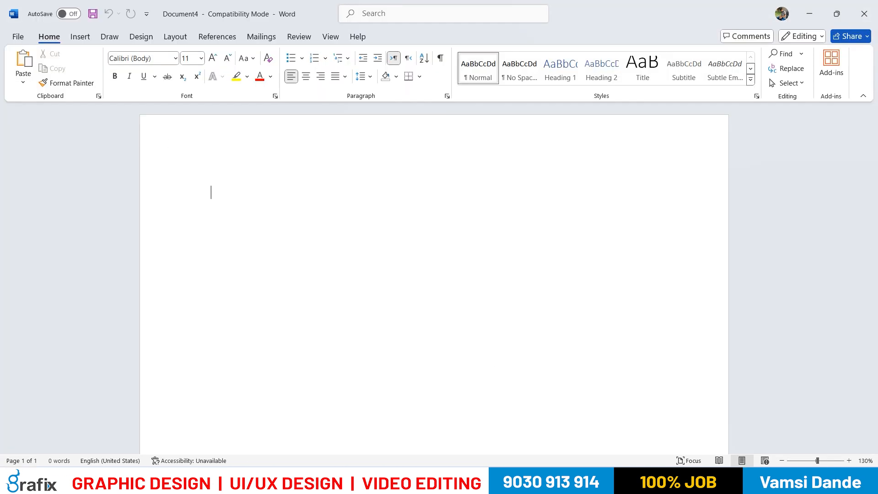
Preview the open Word document windows and bring Document4 to the front
mouse_move(498, 423)
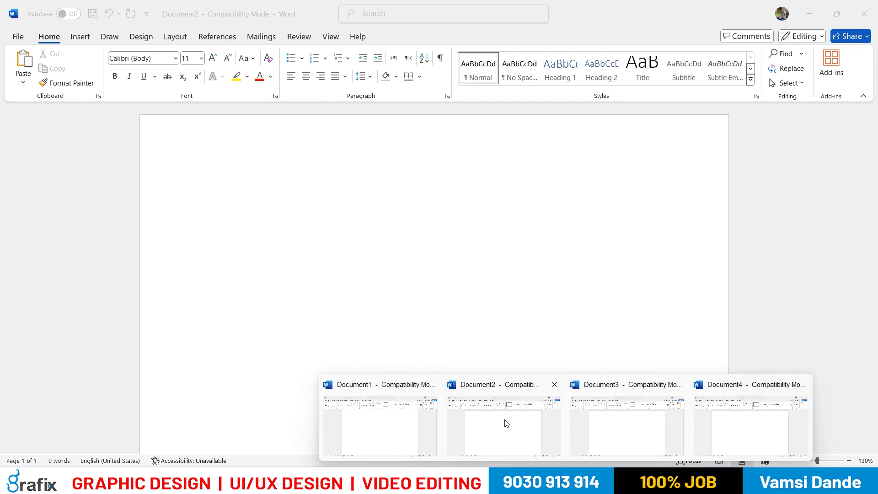
mouse_move(774, 428)
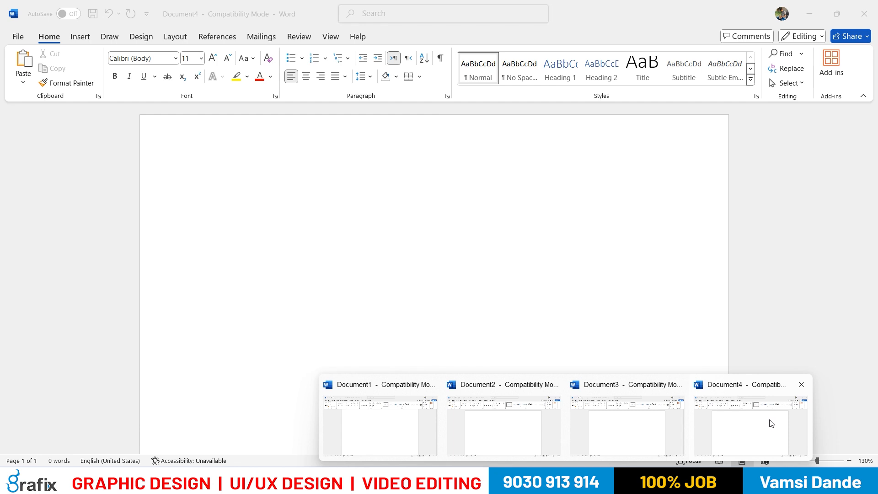
left_click(772, 423)
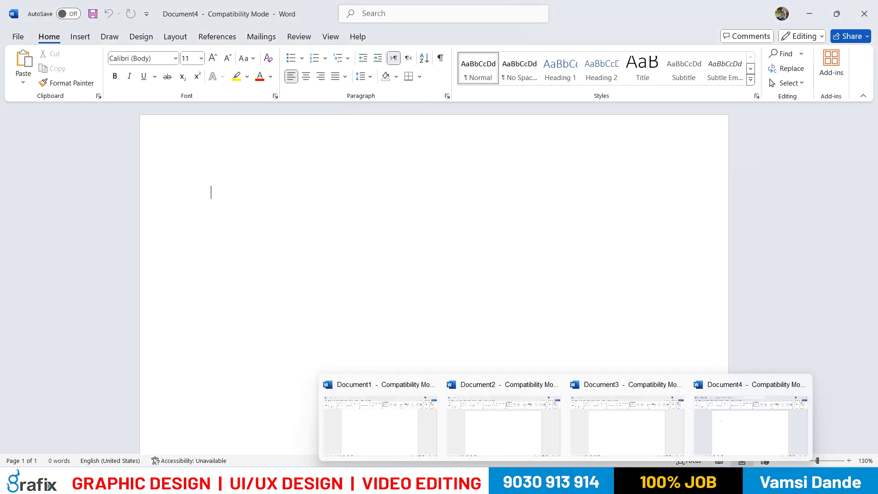
Switch to the PDF in Edge and mark the document and page statements in facts 5 and 6
left_click(542, 481)
left_click_drag(204, 396, 369, 396)
left_click(291, 396)
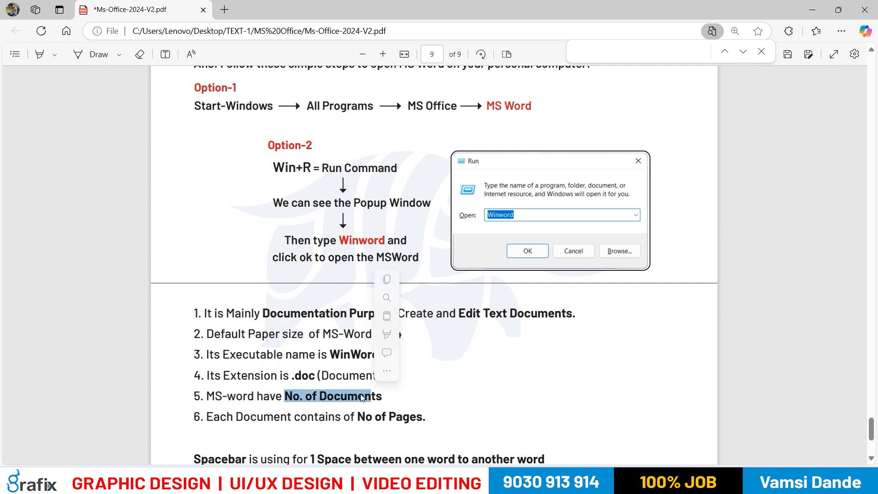
left_click_drag(236, 417, 435, 419)
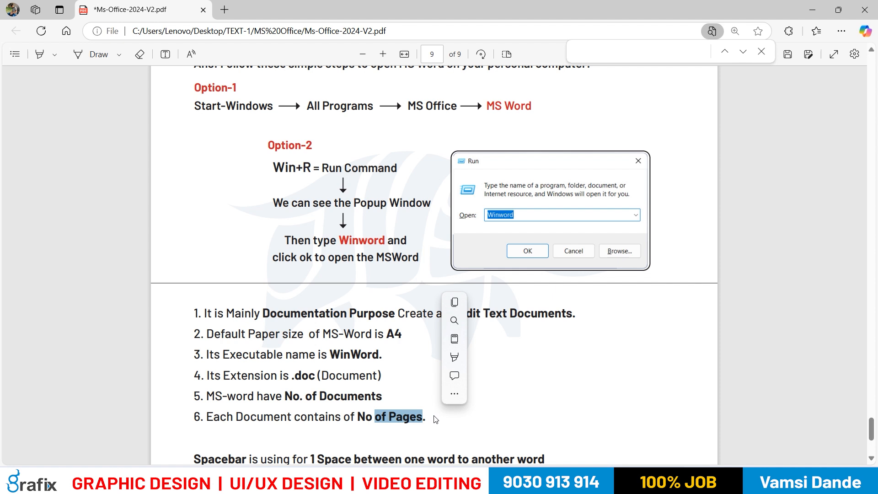
Return to Document4 in Word and add blank lines down the length of the first page
key("alt+Tab")
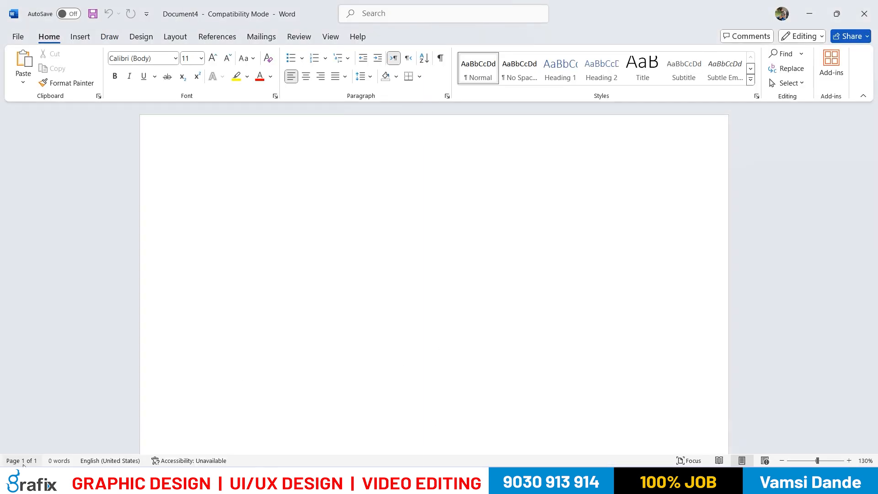
key("Return")
key("Return")
key("Return")
key("Return")
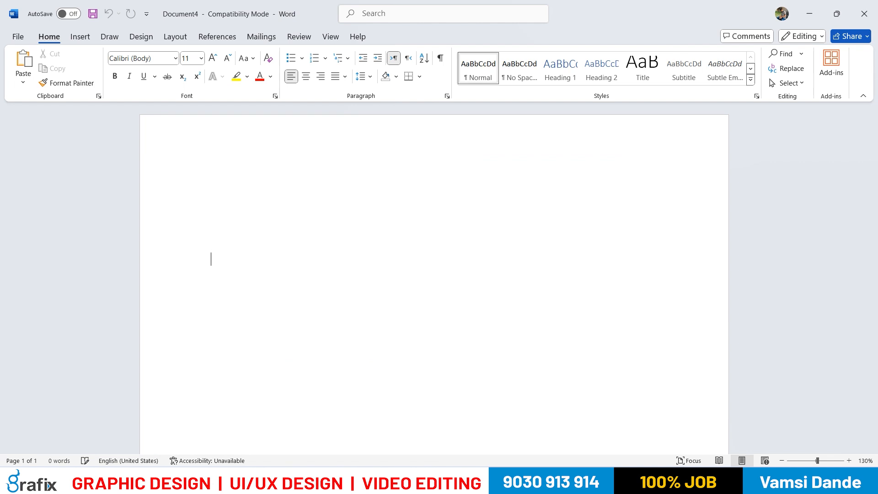
key("Return")
key("Return")
key("Return")
key("Return")
key("Return")
key("Return")
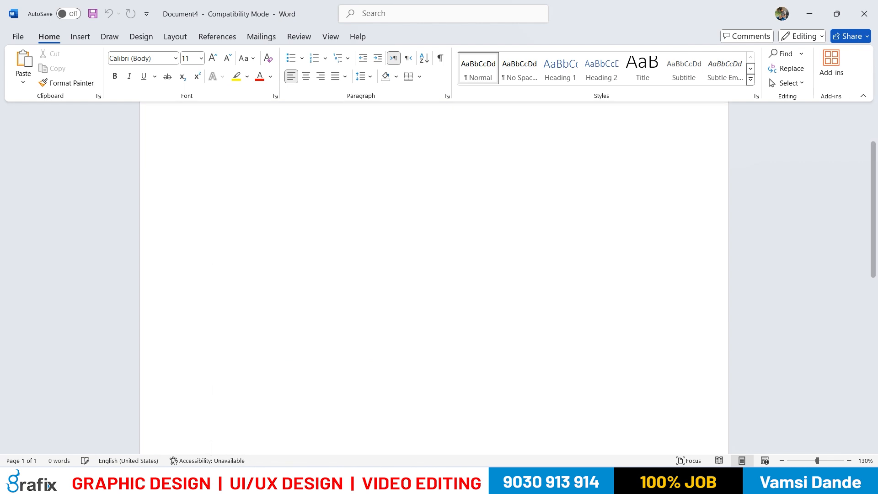
key("Return")
key("Return")
key("Return")
key("Return")
key("Return")
key("Return")
key("Return")
key("Return")
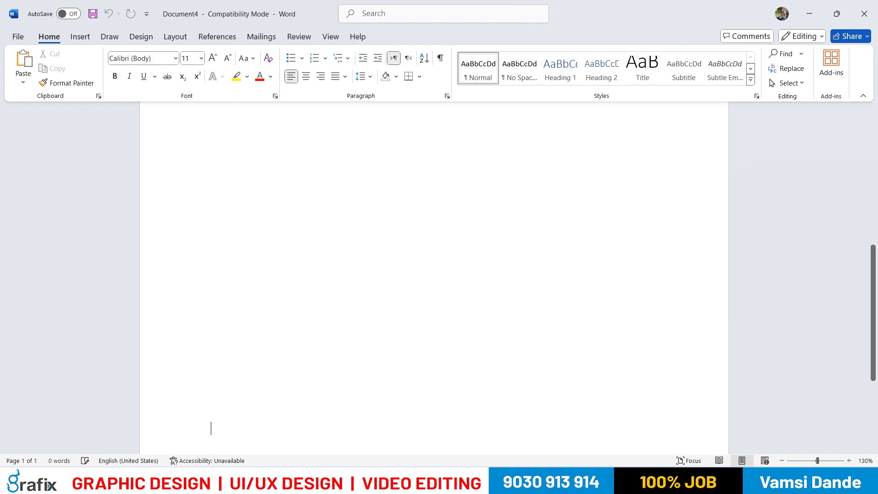
key("Return")
key("Return")
key("Return")
key("Return")
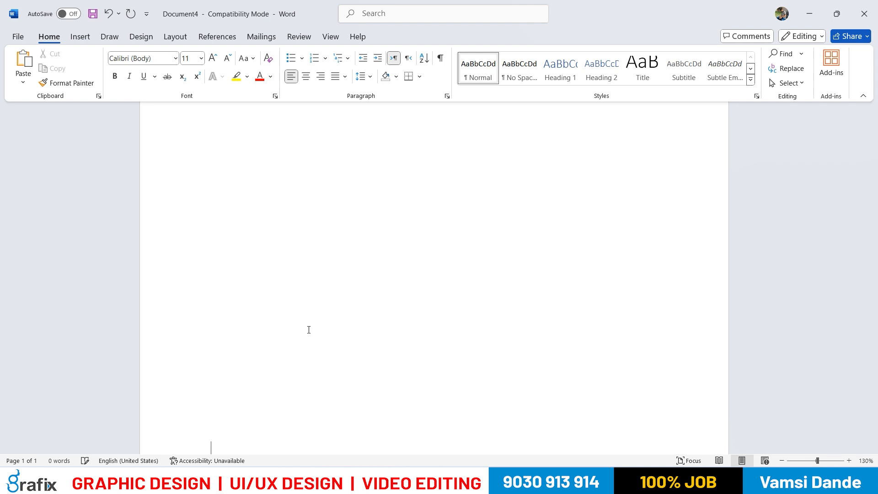
Extend Document4 to four pages using page breaks and blank lines
scroll(434, 353, "up", 10)
scroll(434, 352, "down", 5)
key("ctrl+Return")
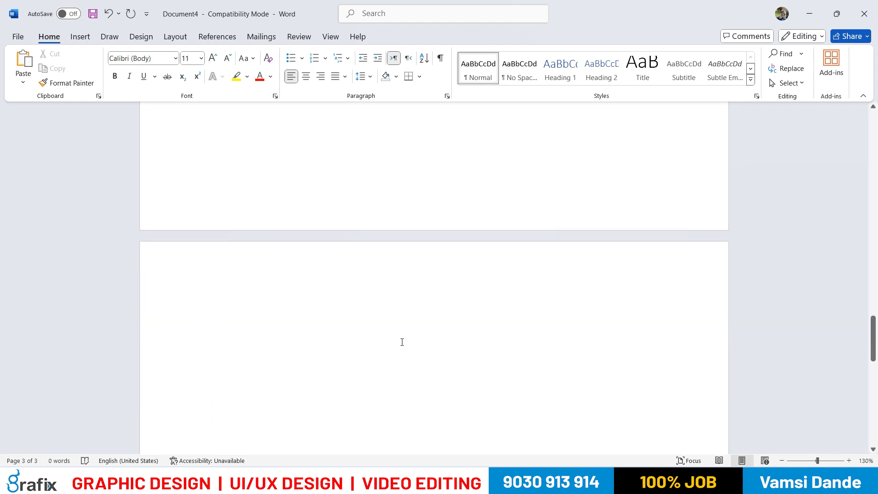
key("ctrl+Return")
key("Return")
key("Return")
key("Return")
key("ctrl+Return")
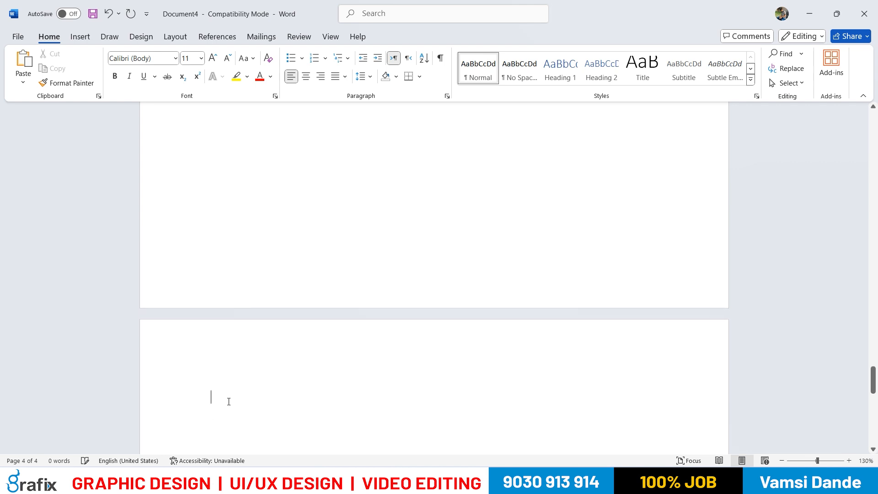
Extend Document4 to five pages with another page break
key("ctrl+Return")
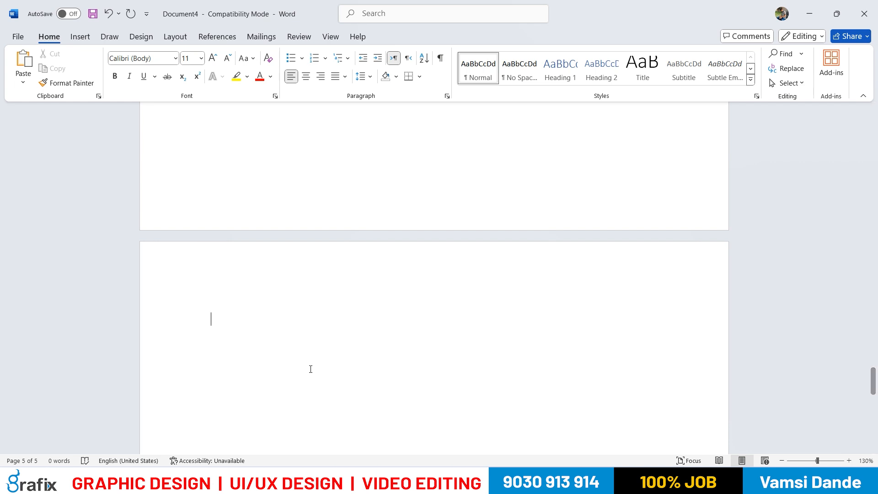
Switch to the PDF in Edge and mark facts 1 to 6 about MS Word for review
key("alt+Tab")
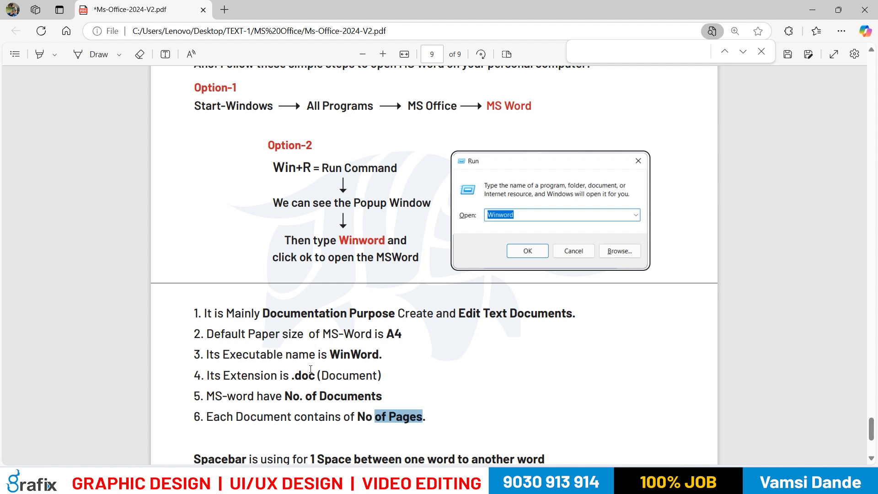
scroll(310, 365, "up", 1)
scroll(310, 363, "down", 1)
left_click_drag(195, 314, 433, 421)
Return to Document4 in Word and close it without saving the changes
key("alt+Tab")
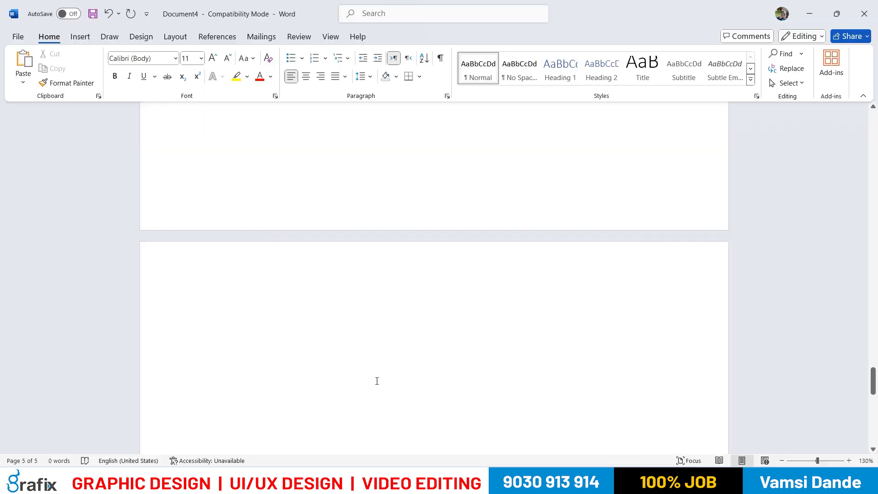
scroll(487, 279, "up", 4)
scroll(486, 279, "down", 5, "ctrl")
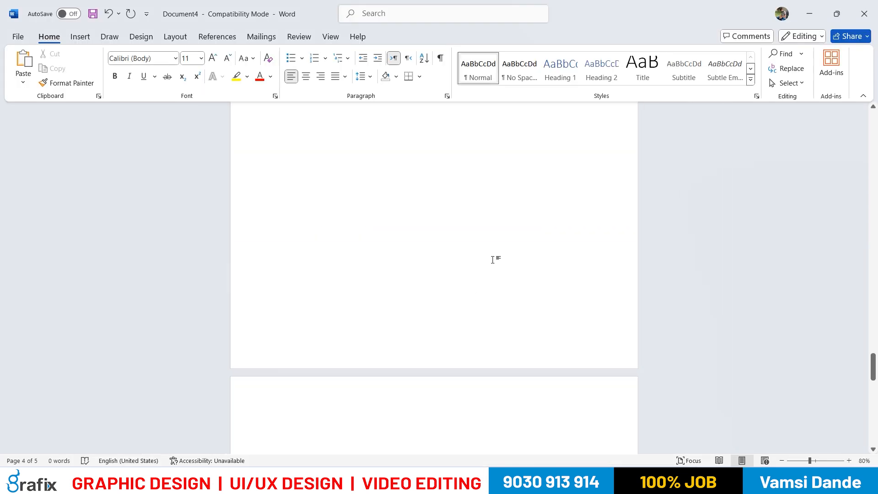
left_click(864, 14)
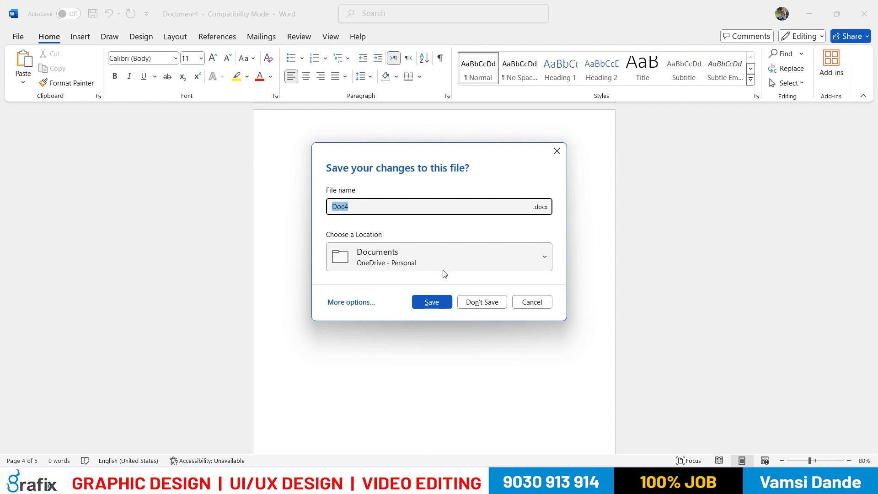
left_click(473, 303)
left_click(355, 340)
left_click_drag(307, 391, 356, 392)
left_click(497, 378)
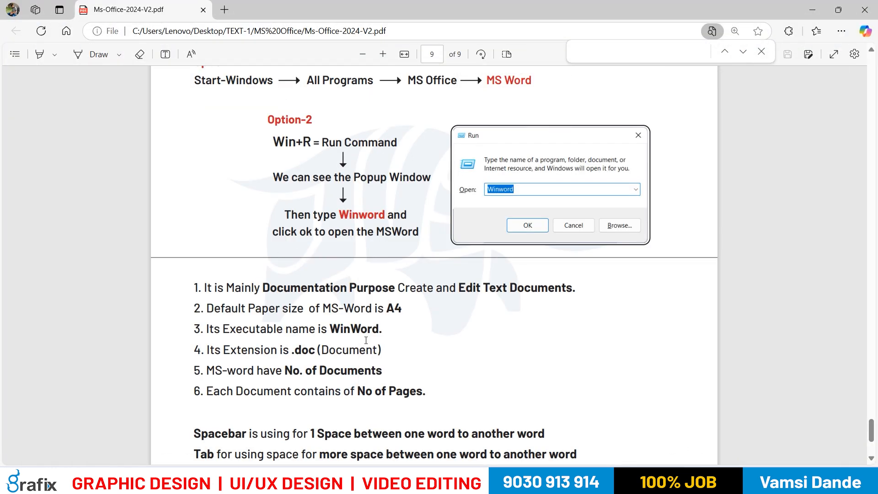
Show the desktop and launch Word by searching Windows for "word"
key("super+d")
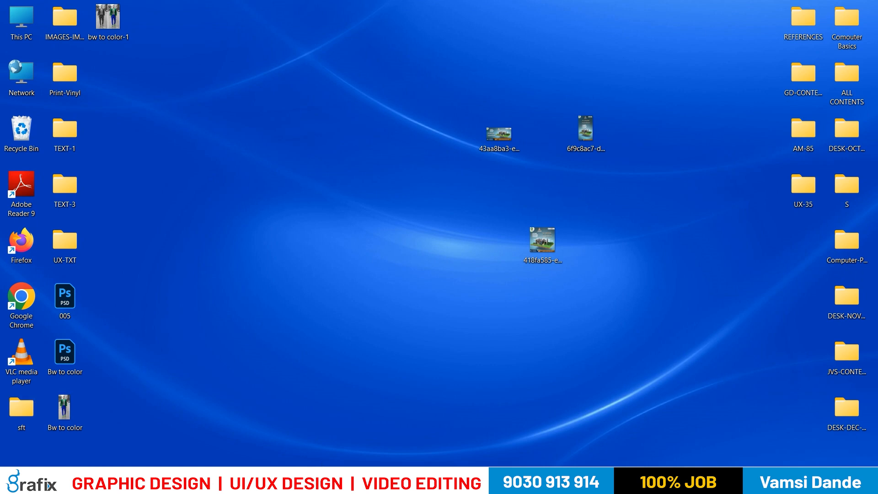
key("super")
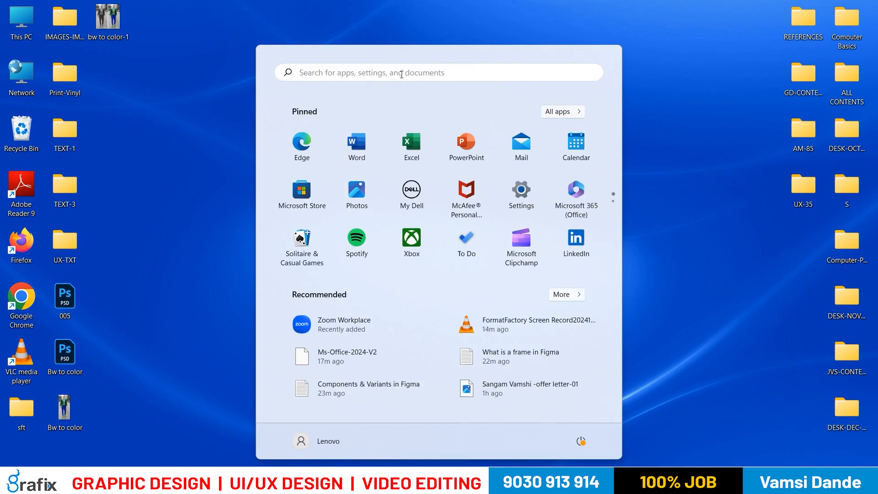
left_click(401, 75)
type("word")
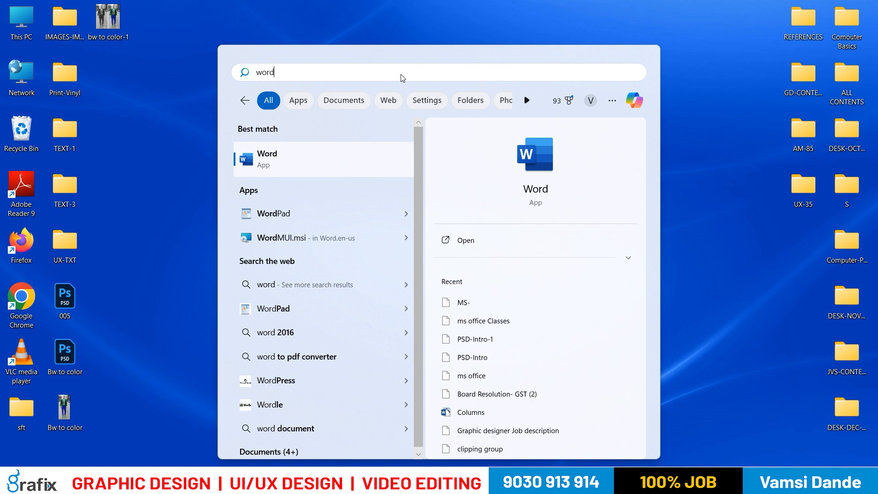
key("Return")
double_click(410, 40)
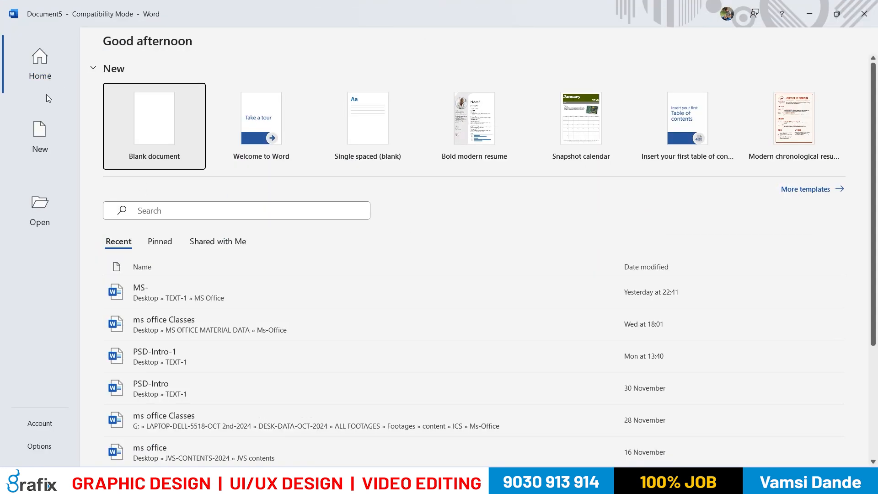
Look at the New and Open pages of Word's start screen and return to its Home page
left_click(40, 137)
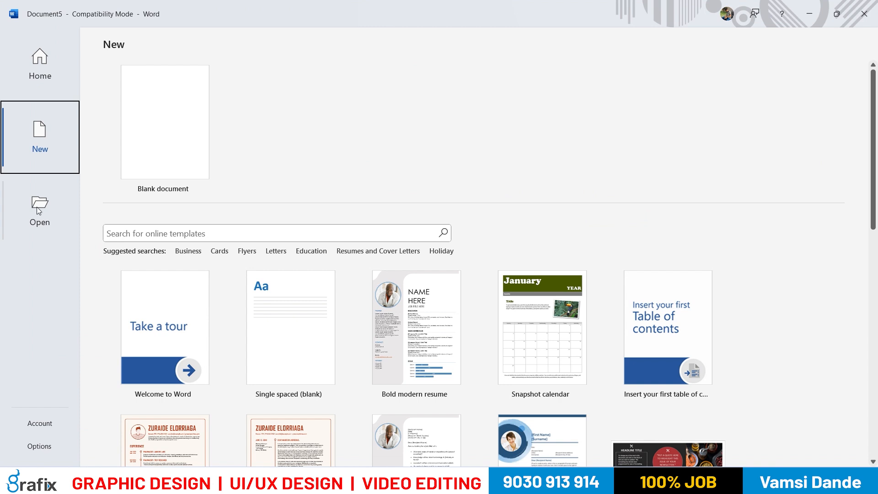
left_click(39, 211)
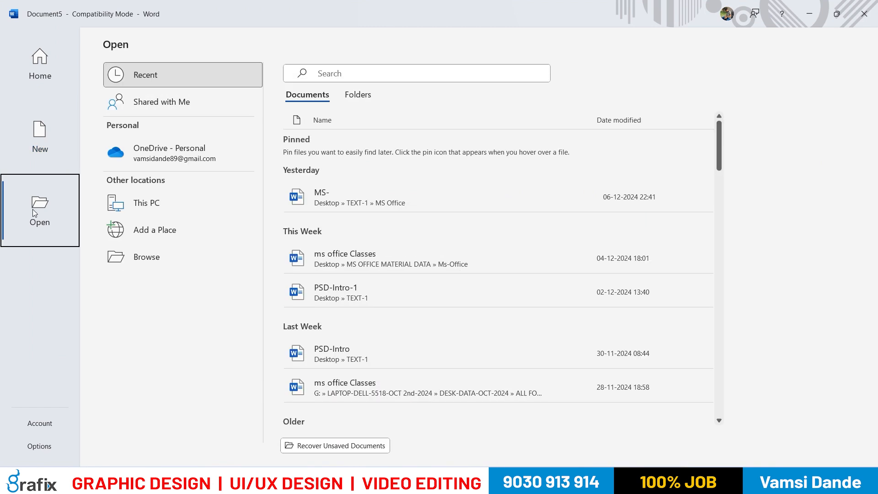
left_click(63, 51)
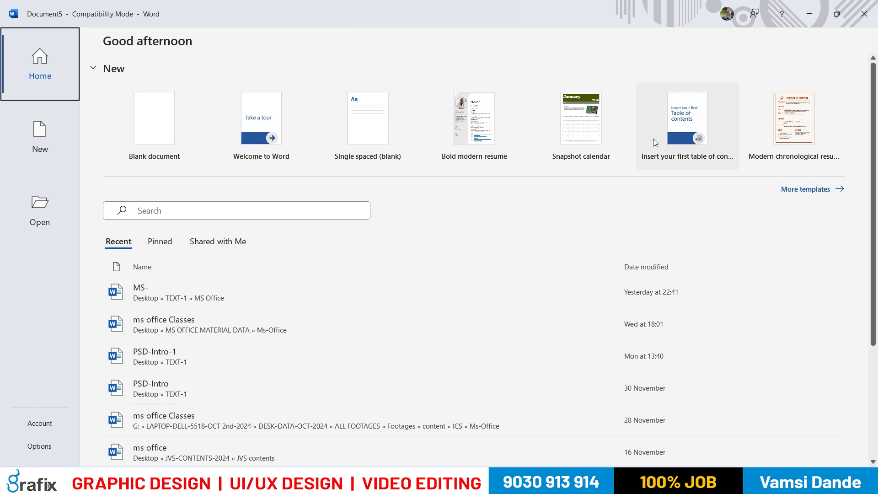
Preview the Bold modern resume template, close the preview and look through the recent documents list
left_click(491, 137)
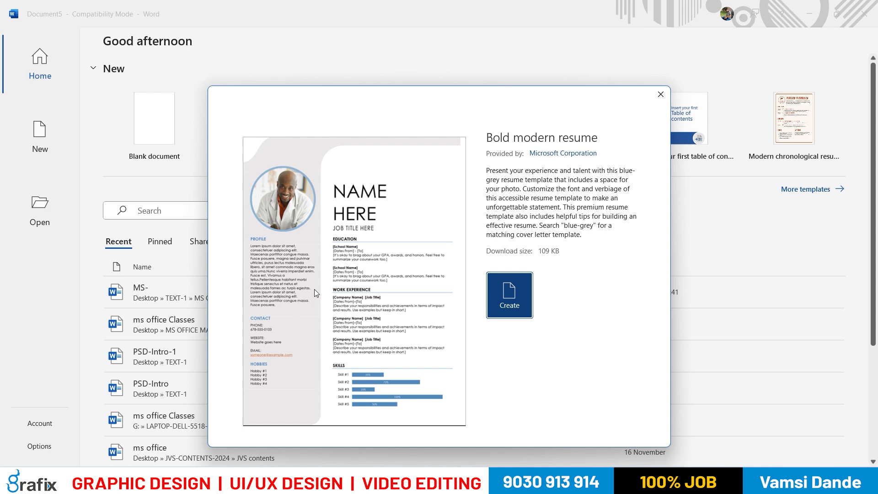
left_click(660, 95)
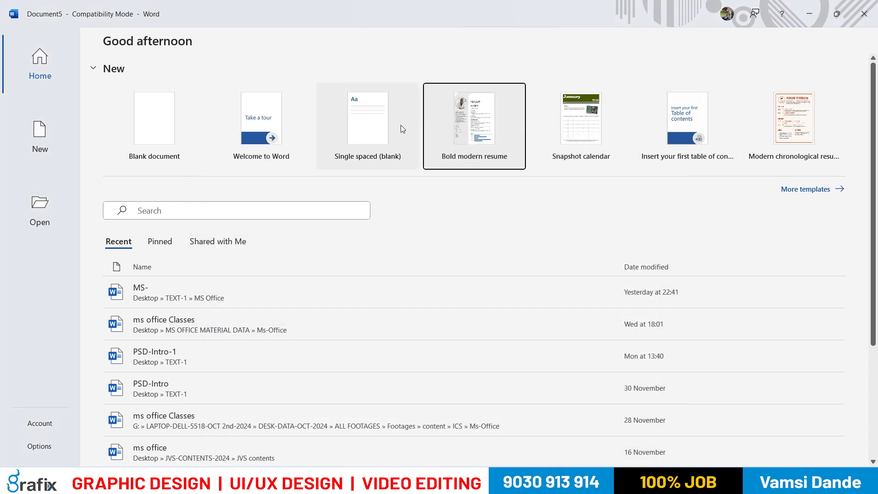
scroll(437, 125, "down", 1)
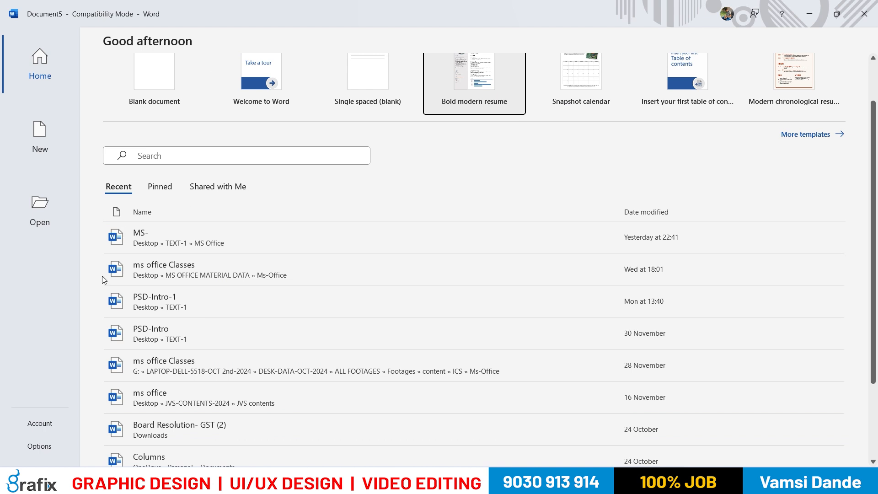
scroll(110, 270, "down", 2)
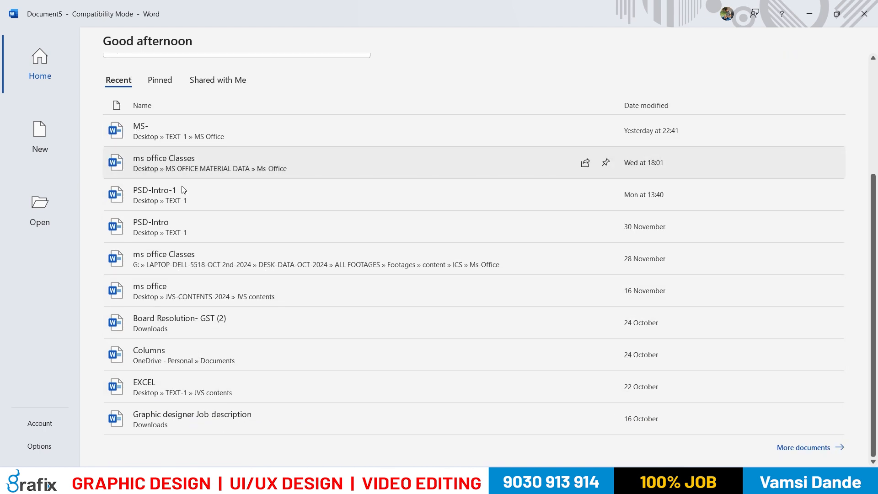
scroll(183, 190, "up", 2)
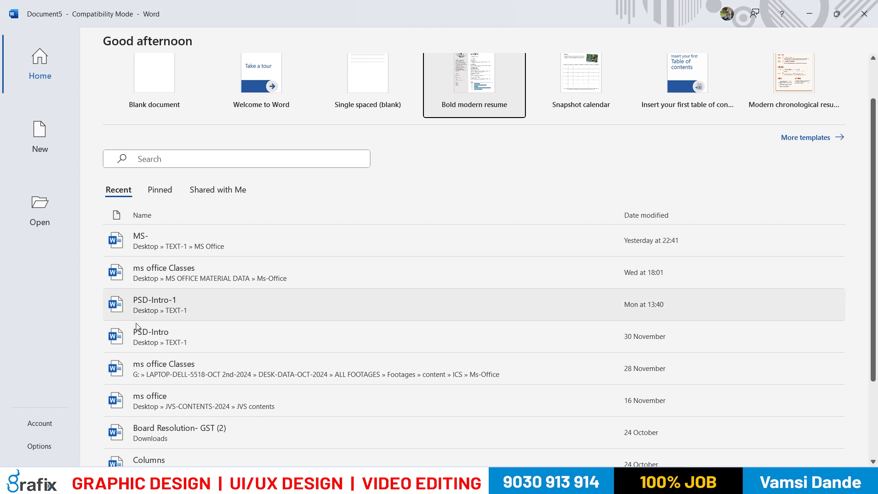
scroll(89, 185, "down", 1)
Browse the templates for new documents and create a document from the Modern chronological resume template
left_click(63, 155)
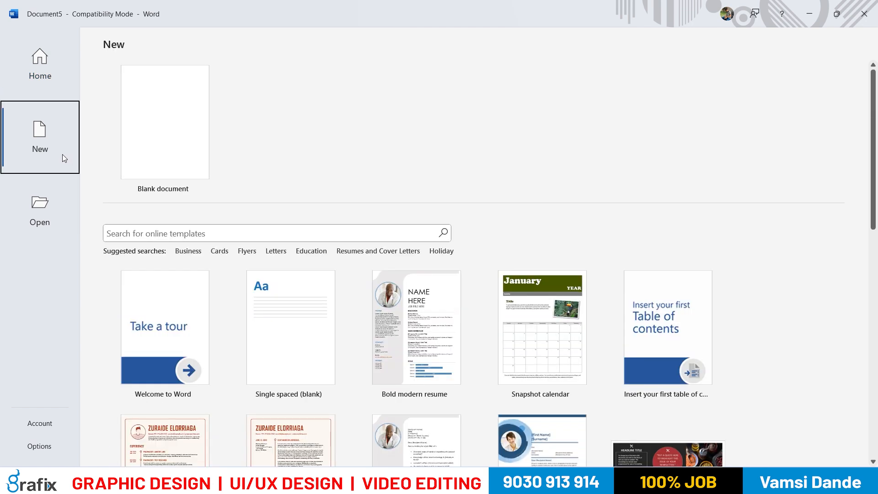
scroll(256, 192, "down", 1)
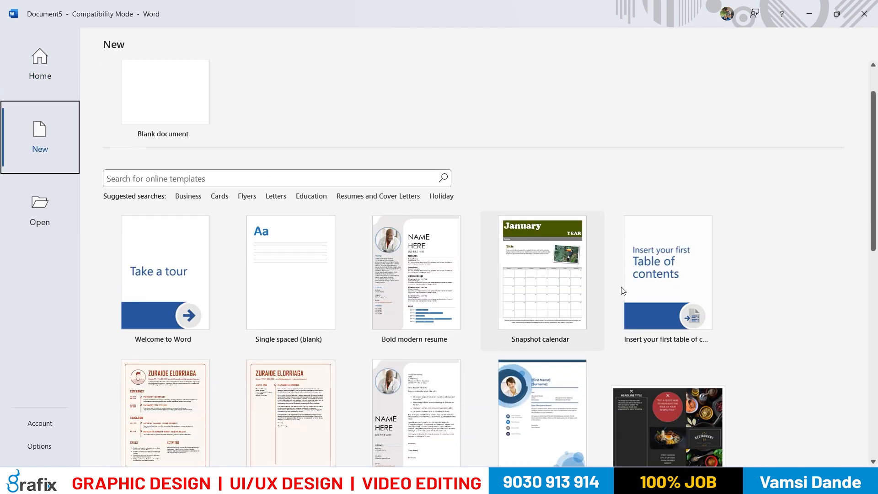
scroll(355, 251, "down", 3)
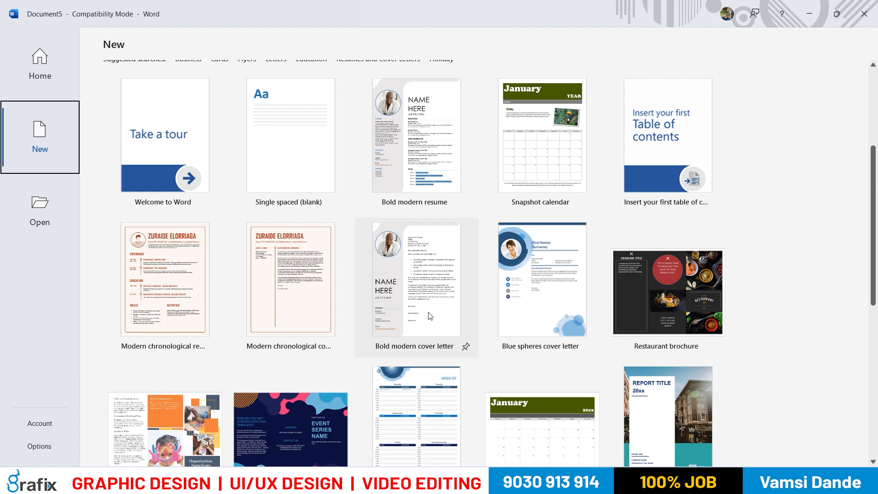
scroll(428, 312, "up", 1)
left_click(172, 294)
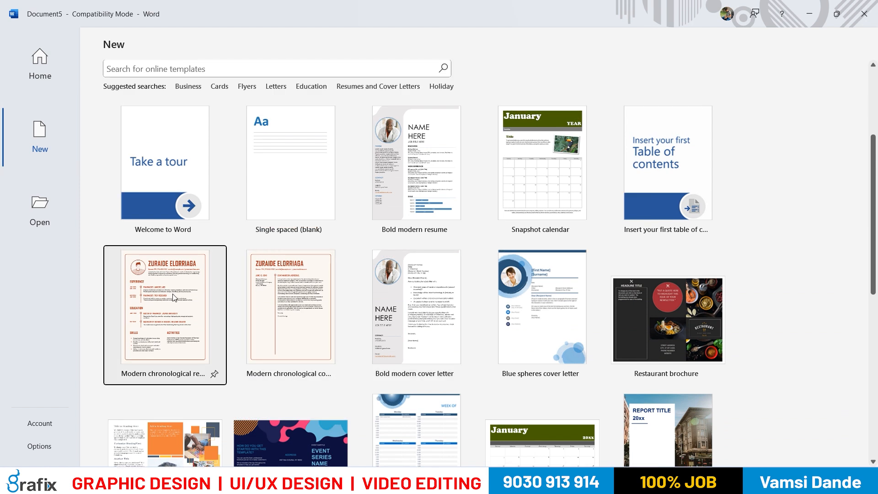
double_click(174, 297)
scroll(503, 192, "down", 1)
scroll(457, 183, "up", 1)
Replace the sample name in the resume heading with the applicant's full name
triple_click(411, 175)
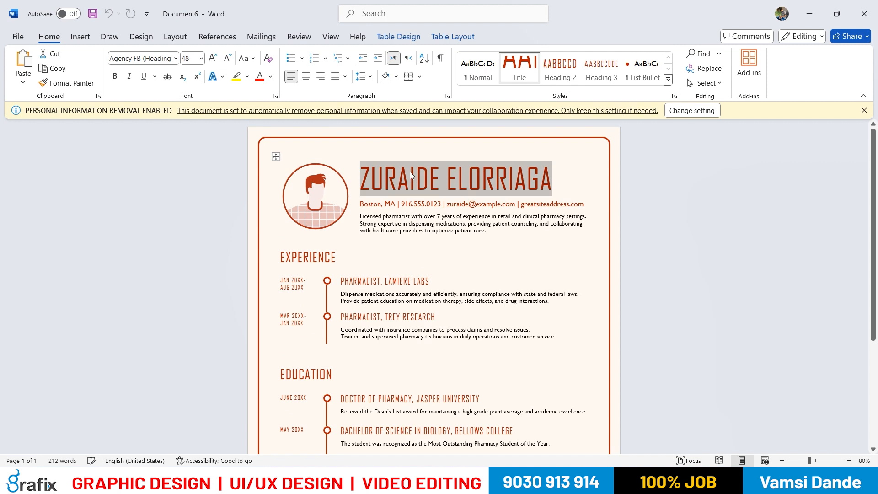
type("SFAS")
key("BackSpace")
key("BackSpace")
key("BackSpace")
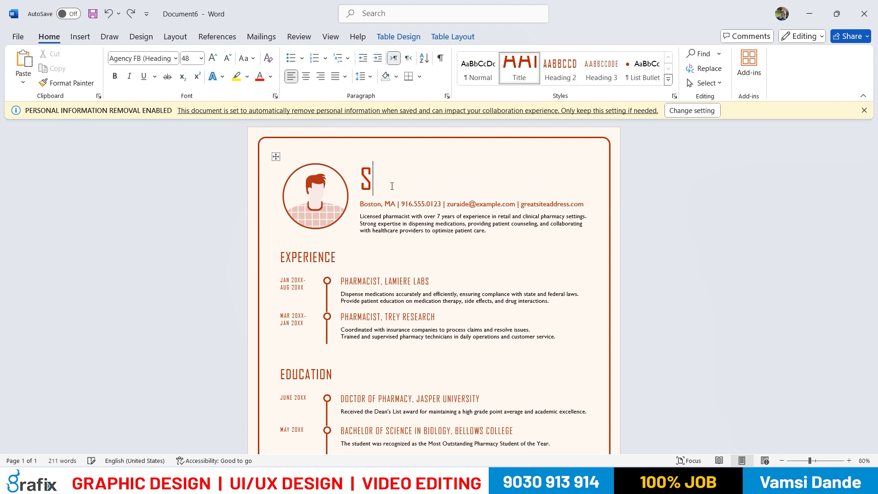
key("BackSpace")
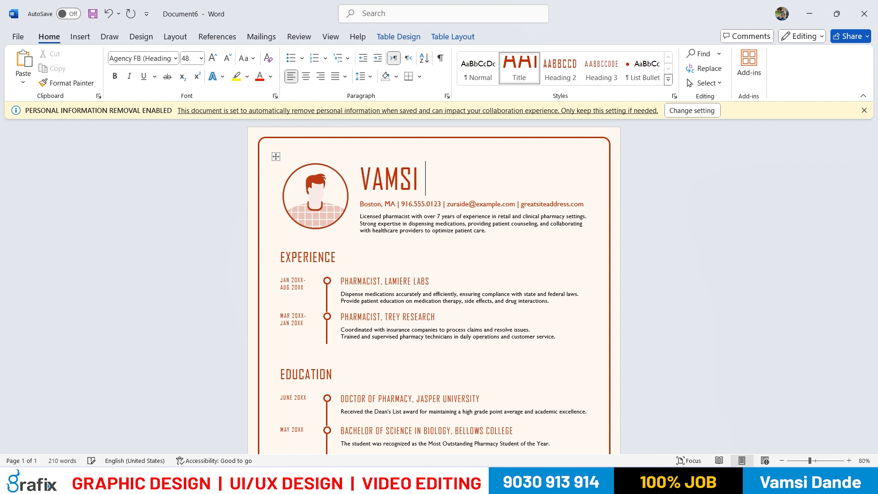
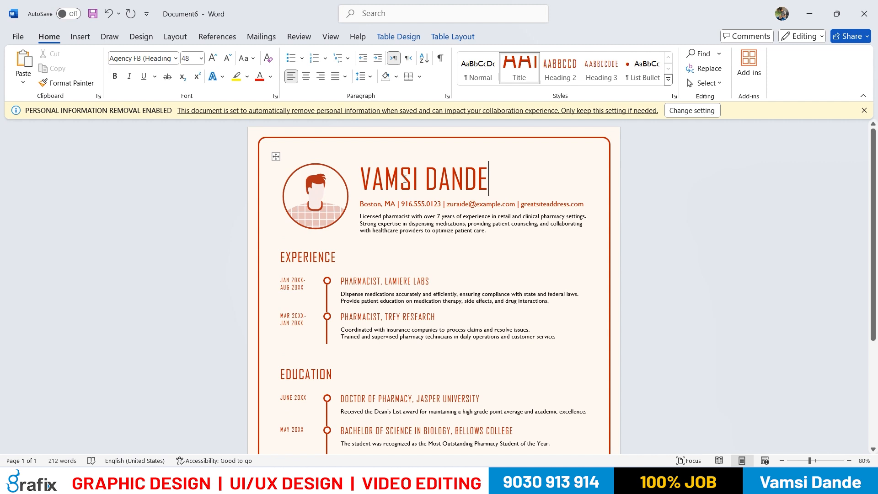
Replace the sample phone number in the resume's contact line with the applicant's phone number and review the page
double_click(432, 204)
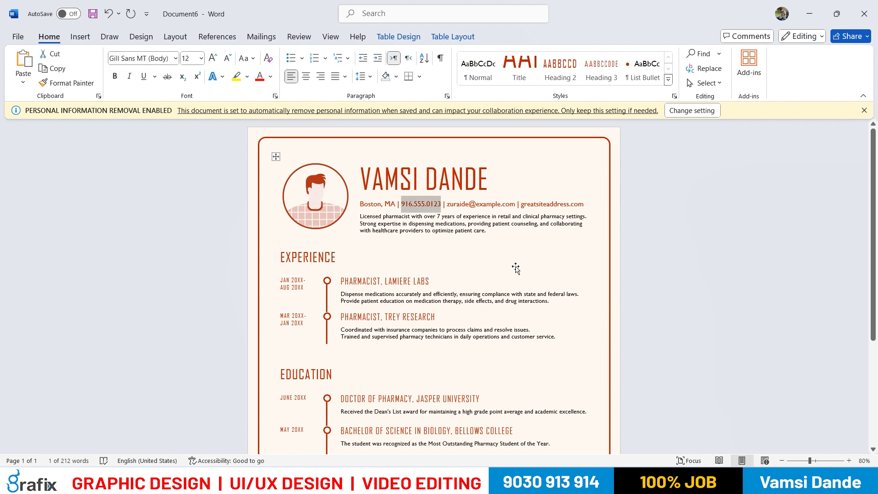
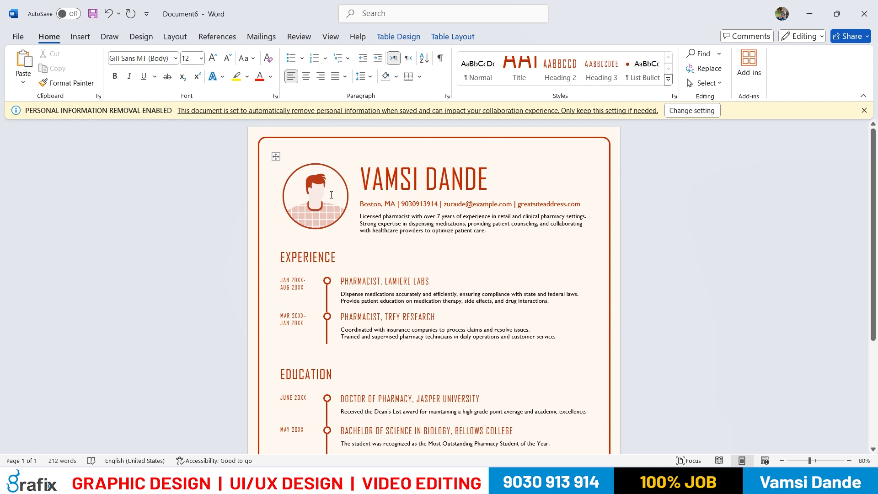
scroll(332, 195, "down", 5)
scroll(476, 269, "up", 3)
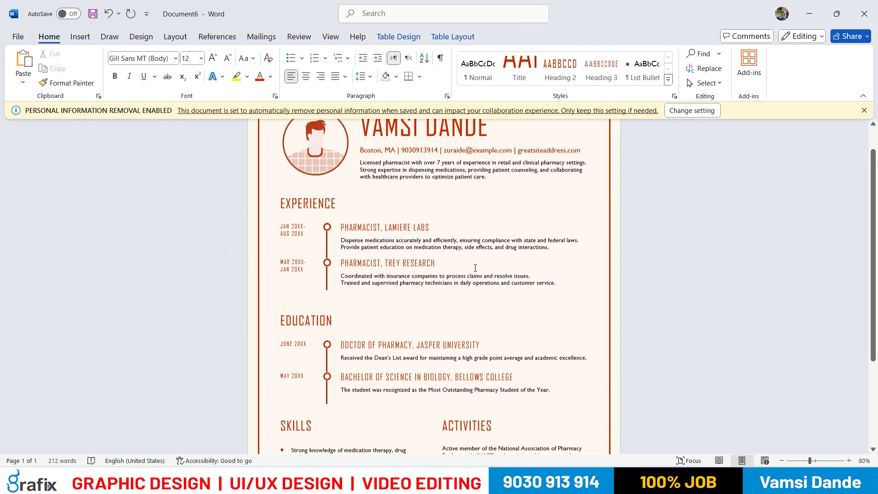
scroll(476, 268, "up", 2)
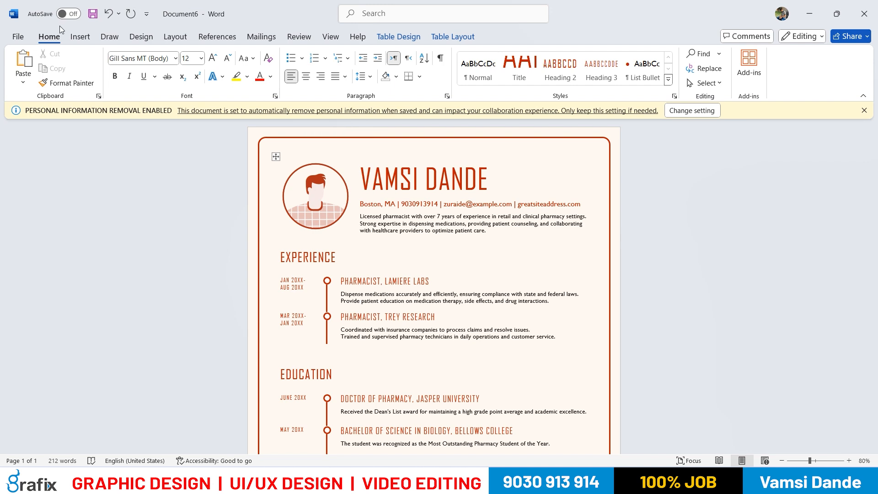
Look through the Insert, Draw, Design and Layout command sets and return to the Home commands
left_click(19, 37)
left_click(17, 40)
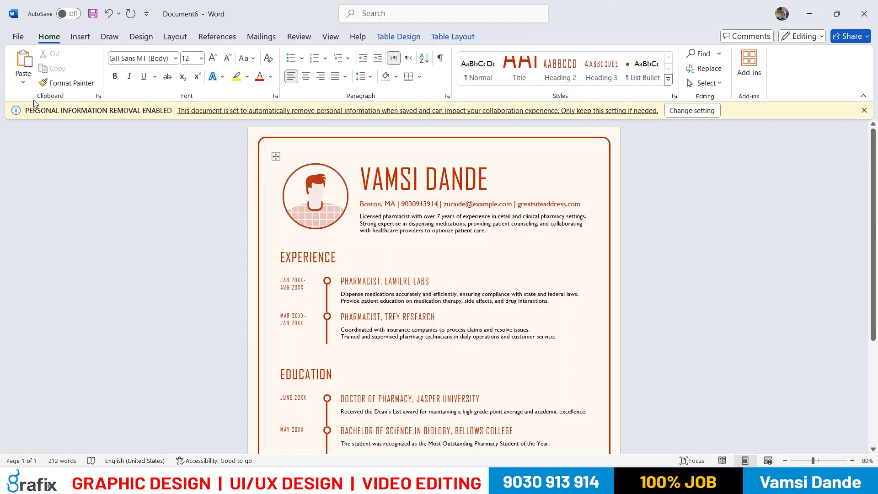
left_click(18, 38)
left_click(18, 40)
left_click(78, 39)
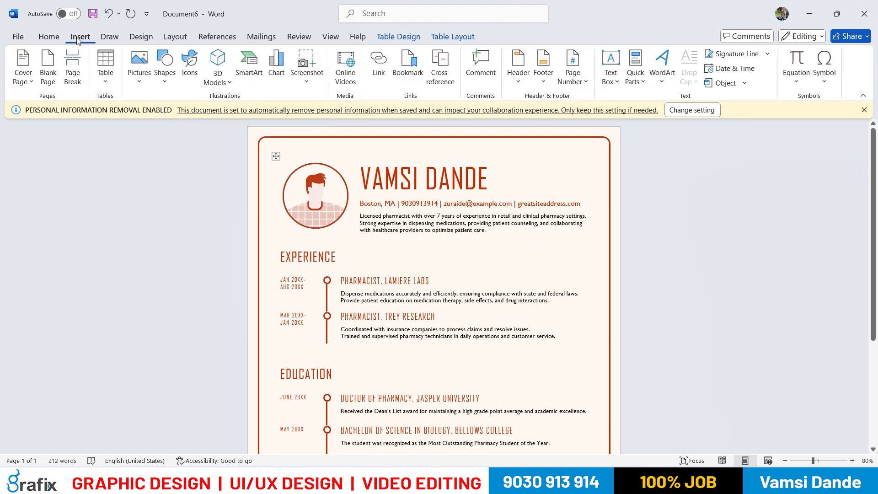
left_click(109, 39)
left_click(140, 38)
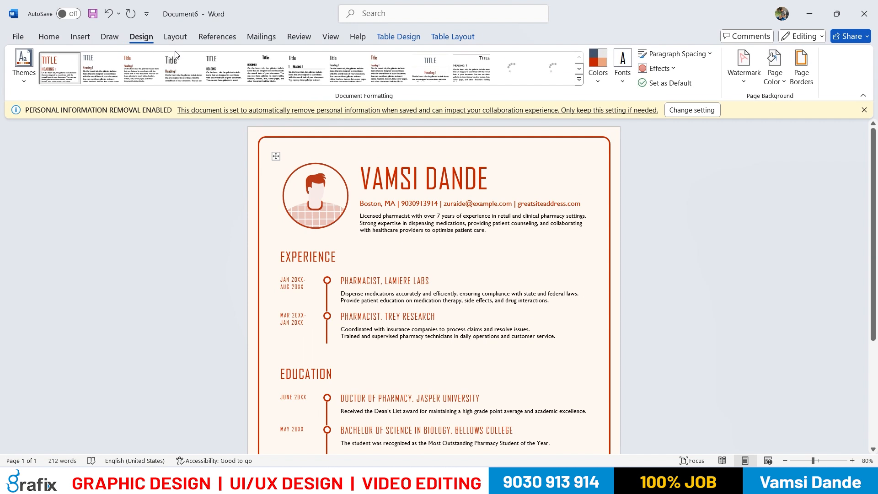
left_click(177, 40)
left_click(48, 36)
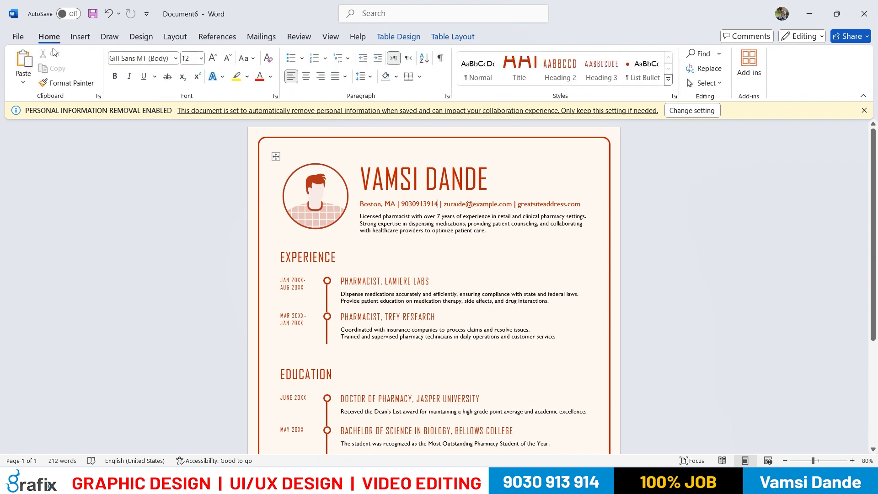
Close the resume document without saving the changes and close the remaining window to return to the desktop
left_click(16, 37)
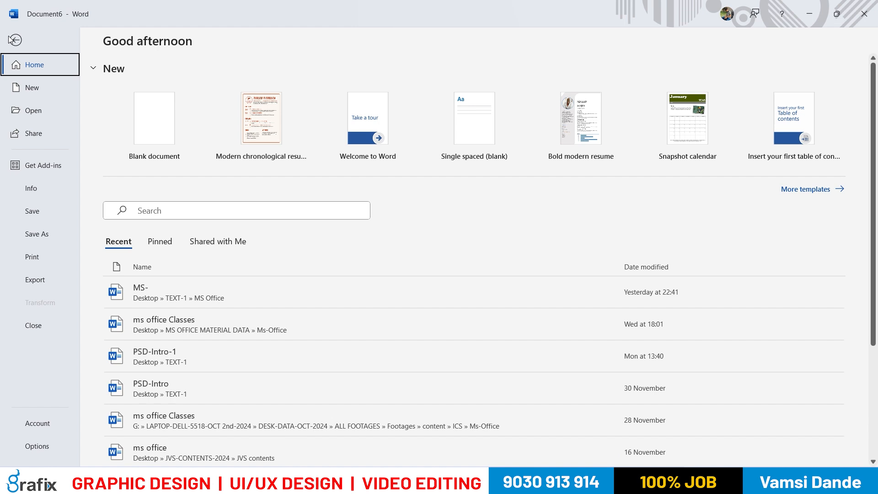
left_click(134, 141)
left_click(855, 19)
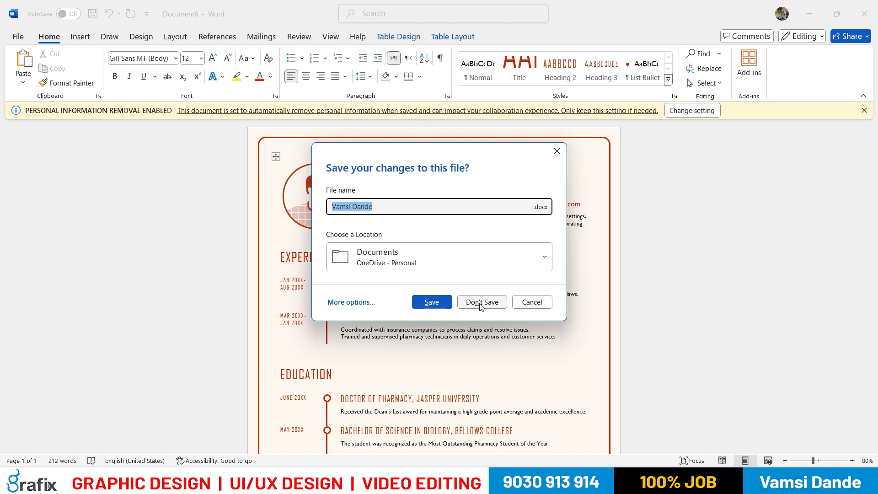
left_click(480, 304)
left_click(866, 12)
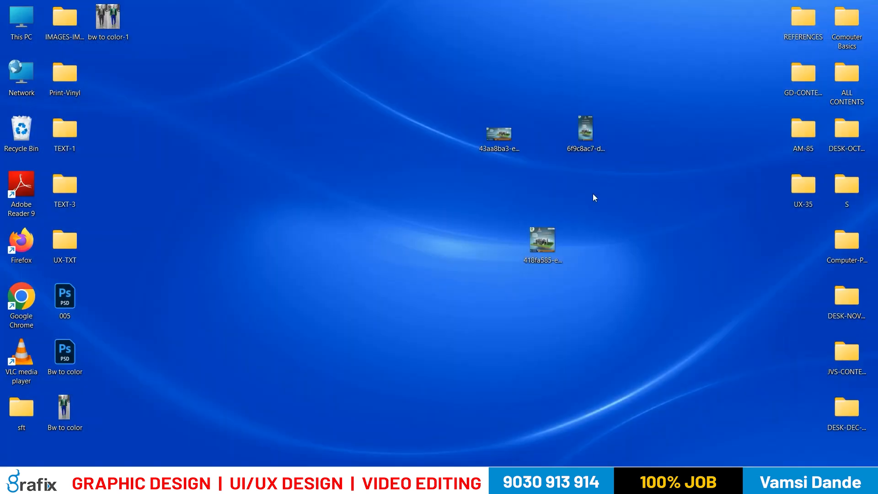
Launch Word from the recent apps in the Windows Start menu search and maximize its window
key("super")
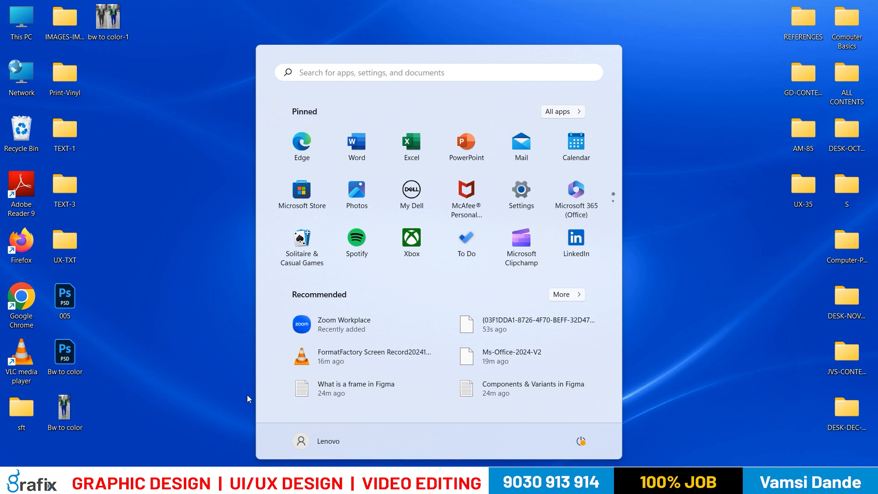
left_click(279, 479)
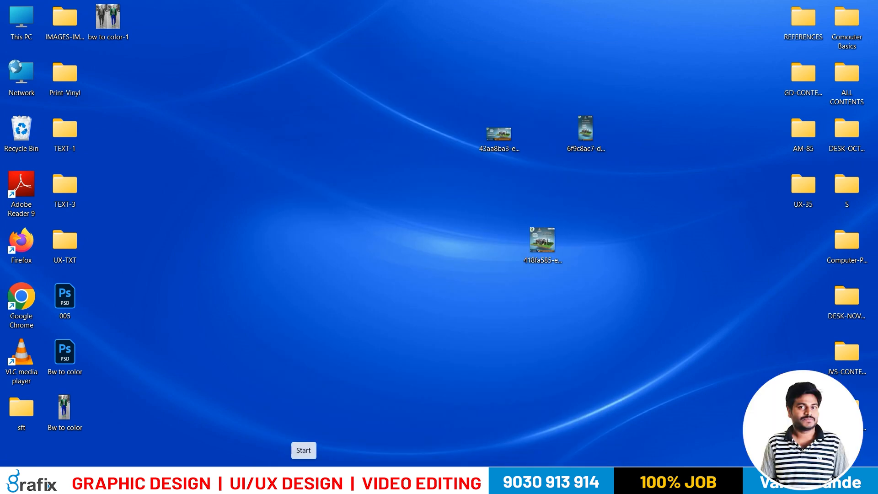
key("super")
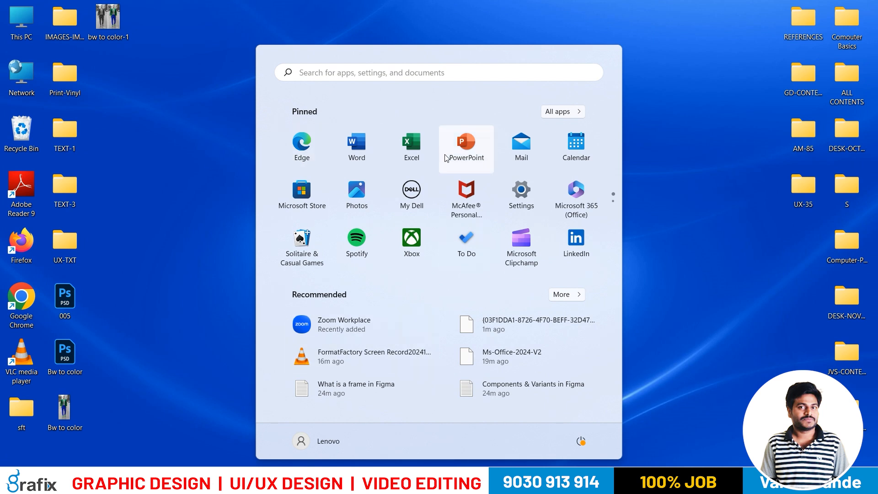
left_click(383, 76)
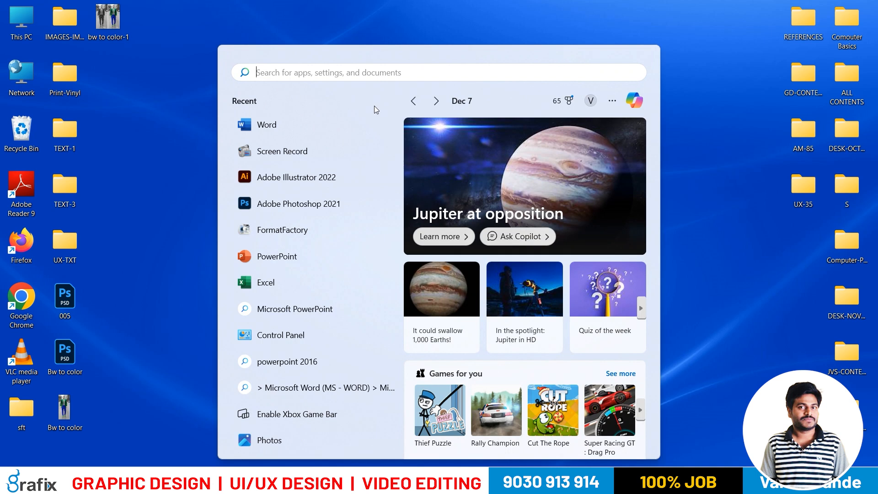
left_click(290, 133)
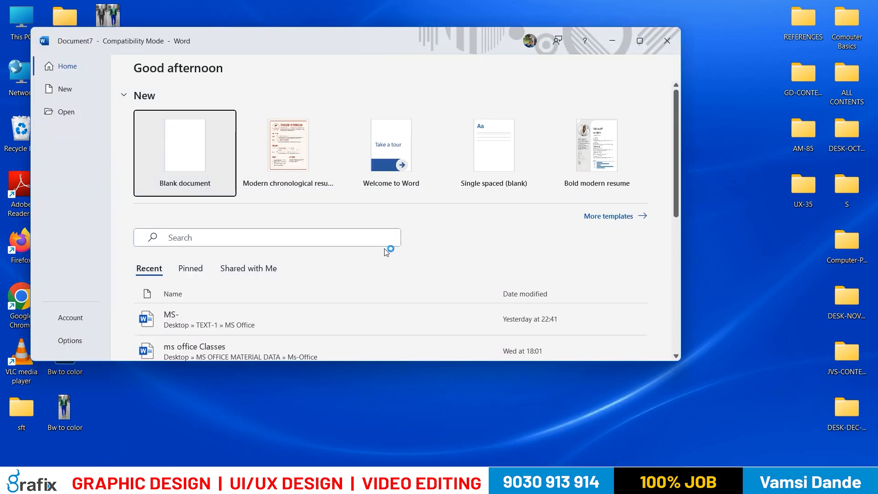
left_click(641, 41)
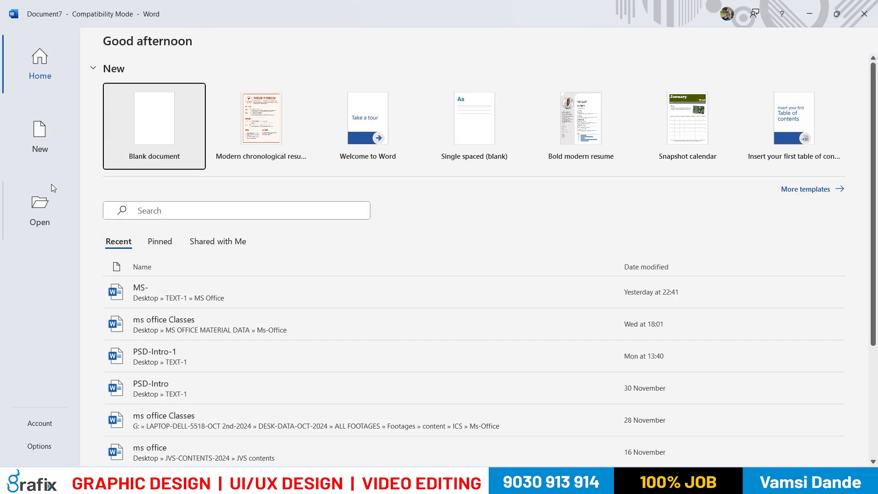
Look through the start screen's New templates, the recent documents under Open and the file list on the Home page
left_click(48, 155)
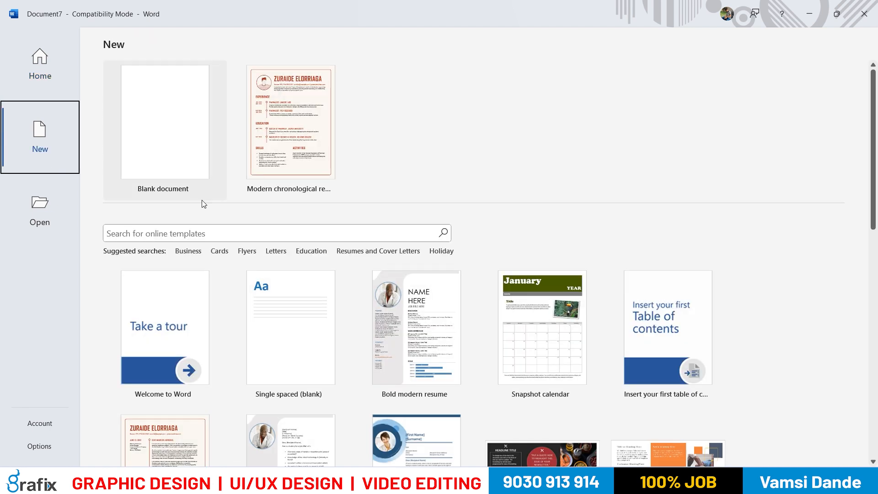
scroll(259, 213, "down", 5)
scroll(259, 213, "down", 4)
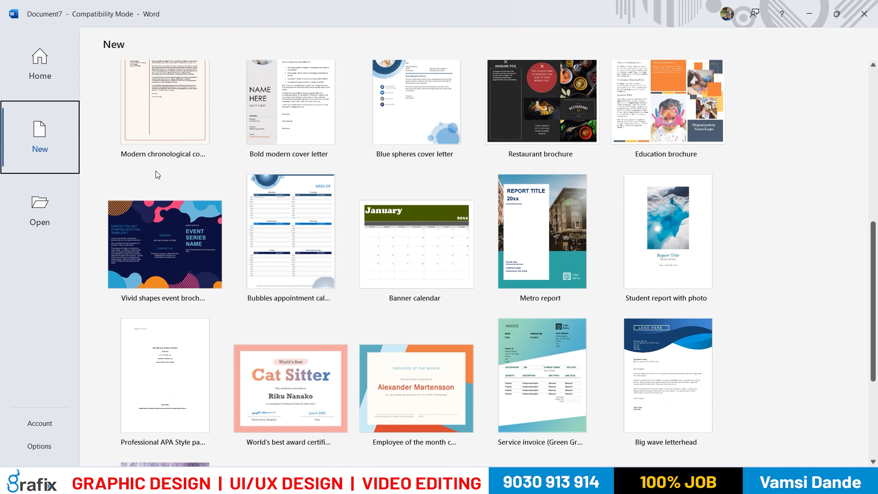
left_click(18, 215)
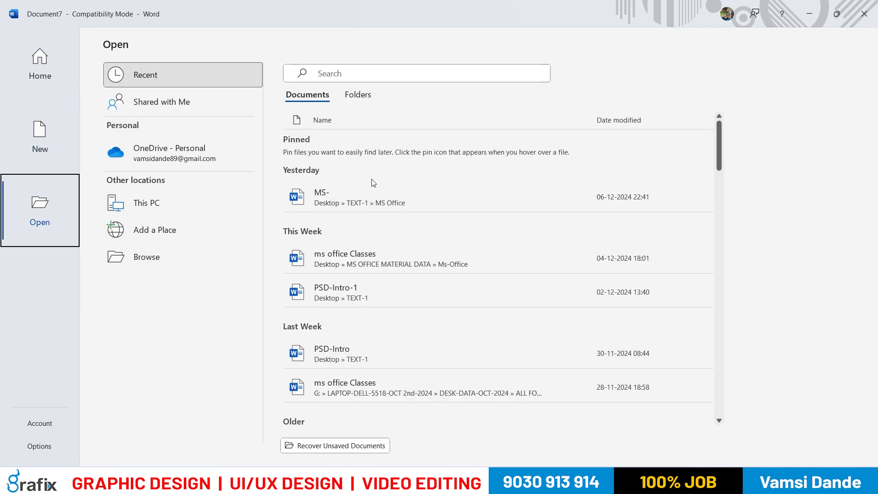
scroll(407, 336, "down", 1)
scroll(236, 318, "up", 1)
left_click(58, 161)
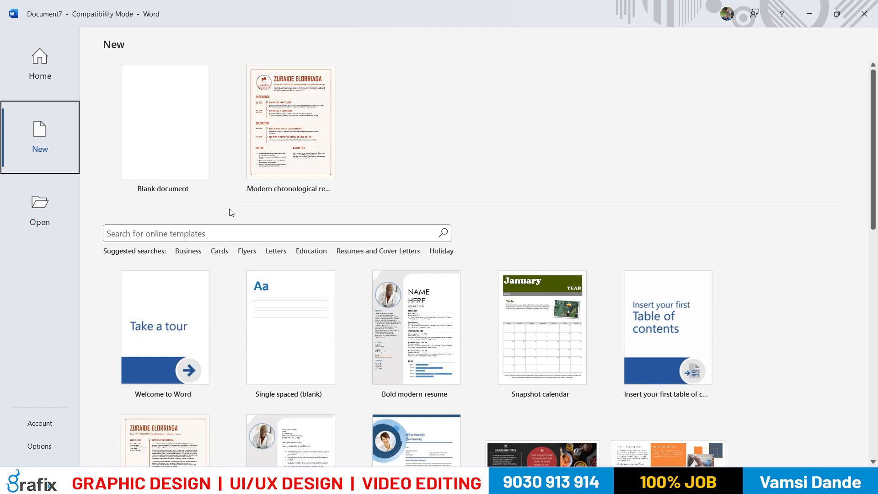
left_click(69, 94)
scroll(219, 320, "down", 3)
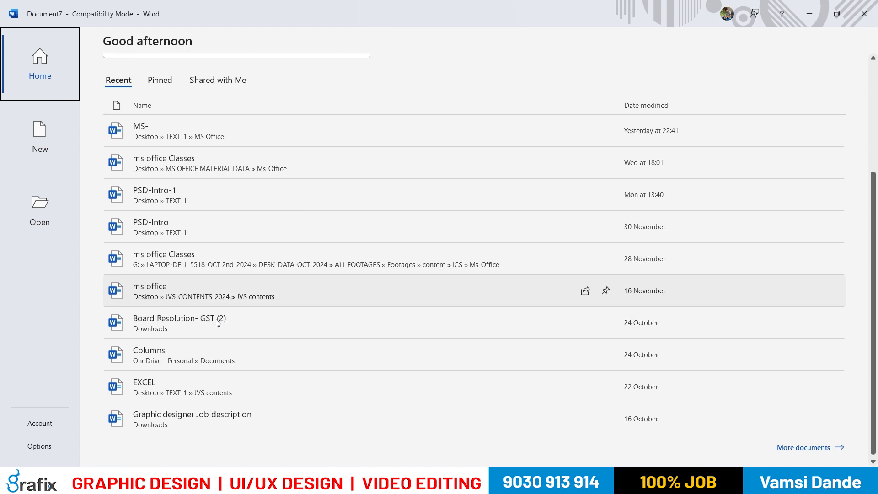
scroll(218, 320, "up", 2)
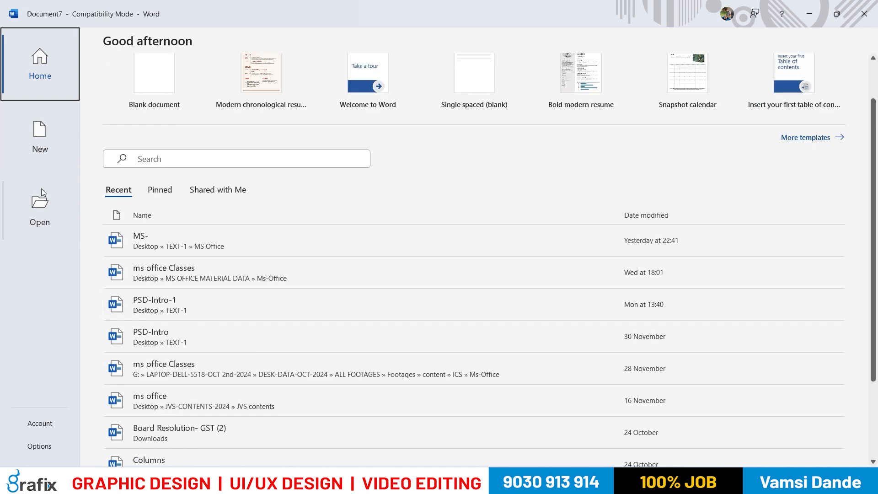
Browse the Cards and the Resumes and Cover Letters template categories and return to the main template overview
left_click(40, 137)
scroll(348, 242, "down", 2)
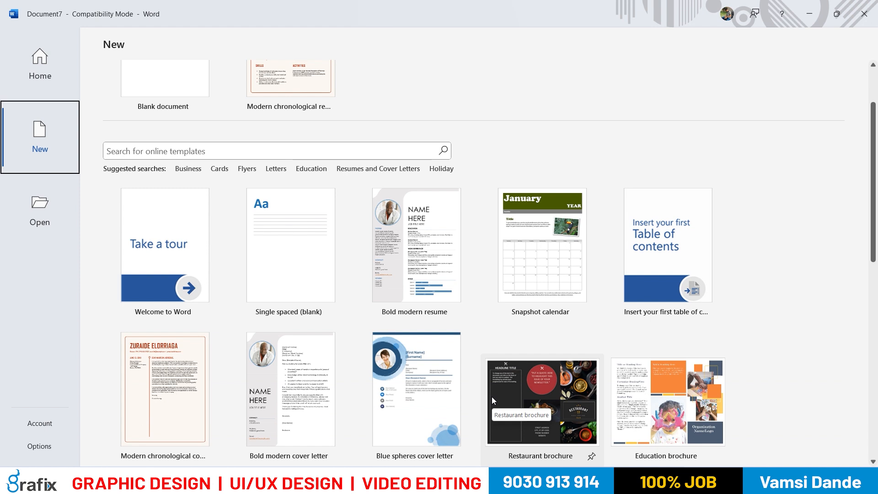
left_click(221, 170)
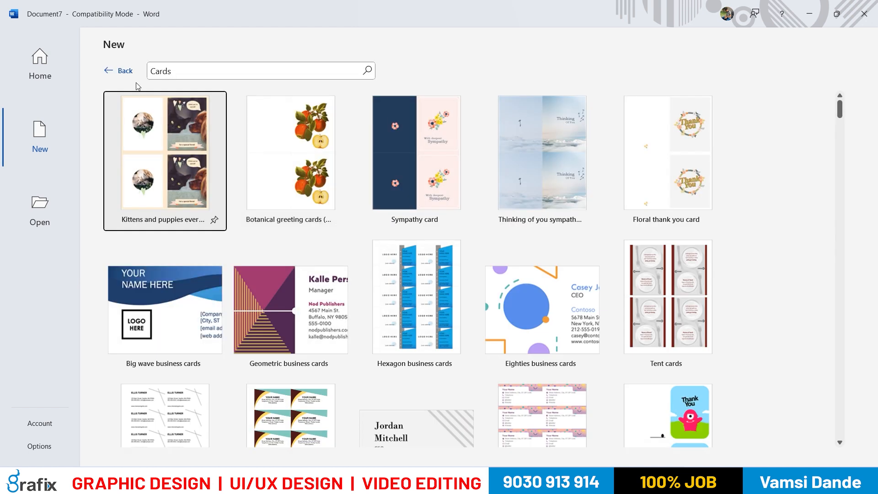
left_click(125, 71)
left_click(366, 252)
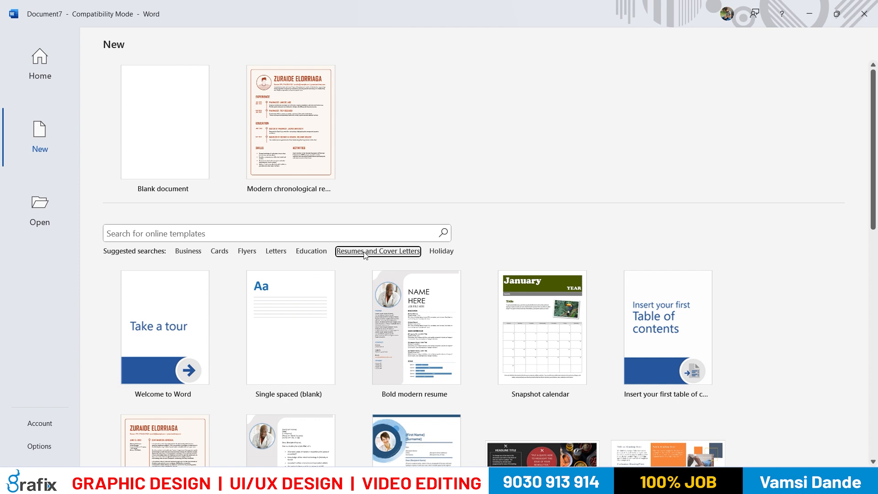
scroll(363, 256, "down", 6)
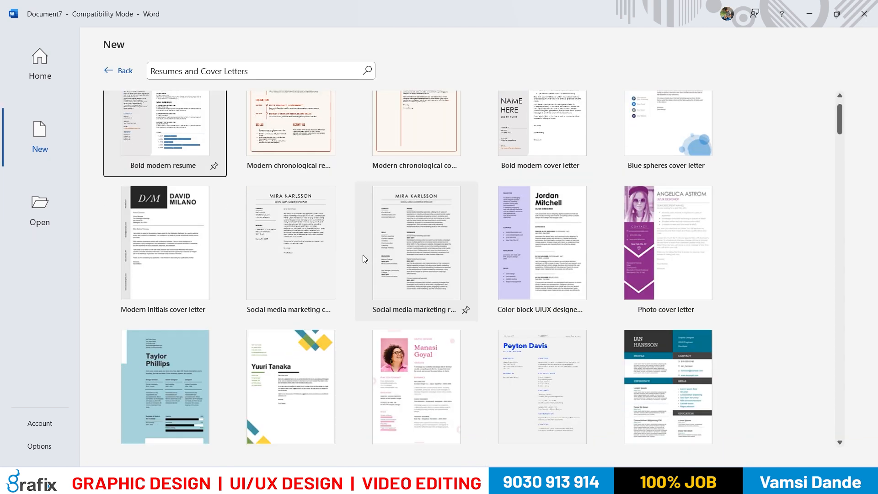
scroll(356, 258, "down", 3)
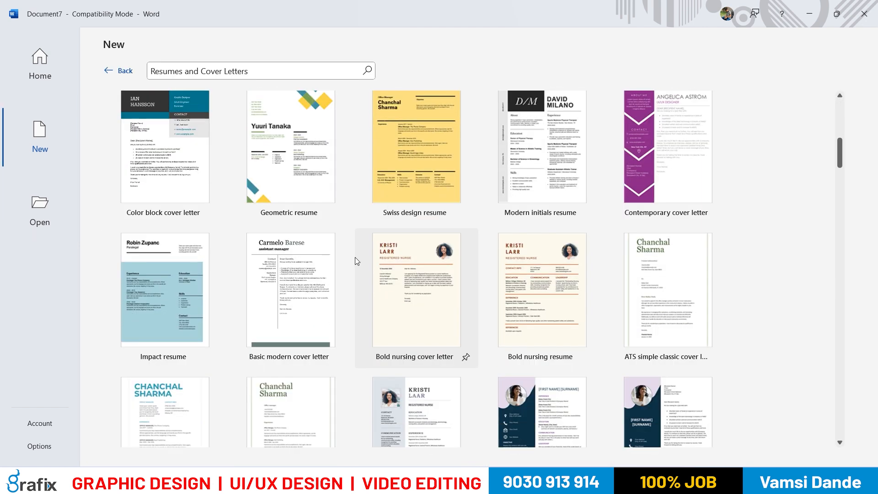
scroll(357, 262, "up", 3)
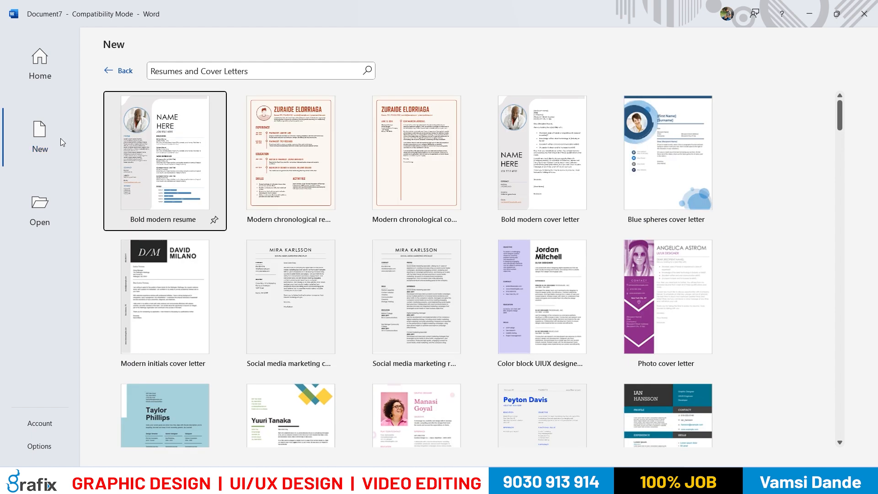
left_click(42, 138)
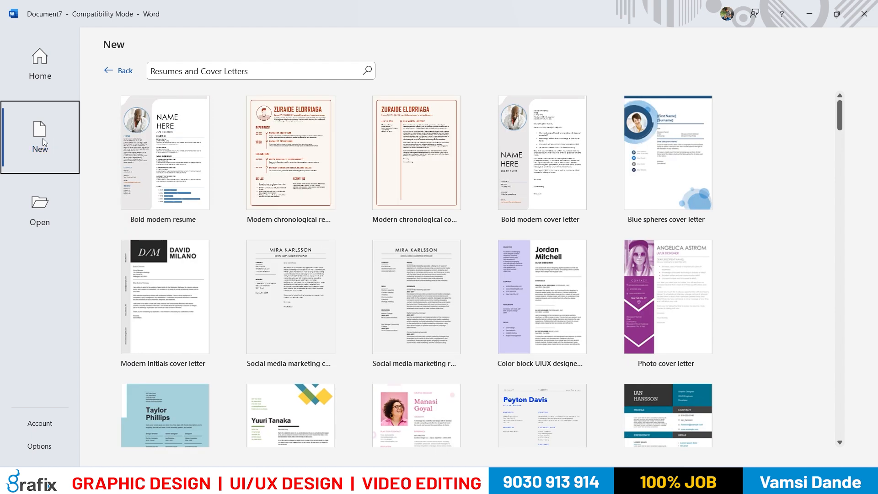
left_click(122, 74)
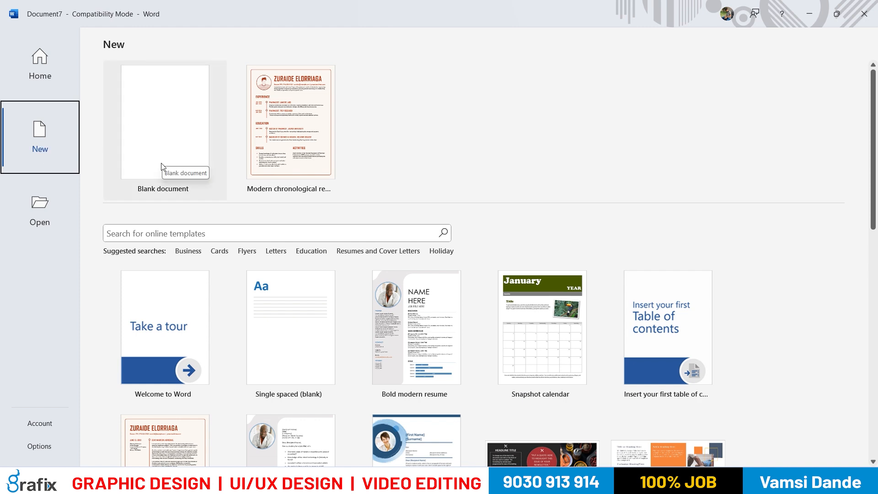
Create a blank document and enter a person's first name on its first line, followed by a line break
left_click(162, 146)
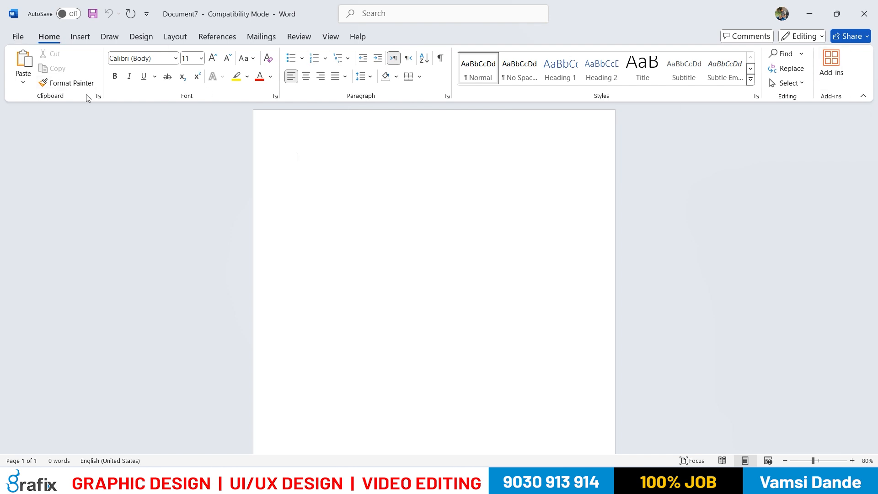
type("Ho")
double_click(301, 163)
key("BackSpace")
type("Srilatha")
key("Return")
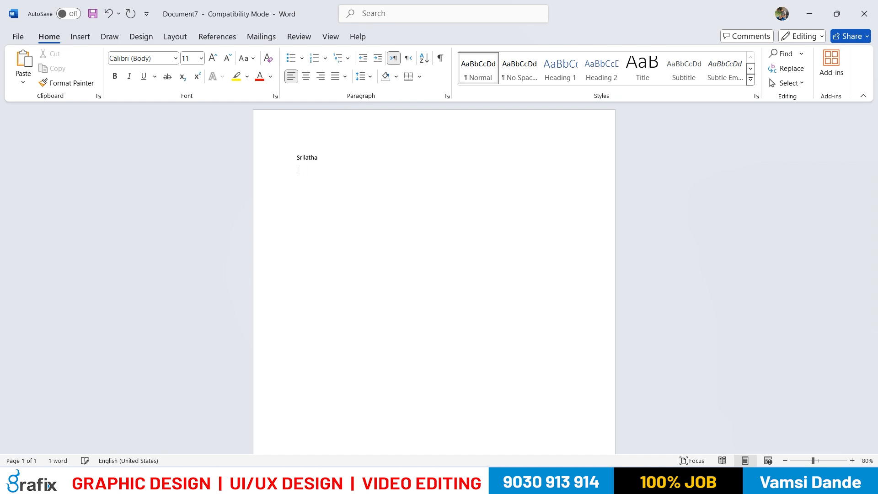
Set the page zoom to 100% and remove the empty line below the name
scroll(308, 158, "up", 6)
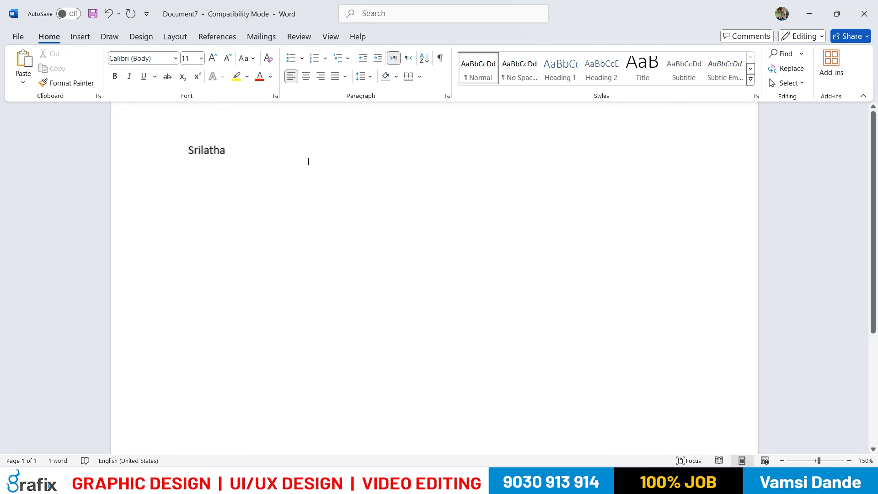
scroll(292, 174, "down", 3)
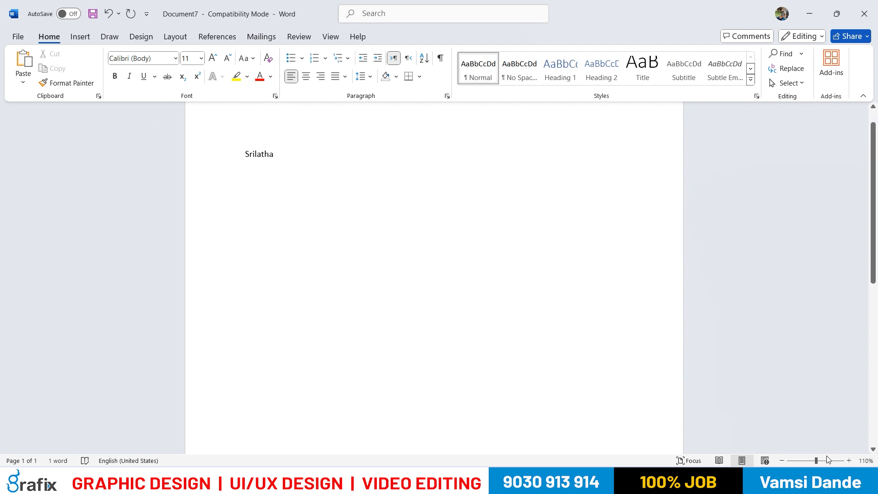
left_click_drag(816, 461, 816, 461)
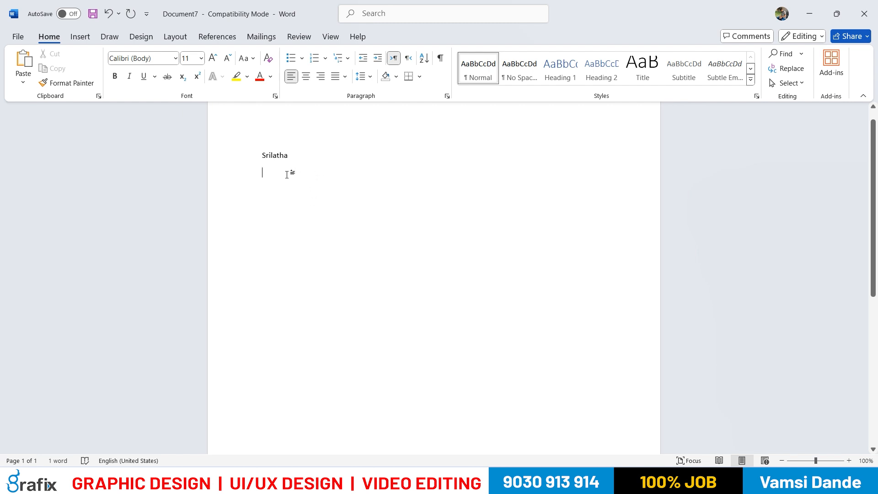
key("ctrl+a")
left_click(330, 216)
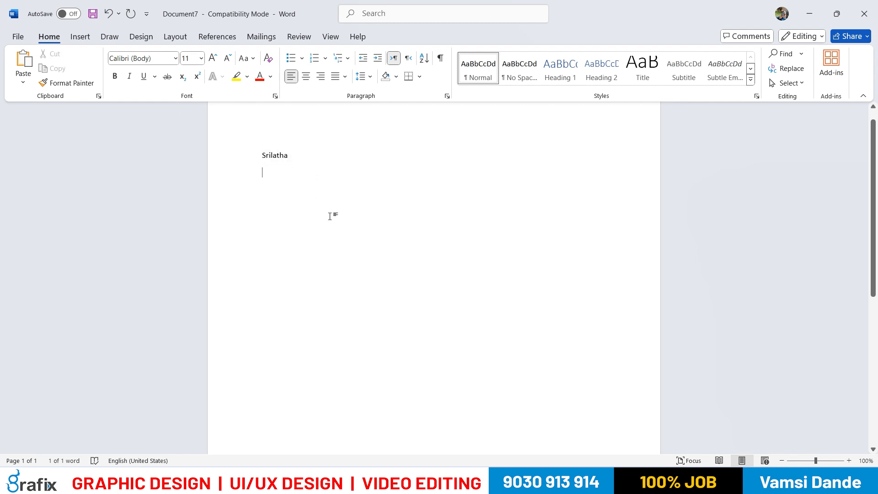
key("BackSpace")
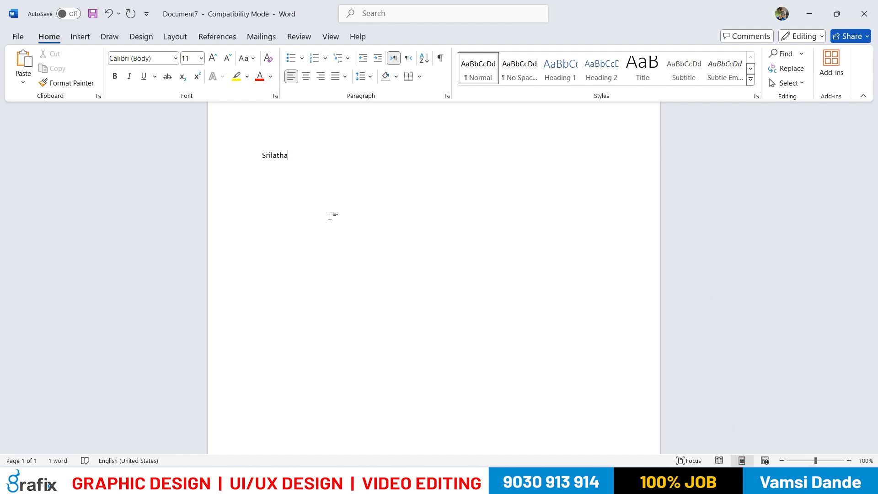
Replace the text with a list of five first names, each on its own line
key("ctrl+a")
type("srilath")
key("BackSpace")
key("BackSpace")
type("tha")
key("BackSpace")
type("Geetha ")
type("Swapna")
key("Return")
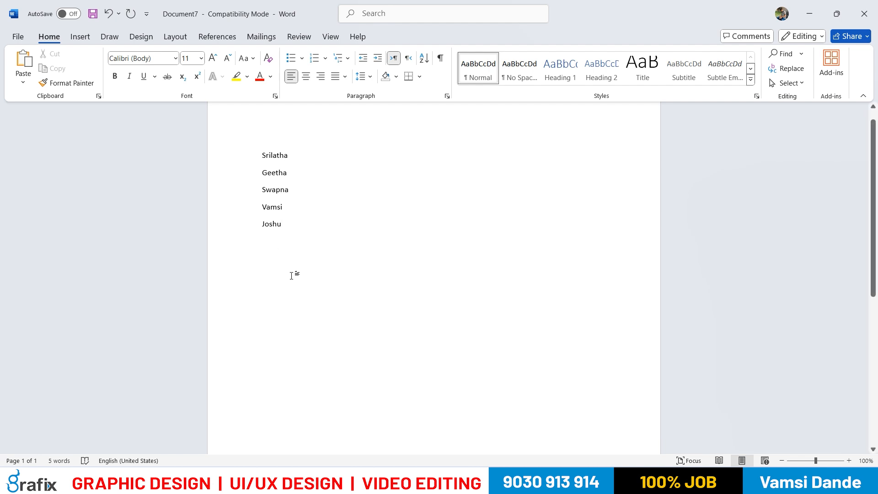
left_click(263, 156)
left_click_drag(272, 171, 289, 225)
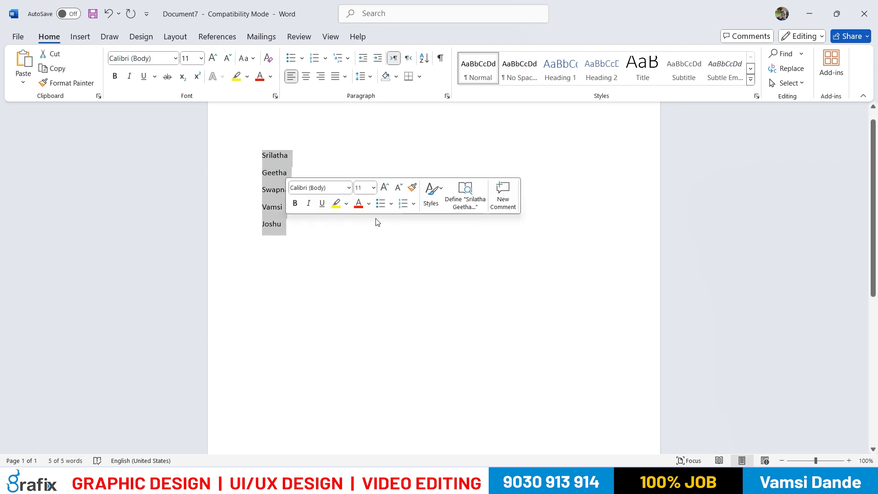
left_click(364, 235)
Enlarge the last two names in the list to font size 16 and finally to 20
left_click_drag(285, 228, 263, 207)
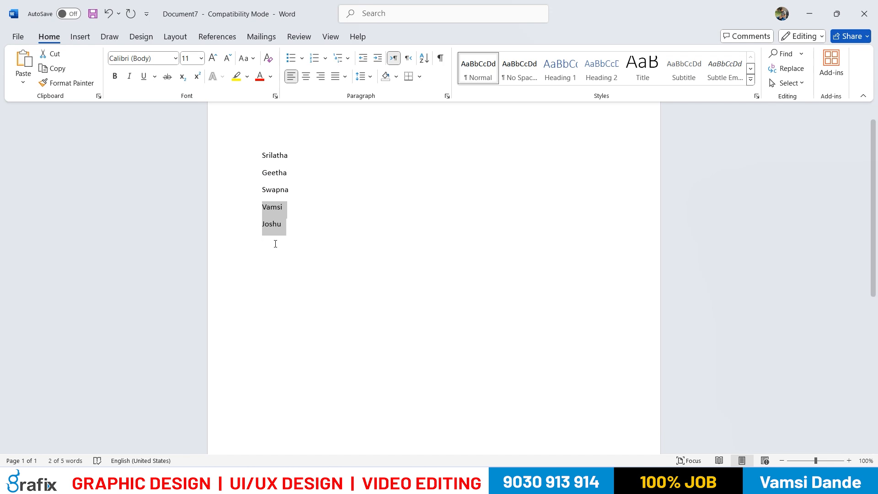
left_click(201, 58)
left_click(191, 156)
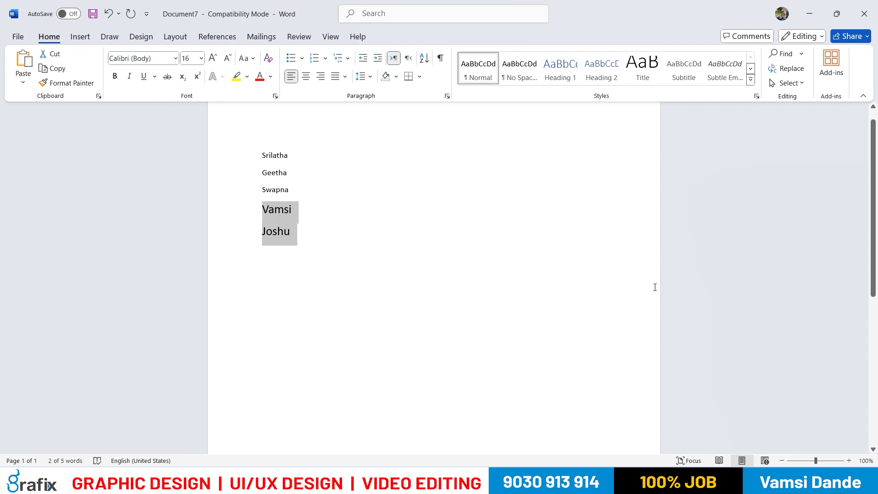
left_click(201, 58)
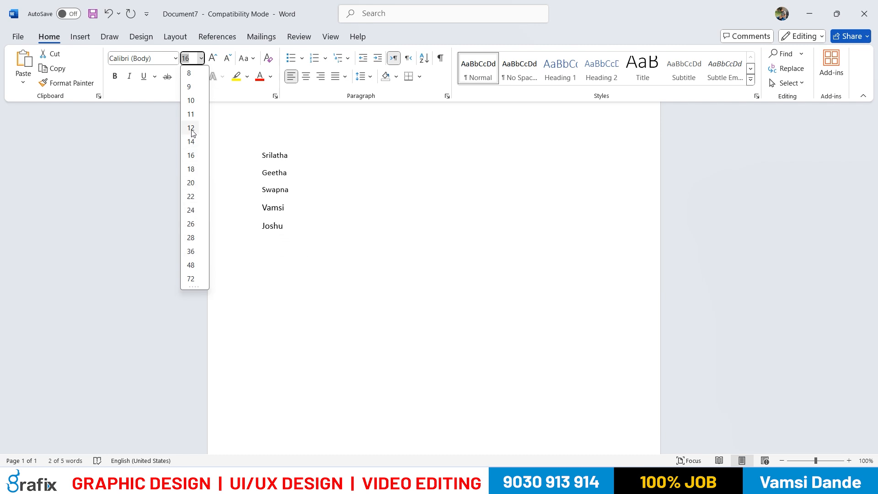
left_click(190, 182)
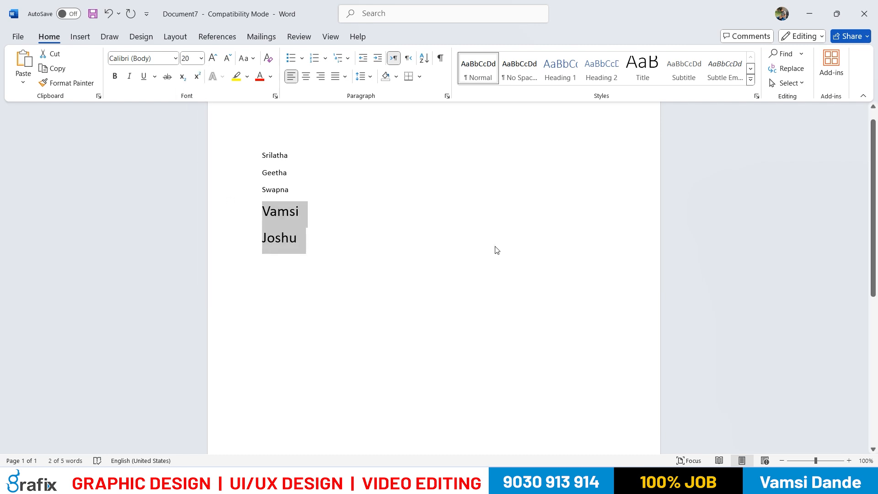
Try the Advertising Script font on the last two names and return them to Calibri
left_click(175, 58)
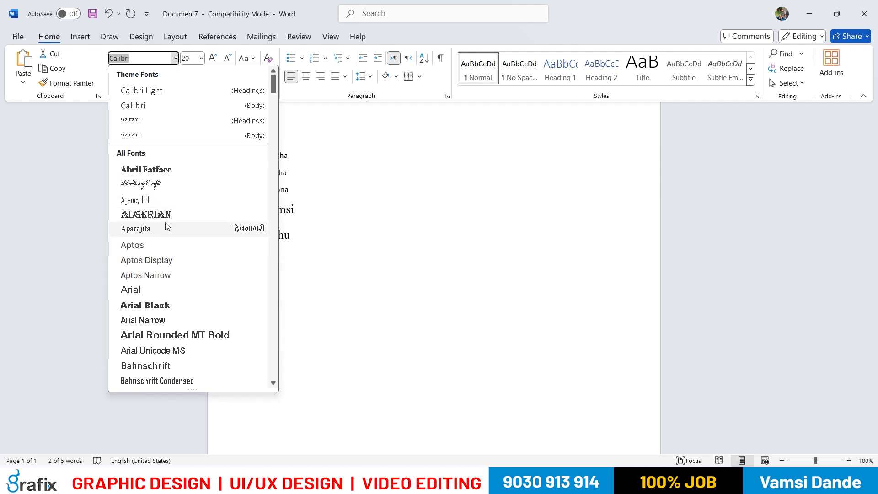
left_click(162, 187)
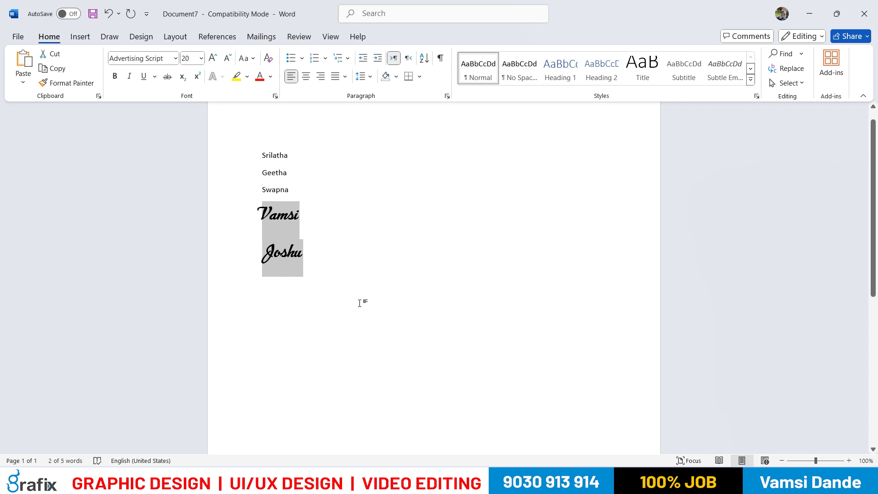
left_click(175, 58)
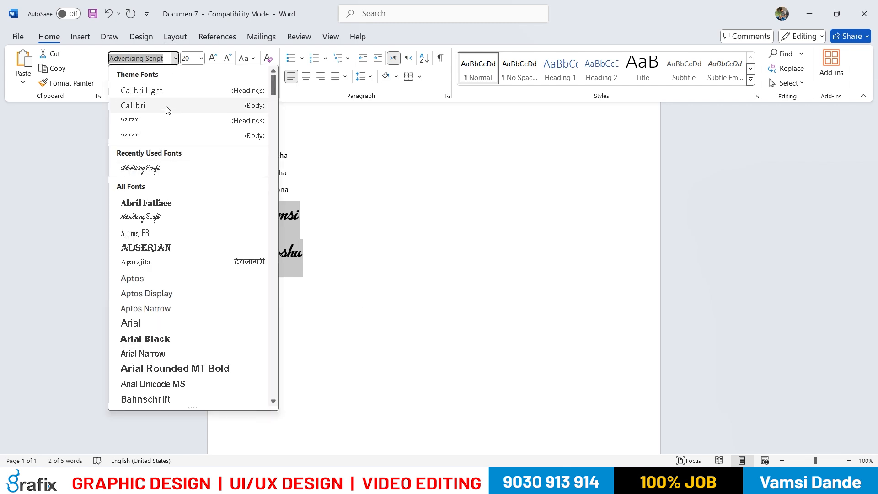
left_click(165, 110)
Insert two more first names on new lines between the fourth name and the last one
left_click(339, 191)
left_click(311, 223)
key("Return")
type("Sudha")
key("Return")
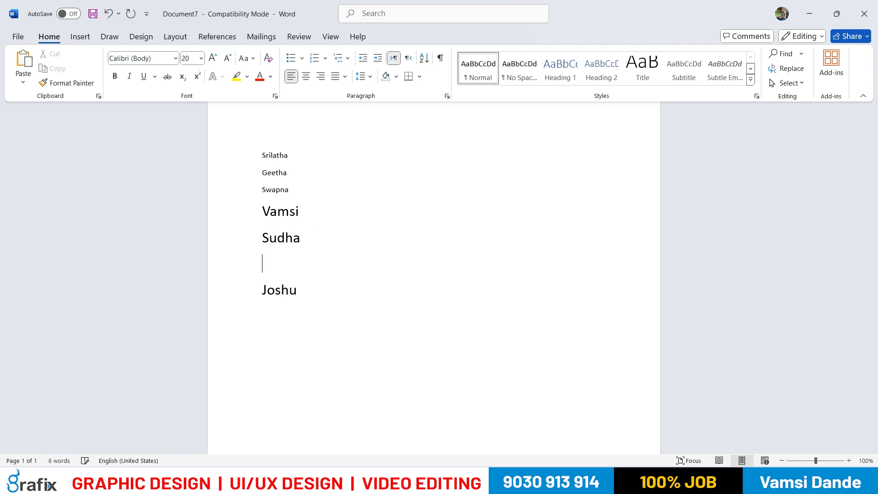
type("Mon")
key("BackSpace")
type("unika")
Delete the two newly inserted names and their lines from the list
left_click_drag(315, 289, 274, 211)
left_click(299, 264)
key("End")
key("BackSpace")
key("BackSpace")
key("BackSpace")
key("BackSpace")
key("BackSpace")
key("BackSpace")
key("BackSpace")
key("BackSpace")
key("BackSpace")
key("BackSpace")
key("BackSpace")
key("BackSpace")
key("BackSpace")
key("BackSpace")
left_click_drag(267, 209, 291, 235)
left_click(290, 234)
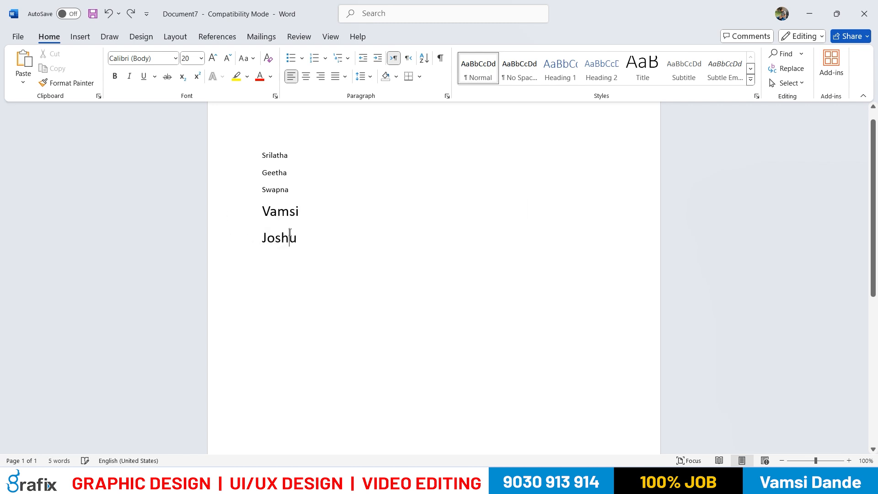
Try adding the filler text "jhkjh" after the second name and "hjhkh" after the fourth name, deleting each one again
left_click(288, 173)
type("jhkjh")
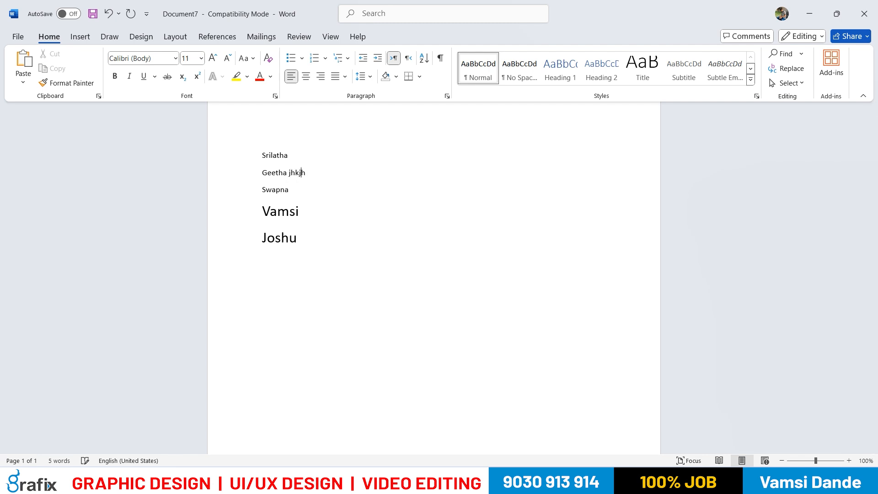
key("BackSpace")
key("BackSpace")
key("BackSpace")
key("BackSpace")
key("BackSpace")
key("BackSpace")
left_click(300, 212)
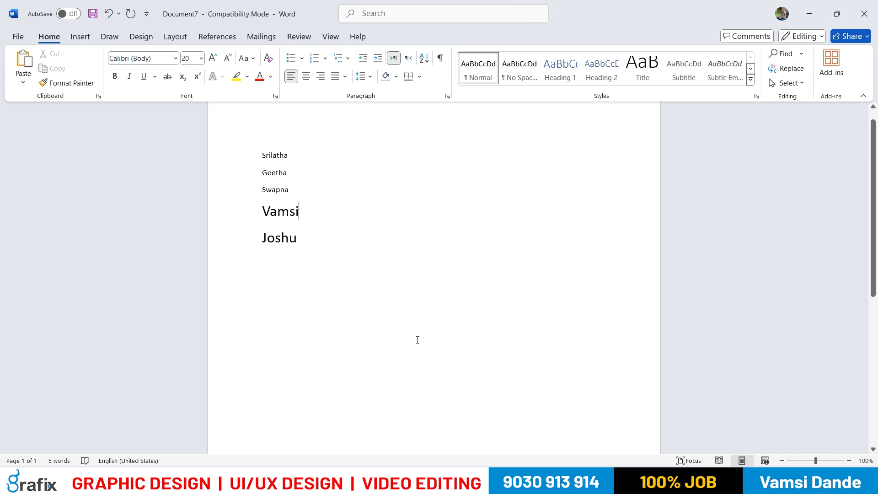
type("hjhkh")
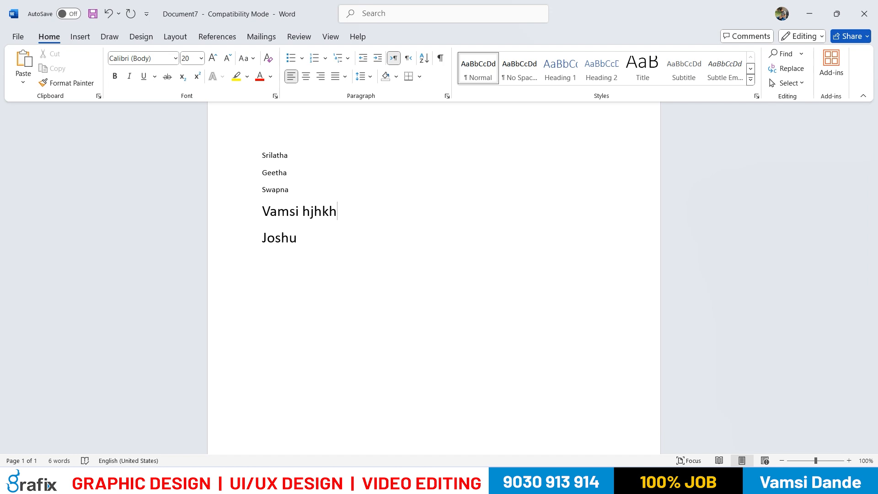
key("BackSpace")
key("BackSpace")
key("BackSpace")
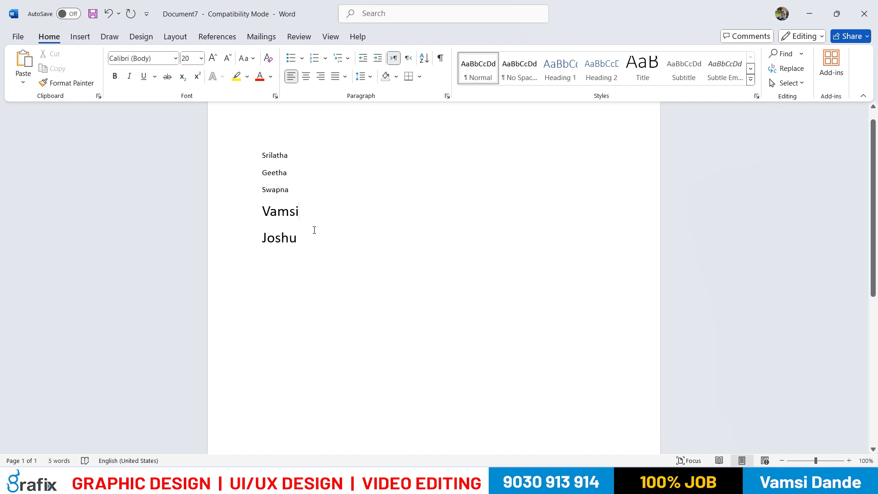
Add two more first names on separate lines between the fourth name and the last one
key("Return")
type("Mounika")
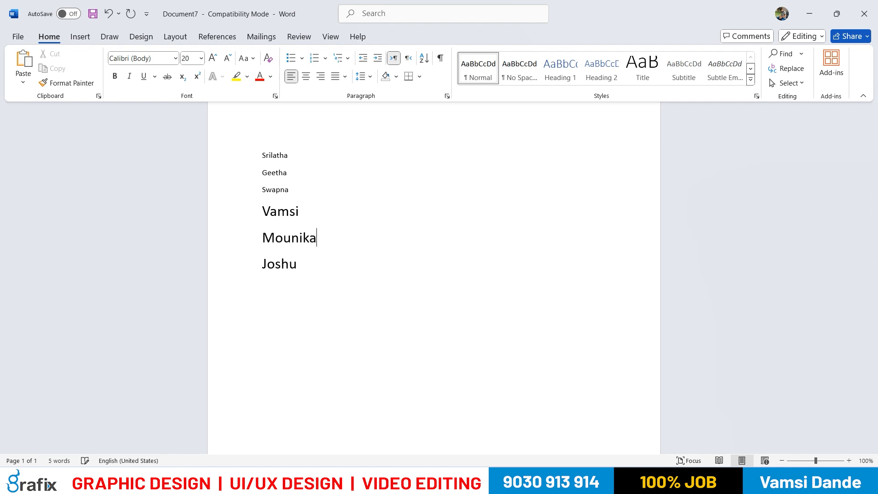
key("Return")
type("Sudha")
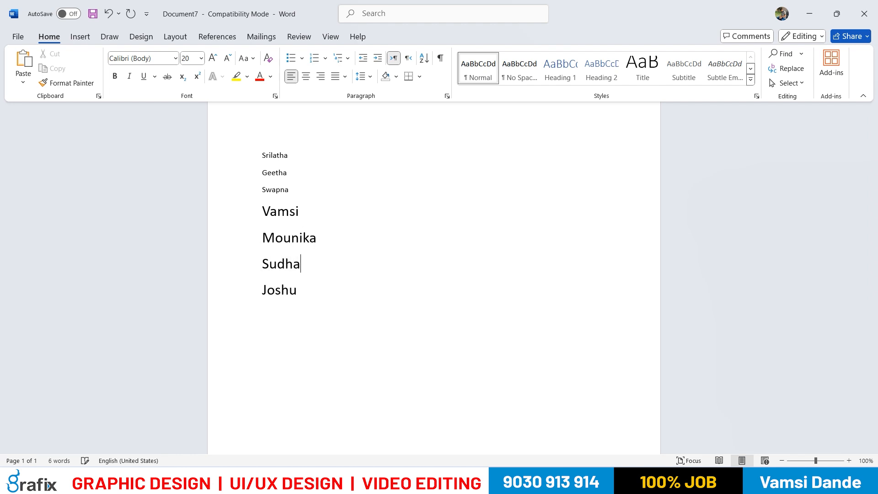
Try the Aptos Display and Advertising Script fonts on the whole list of names
left_click_drag(316, 282, 263, 173)
key("ctrl+a")
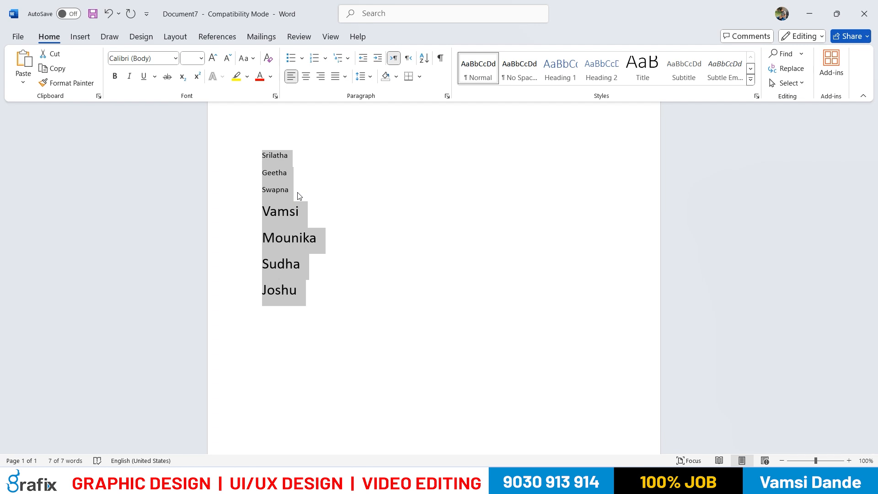
left_click(175, 59)
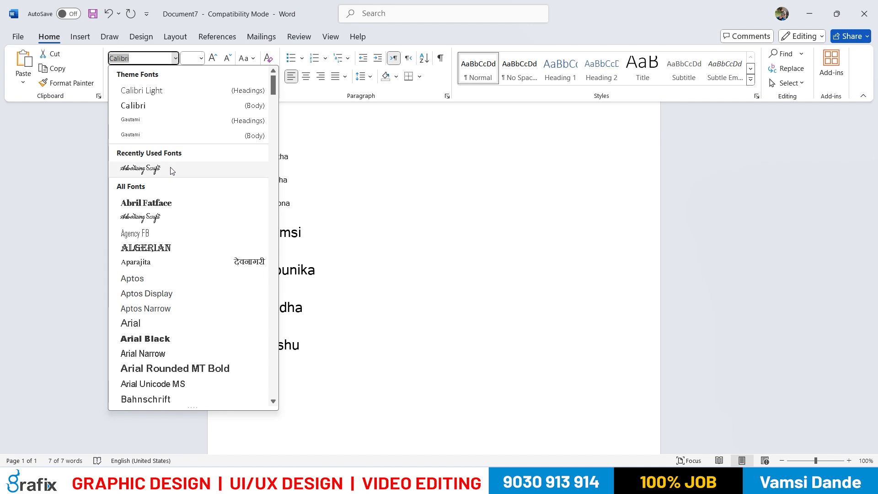
left_click(173, 294)
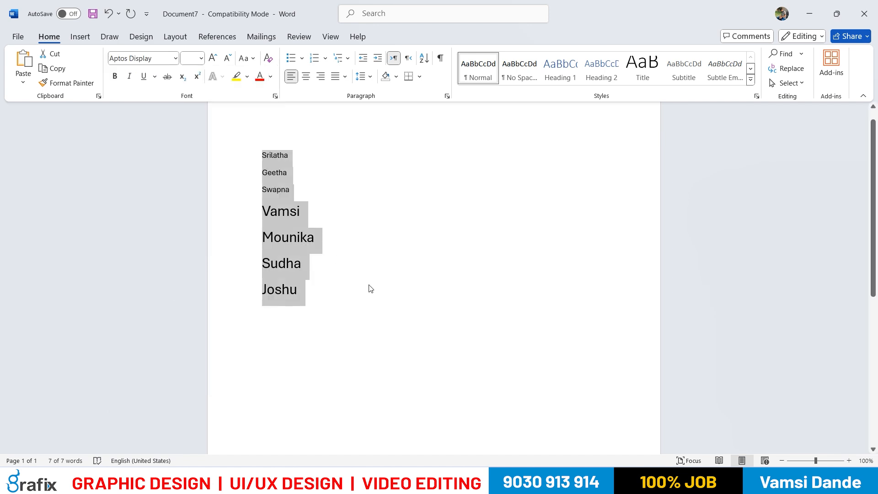
left_click(175, 58)
left_click(153, 234)
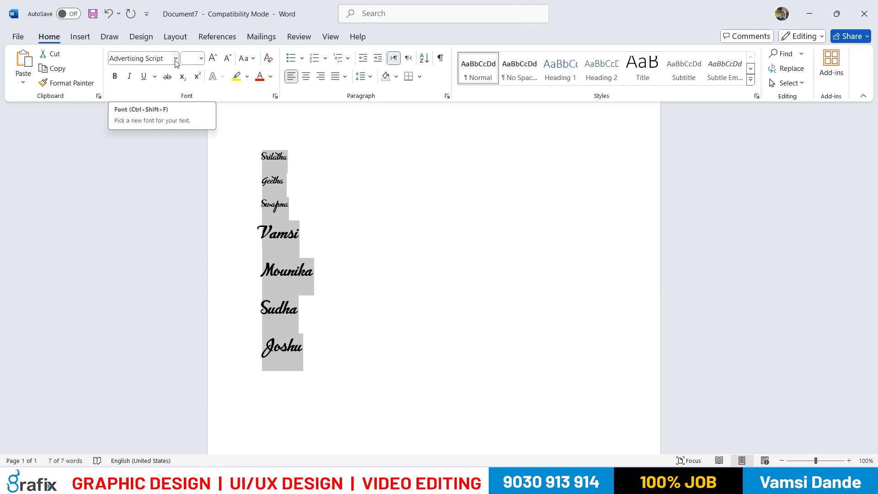
Select the whole list of names and set its font to Calibri
left_click(280, 262)
left_click_drag(304, 348, 257, 156)
key("ctrl+d")
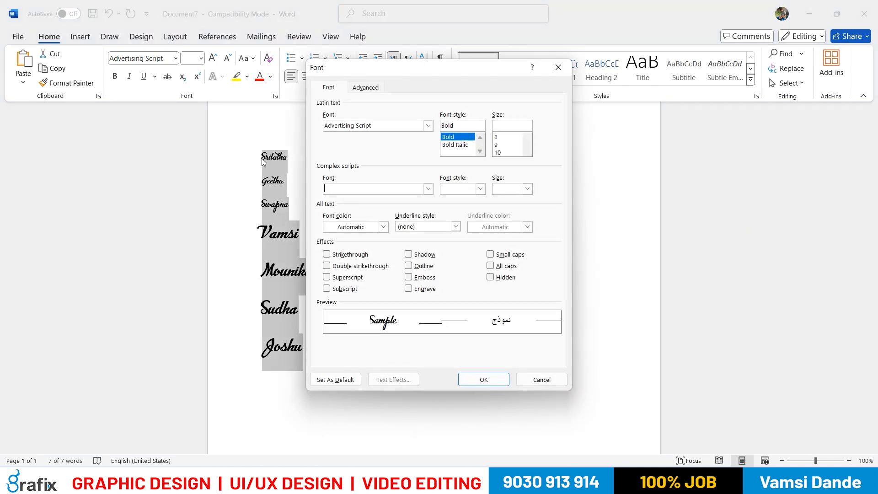
key("Escape")
left_click(175, 59)
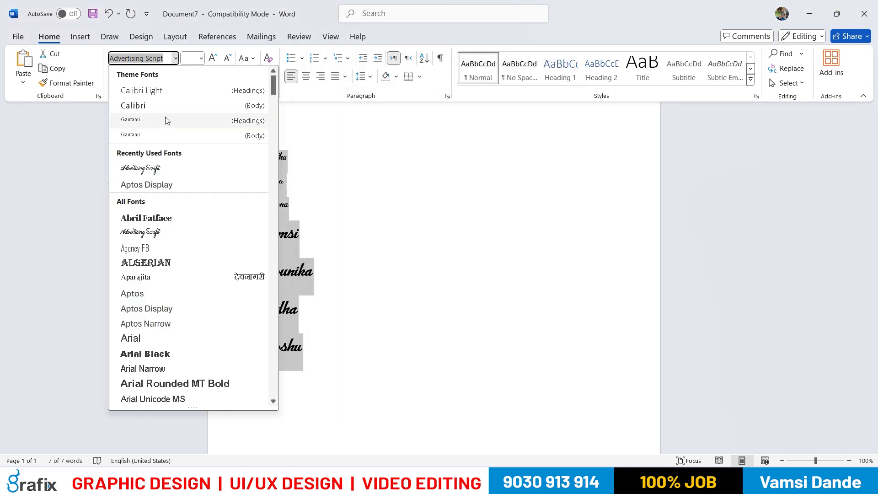
left_click(158, 106)
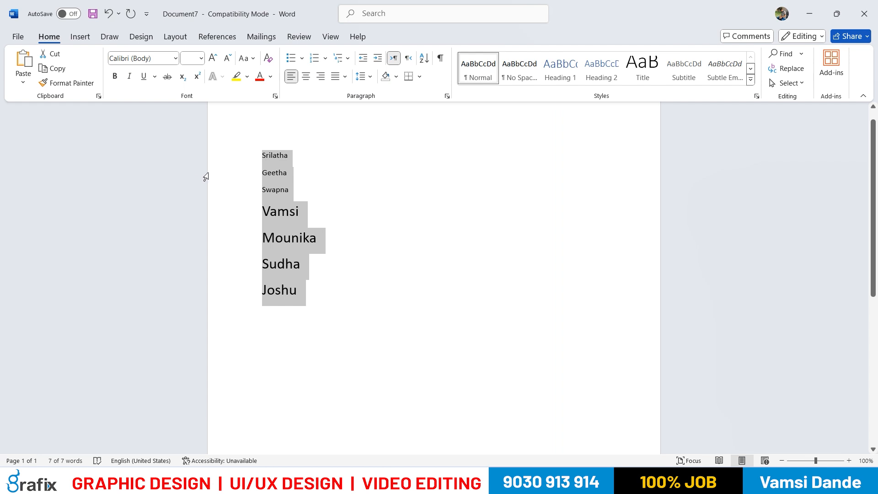
Set the font size of all the names to 24, to 48 and finally to 20, and clear the selection
left_click(201, 58)
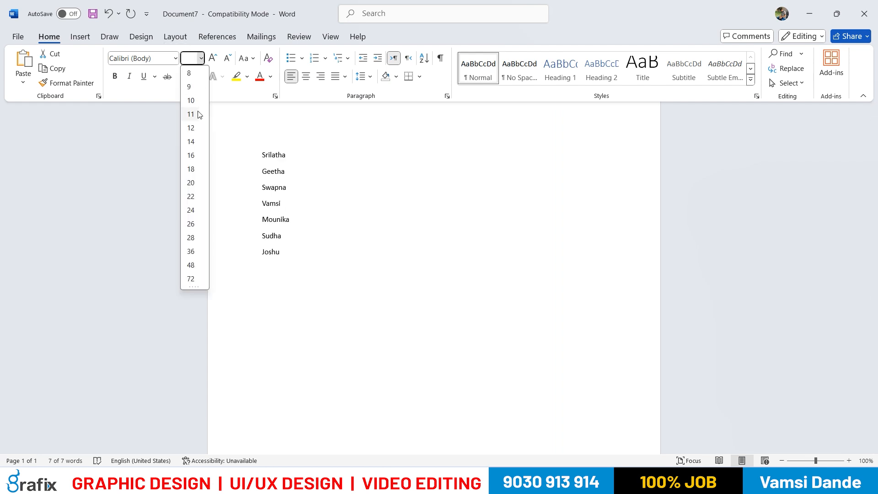
left_click(195, 210)
left_click(202, 58)
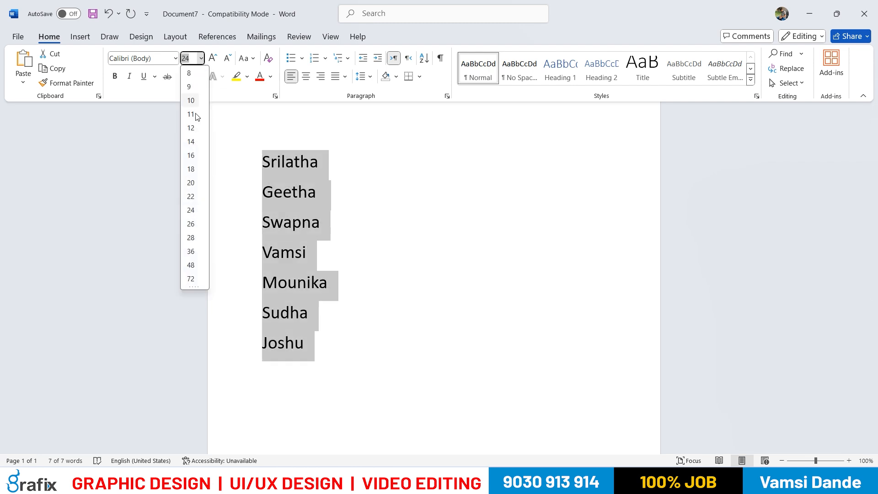
left_click(188, 265)
left_click(201, 59)
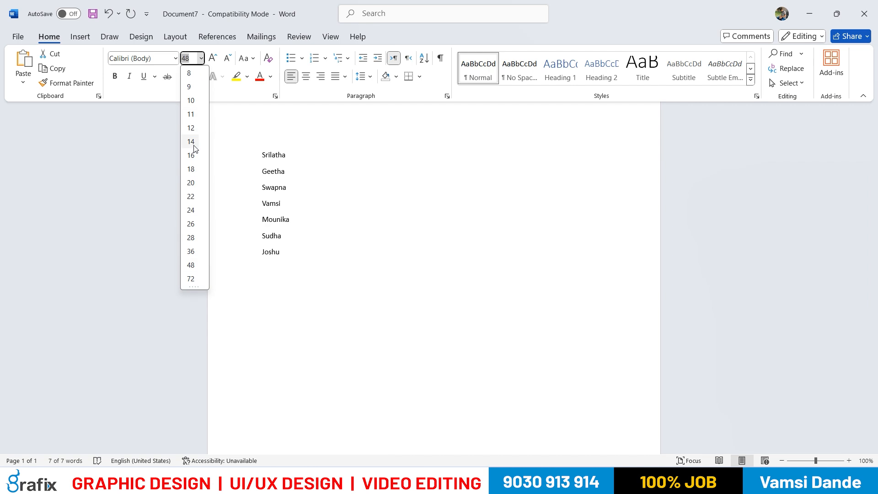
left_click(191, 183)
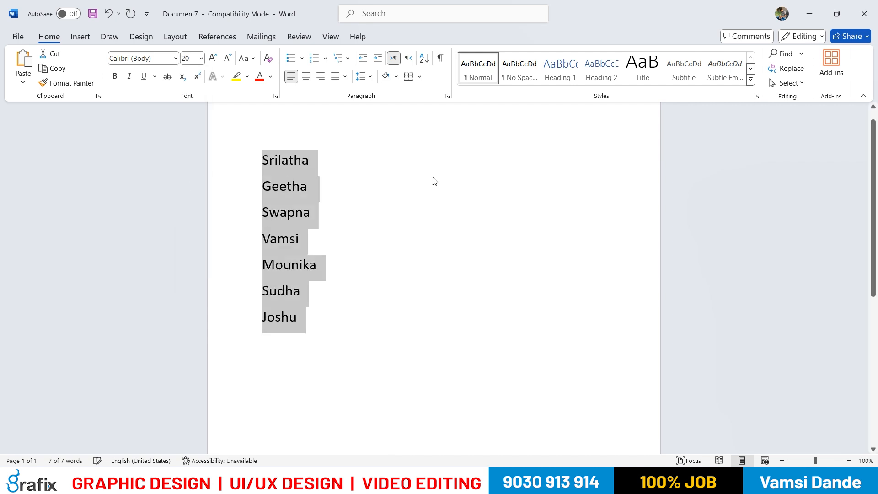
left_click(353, 259)
left_click_drag(313, 320, 249, 161)
left_click(388, 273)
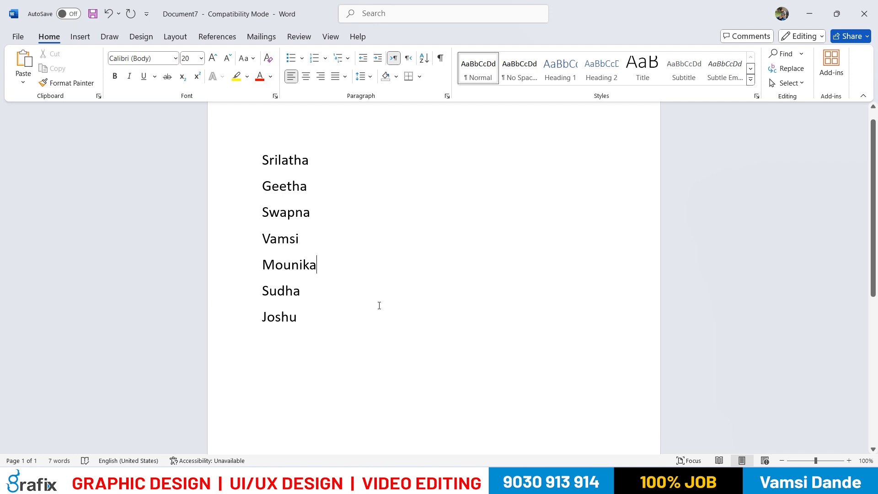
Create another new blank document
left_click(18, 37)
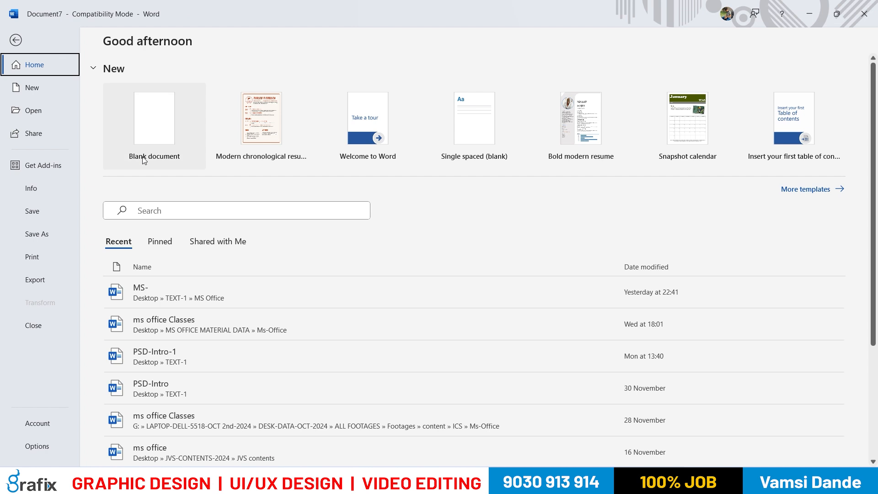
left_click(152, 146)
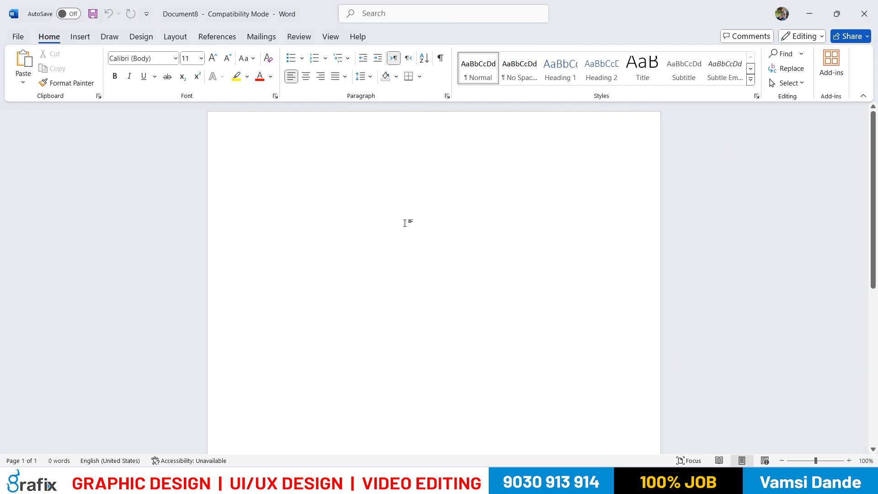
Switch to the MS Office-1.txt notes in Notepad and enter the heading "MS Word - Shortcut Keys" on the first line
key("alt+Tab")
key("alt+Tab")
key("Tab")
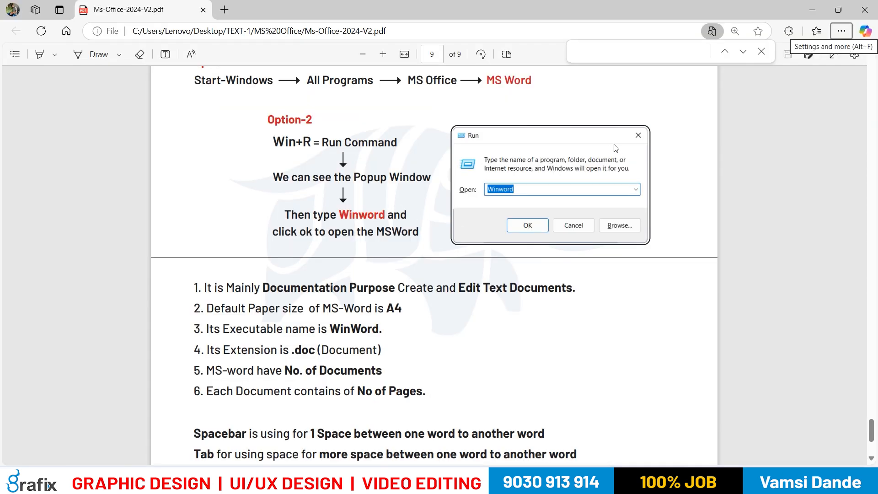
key("alt+Tab")
key("Tab")
key("Tab")
type("MS Word - Shortcut Keys")
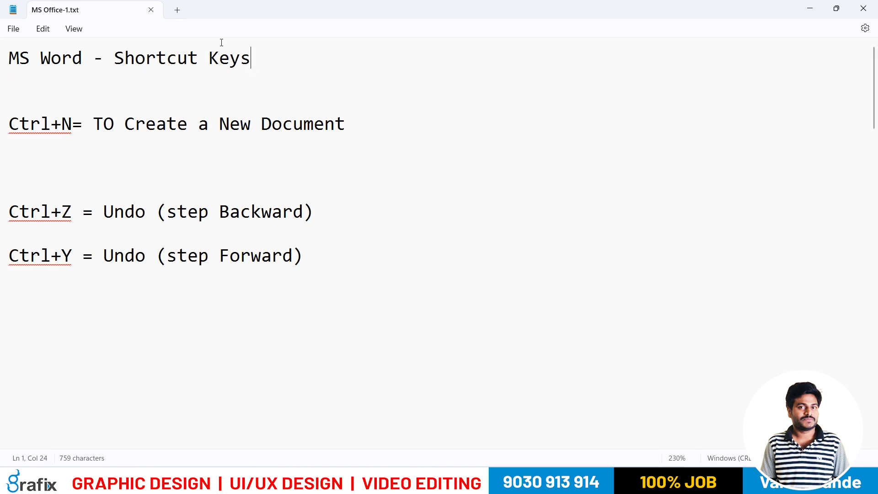
Examine the heading and the Ctrl+N shortcut entry, highlighting the key combination and its description
left_click_drag(253, 59, 1, 64)
left_click(16, 138)
left_click_drag(16, 138, 10, 124)
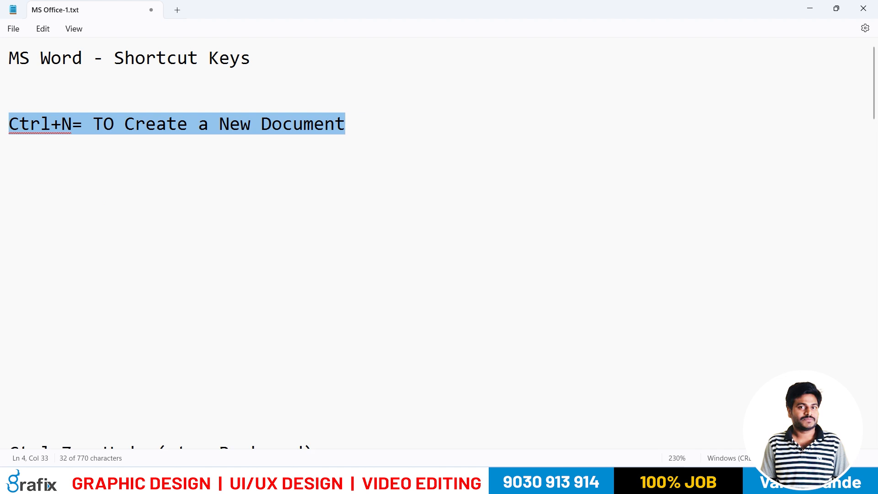
left_click(99, 164)
left_click_drag(72, 124, 20, 130)
left_click(61, 153)
left_click_drag(114, 127, 325, 130)
left_click(347, 184)
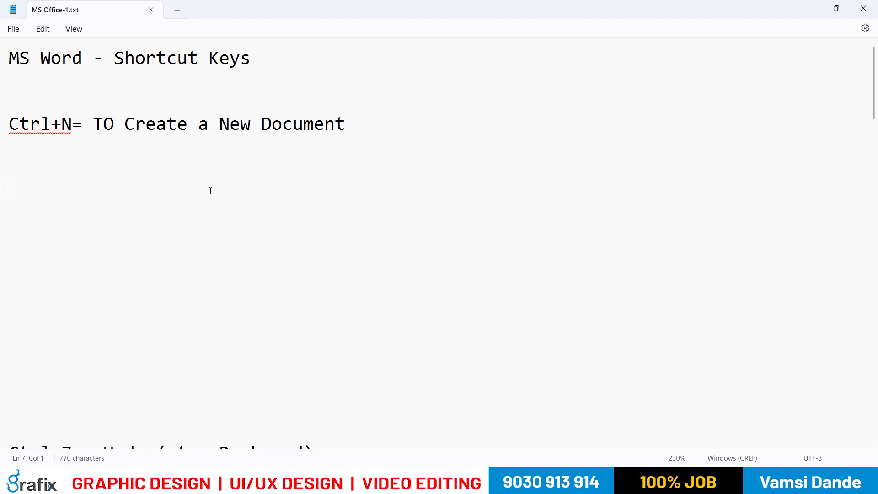
left_click_drag(72, 129, 332, 143)
left_click(70, 151)
left_click(245, 182)
left_click_drag(62, 128, 56, 125)
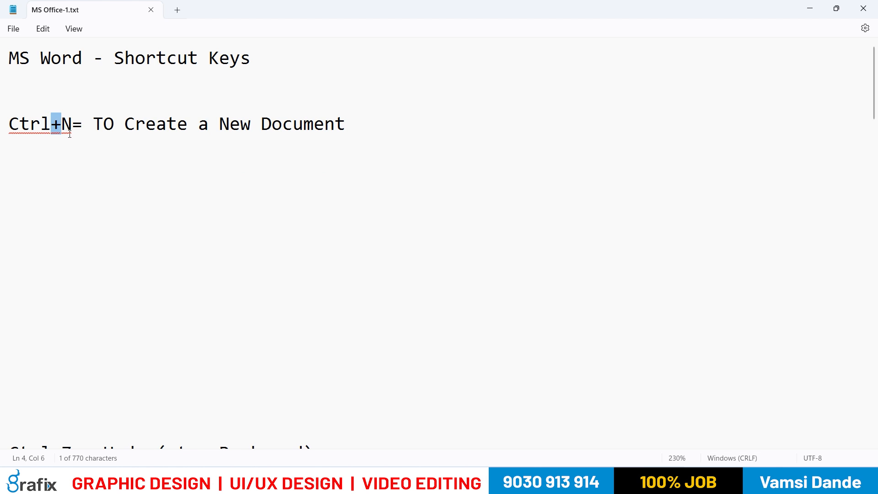
left_click(172, 177)
left_click_drag(98, 122, 313, 133)
double_click(315, 183)
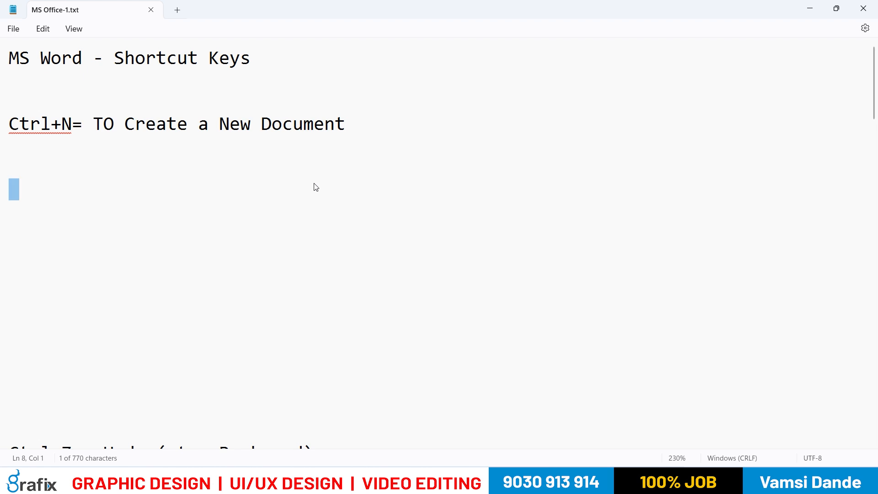
Insert a space before the equals sign in the Ctrl+N entry of the notes
left_click_drag(73, 122, 63, 124)
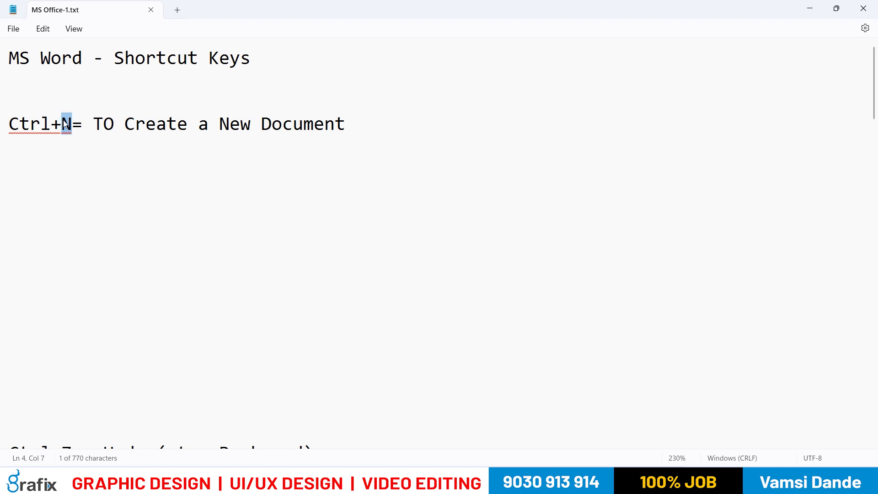
left_click(115, 215)
left_click(72, 124)
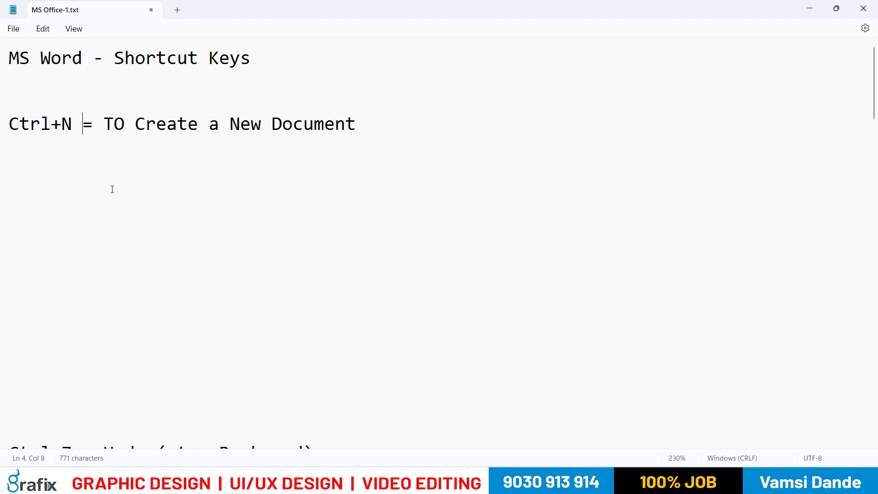
Examine the Ctrl+N entry, highlighting the Ctrl key, the key combination and the whole line, and glance at the PDF notes
double_click(48, 124)
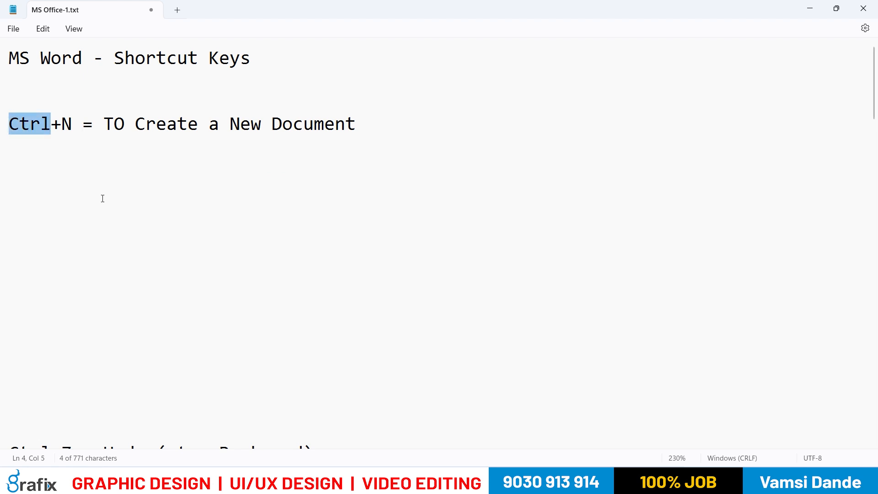
left_click(97, 196)
left_click_drag(51, 123, 19, 124)
left_click(59, 163)
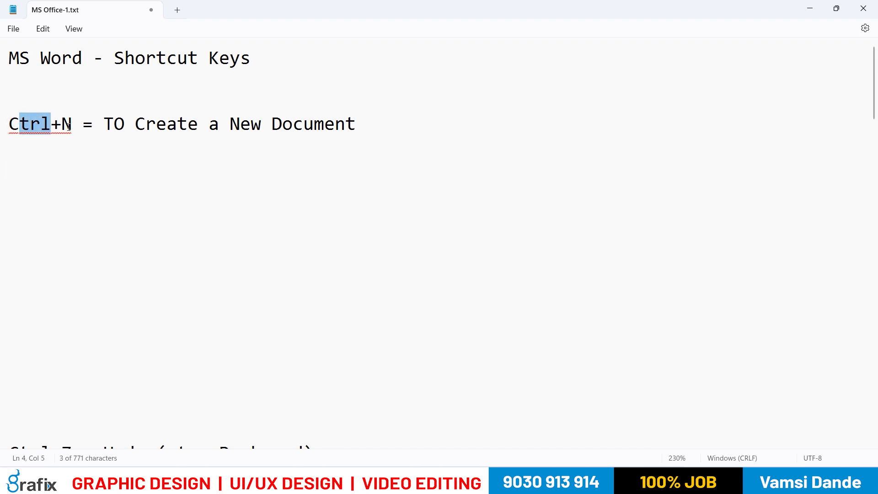
left_click_drag(72, 124, 51, 125)
left_click(118, 197)
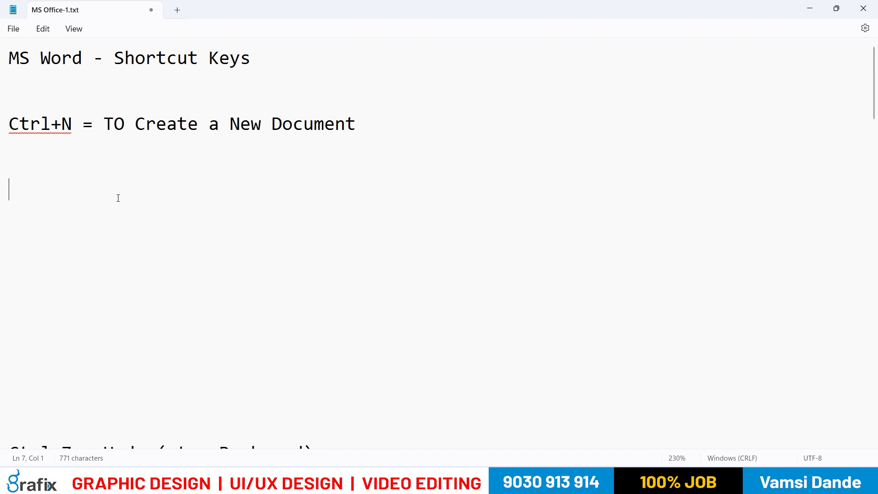
key("alt+Tab")
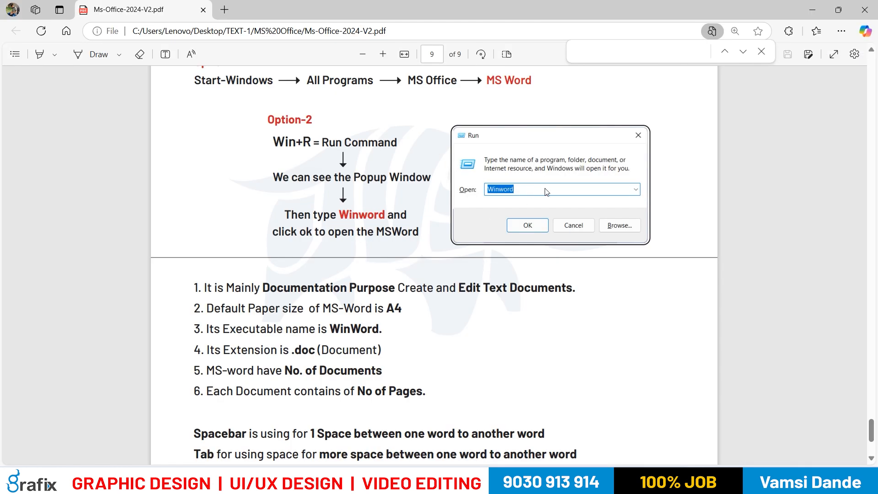
key("alt+Tab")
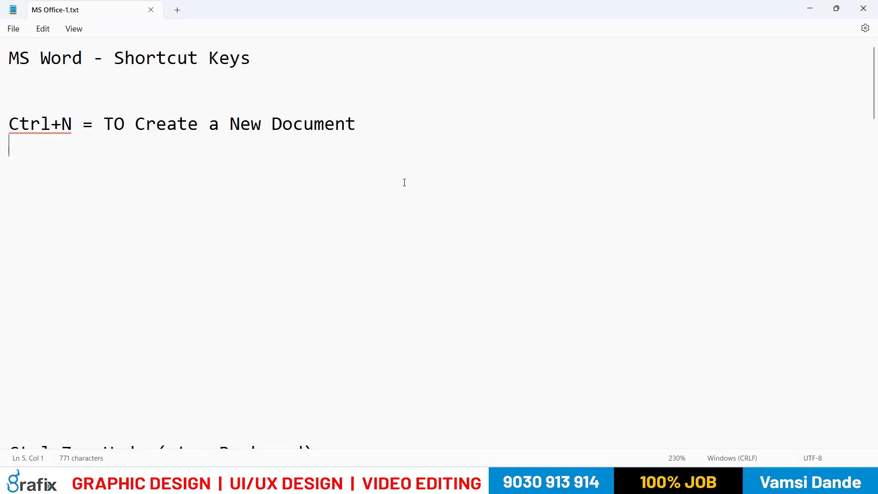
left_click_drag(419, 134, 26, 131)
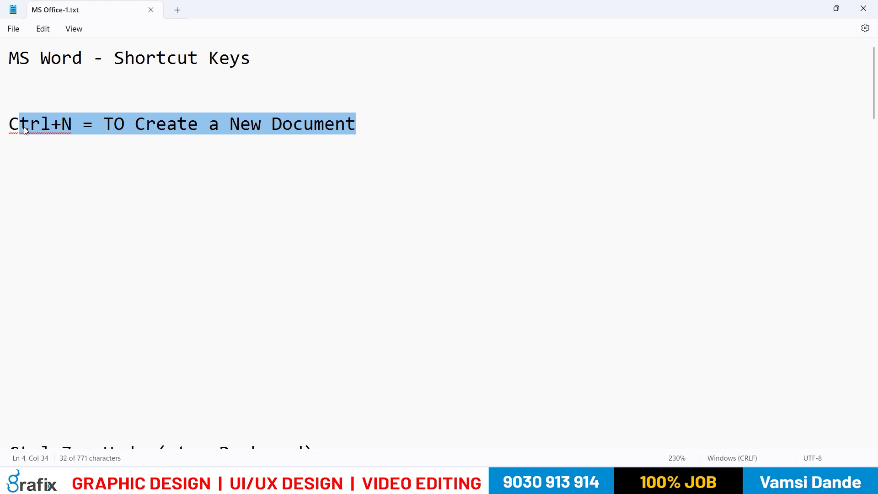
left_click(73, 178)
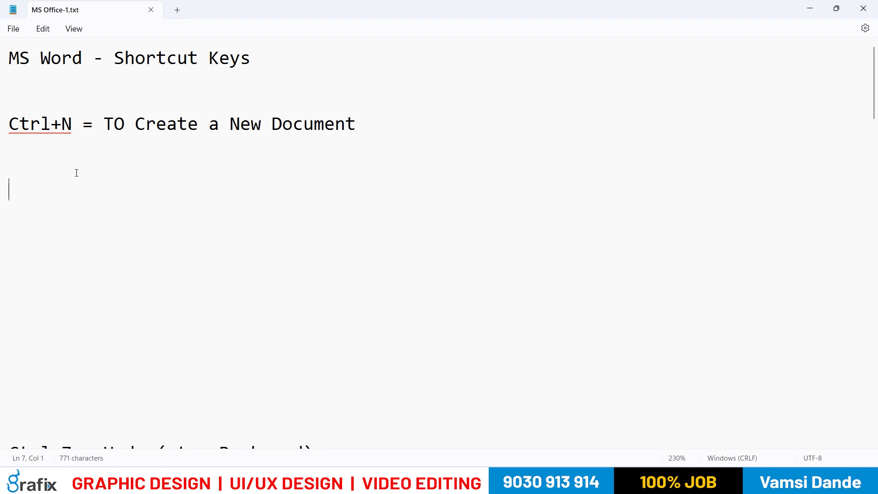
Switch to Word, create a new blank document, close the blank documents and return to the document with the names
mouse_move(579, 484)
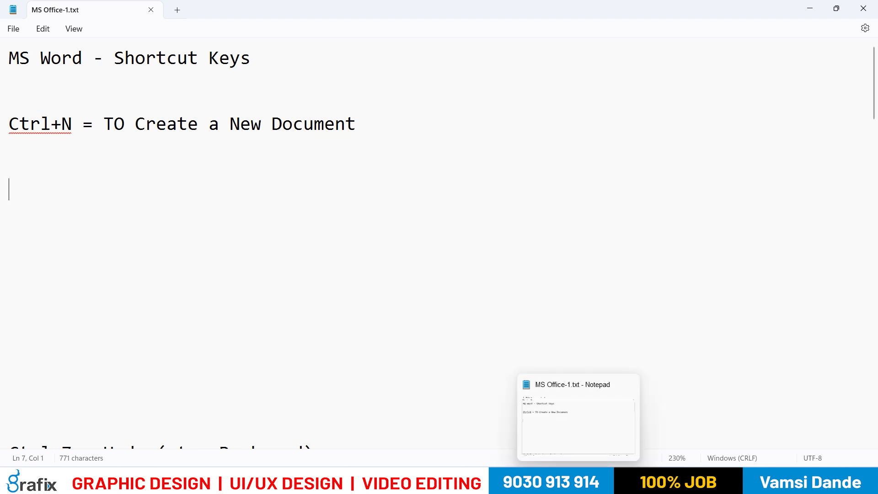
left_click(579, 416)
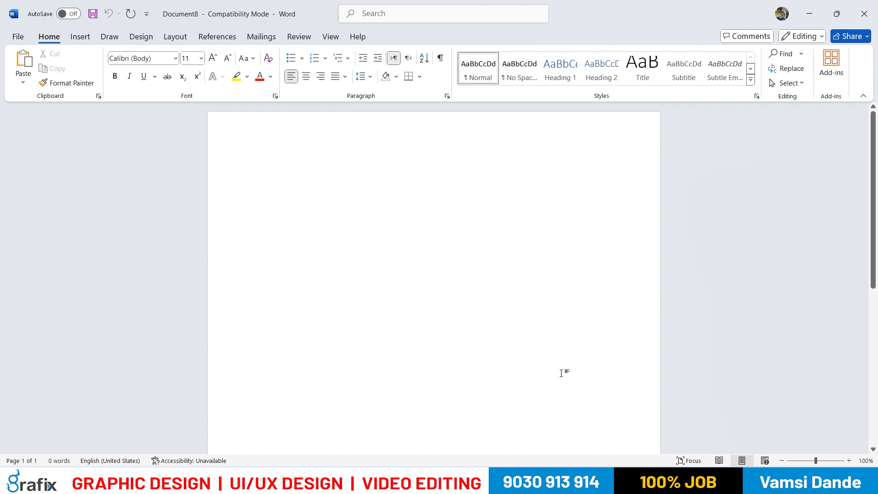
key("ctrl+n")
left_click(864, 14)
left_click(865, 13)
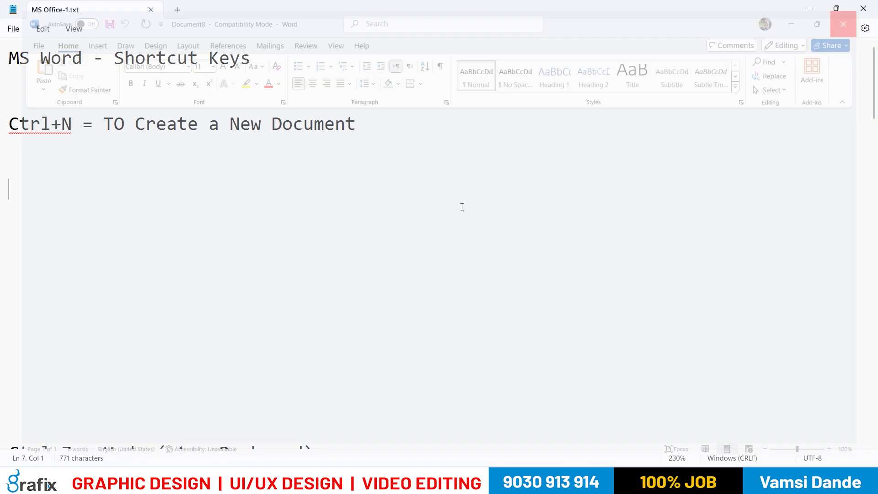
left_click(555, 480)
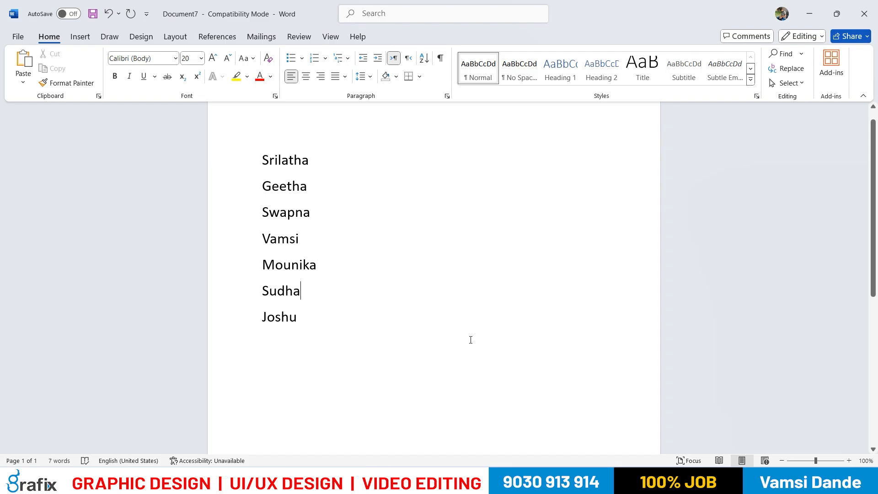
Highlight the names in the list to demonstrate text selection, and clear the selection
left_click_drag(391, 342, 253, 196)
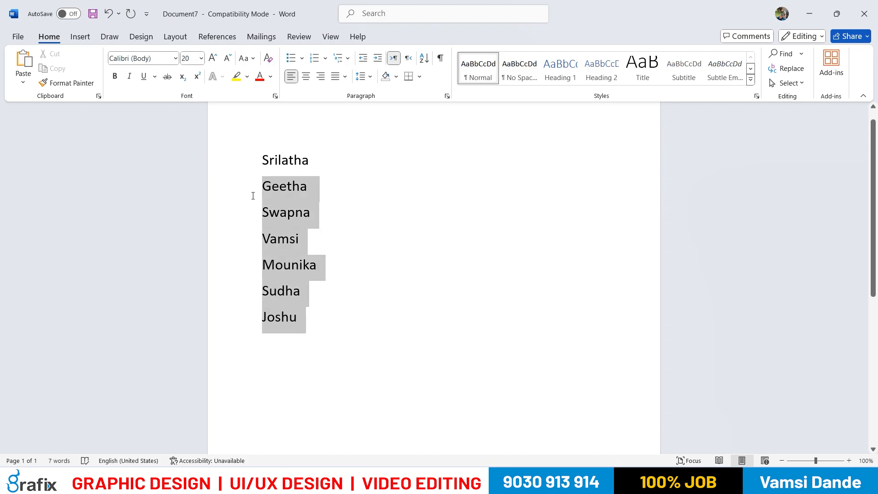
left_click(386, 331)
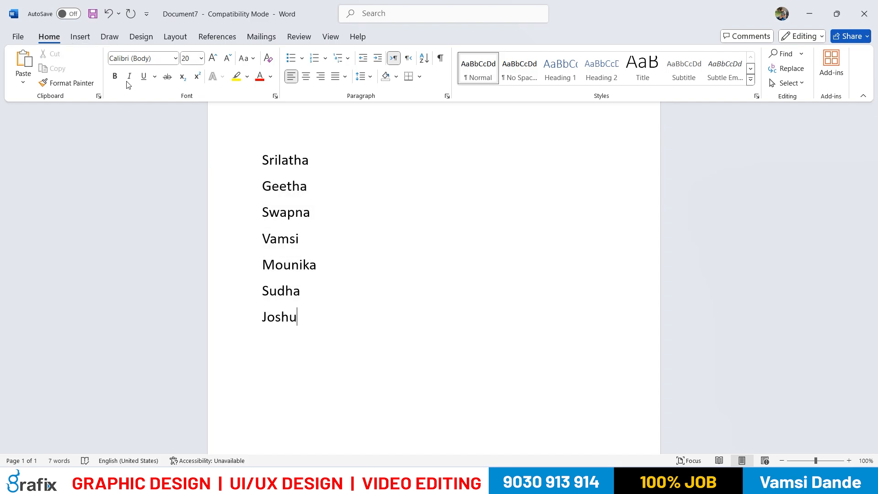
left_click(337, 239)
left_click_drag(259, 152, 315, 313)
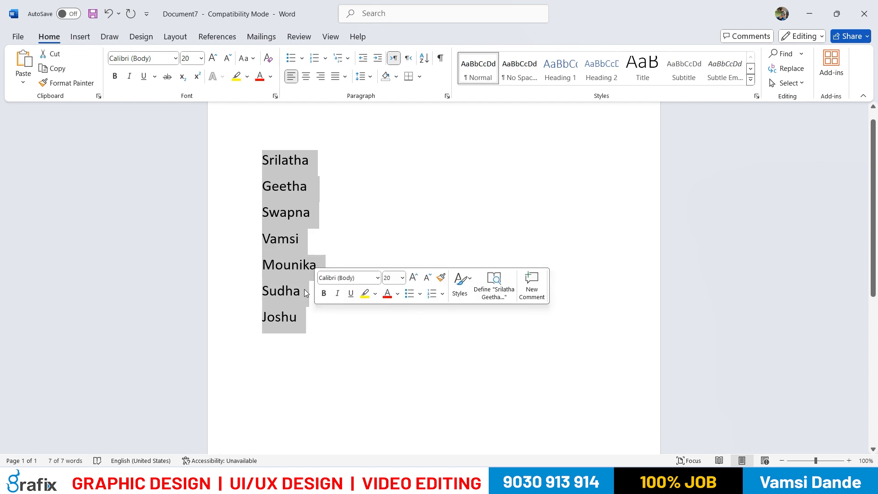
left_click(319, 237)
left_click(311, 316)
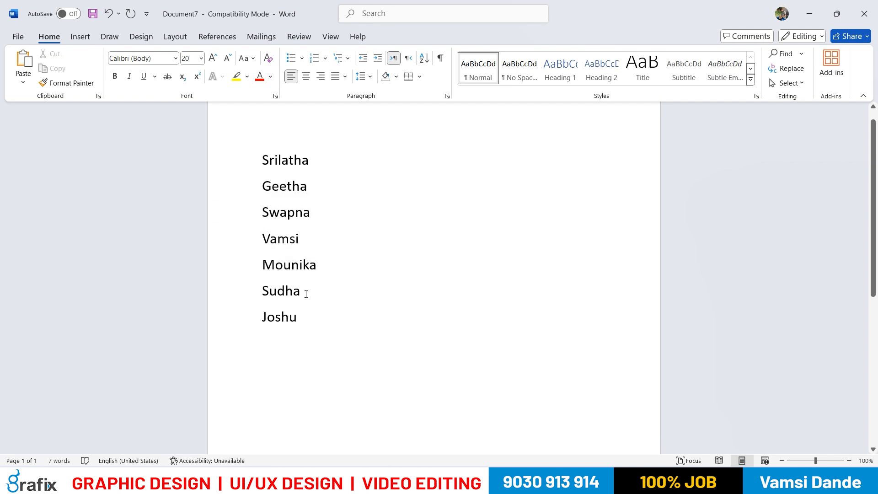
Set the second to fourth names in the list to the Aptos font at size 16
left_click_drag(301, 239, 263, 185)
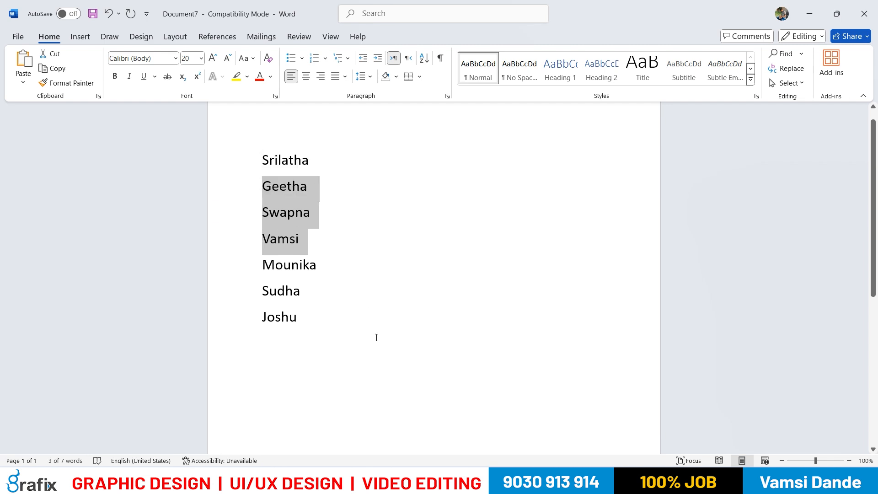
left_click(176, 59)
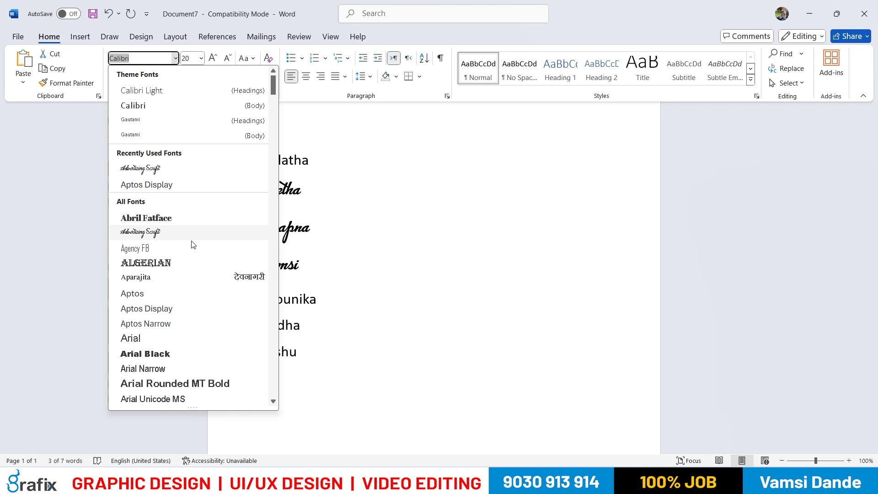
left_click(210, 291)
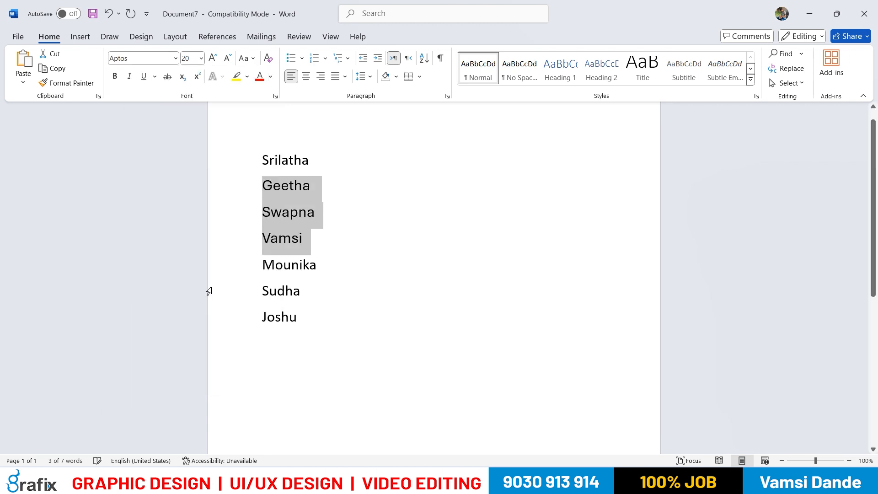
left_click(202, 58)
left_click(192, 155)
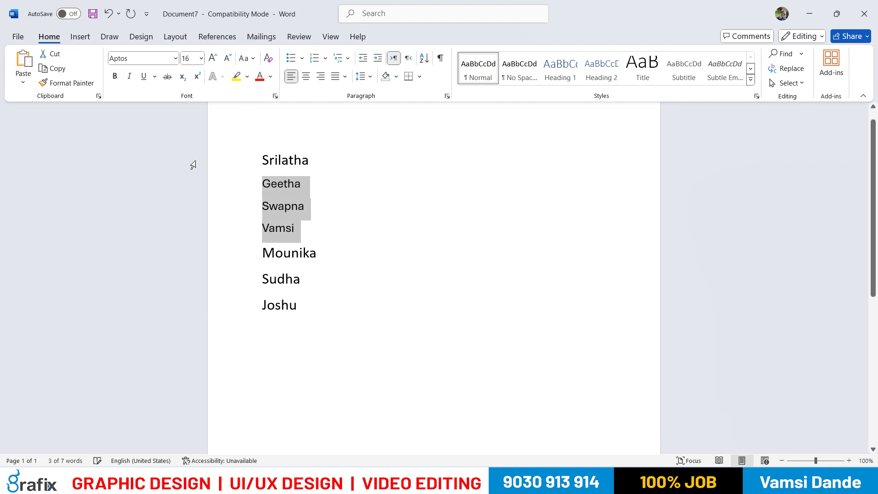
Change the font of the second to fourth names to Advertising Script and clear the selection
left_click(175, 58)
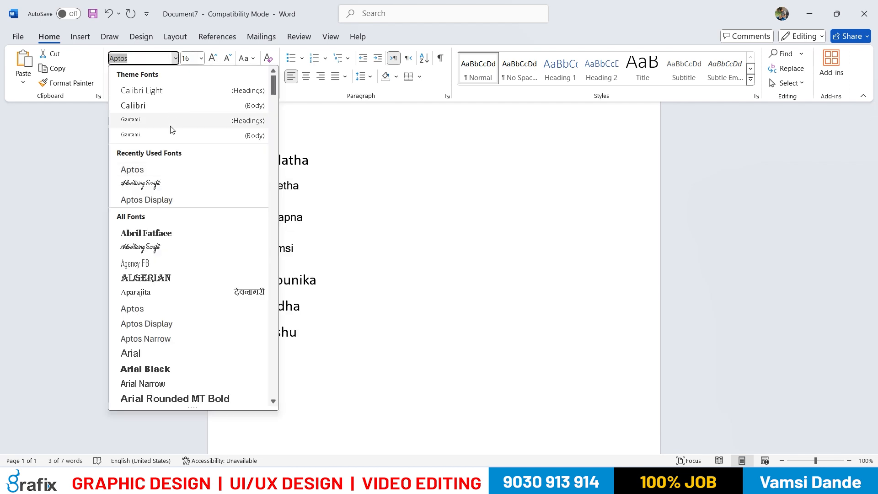
left_click(182, 183)
left_click(380, 246)
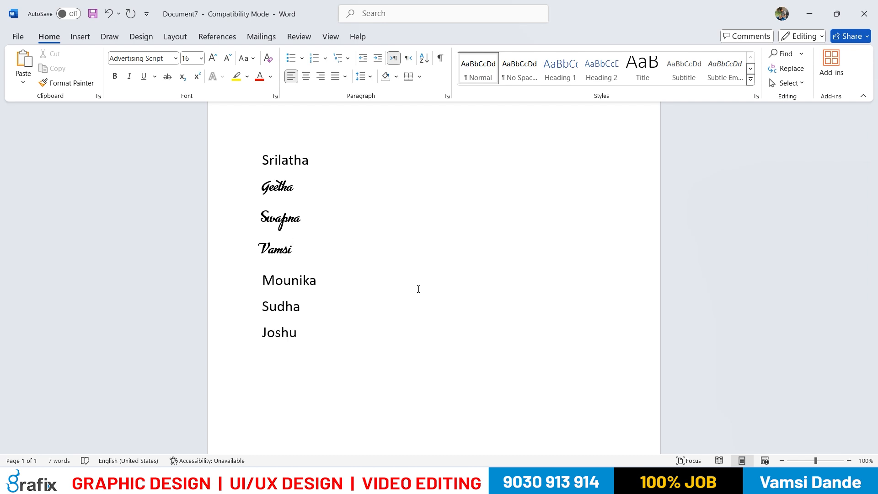
Select the second to fourth names and undo the font, size and typing changes one by one back to the first names
left_click_drag(284, 156, 304, 157)
left_click(320, 232)
left_click_drag(294, 256, 264, 185)
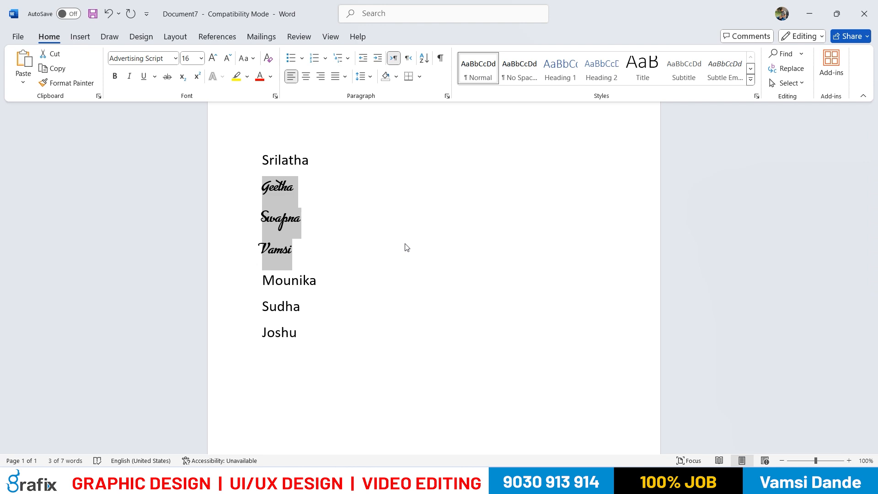
key("ctrl+z")
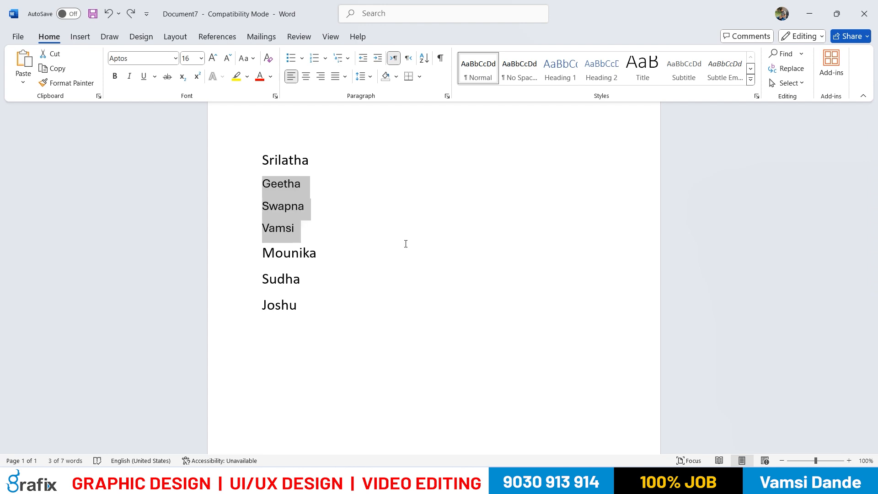
key("ctrl+z")
key("ctrl+z")
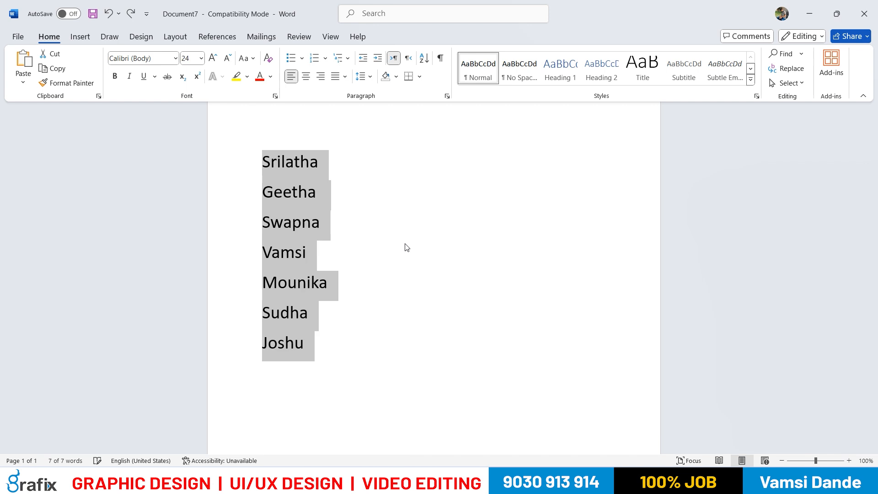
key("ctrl+z")
key("ctrl+z")
key("ctrl+z")
key("ctrl+z")
key("ctrl+z")
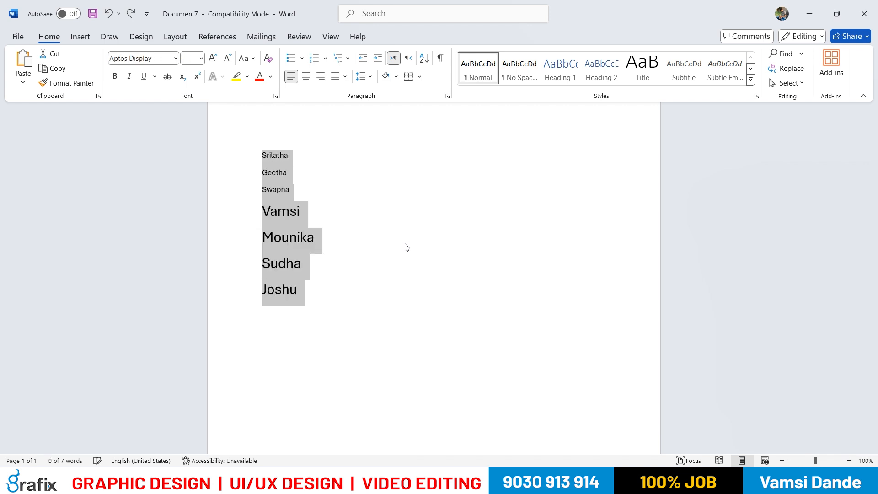
key("ctrl+z")
key("ctrl+z")
key("ctrl+z")
key("ctrl+z")
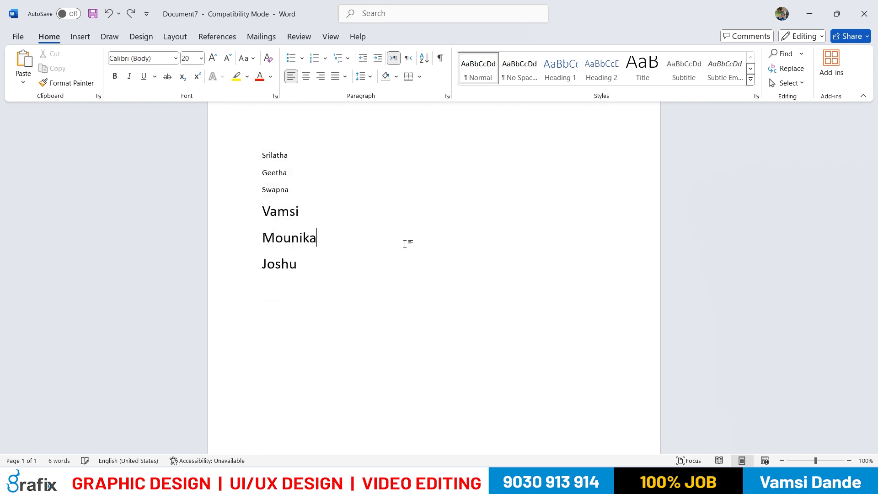
type("hjhkh")
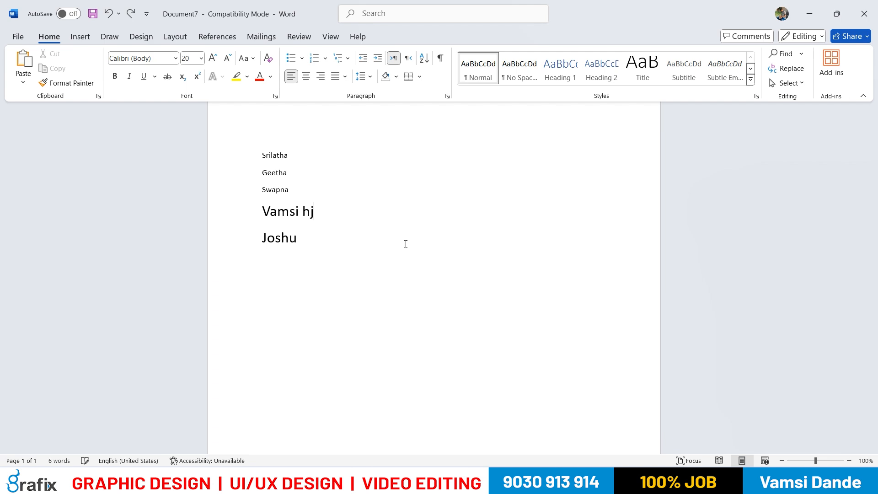
key("ctrl+z")
key("ctrl+z")
key("ctrl+z")
key("ctrl+z")
key("ctrl+z")
key("ctrl+z")
key("ctrl+z")
key("ctrl+z")
key("ctrl+z")
key("ctrl+z")
key("ctrl+z")
key("ctrl+z")
key("ctrl+z")
key("ctrl+z")
key("ctrl+z")
key("ctrl+z")
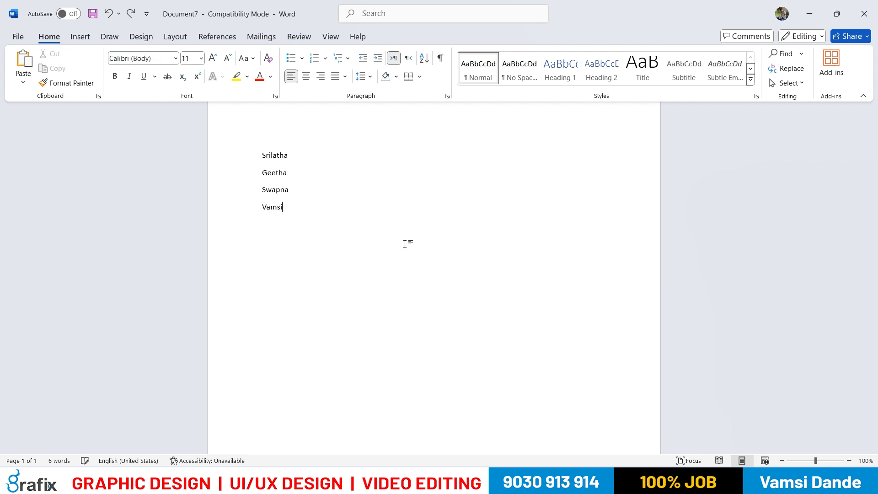
Undo the edits back to the first two names, and redo them up to the Advertising Script formatting
key("ctrl+z")
key("ctrl+z")
Redo the undone name entries and formatting changes
type("Geetha")
key("Return")
type("Swapna")
key("Return")
type("Vas")
key("ctrl+y")
key("ctrl+y")
key("ctrl+y")
key("ctrl+y")
key("ctrl+y")
key("ctrl+y")
key("ctrl+y")
key("ctrl+y")
key("ctrl+z")
key("ctrl+z")
key("ctrl+z")
key("ctrl+z")
key("ctrl+z")
key("ctrl+z")
key("ctrl+z")
key("ctrl+z")
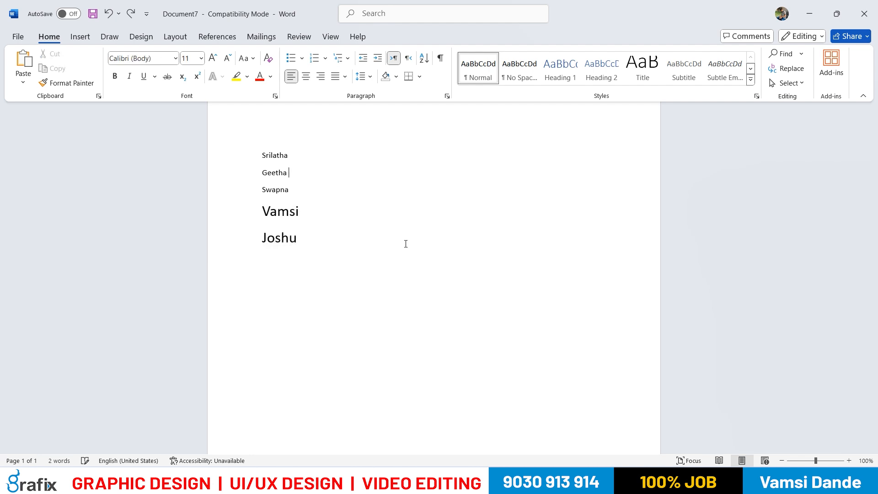
key("ctrl+y")
key("ctrl+y")
key("ctrl+y")
key("ctrl+y")
key("ctrl+y")
key("ctrl+y")
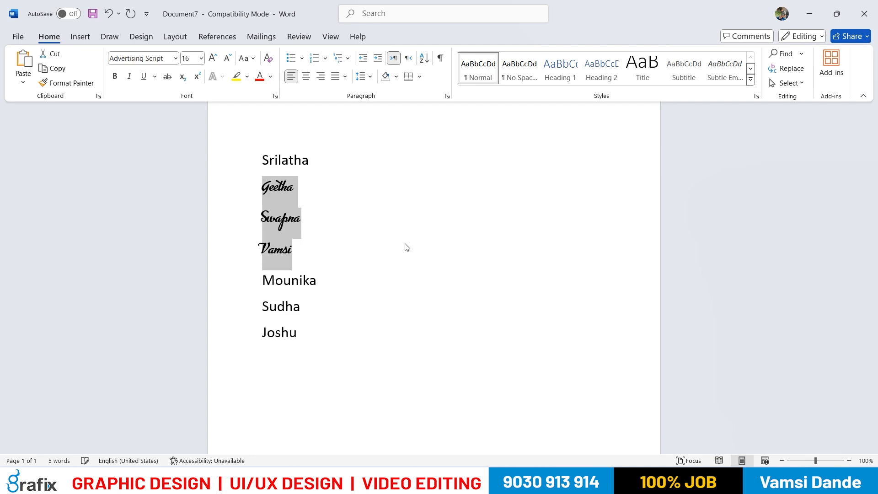
key("ctrl+z")
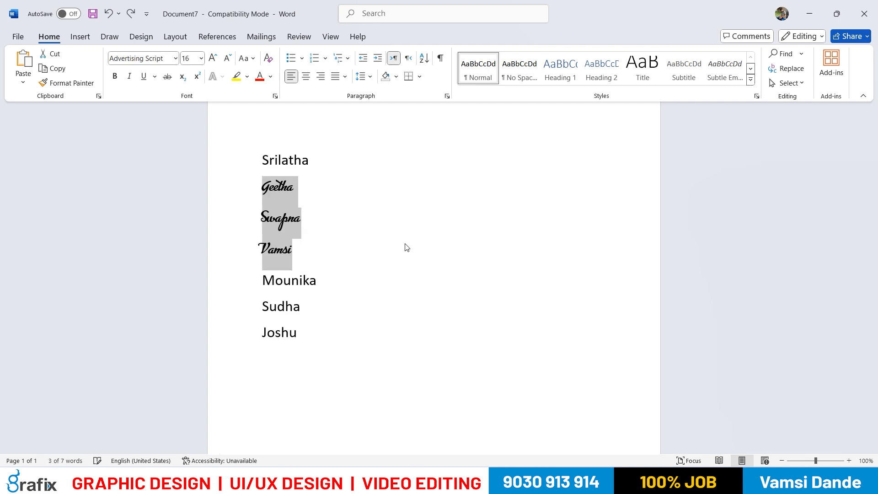
Switch to the MS Office-1.txt notes in Notepad and correct the Ctrl+Y entry's command name to Redo
key("alt+Tab")
scroll(365, 225, "down", 3)
left_click_drag(331, 301, 274, 280)
left_click_drag(147, 236, 117, 237)
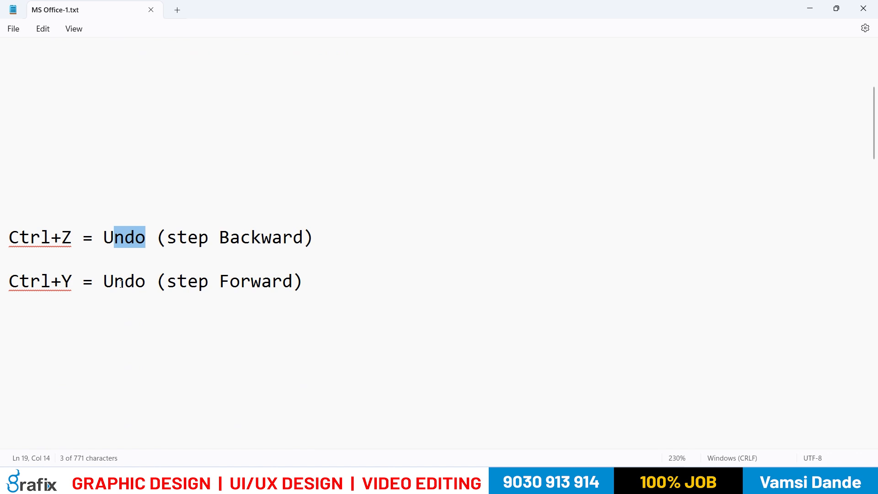
left_click_drag(104, 280, 145, 284)
type("Redo")
key("BackSpace")
type("o")
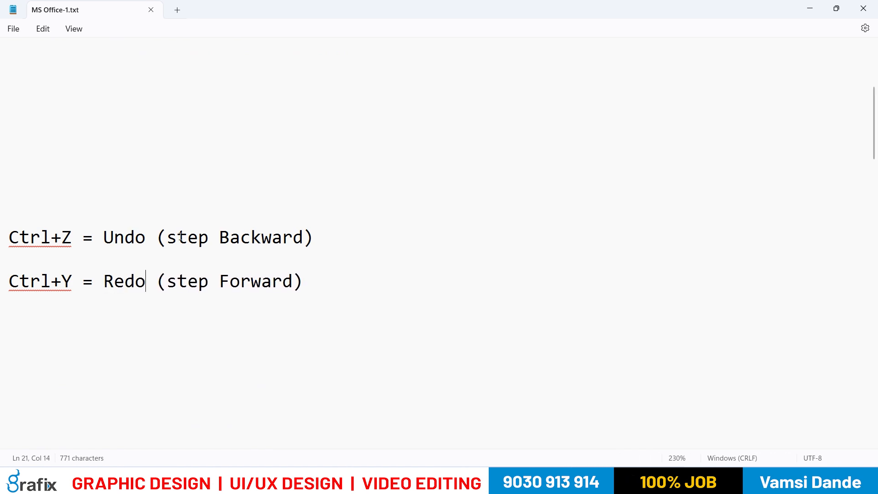
Highlight the Ctrl+Z Undo (step Backward) and Ctrl+Y Redo (step Forward) entries in the notes to review both shortcuts
left_click_drag(177, 238, 307, 239)
left_click_drag(157, 281, 251, 281)
left_click(339, 276)
double_click(323, 238)
double_click(318, 285)
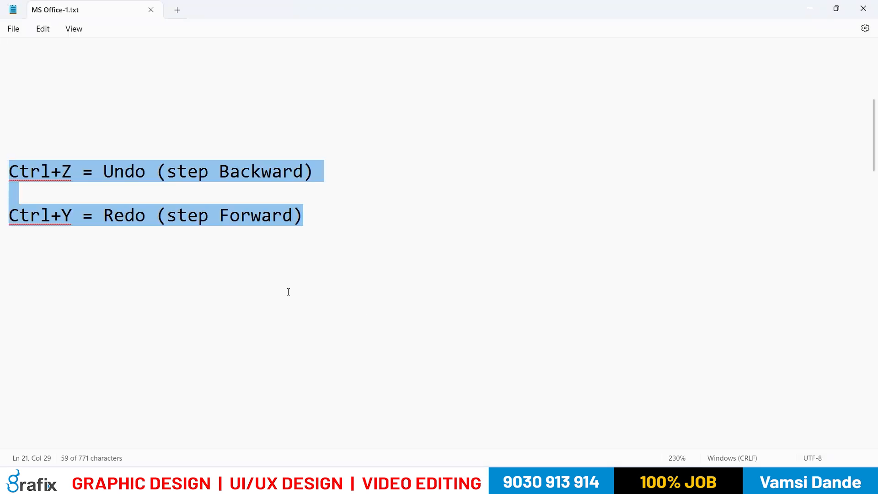
scroll(288, 291, "down", 3)
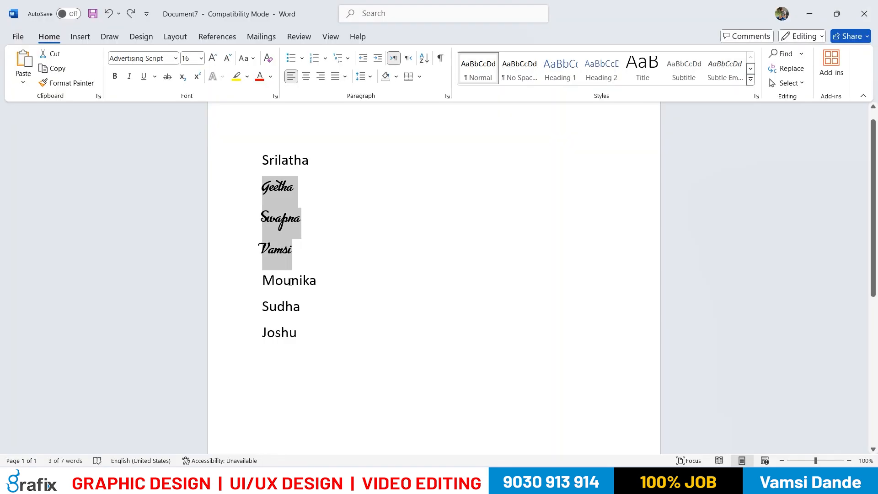
Switch back to the names document in Word, deselect the names, and open the save dialog and cancel it
left_click(343, 280)
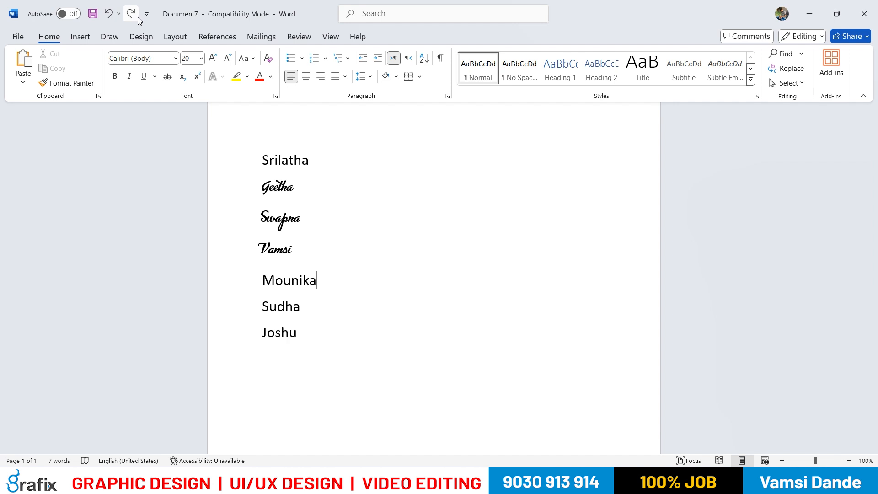
left_click(92, 16)
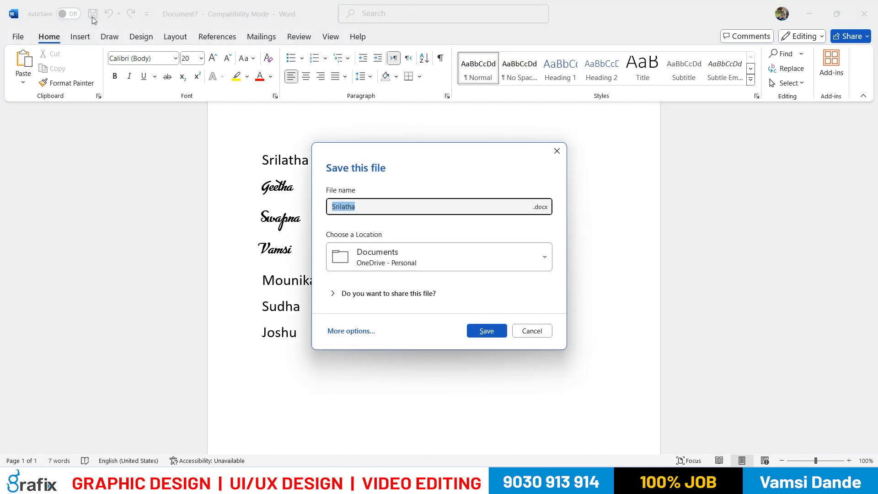
left_click(530, 330)
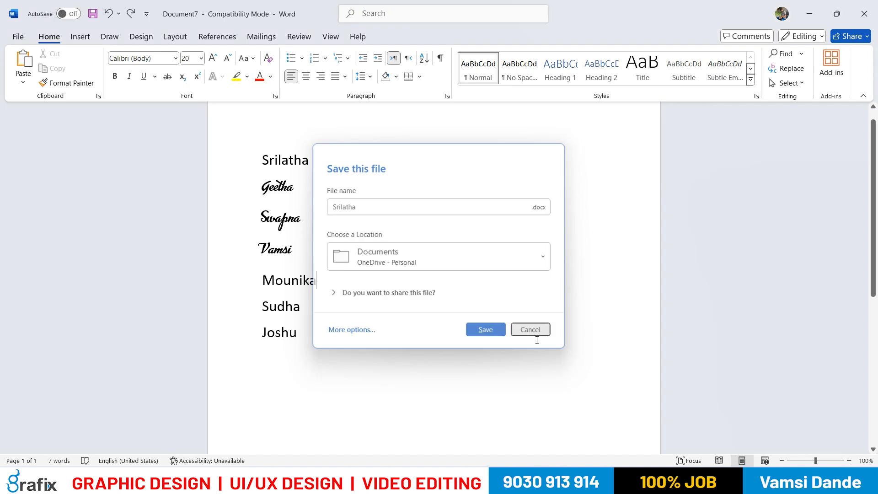
Undo the font and size changes one by one, back to the 48-point size on all the names
left_click(108, 13)
left_click(109, 14)
left_click(109, 13)
left_click(113, 15)
left_click(113, 15)
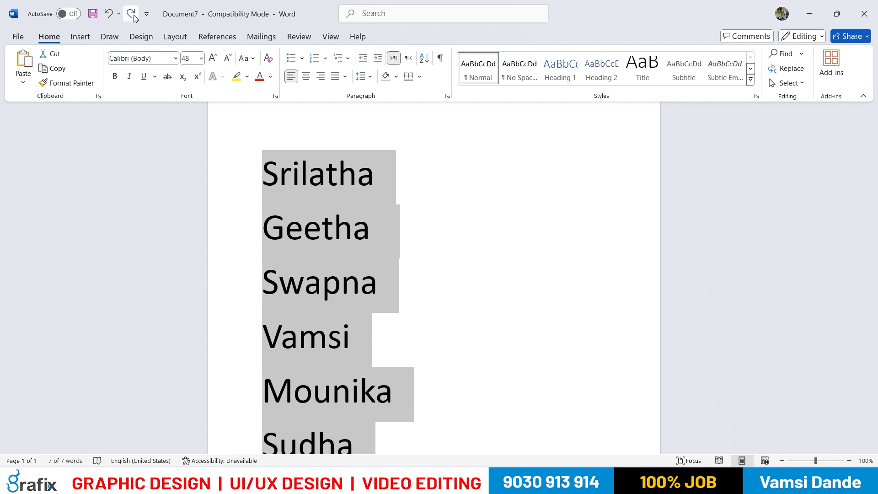
Redo the size and font changes up to Advertising Script, and toggle that font change, leaving it undone
left_click(134, 17)
left_click(134, 17)
left_click(134, 18)
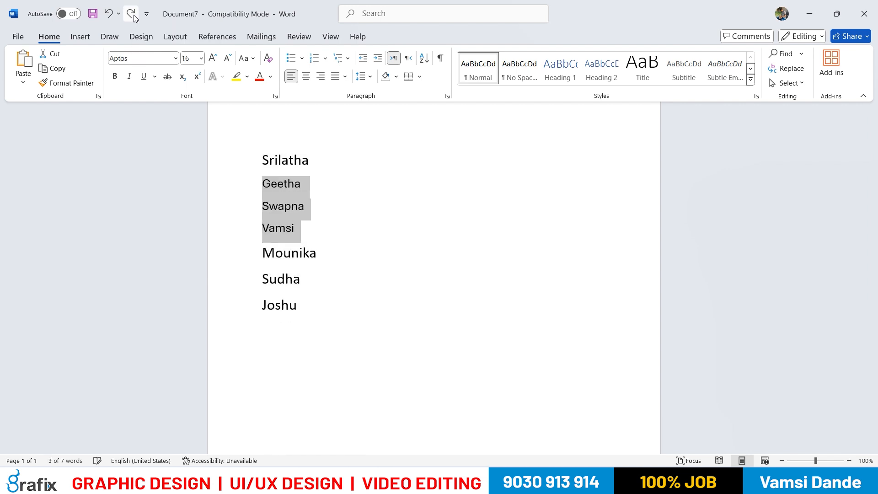
left_click(133, 18)
left_click(109, 15)
left_click(131, 14)
left_click(113, 14)
Clear the current selection and select only the fourth name in the list
left_click(322, 294)
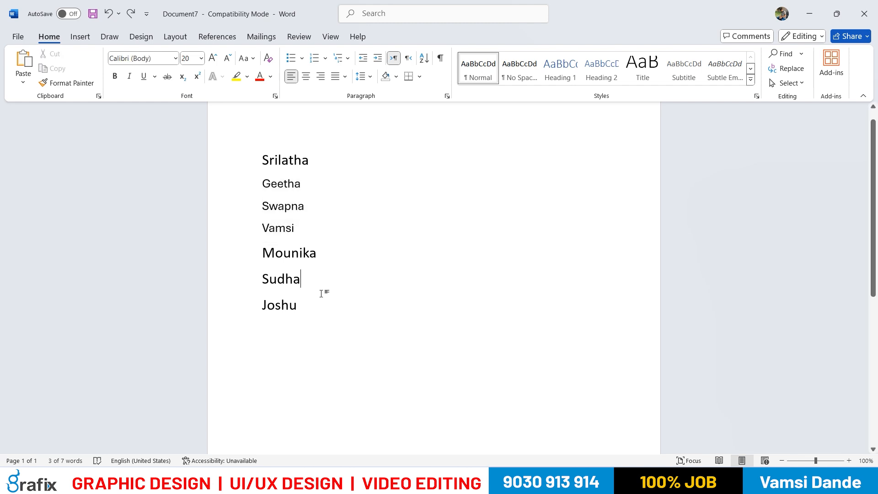
left_click(293, 229)
left_click_drag(293, 228, 262, 228)
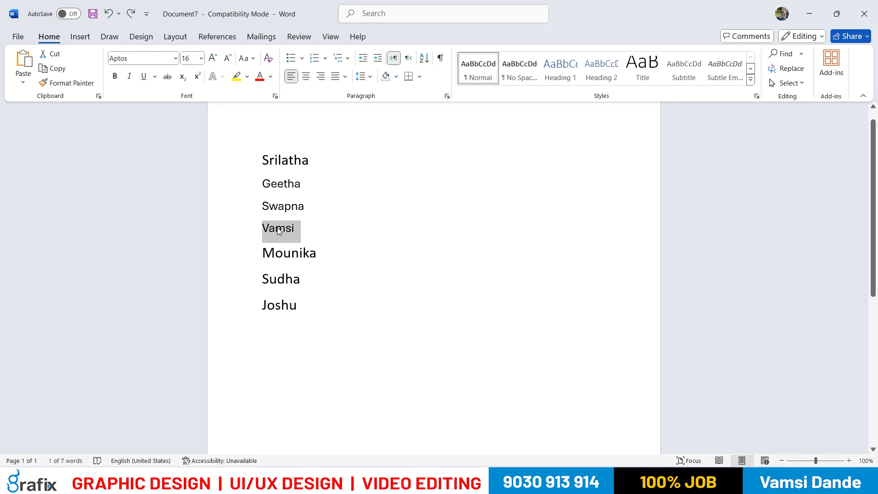
Cut the selected fourth name and paste it on a new line at the end of the list
left_click(55, 54)
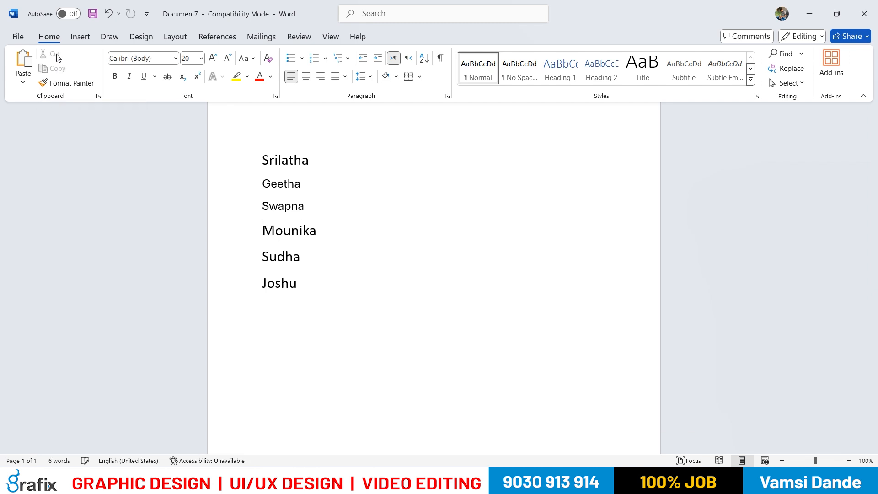
left_click(299, 287)
key("Return")
left_click(22, 64)
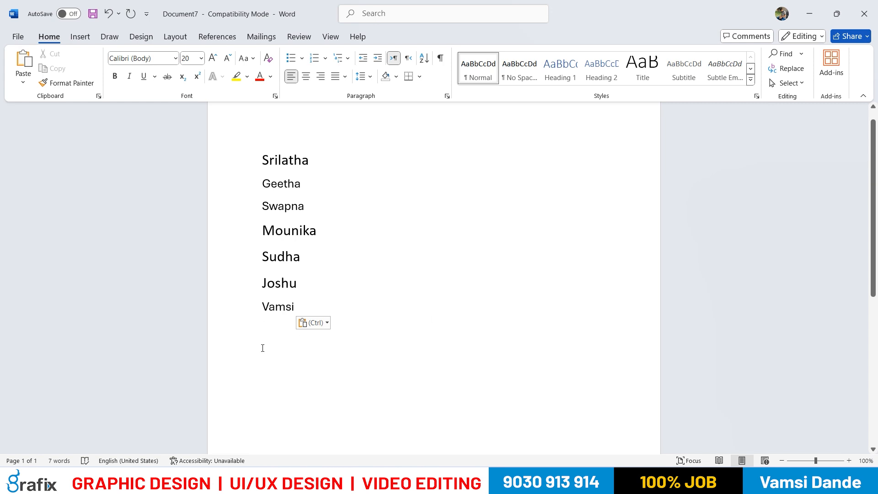
Paste the cut name repeatedly below the last line until it appears eleven times
left_click(18, 62)
left_click(18, 62)
left_click(18, 61)
left_click(18, 61)
left_click(18, 62)
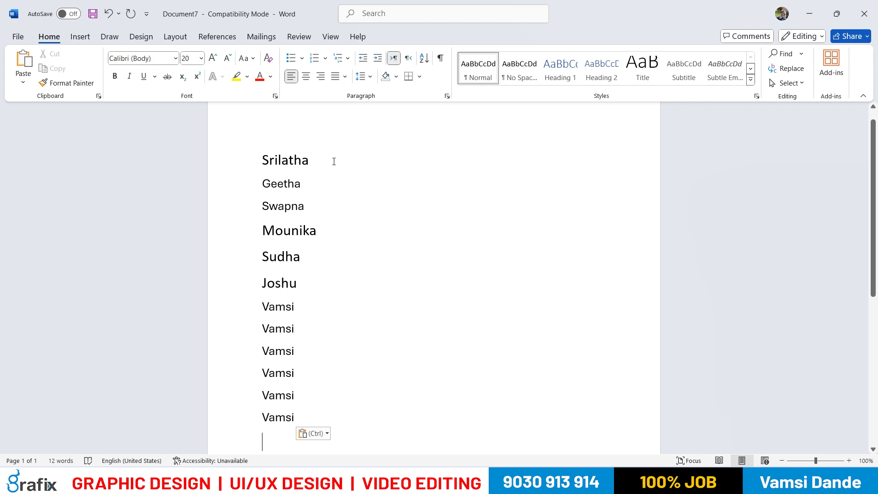
left_click(26, 71)
left_click(26, 71)
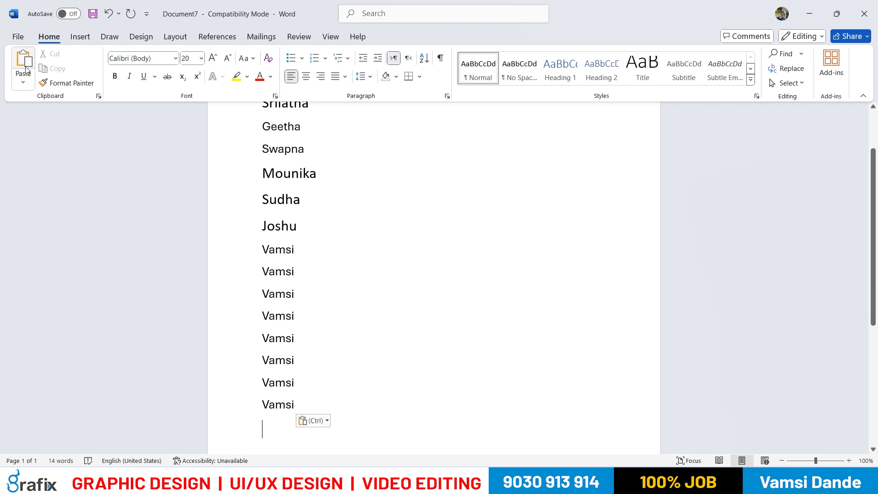
left_click(26, 71)
left_click(26, 71)
left_click(26, 71)
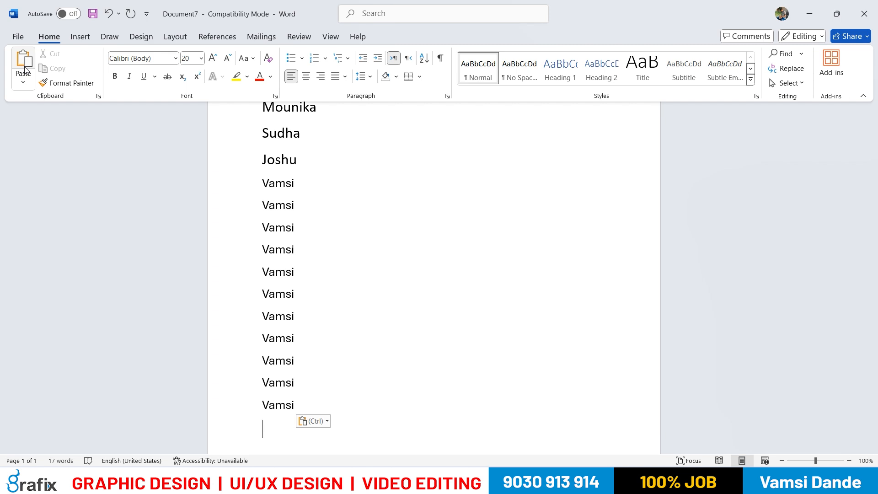
Delete the extra pasted copies below the first one, and undo the deletion
left_click_drag(313, 392, 222, 209)
key("Delete")
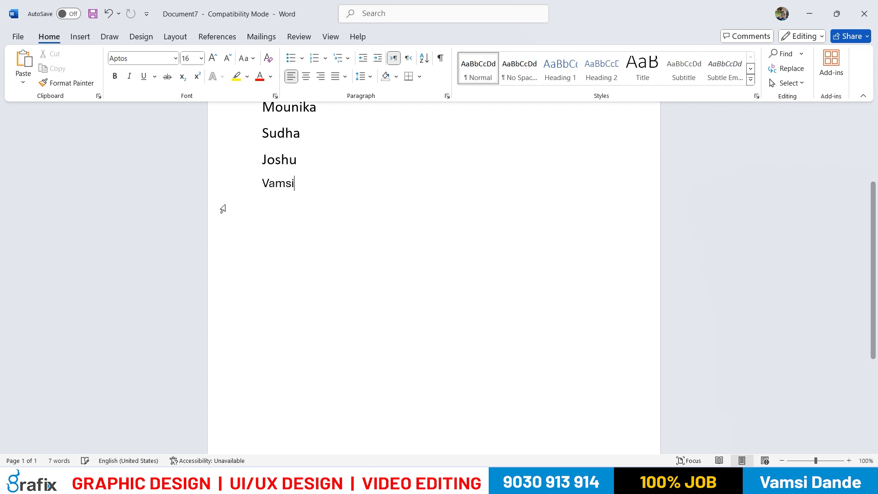
left_click(348, 266)
key("ctrl+z")
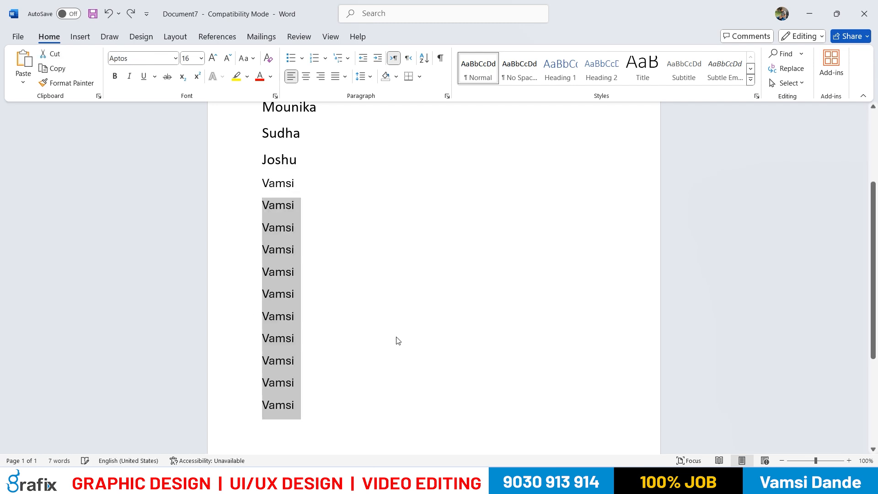
Delete all the pasted copies of the name at the end of the list, including the leftover blank line
left_click_drag(296, 404, 270, 183)
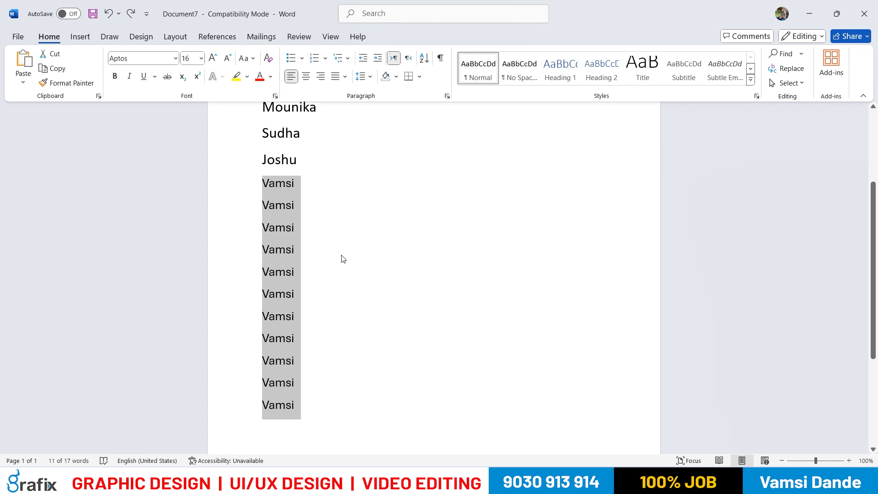
key("Delete")
key("BackSpace")
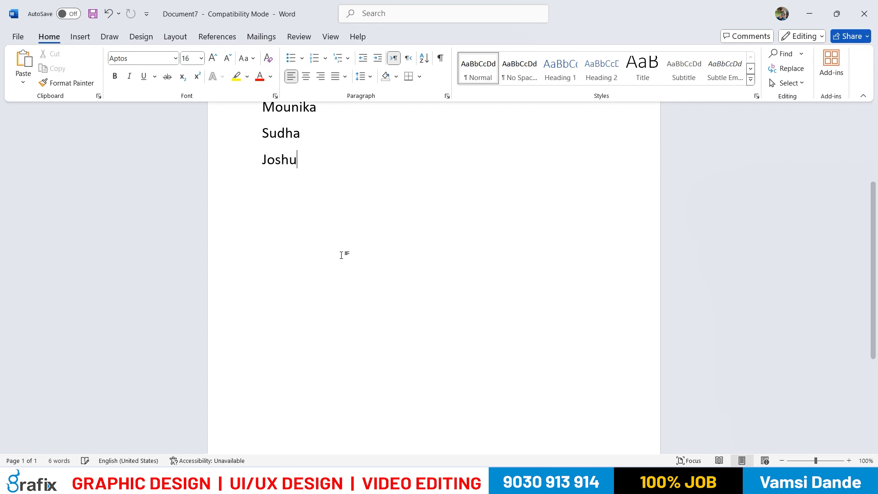
Paste the cut name on a new line below the first name and remove the extra blank line
scroll(358, 261, "up", 2)
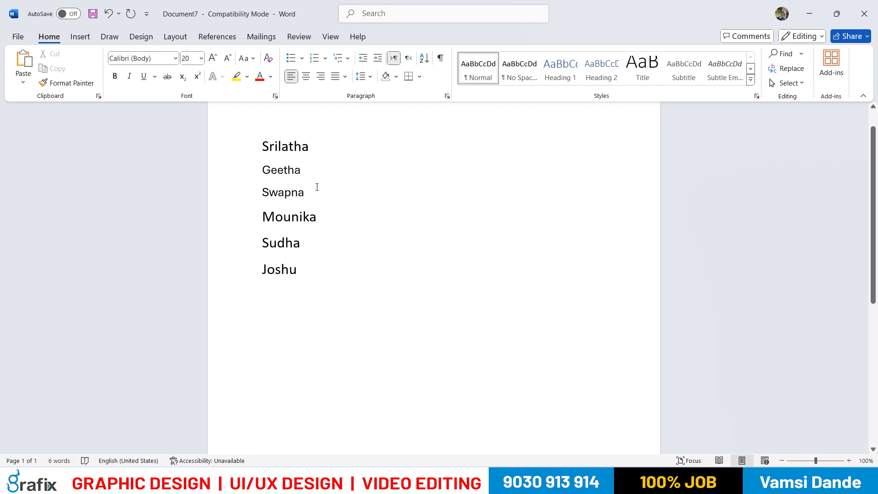
left_click(313, 145)
key("Return")
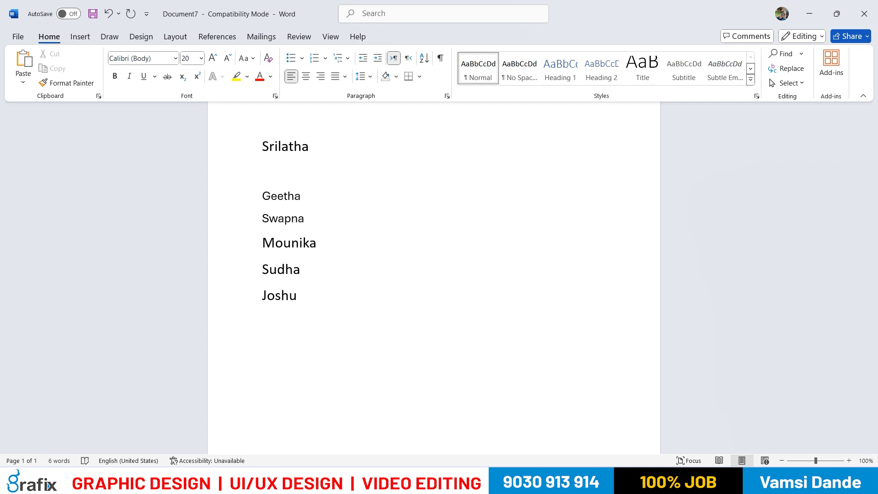
left_click(26, 68)
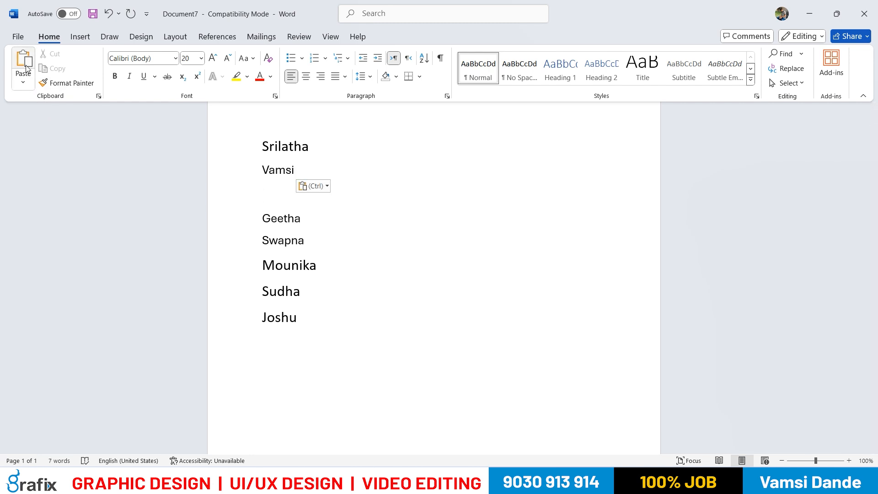
key("BackSpace")
Copy the sixth name in the list and paste it three times, starting on a new line below the second name
left_click_drag(310, 265, 262, 266)
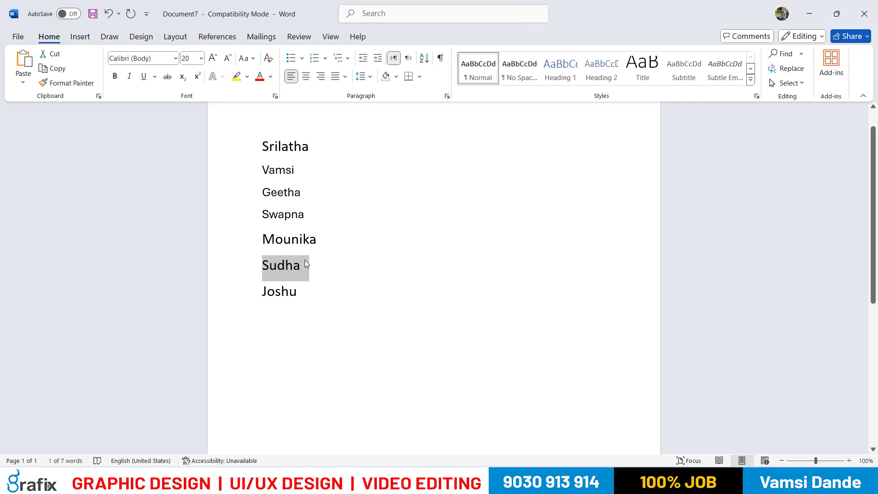
left_click(60, 69)
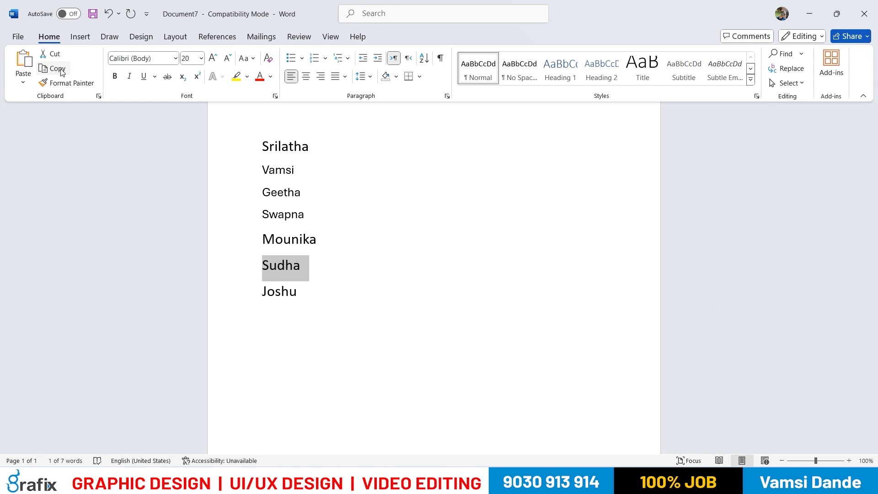
left_click(309, 171)
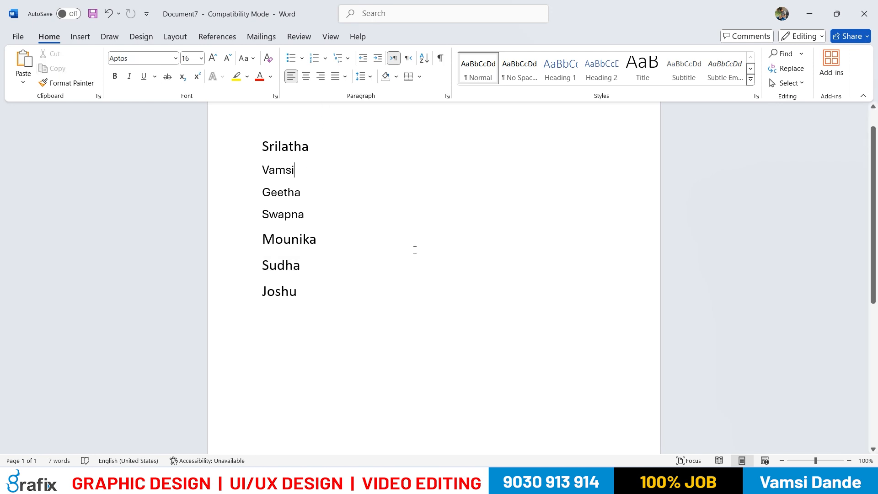
key("Return")
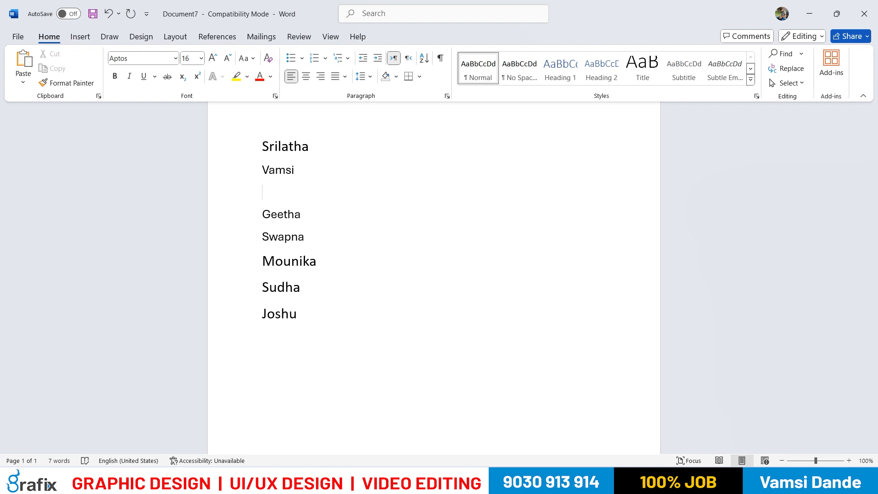
key("BackSpace")
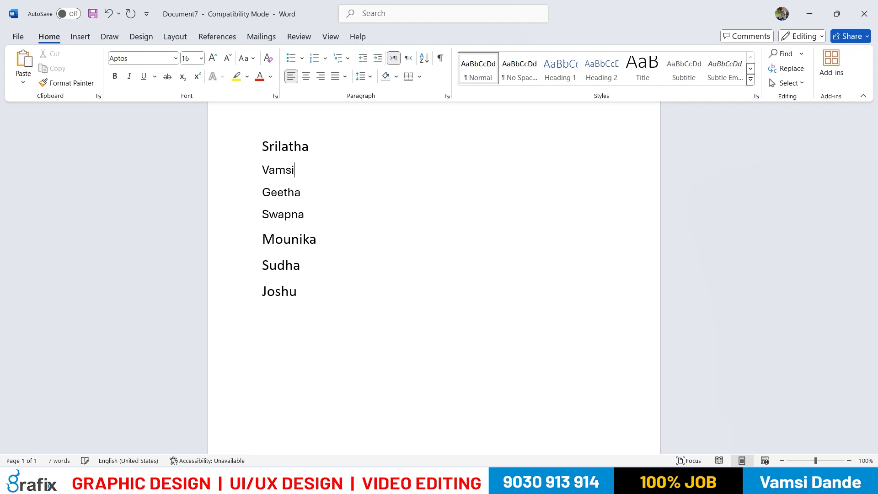
key("Return")
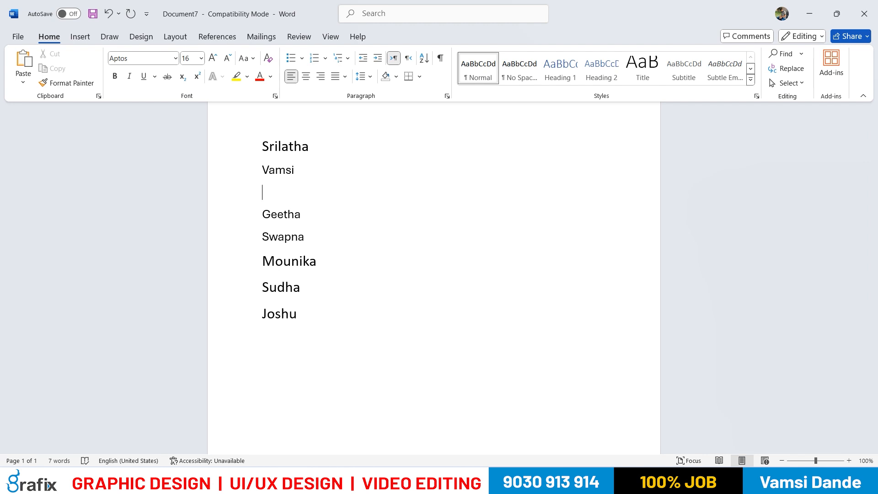
left_click(25, 69)
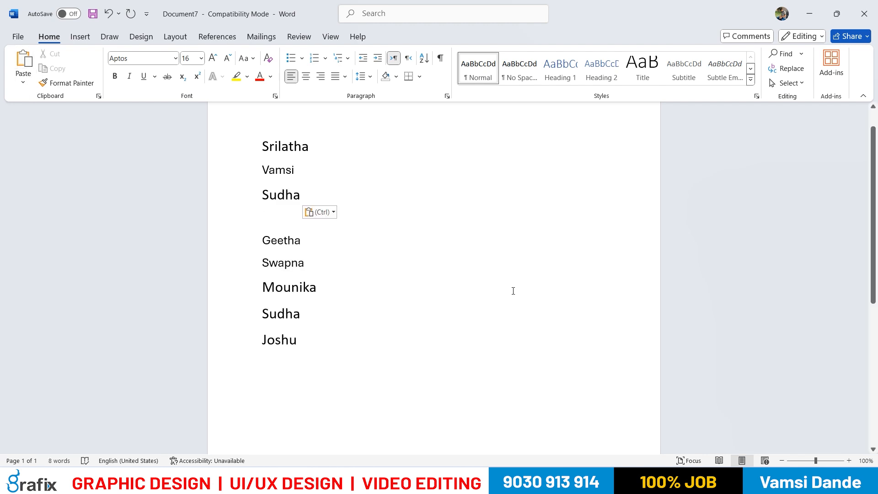
left_click(23, 64)
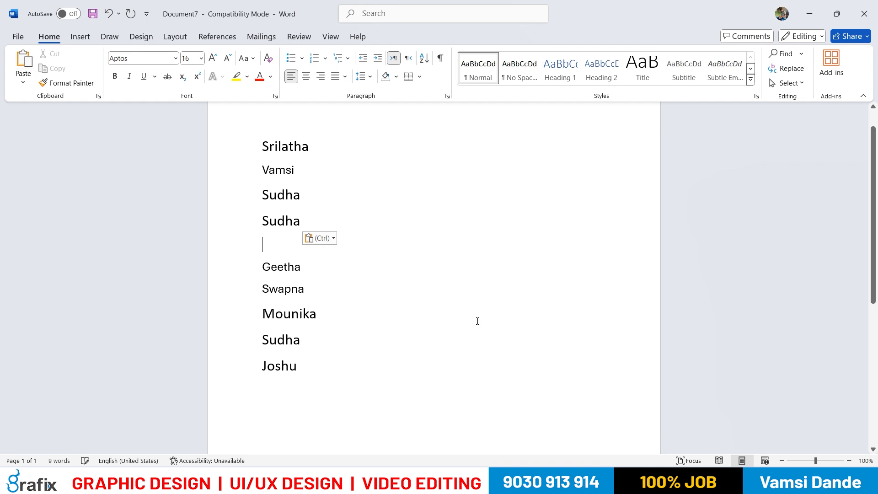
left_click(23, 64)
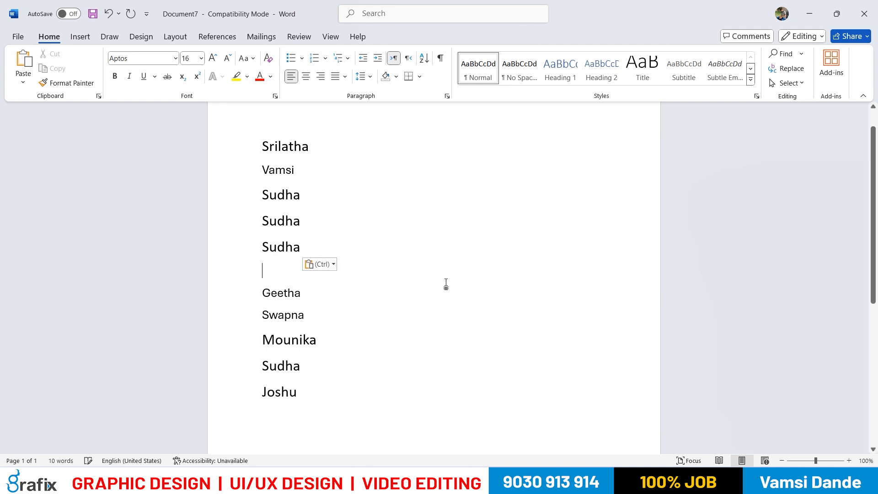
Delete the last two pasted copies and the blank line below them, keeping only the first copy
left_click_drag(260, 364, 311, 366)
left_click_drag(265, 199, 311, 200)
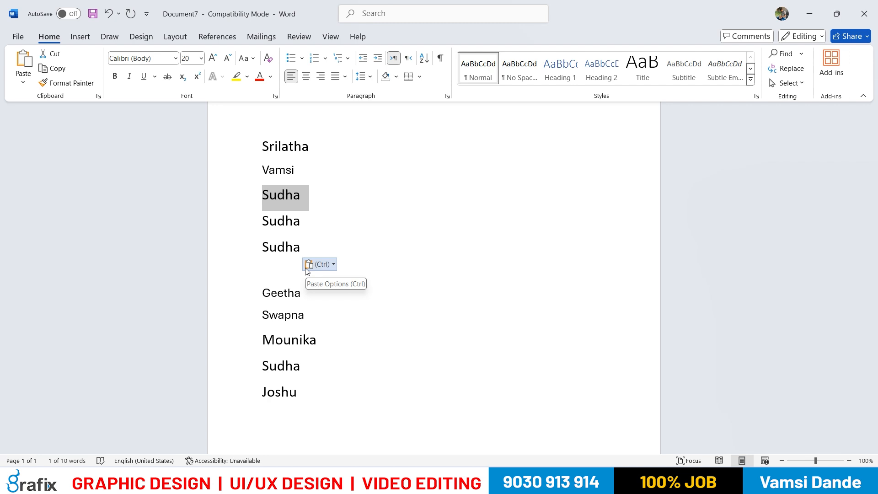
left_click_drag(299, 246, 258, 207)
key("Delete")
key("Delete")
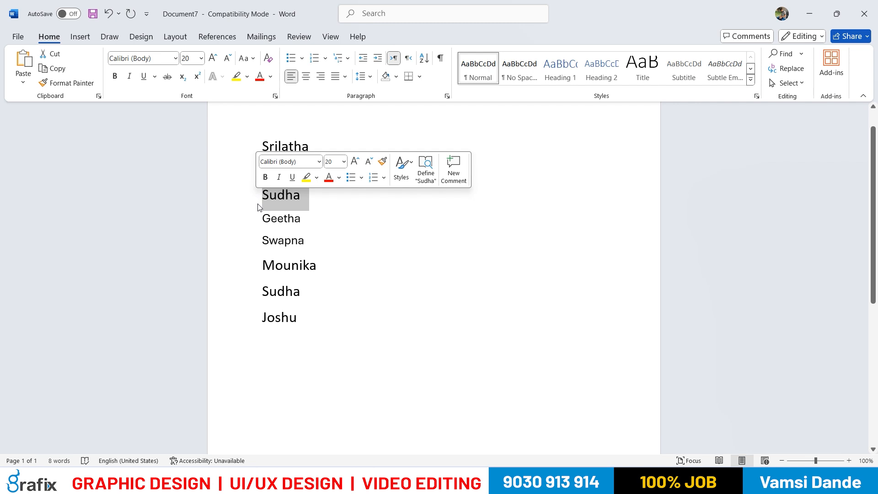
Cut the remaining pasted copy, now third in the list, and paste it on a new line at the end
left_click(55, 54)
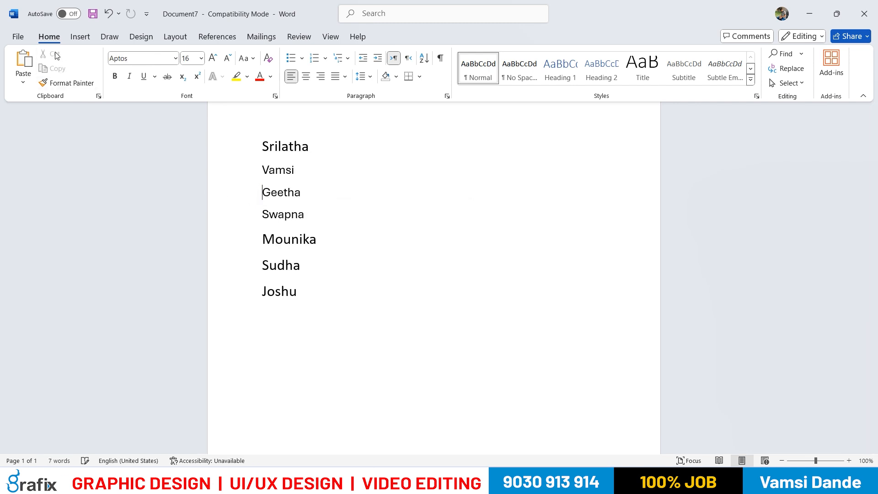
left_click(297, 293)
key("Return")
left_click(23, 61)
Copy the first name, paste it on a new line at the end of the list, and undo the paste
left_click_drag(315, 147, 255, 149)
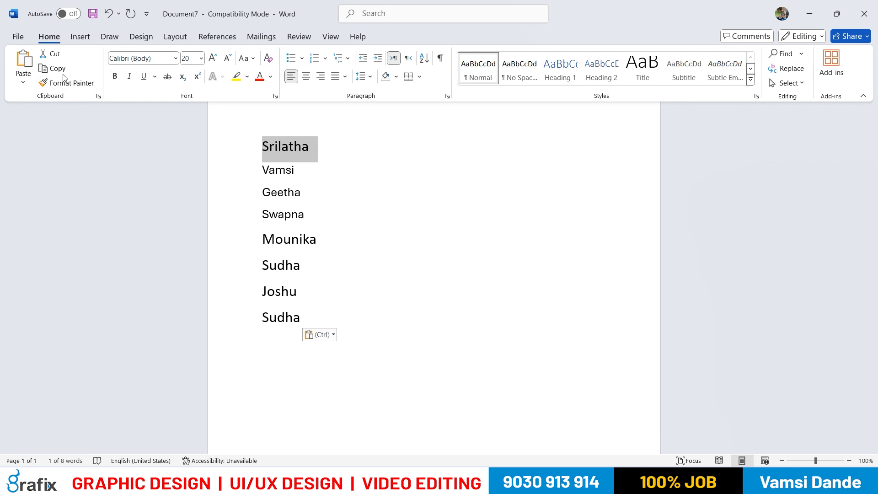
left_click(57, 68)
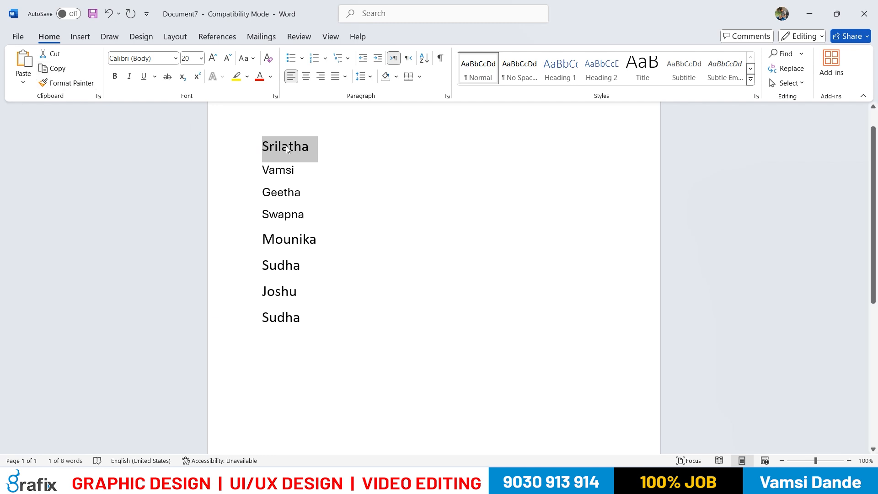
left_click(319, 315)
key("Return")
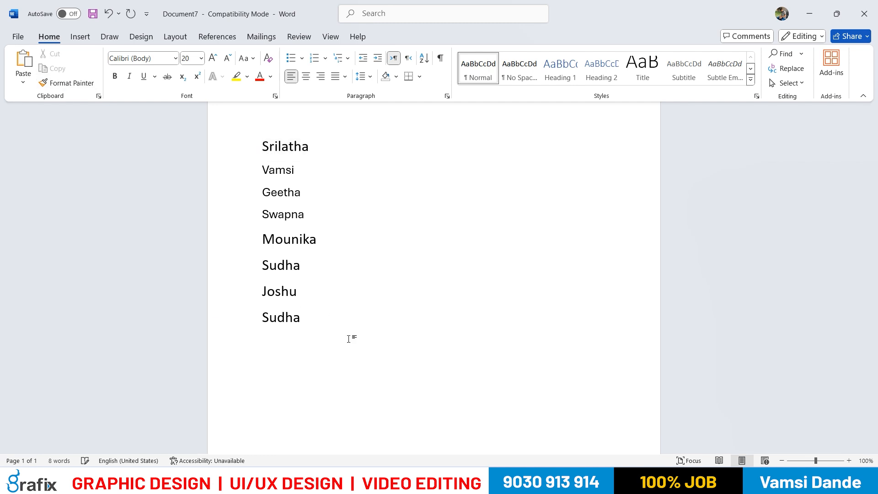
key("ctrl+v")
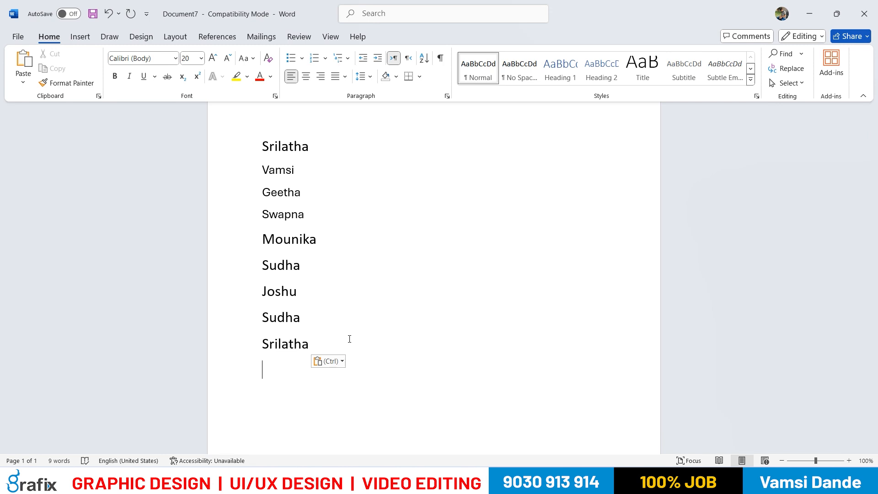
key("ctrl+z")
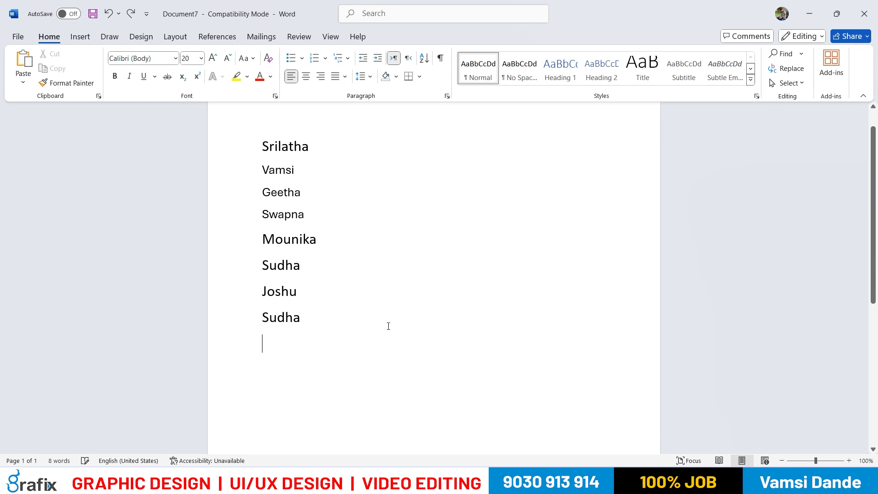
Cut the second name from the list and undo the cut
left_click_drag(297, 173, 257, 171)
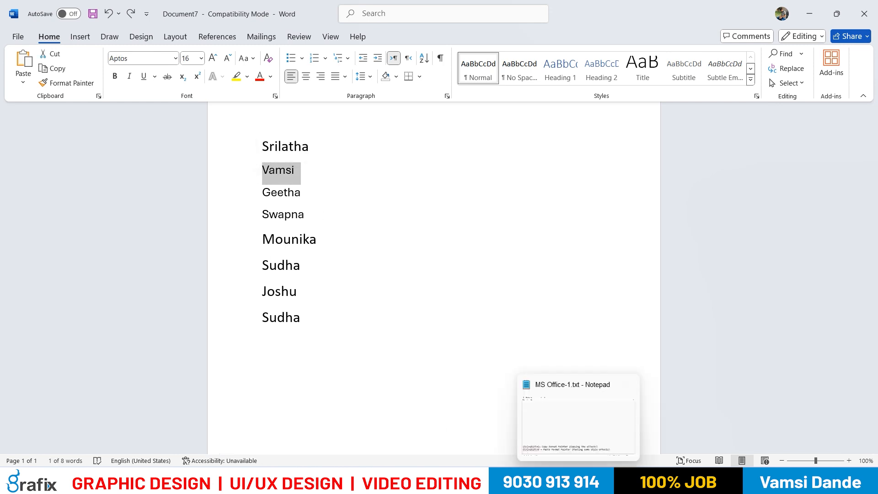
key("ctrl+x")
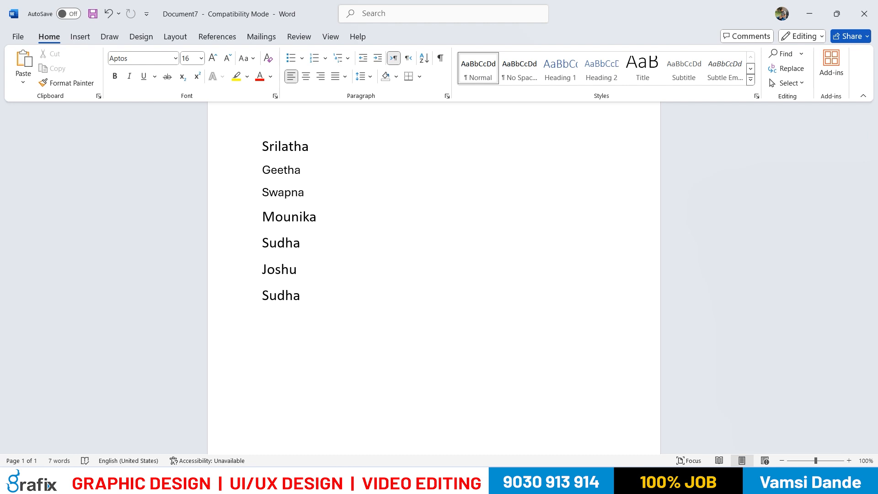
key("ctrl+z")
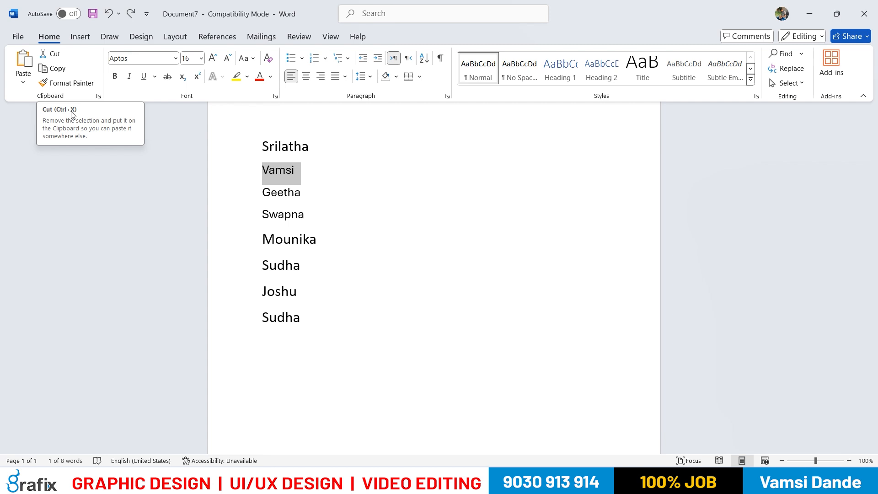
Cut the second name from the list and paste it beside the name on the last line
left_click(328, 172)
left_click(254, 169)
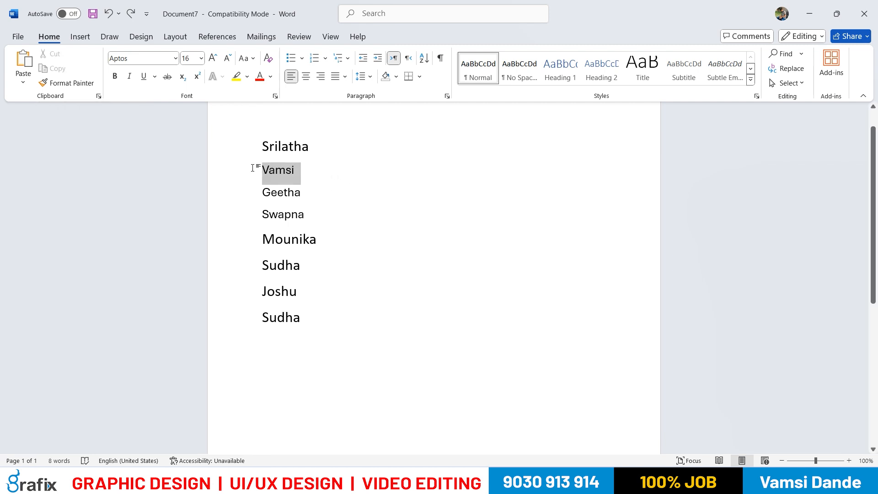
key("ctrl+x")
left_click(320, 294)
key("Return")
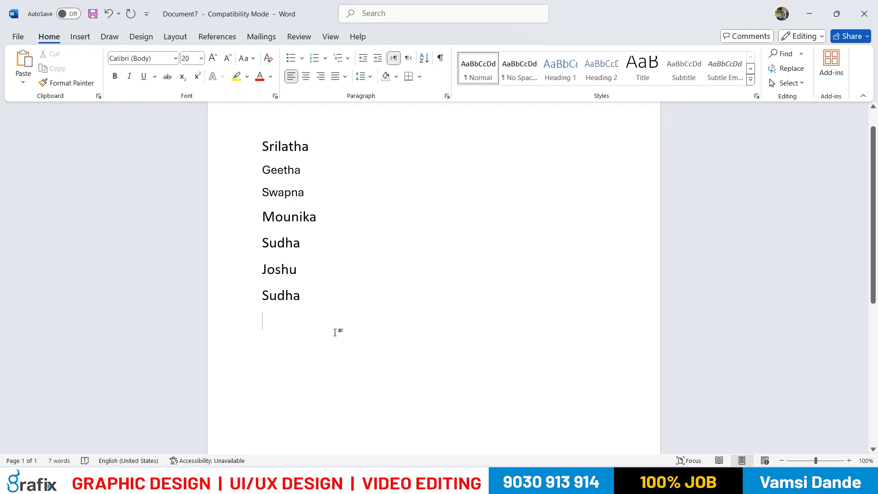
key("BackSpace")
key("ctrl+v")
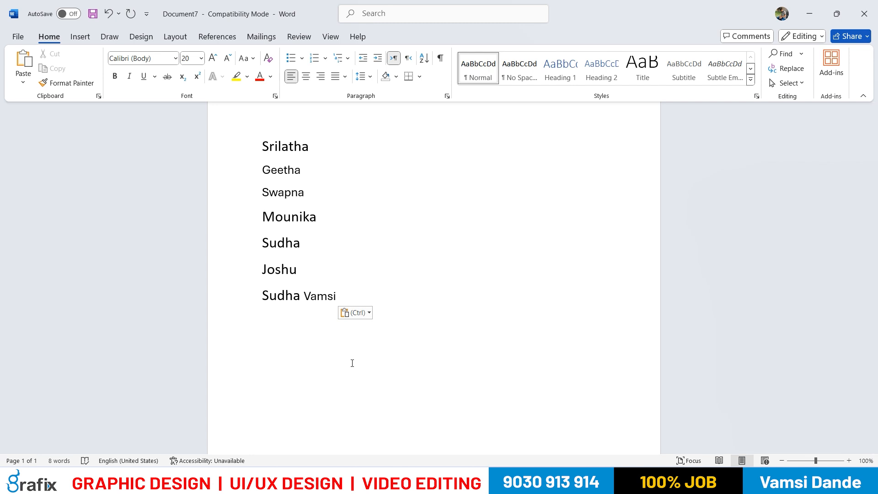
Copy the first name on the last line and paste it after the name on the line above
left_click(337, 296)
left_click_drag(301, 296, 263, 295)
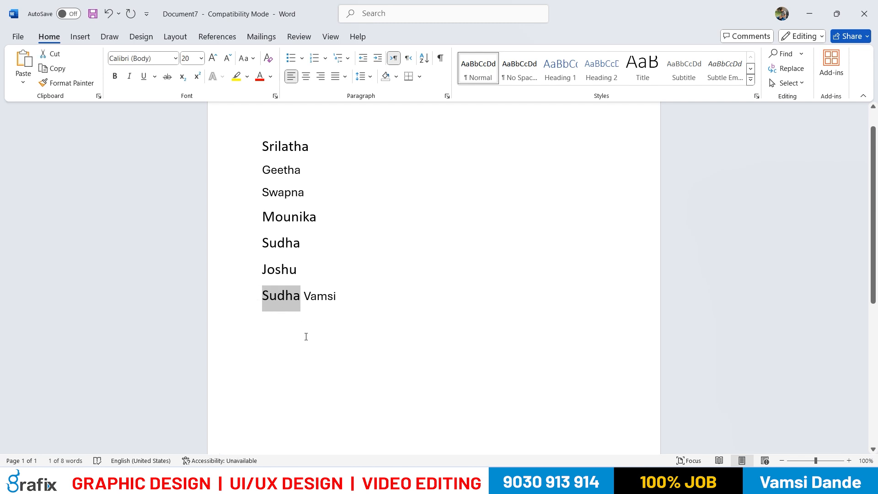
left_click(304, 272)
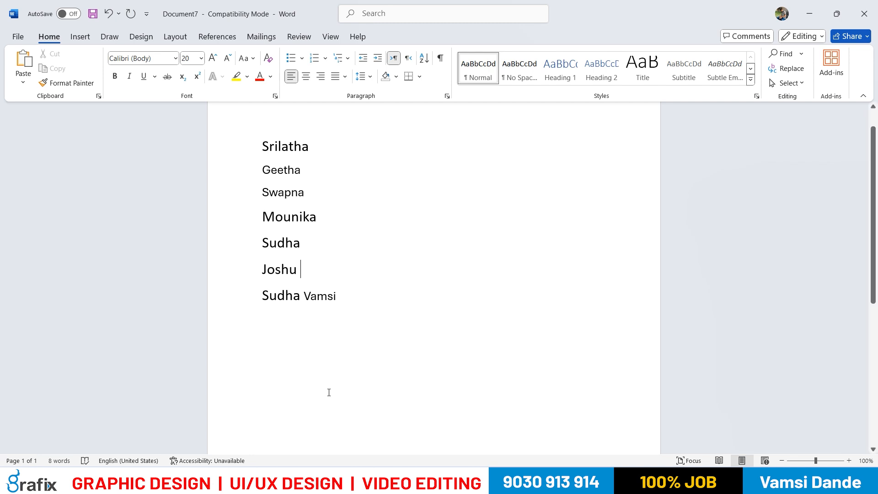
key("ctrl+v")
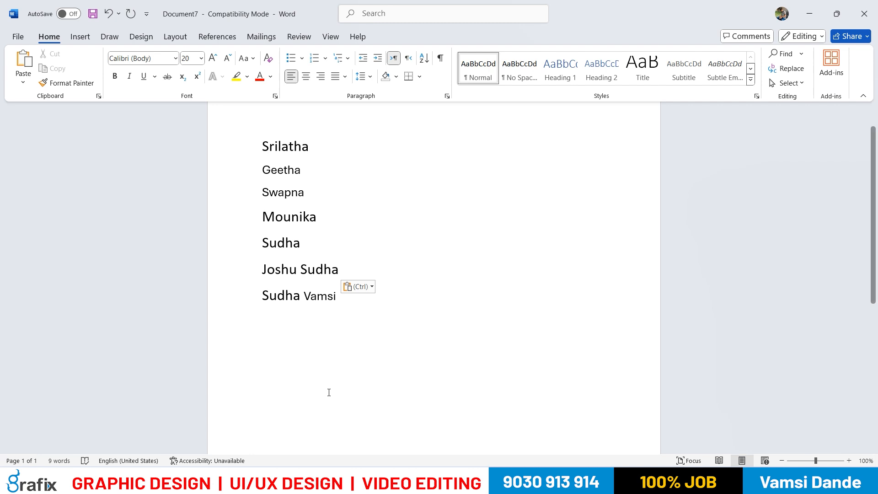
left_click_drag(294, 303, 277, 302)
left_click(264, 301)
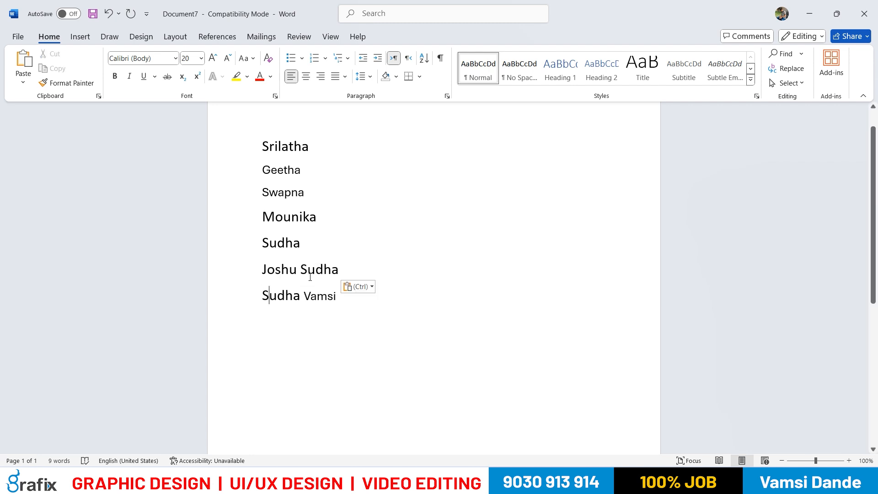
left_click(314, 362)
left_click(308, 180)
left_click_drag(322, 300, 335, 302)
left_click(355, 361)
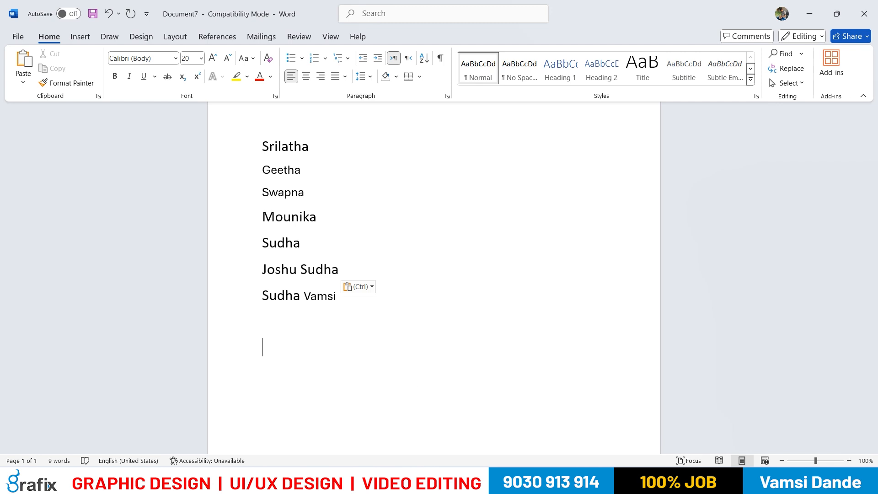
Switch to the MS Office-1.txt notes in Notepad and add the lines "Ctrl+X = Cut" and "Ctrl+V = Paste"
key("alt+Tab")
scroll(478, 373, "down", 3)
scroll(478, 373, "down", 14)
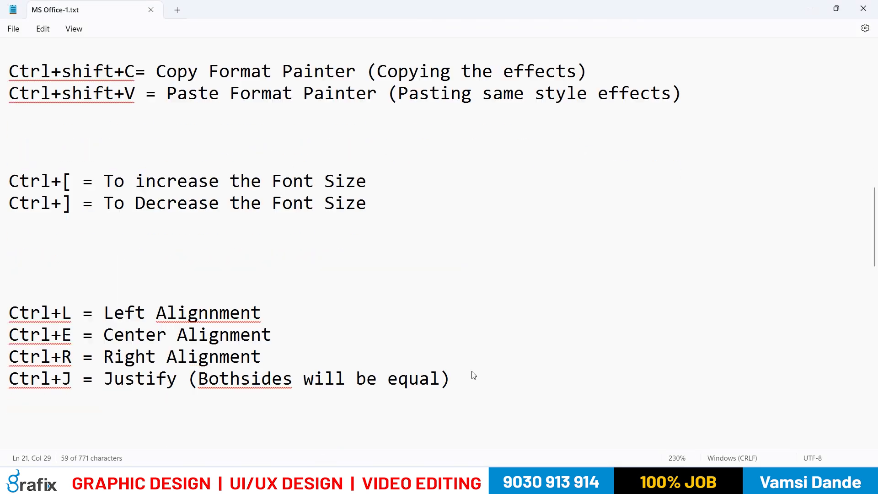
scroll(416, 364, "up", 3)
left_click(309, 236)
type("Ctr")
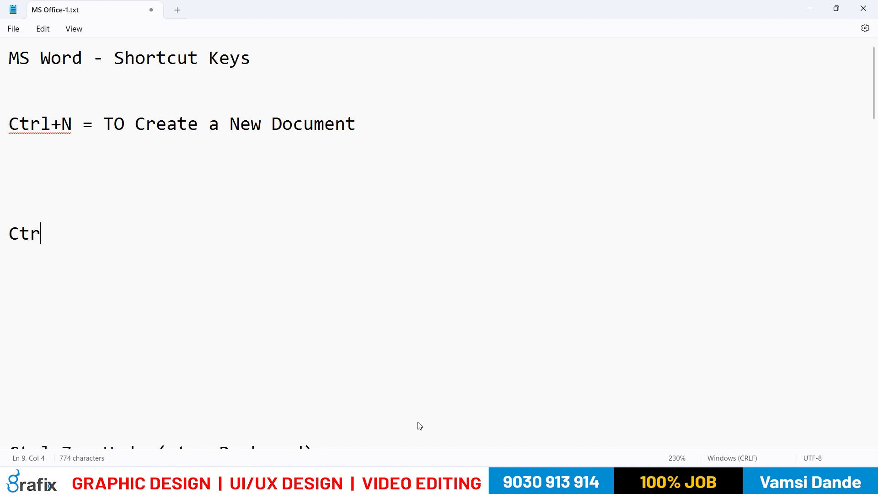
type("l+X = Cut")
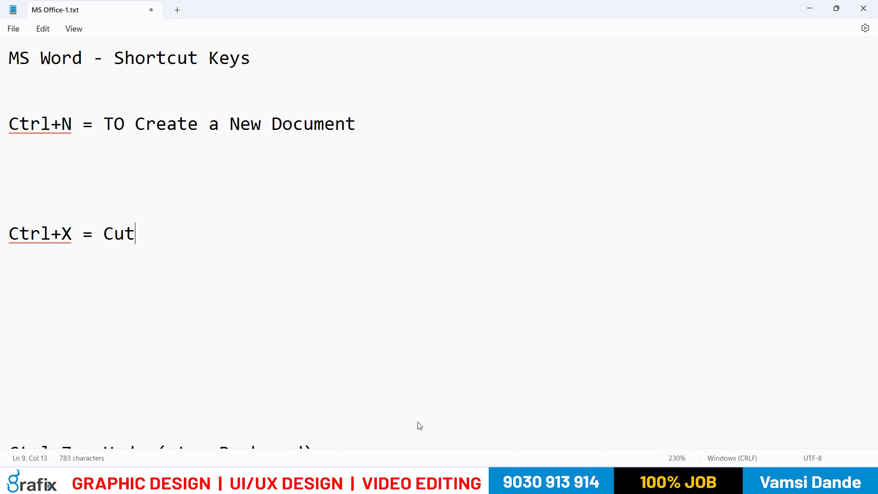
key("Return")
type("Ctrl+V = ")
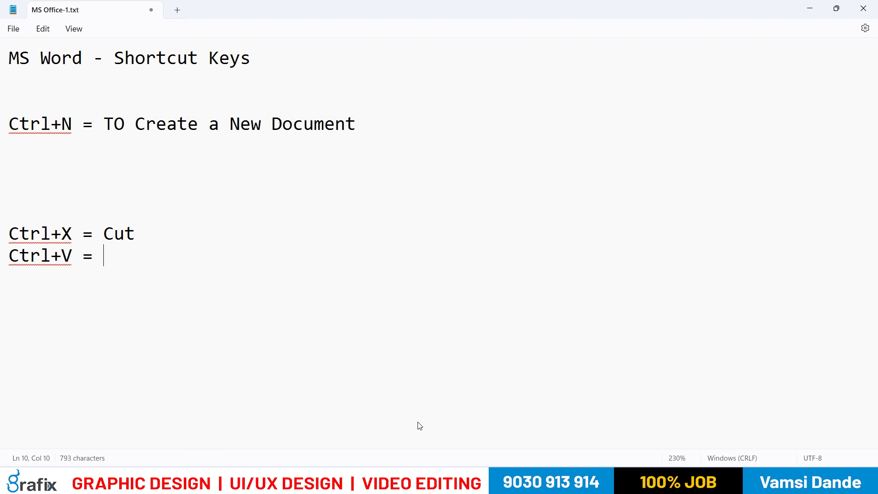
type("Paste")
Insert "Ctrl+C = Copy" between the Cut and Paste lines and move the three lines below the Redo entry
left_click(238, 225)
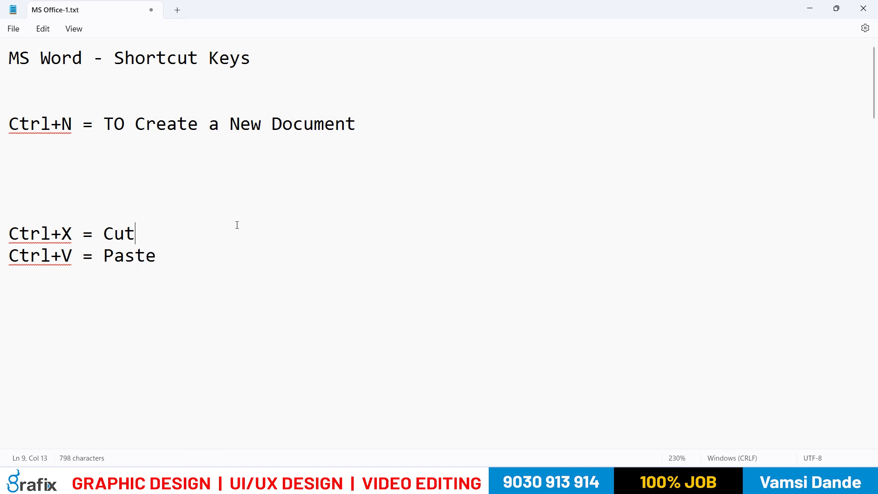
key("Return")
type("Ctrl+C ")
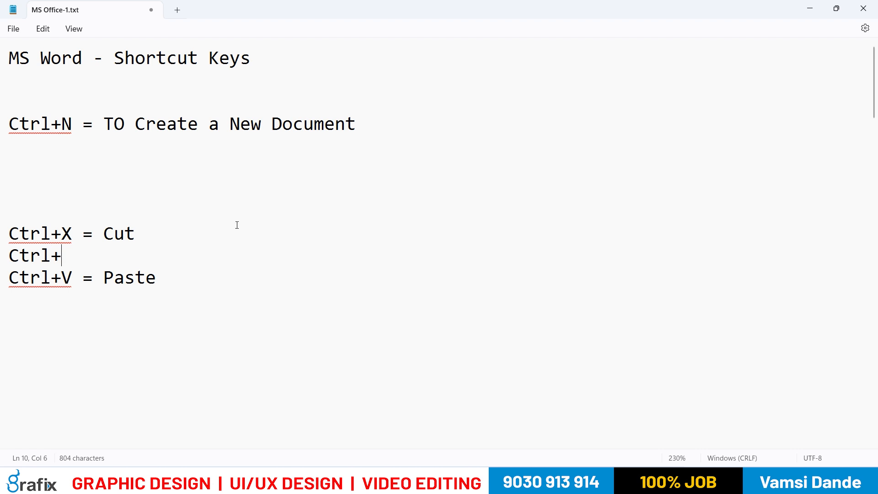
type("= Copy")
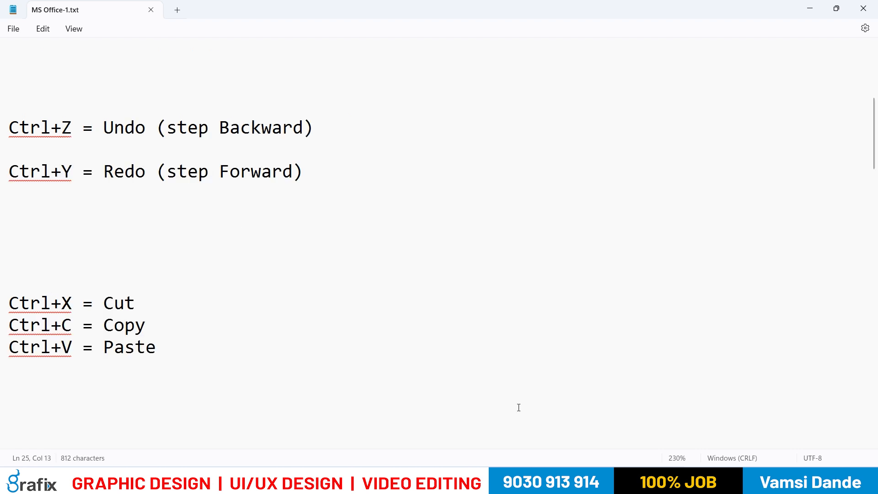
Switch back to Word and apply the third name's formatting to the fourth name with Format Painter
key("alt+Tab")
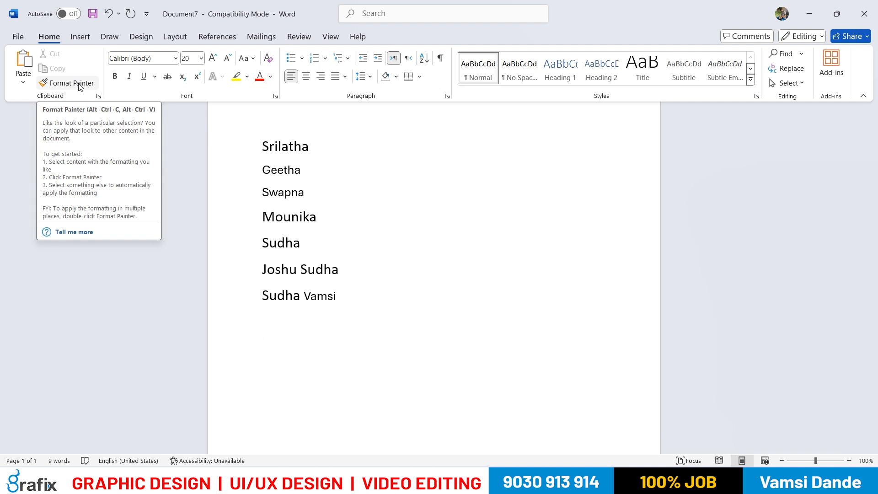
left_click(283, 210)
left_click_drag(263, 194, 304, 194)
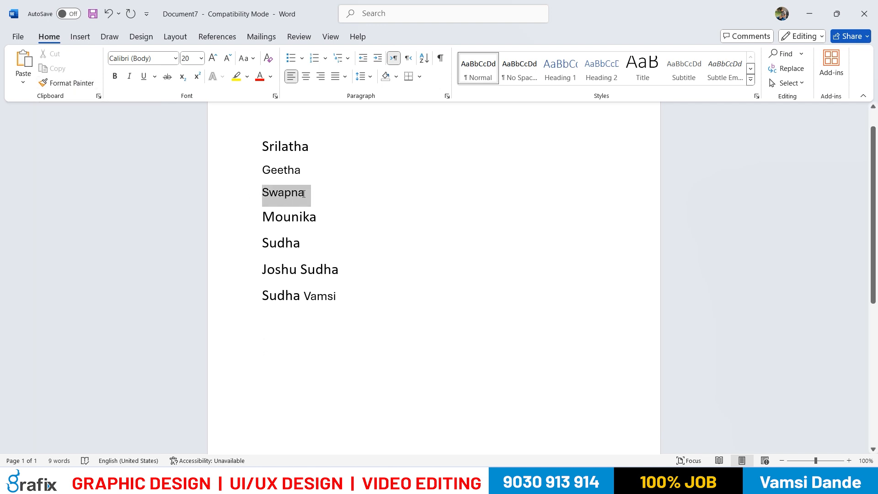
left_click(78, 82)
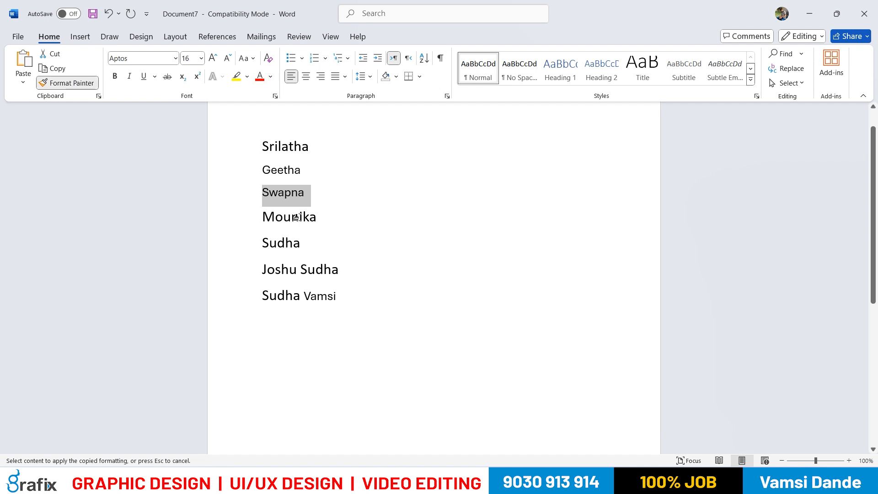
left_click_drag(264, 216, 325, 218)
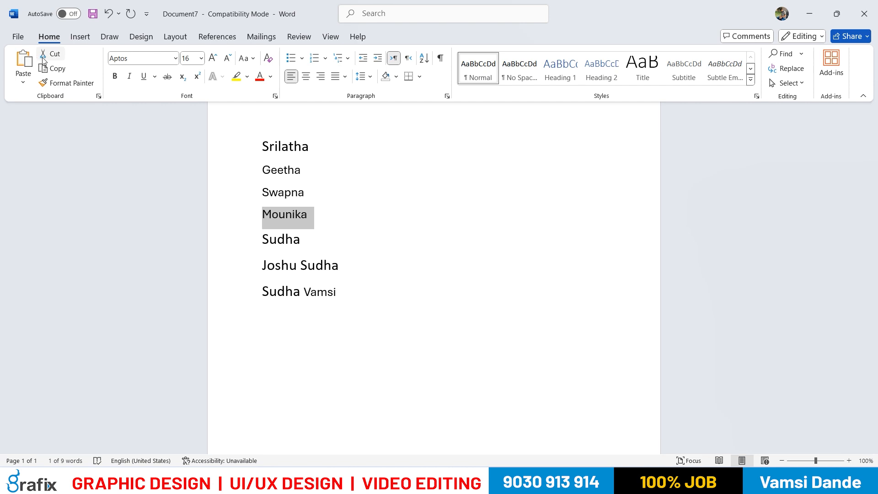
Try bold and italic on the third name in the list, ending with bold only
left_click(306, 220)
left_click_drag(262, 192, 310, 192)
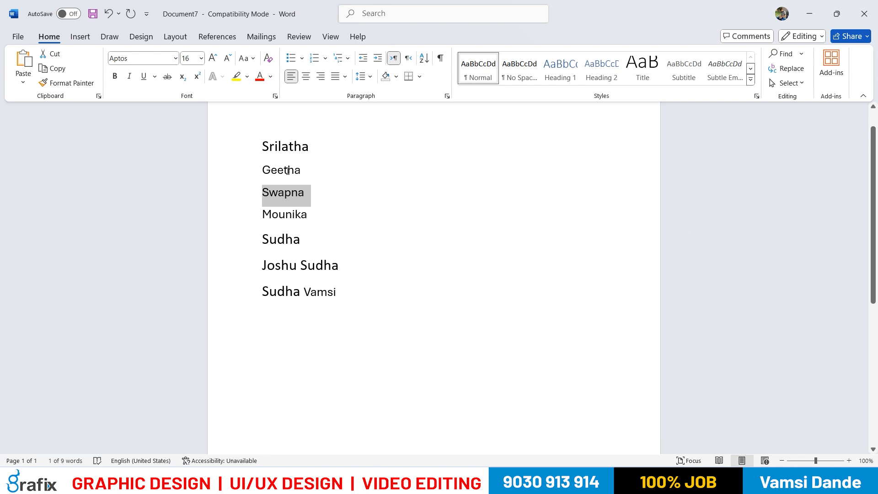
left_click(114, 77)
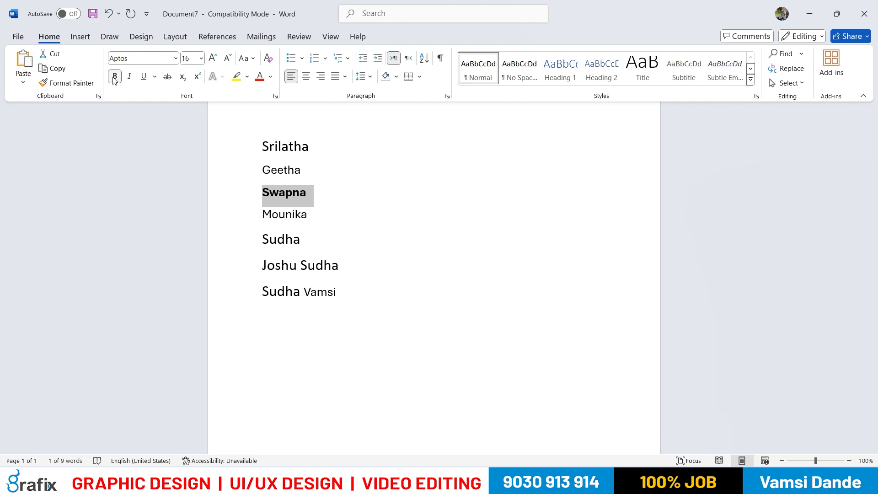
left_click(133, 80)
left_click(114, 77)
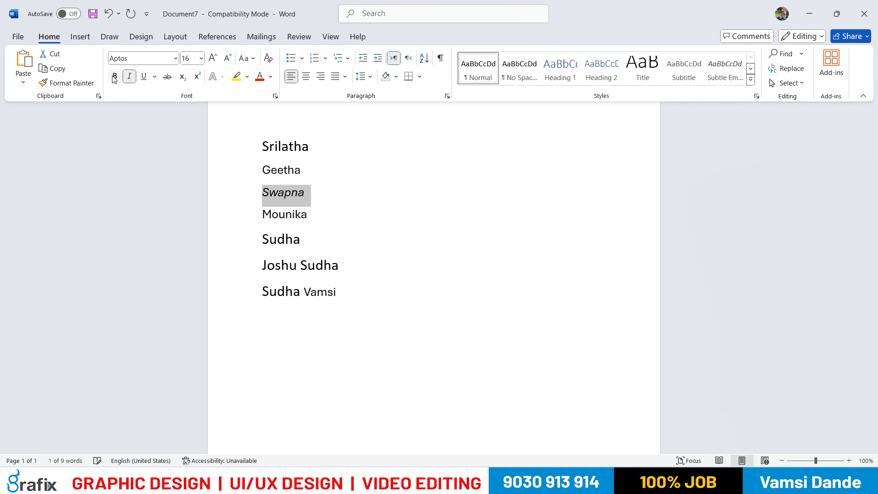
left_click(115, 77)
left_click(129, 80)
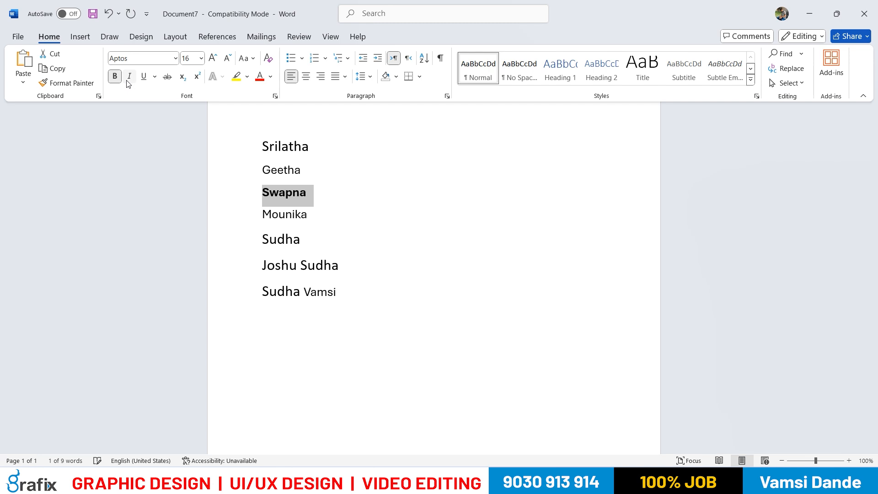
Add italic and a thick underline to the third name
left_click(128, 80)
left_click(143, 81)
left_click(154, 76)
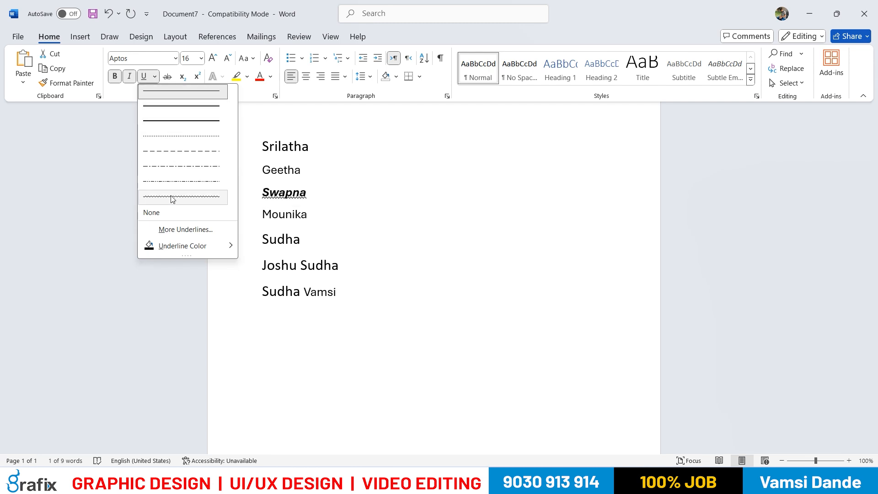
left_click(164, 125)
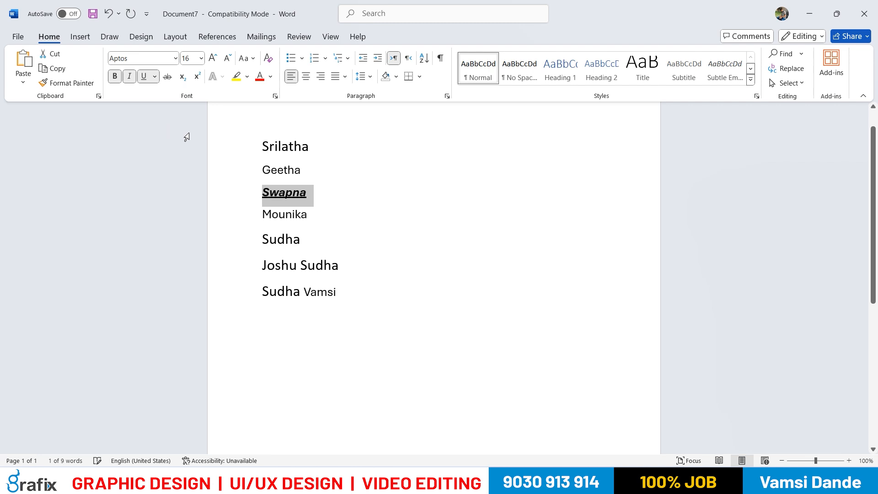
Remove the bold, italic and underline formatting from the third name
left_click(115, 76)
left_click(129, 76)
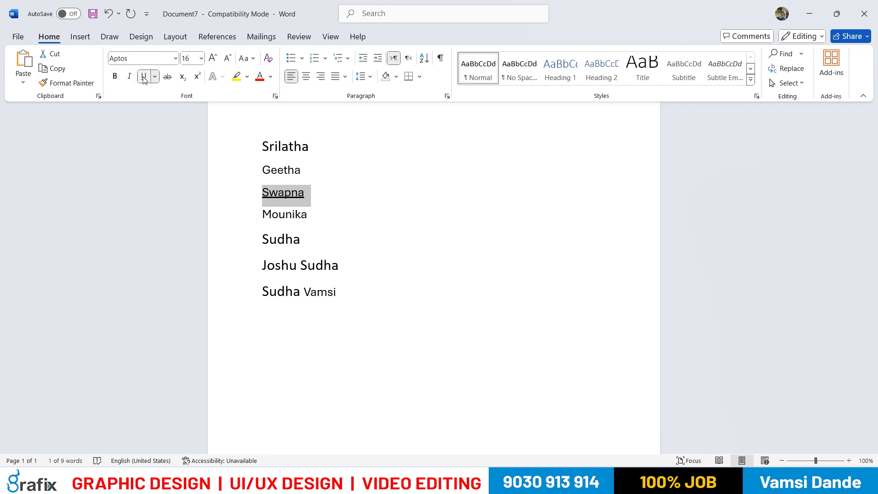
left_click(144, 76)
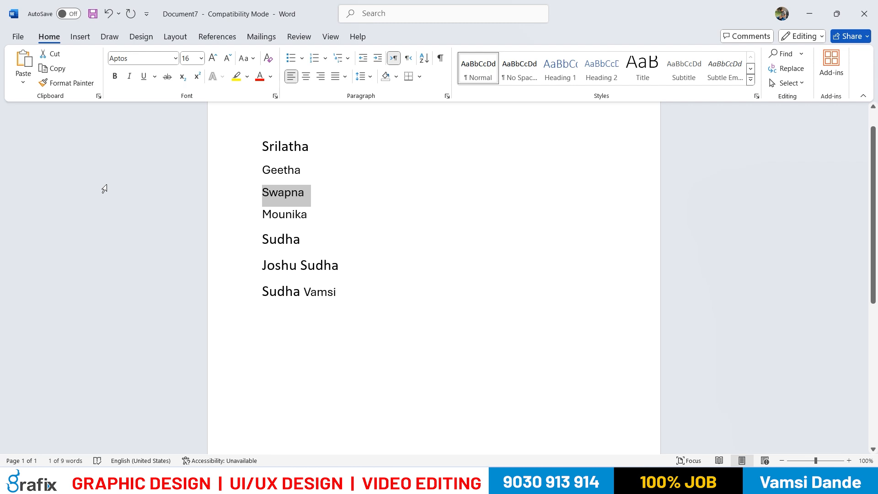
Bold the third name, trying italic and underline as well and switching those two off again
left_click(115, 78)
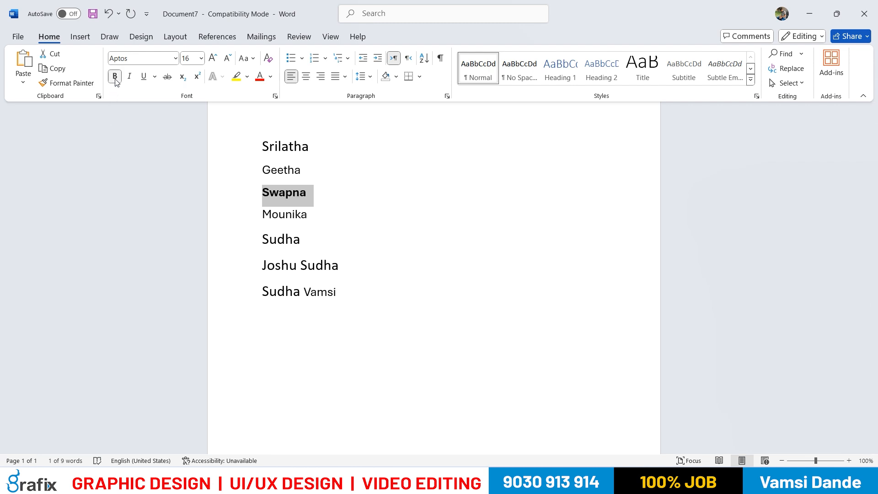
left_click(129, 81)
left_click(142, 81)
left_click(143, 76)
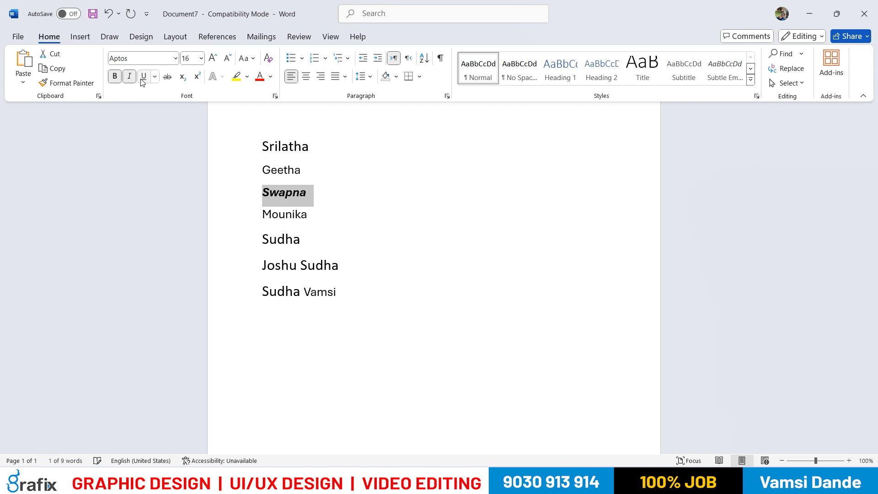
left_click(129, 77)
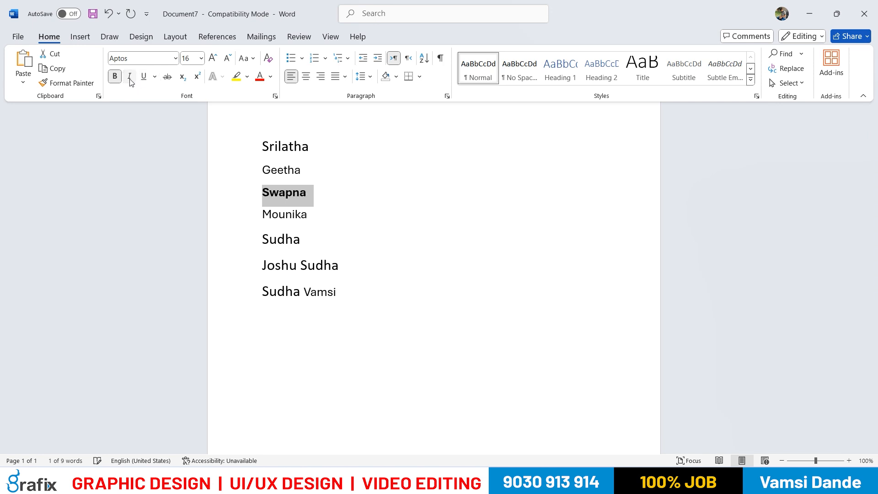
Set the font color of the whole third name to standard red
left_click(292, 194)
left_click(263, 169)
left_click_drag(263, 191, 286, 197)
left_click_drag(263, 170, 291, 192)
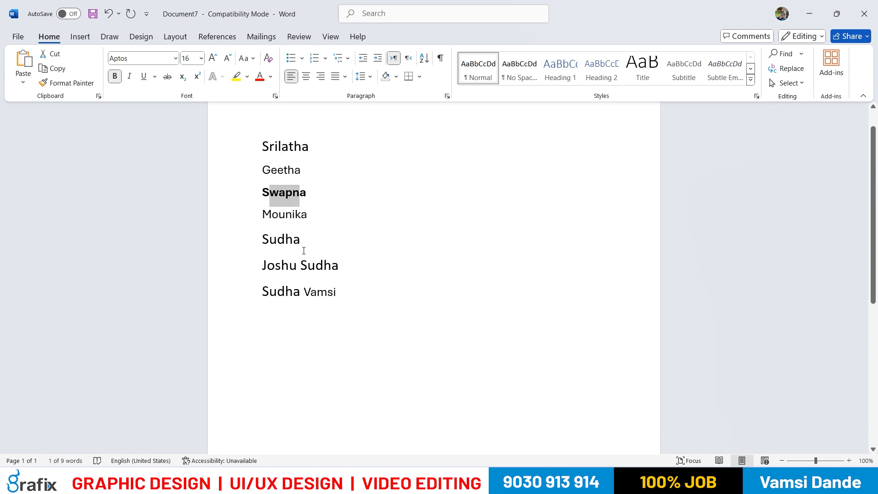
left_click(286, 192)
left_click_drag(263, 193, 311, 193)
left_click(271, 77)
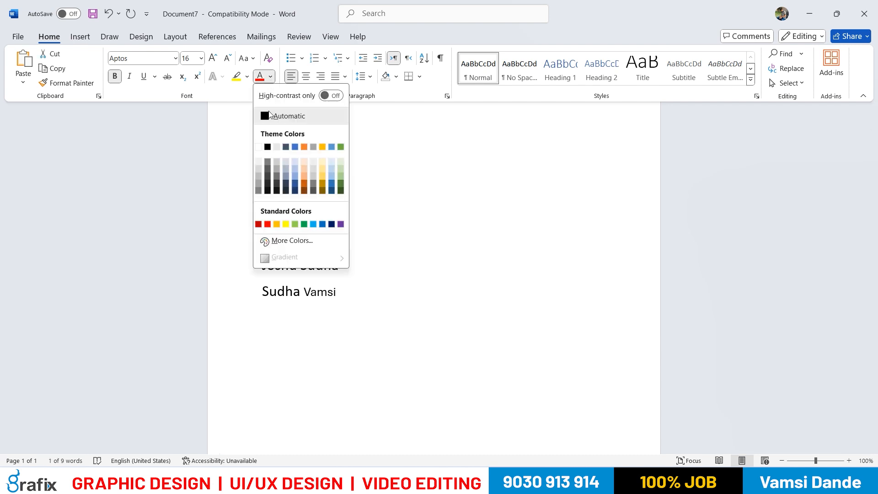
left_click(268, 224)
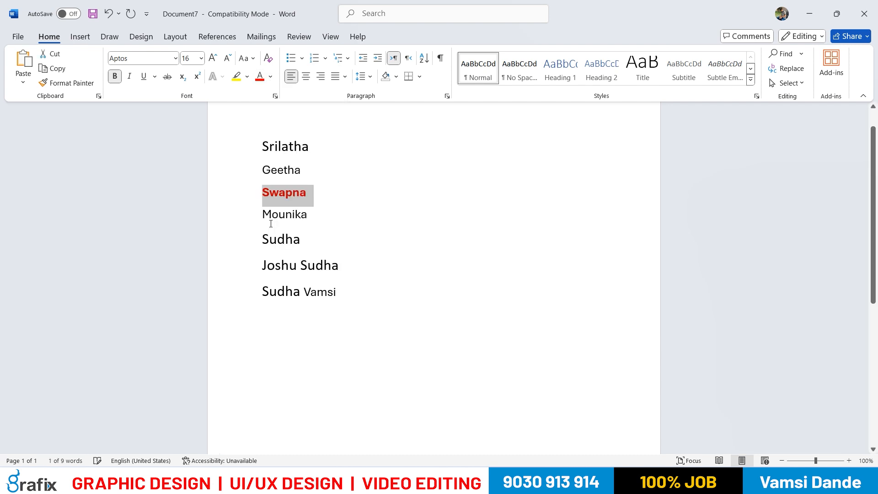
left_click(319, 196)
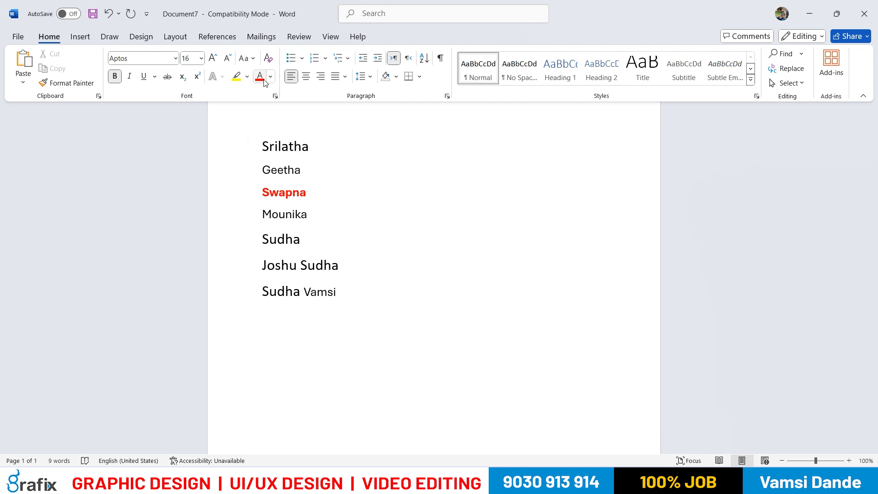
left_click(270, 77)
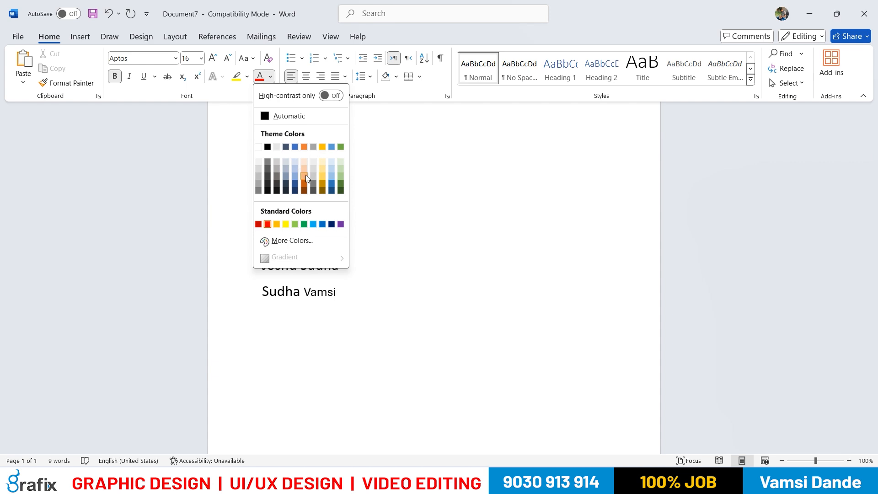
left_click(304, 225)
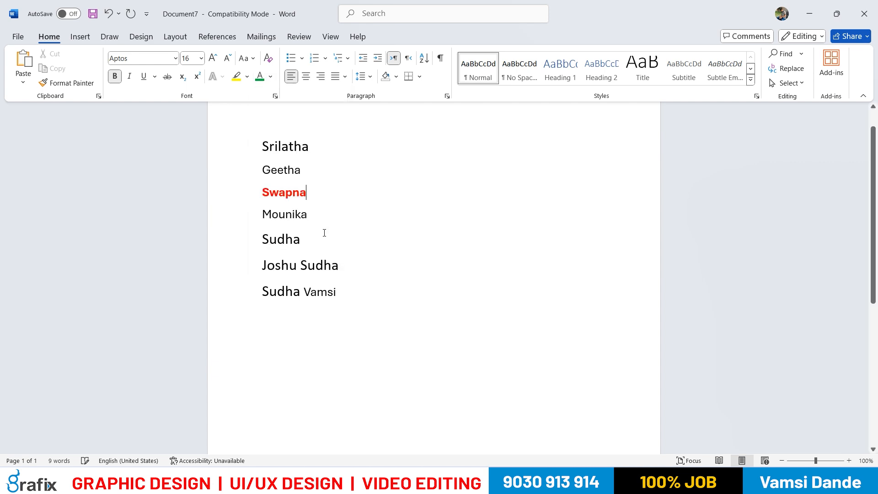
Set the font color of the fifth name to standard green
left_click(356, 251)
left_click_drag(311, 237, 261, 239)
left_click(271, 77)
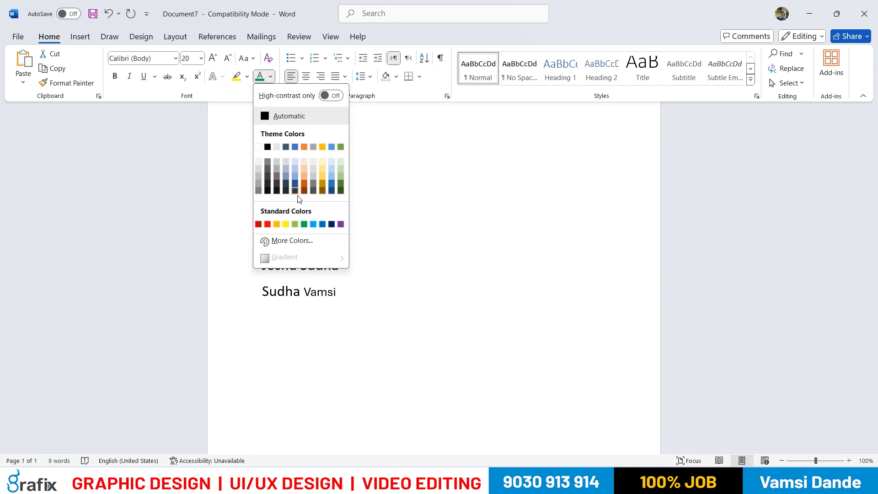
left_click(304, 224)
left_click(359, 247)
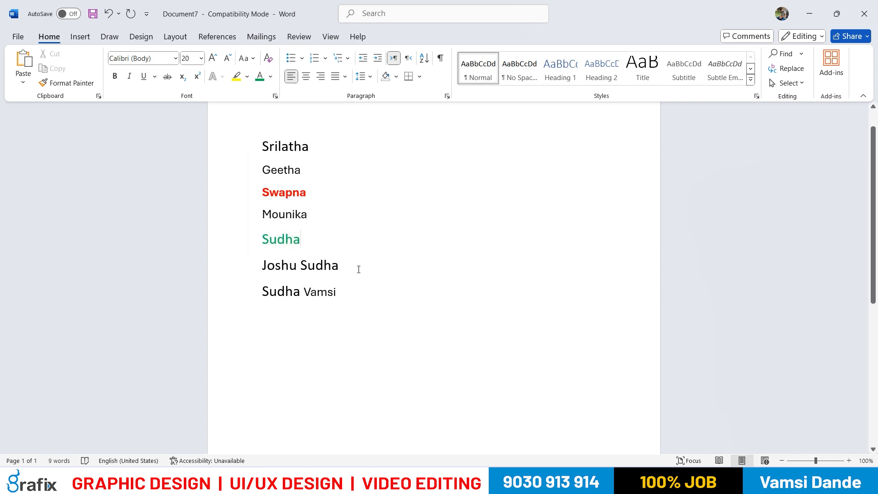
Set the font color of the first name to standard purple and make the name bold
left_click_drag(315, 148, 261, 148)
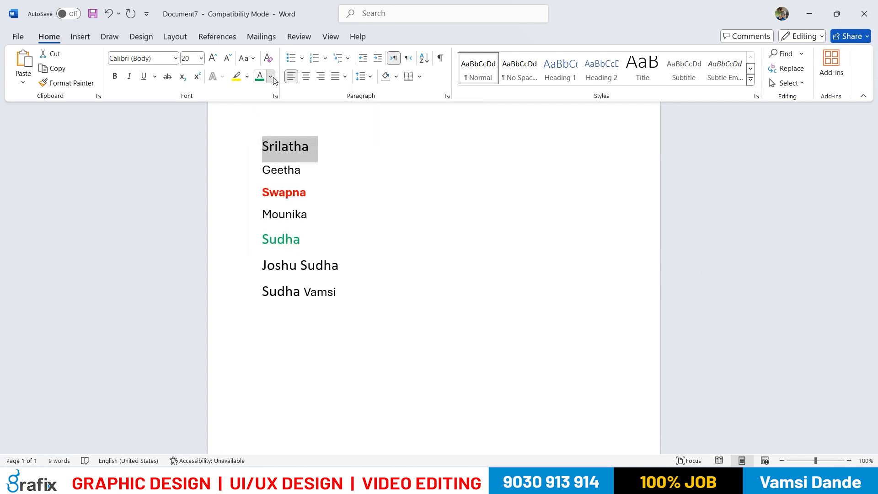
left_click(270, 77)
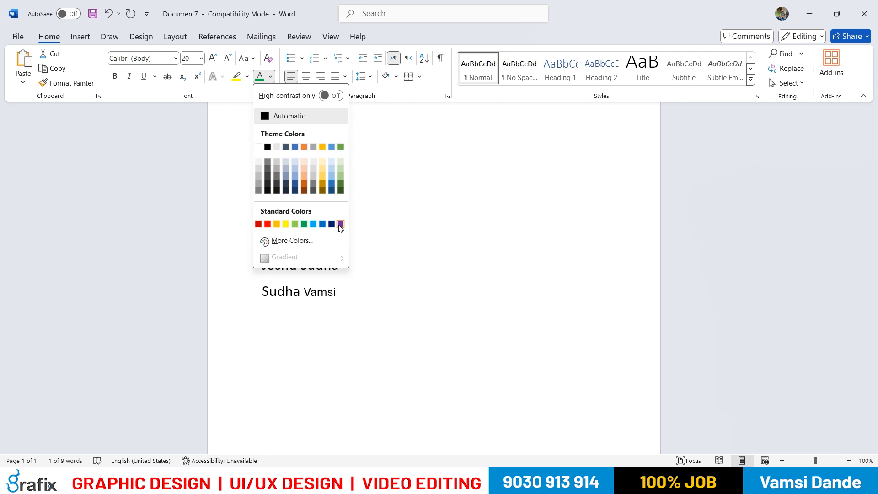
left_click(340, 225)
left_click(312, 156)
left_click_drag(316, 147, 261, 147)
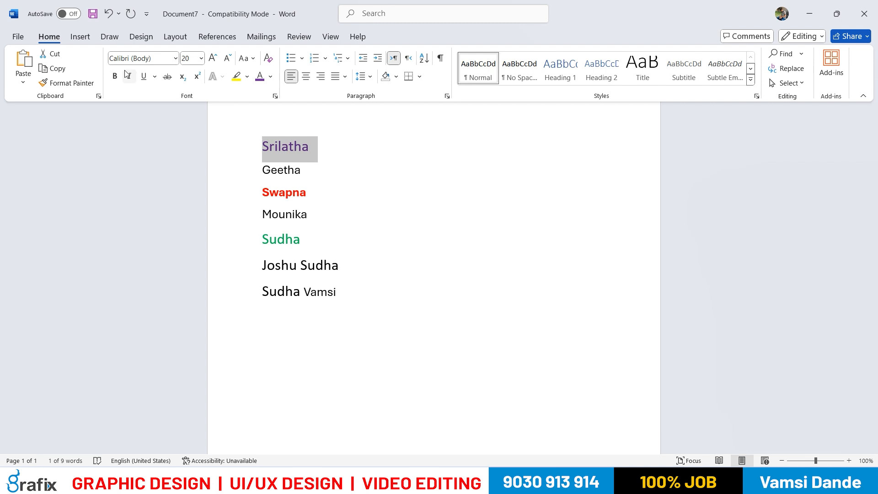
key("ctrl+b")
left_click(362, 198)
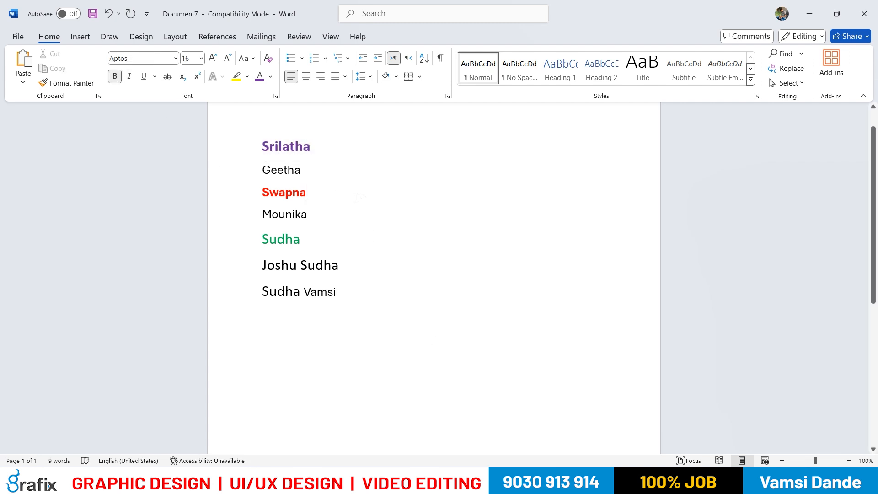
Set the font color of the second name to standard yellow
left_click_drag(299, 170, 262, 171)
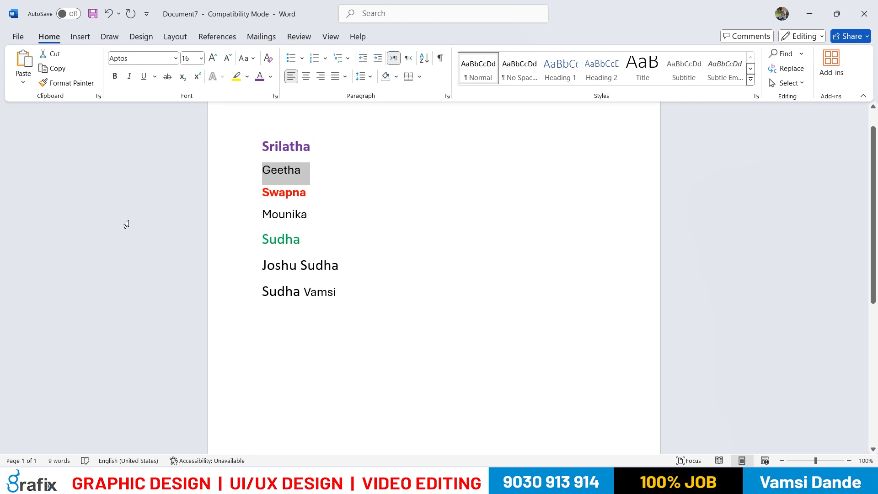
left_click(270, 77)
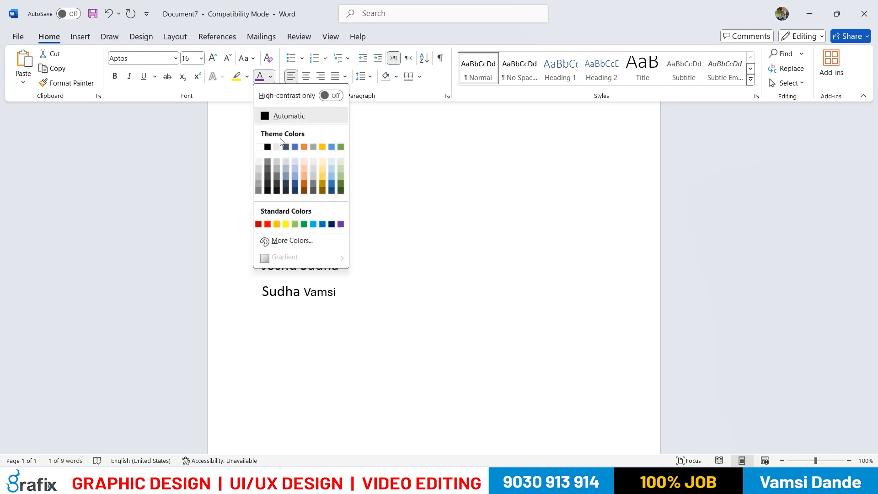
left_click(286, 224)
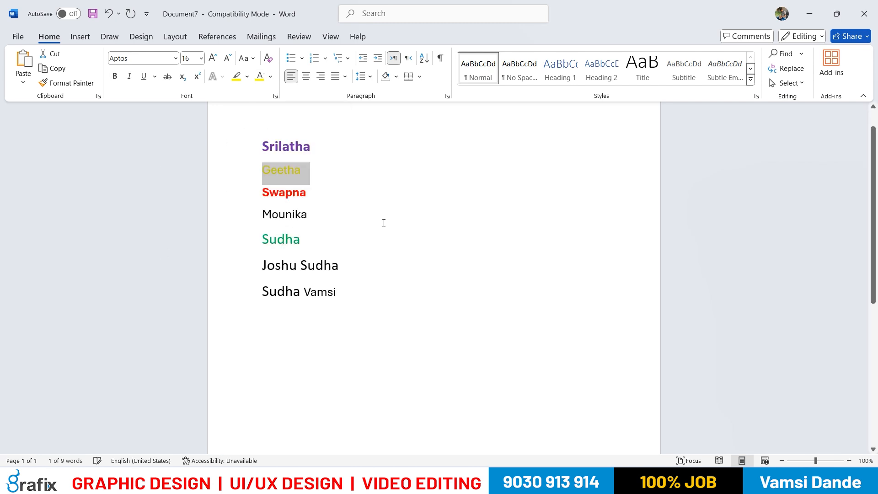
Apply a dark red text highlight to the second name
left_click(247, 78)
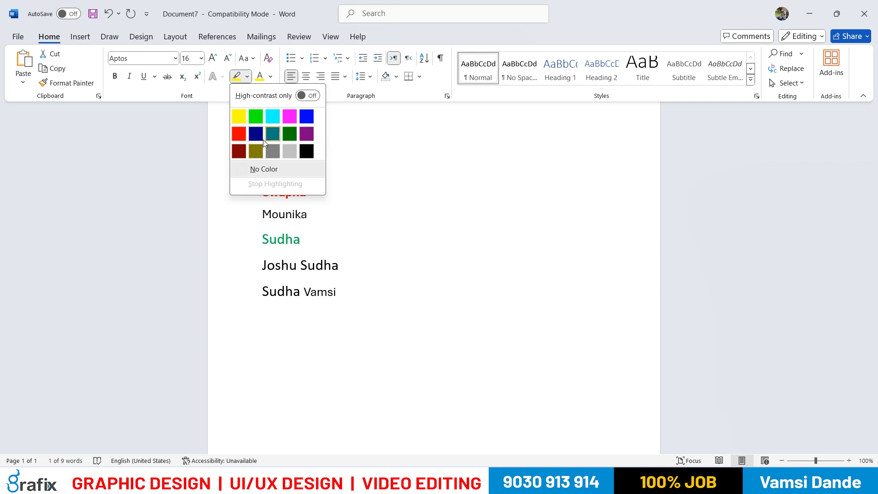
left_click(238, 151)
left_click(376, 180)
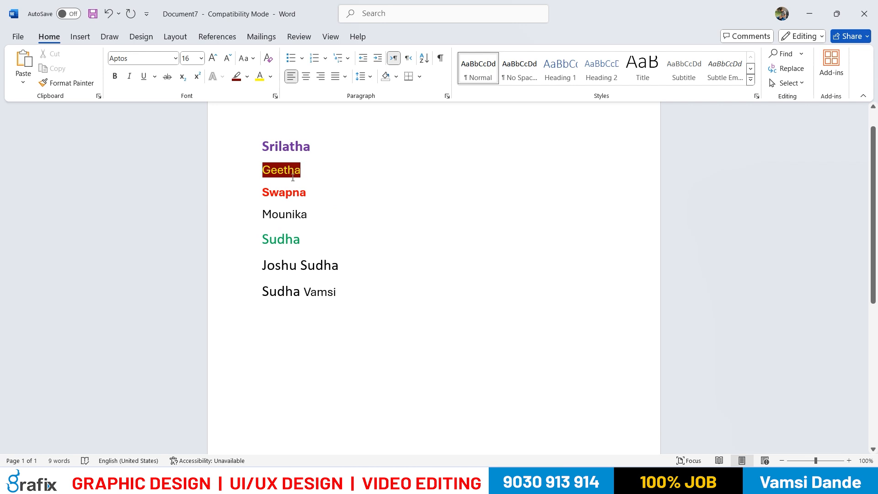
Paint a black text highlight over the second name
left_click(247, 77)
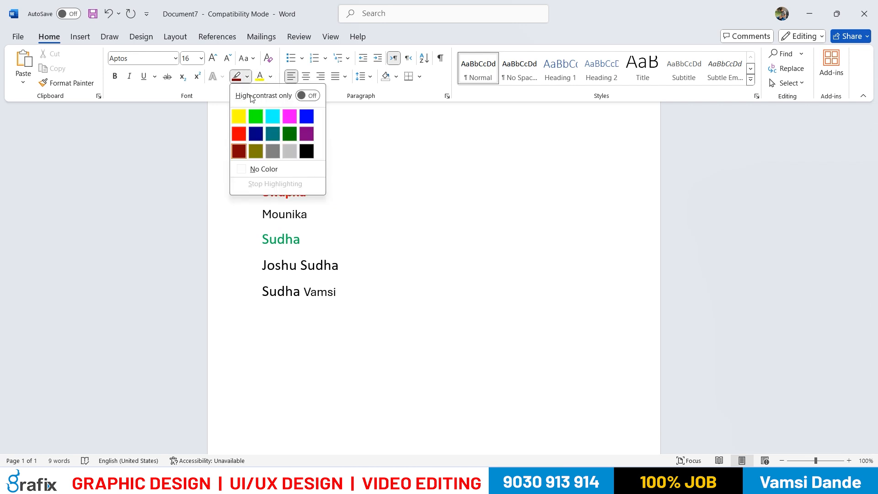
left_click(307, 151)
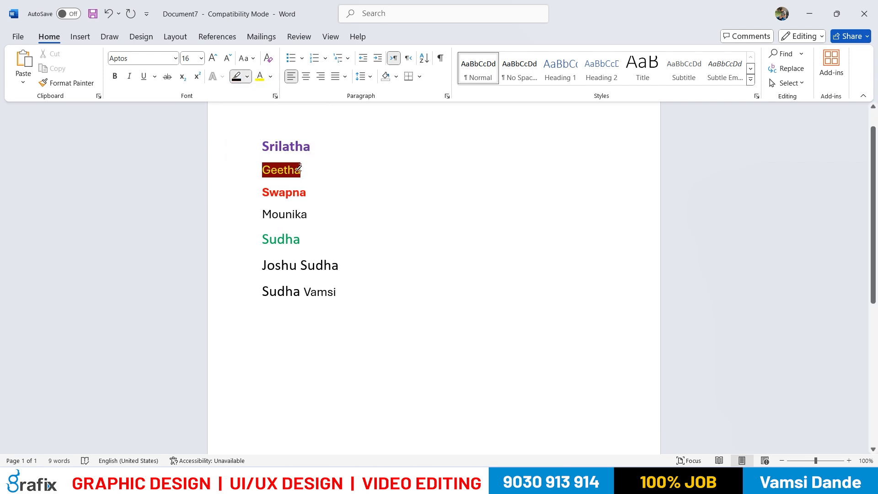
left_click_drag(267, 169, 307, 171)
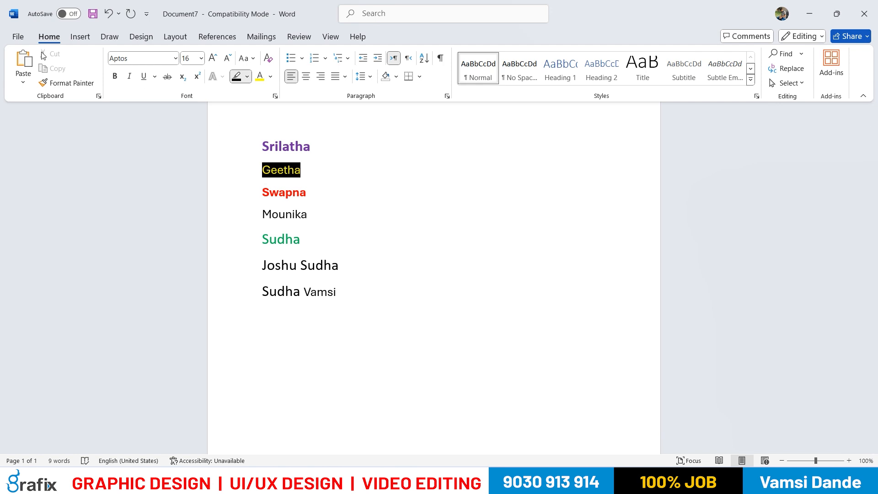
left_click(247, 77)
left_click(307, 151)
Set the text highlight of the second name to red
left_click_drag(308, 169, 248, 177)
key("Escape")
left_click(247, 77)
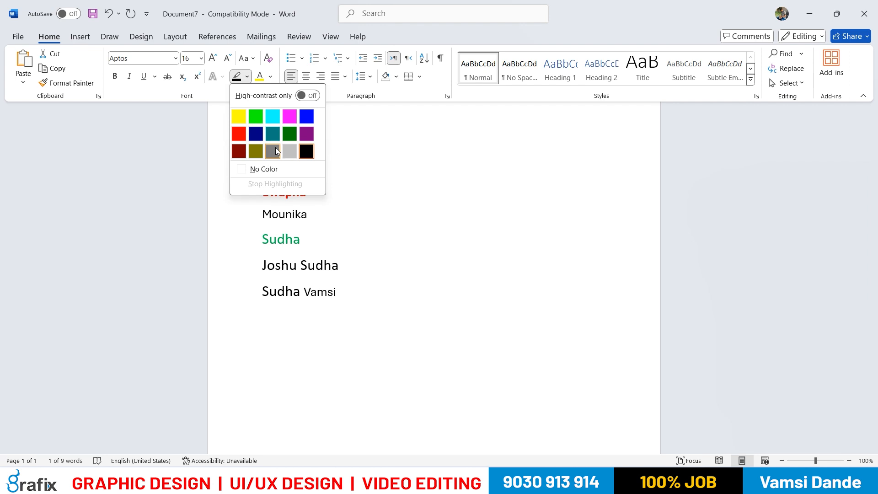
left_click(239, 133)
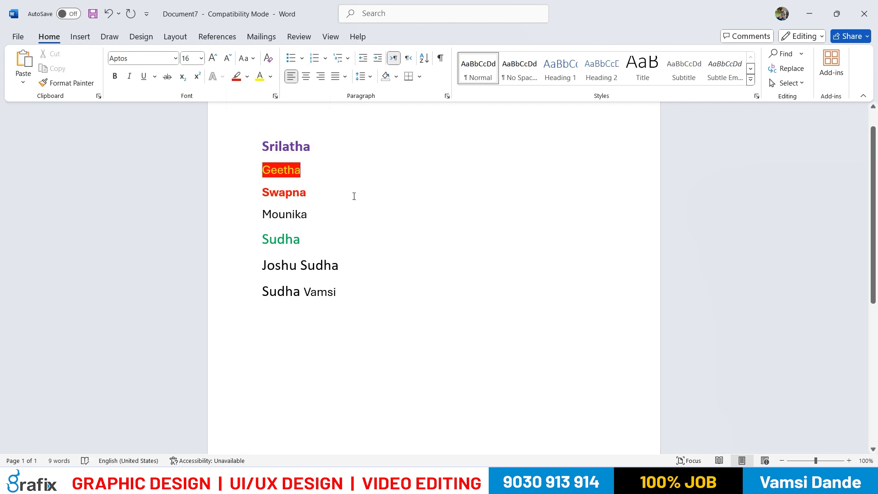
Switch bold on and off for the second name, leaving it non-bold
left_click_drag(313, 172, 262, 170)
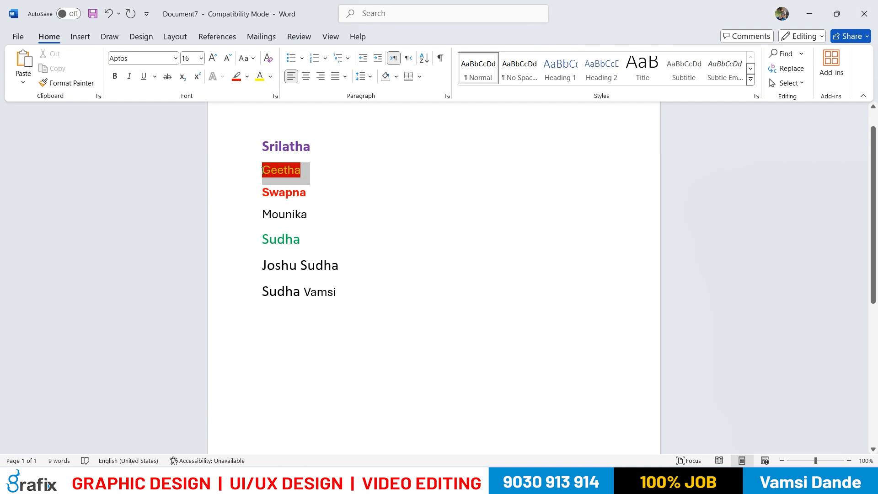
left_click(115, 76)
left_click(111, 78)
left_click(109, 77)
left_click(109, 77)
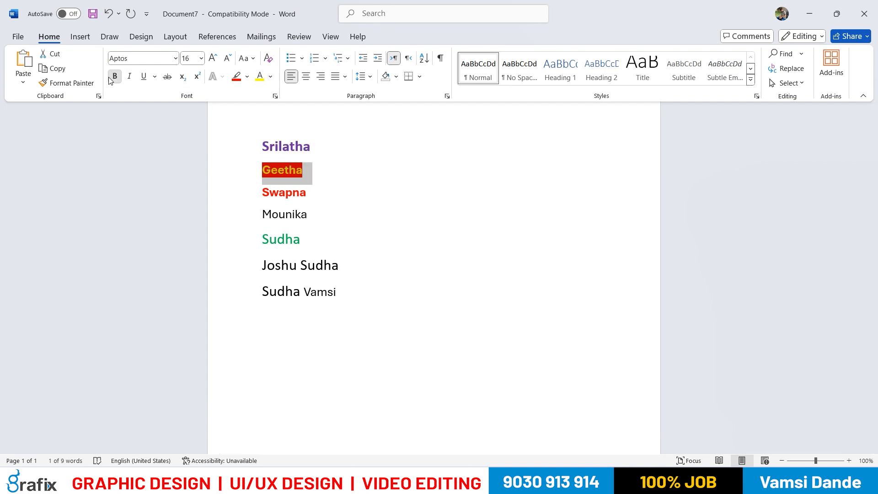
left_click(110, 78)
Set the font size of the highlighted second name to 26
left_click_drag(269, 146, 300, 147)
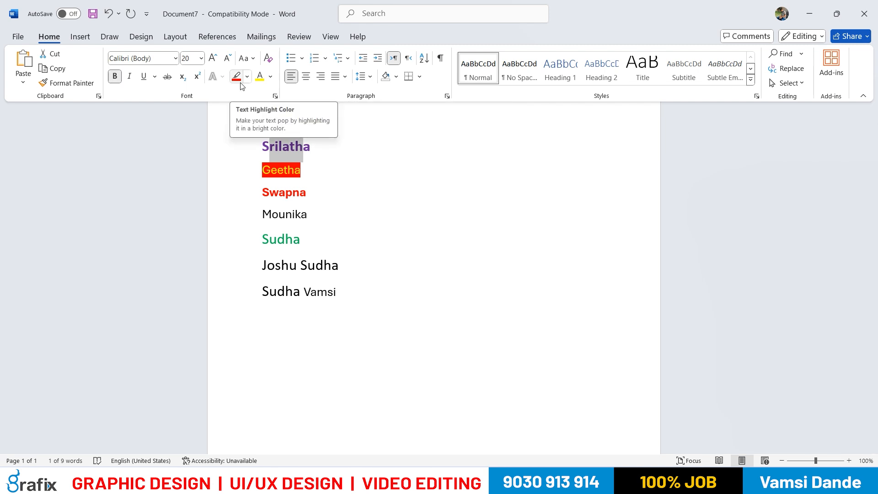
left_click(334, 191)
left_click_drag(262, 170, 301, 171)
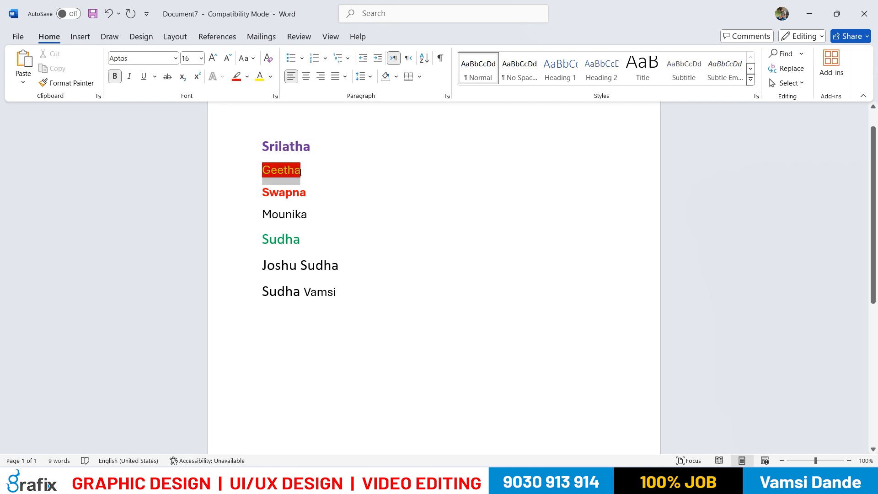
left_click(202, 58)
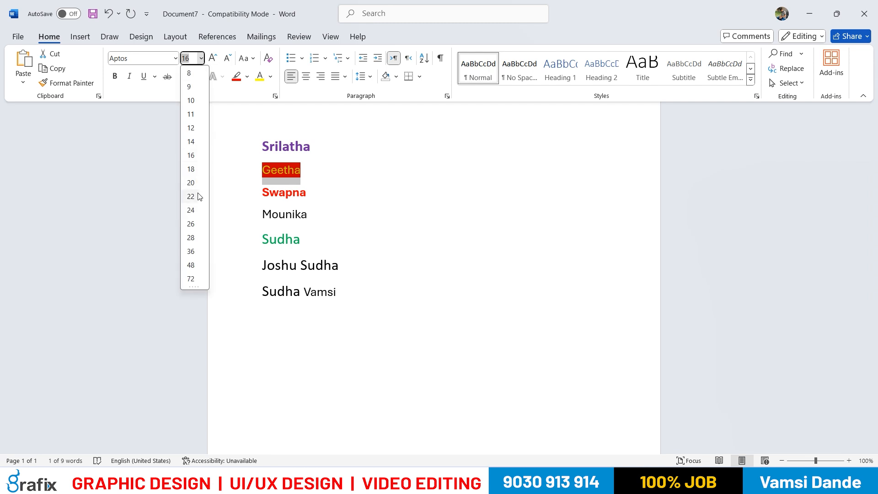
left_click(188, 224)
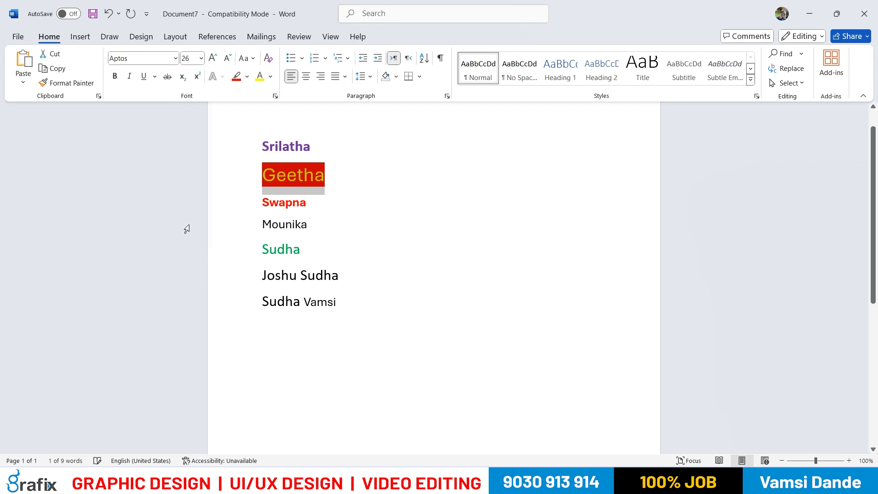
left_click(326, 202)
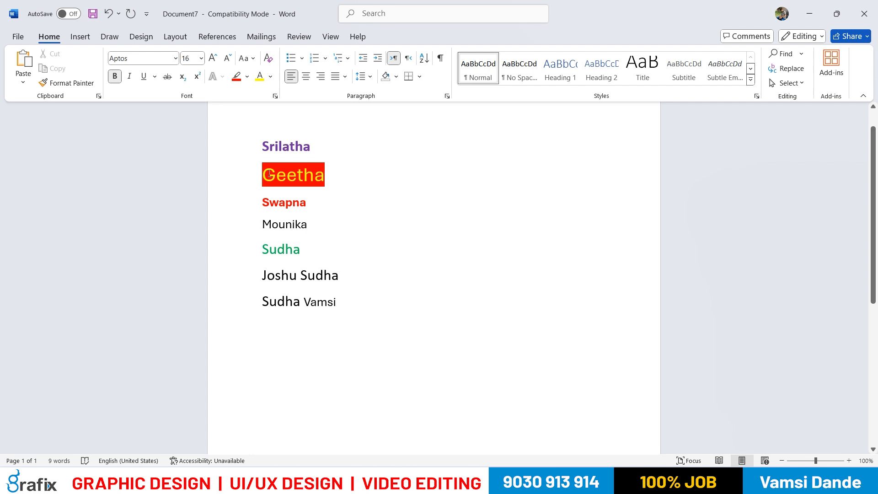
Copy the last word's plain formatting onto the second name with Format Painter, and undo it
left_click_drag(264, 173, 325, 175)
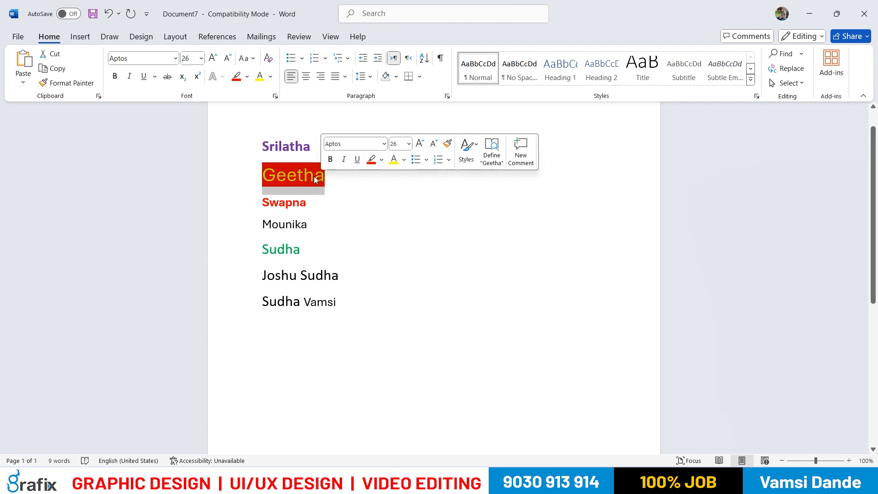
left_click(304, 175)
left_click_drag(311, 305, 338, 306)
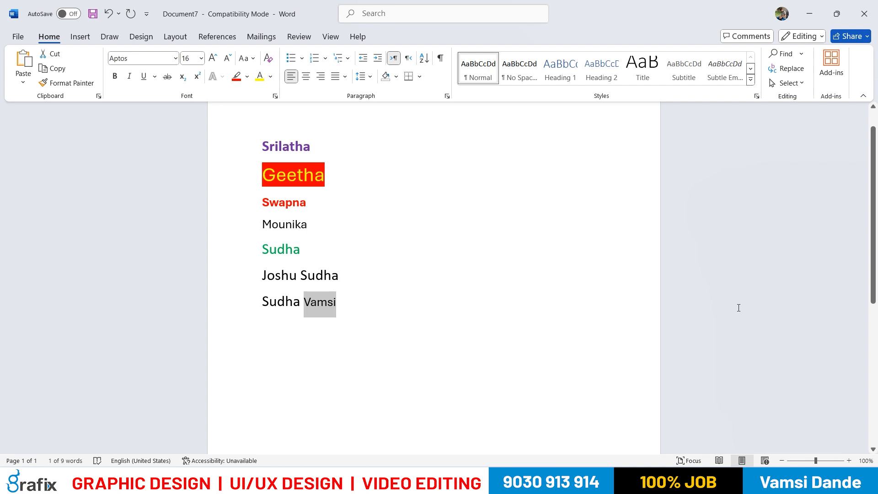
left_click(65, 85)
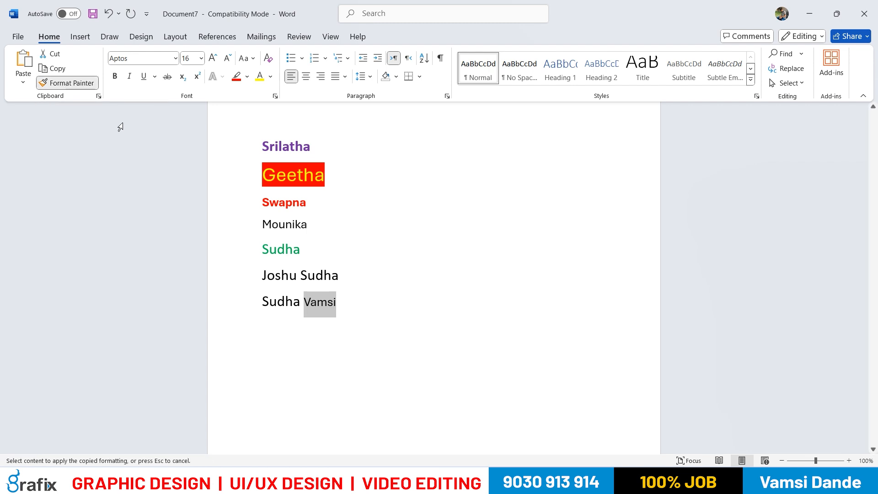
left_click_drag(263, 175, 329, 176)
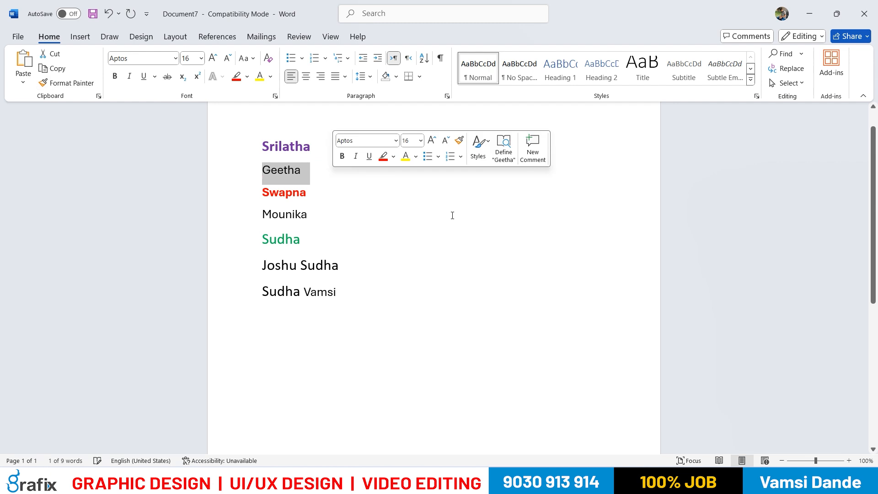
key("ctrl+z")
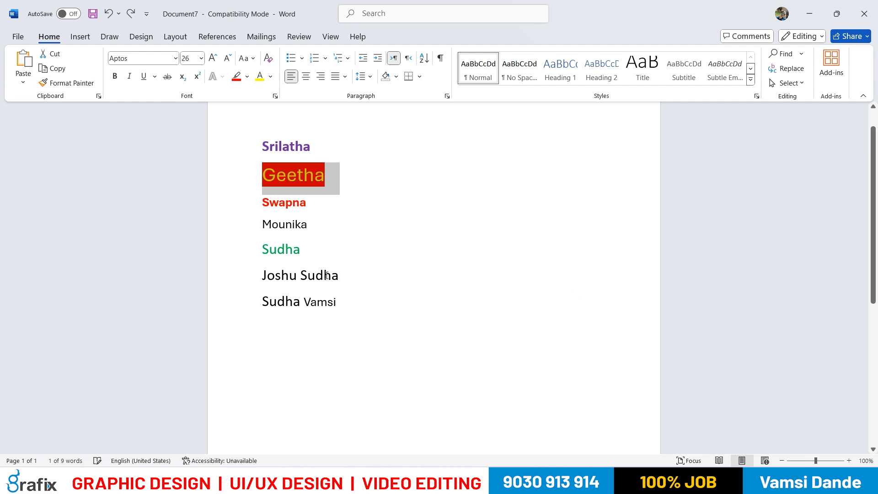
Copy the second name's formatting onto the last word of the final line with Format Painter
left_click(291, 179)
left_click_drag(318, 176, 261, 176)
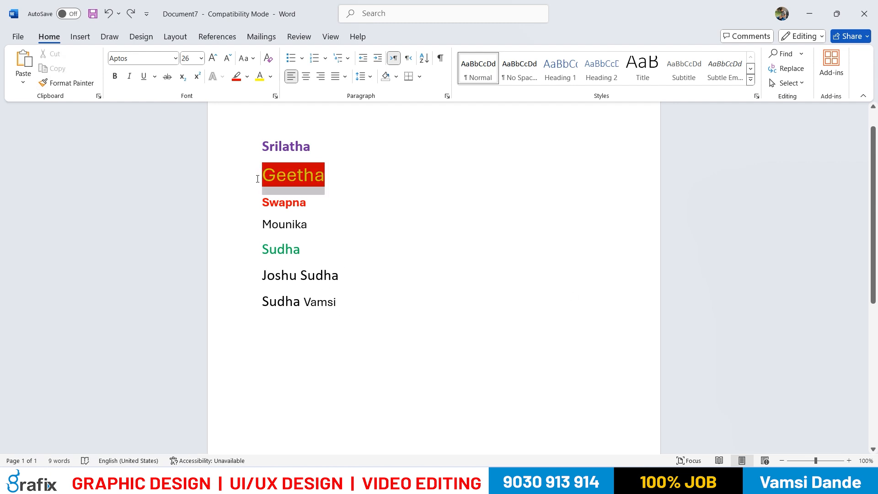
left_click(68, 83)
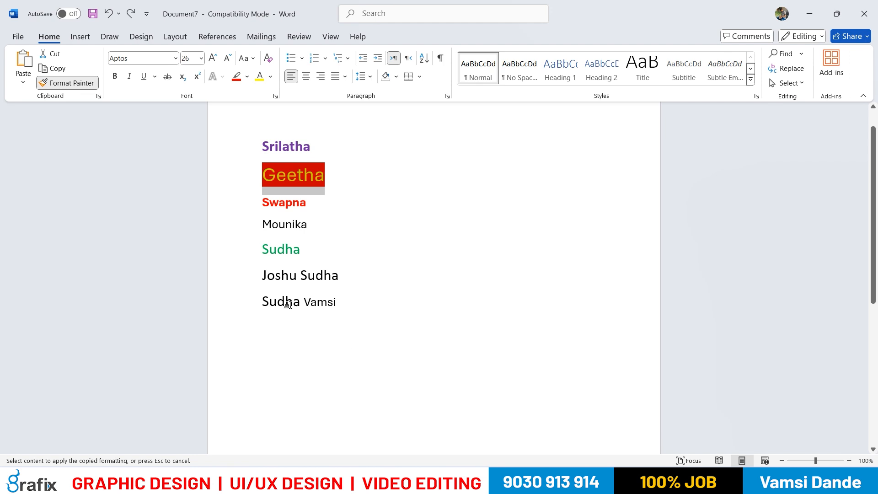
left_click_drag(303, 304, 337, 306)
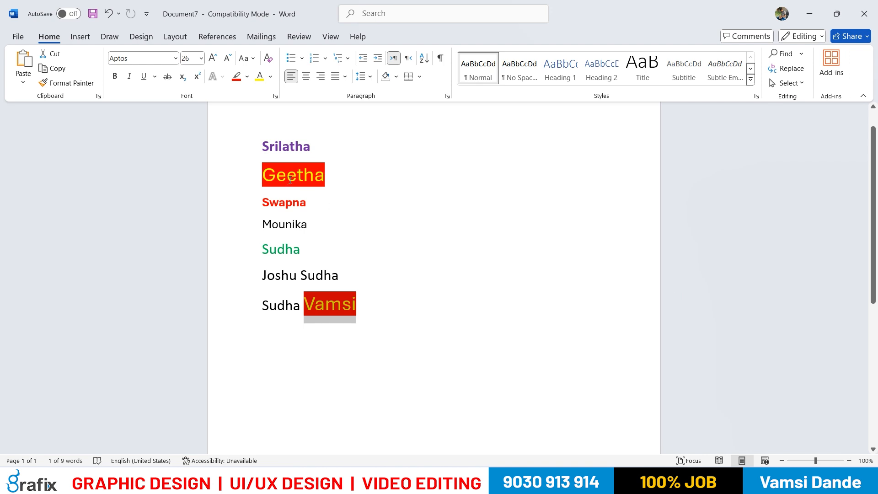
Undo the formatting copied onto the last word of the final line
left_click_drag(260, 173, 325, 178)
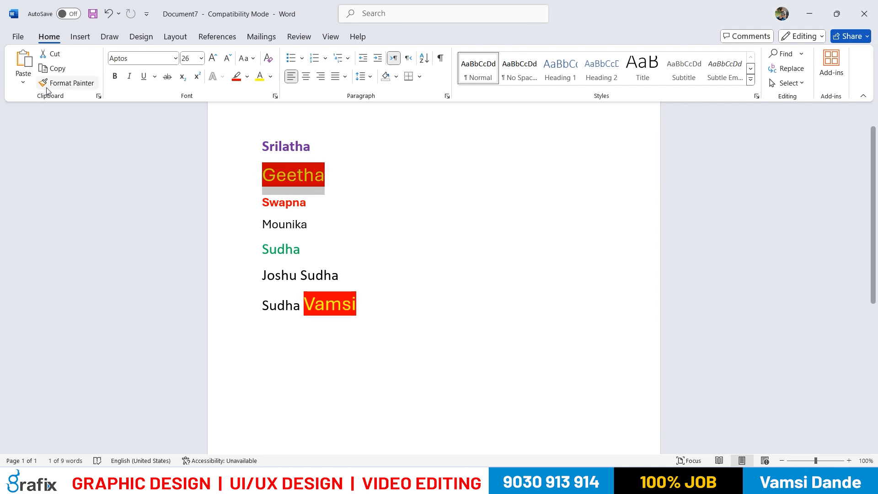
left_click_drag(301, 311, 359, 309)
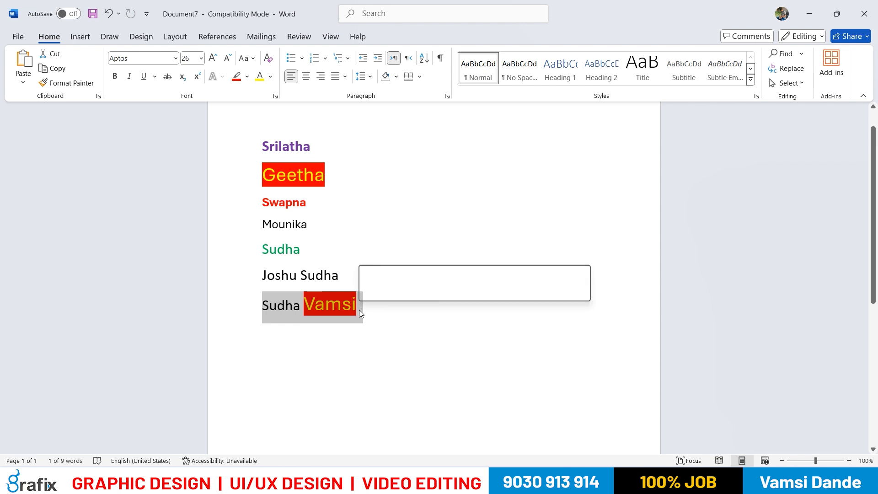
left_click(333, 336)
key("ctrl+z")
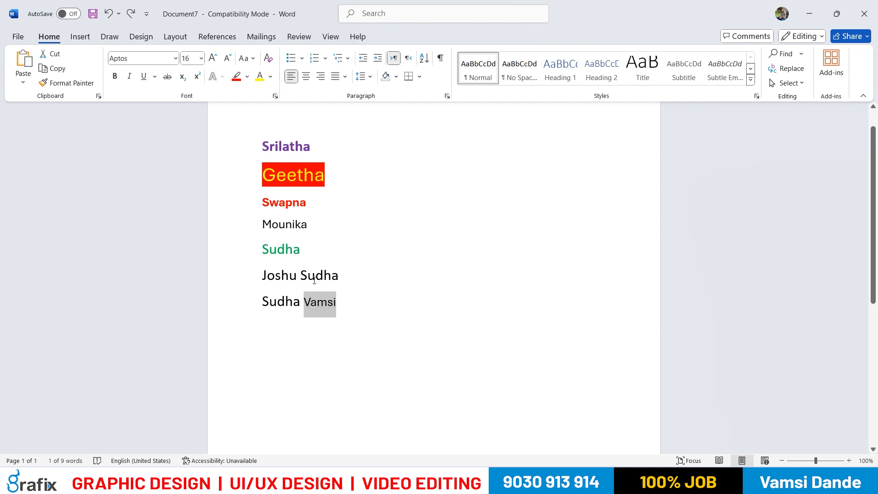
left_click(271, 77)
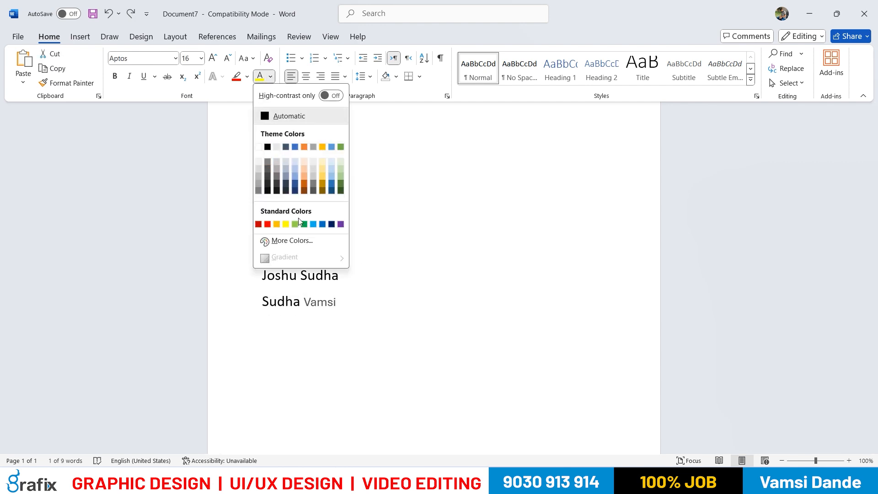
left_click(391, 109)
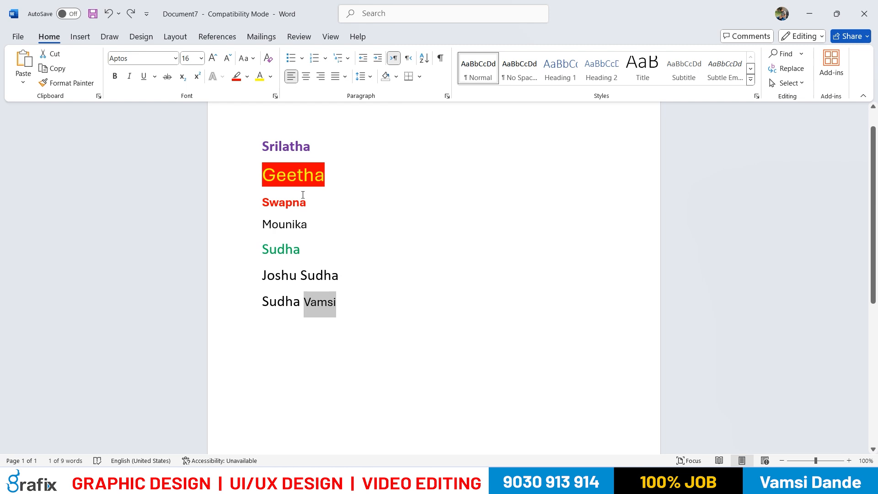
left_click(270, 77)
left_click(211, 264)
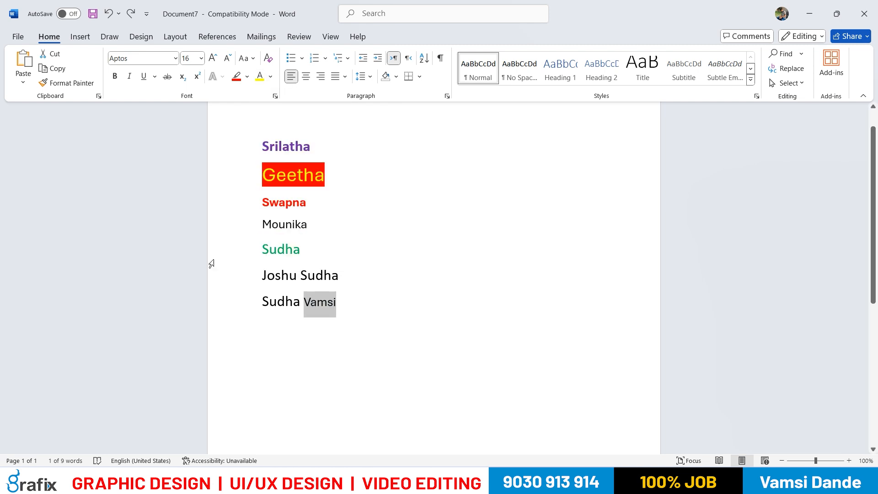
left_click(297, 188)
left_click_drag(263, 189, 324, 194)
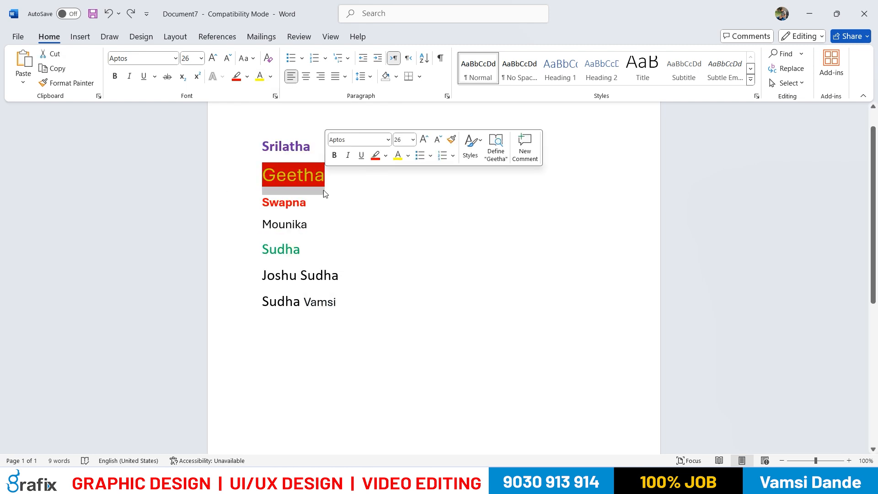
left_click_drag(306, 302, 338, 306)
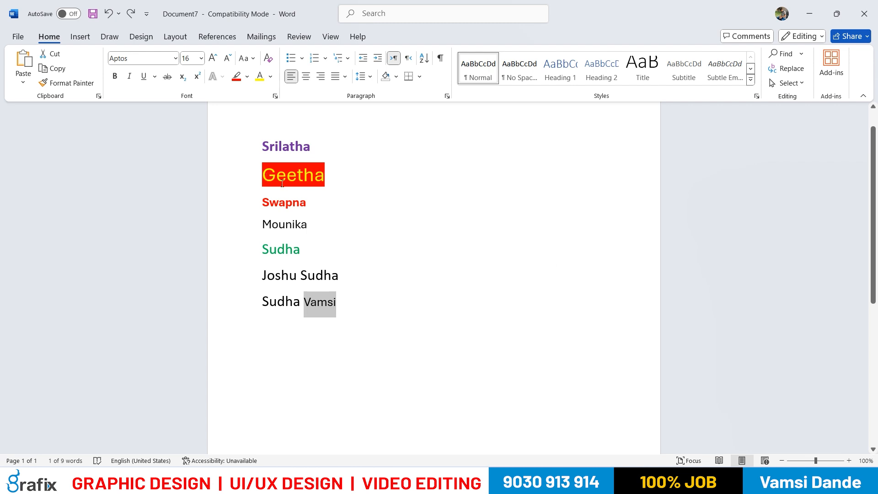
left_click_drag(265, 175, 314, 176)
mouse_move(302, 302)
left_mouse_down()
mouse_move(340, 305)
mouse_move(311, 298)
left_mouse_up()
left_click(347, 318)
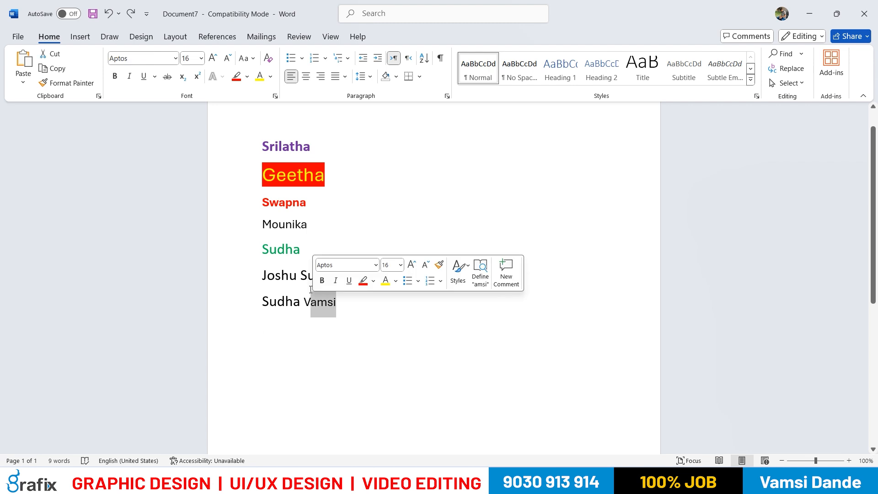
Copy the highlighted second name's formatting onto the plain last word of the final line with Format Painter
left_click_drag(326, 176, 262, 176)
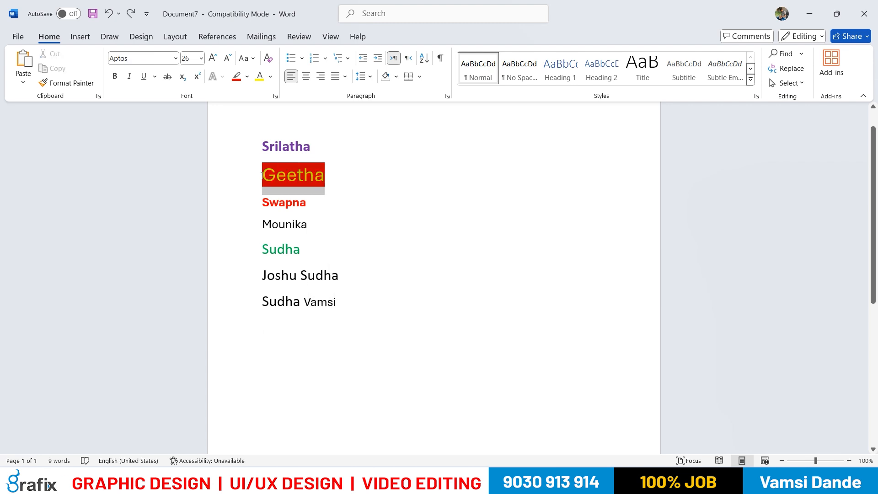
left_click(87, 85)
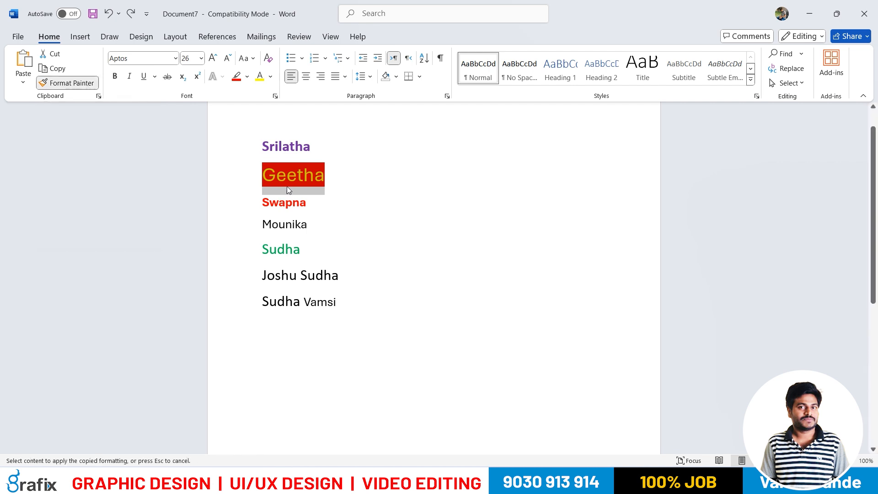
left_click_drag(304, 303, 337, 304)
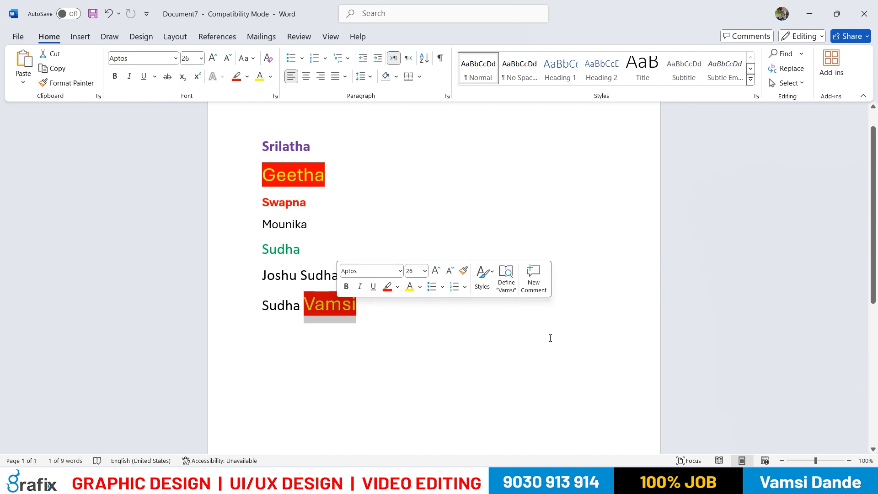
left_click(326, 305)
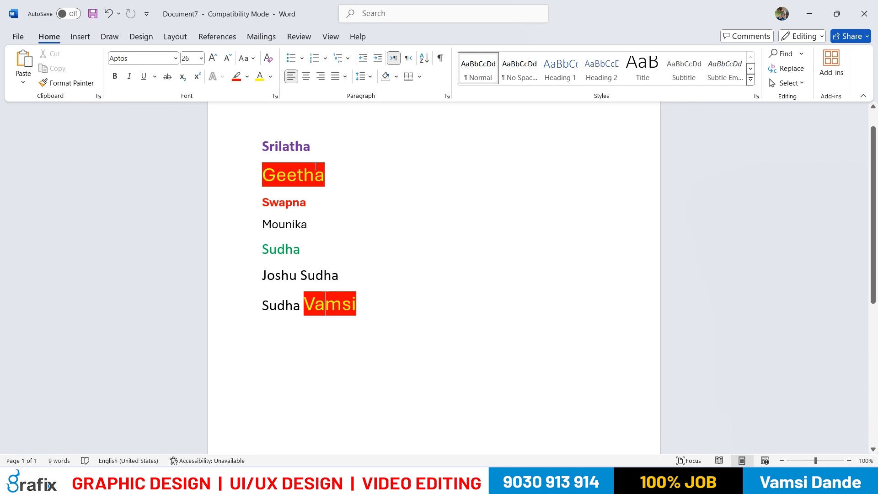
Copy the highlighted last word's formatting onto the second word of the line above with Format Painter, and undo it
left_click_drag(306, 299, 357, 311)
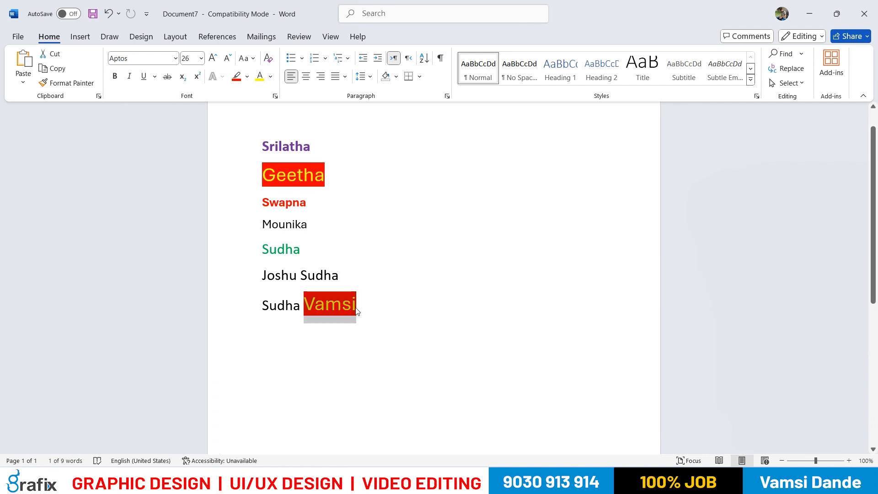
left_click_drag(308, 276, 302, 277)
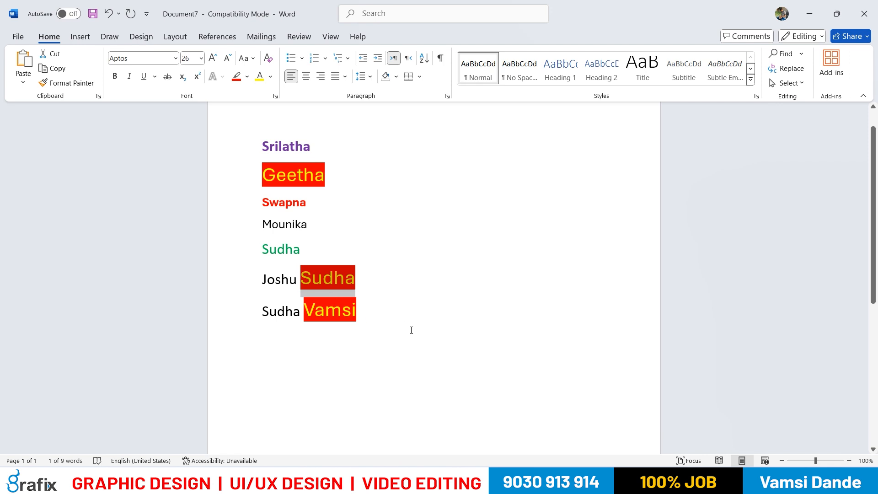
key("ctrl+z")
Add blank lines below the final line and generate sample paragraphs there with =rand()
left_click(393, 356)
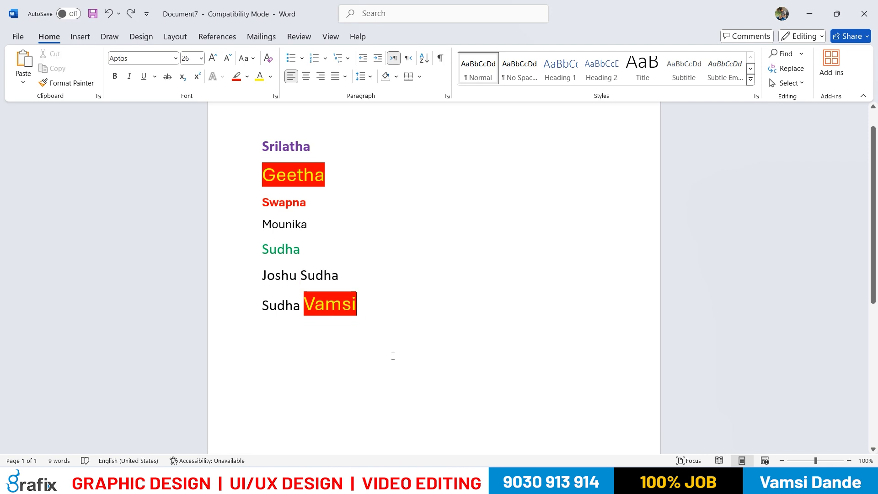
key("Return")
key("Return")
key("Return")
key("Return")
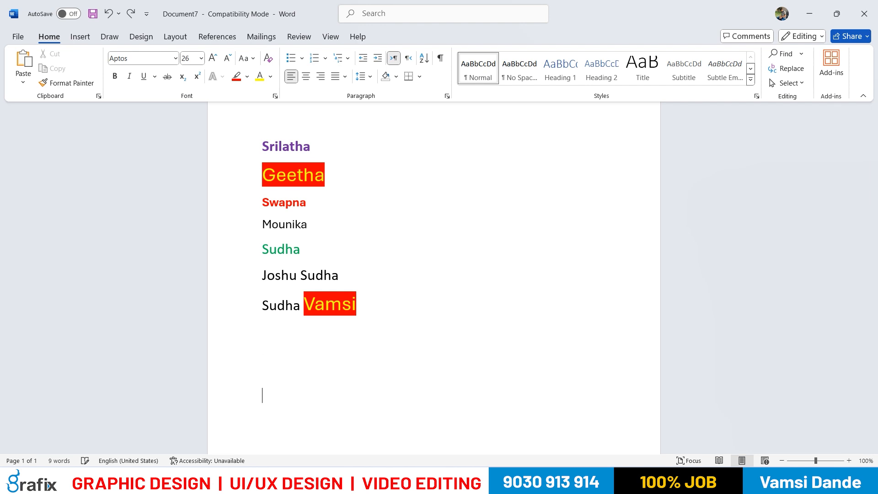
scroll(375, 337, "down", 4)
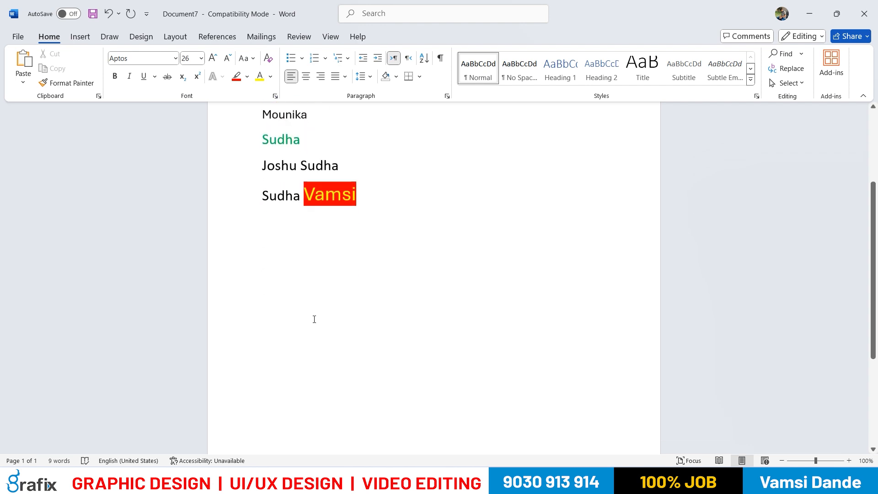
key("alt+Tab")
scroll(314, 319, "down", 10)
scroll(307, 328, "down", 6)
scroll(306, 327, "up", 4)
key("alt+Tab")
type("=")
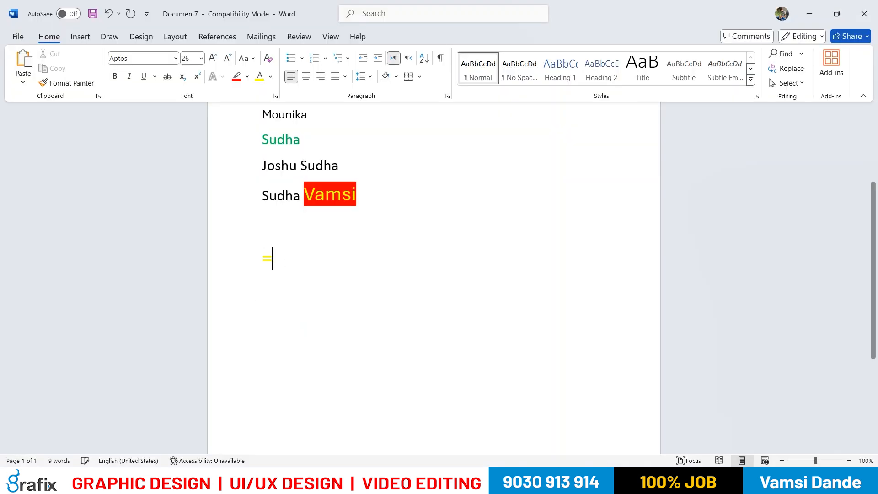
type("rand()")
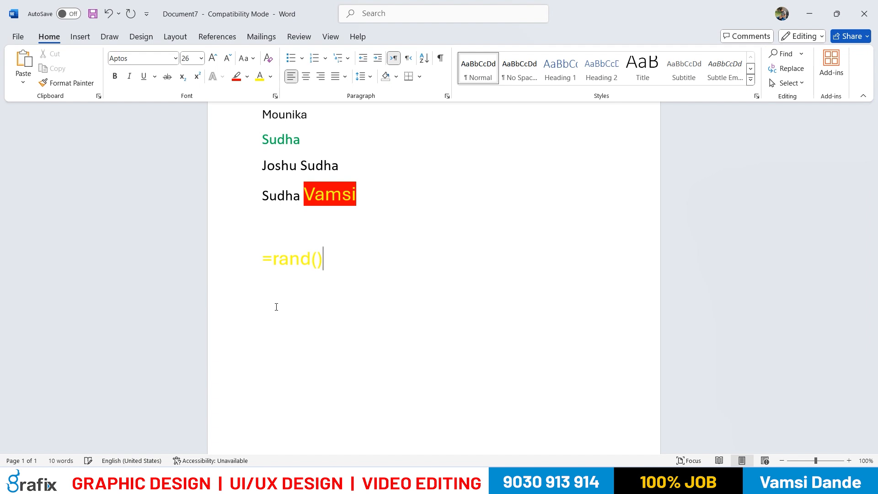
key("Return")
Delete the generated sample text that follows "You can also type a keyword to" in the first paragraph
scroll(314, 288, "down", 4)
scroll(318, 281, "down", 3)
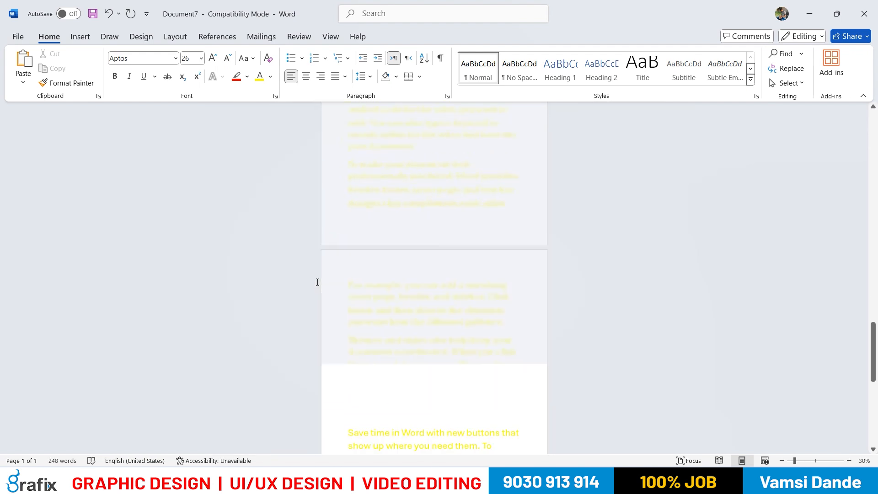
scroll(352, 272, "up", 3)
scroll(457, 265, "up", 2)
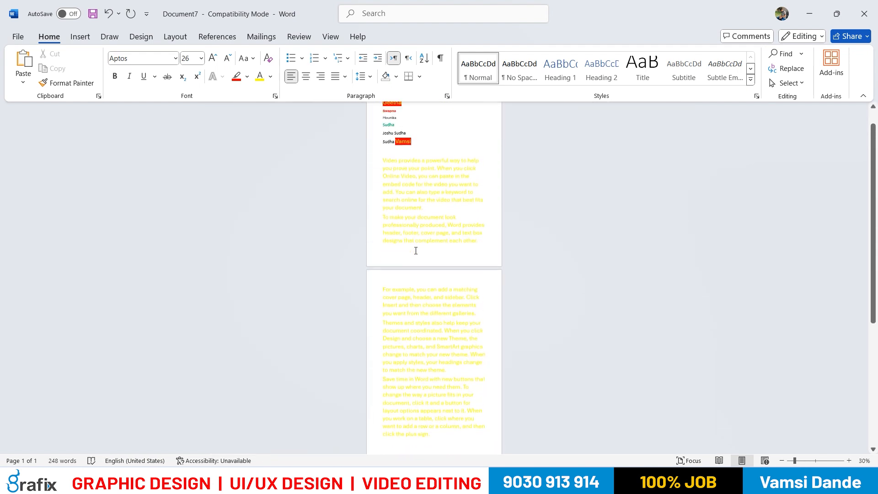
left_click_drag(388, 208, 472, 414)
key("Delete")
scroll(479, 320, "up", 6)
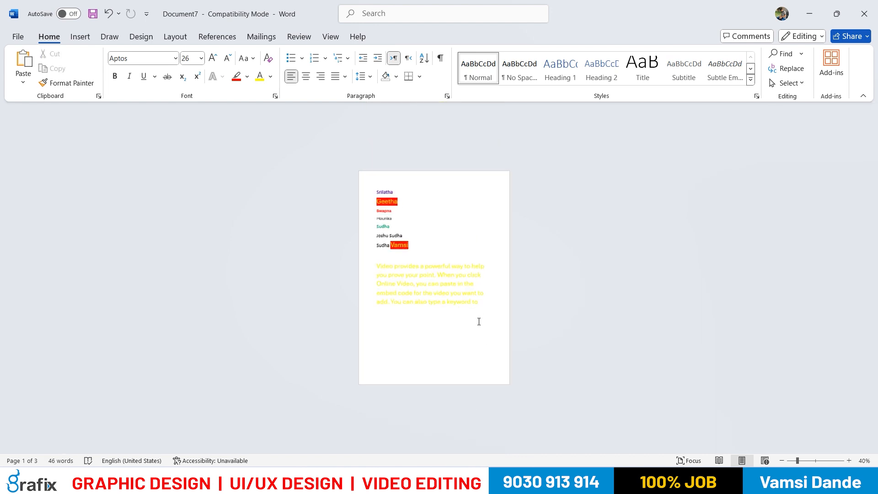
Set the remaining sample paragraph's font size to 14 and its font color to Automatic
left_click_drag(281, 210, 568, 306)
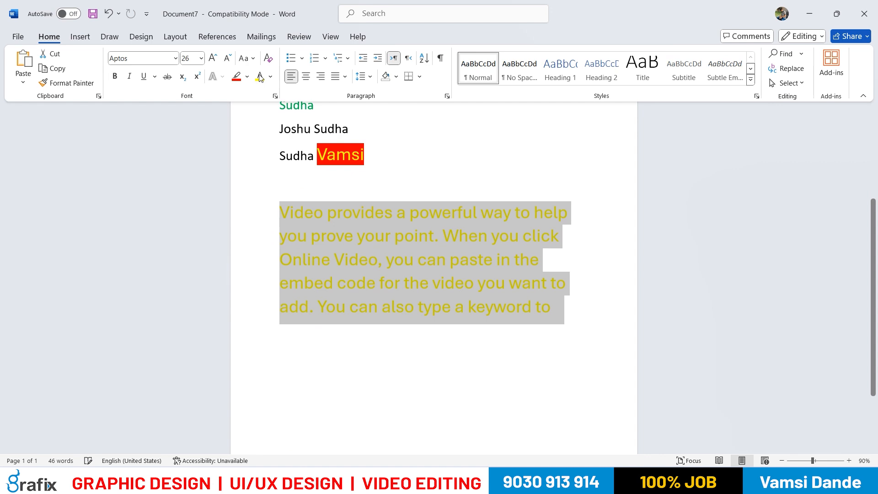
left_click(202, 58)
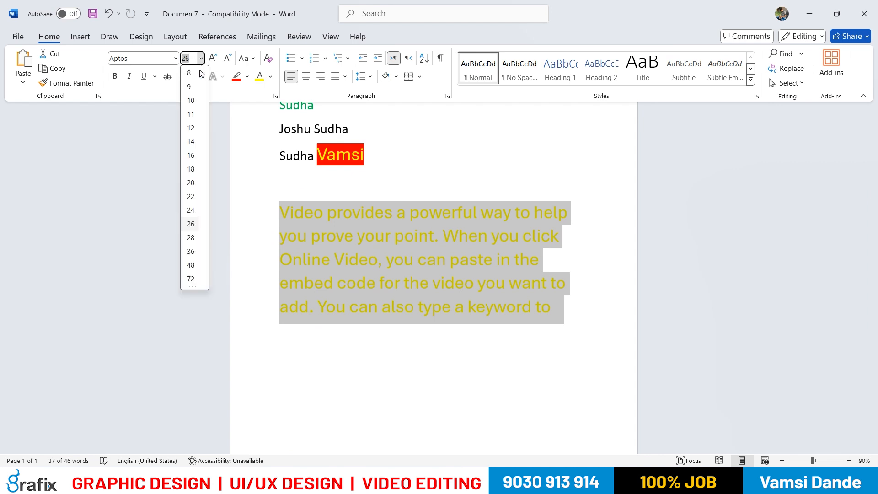
left_click(190, 144)
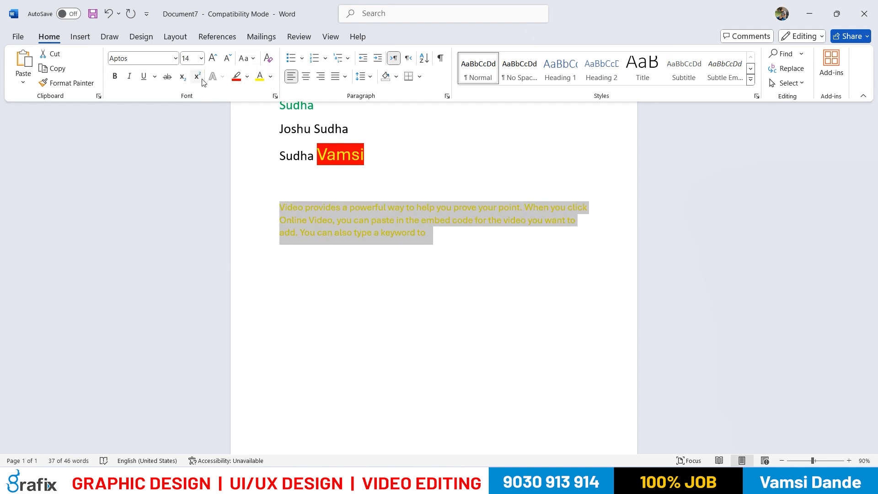
left_click(270, 76)
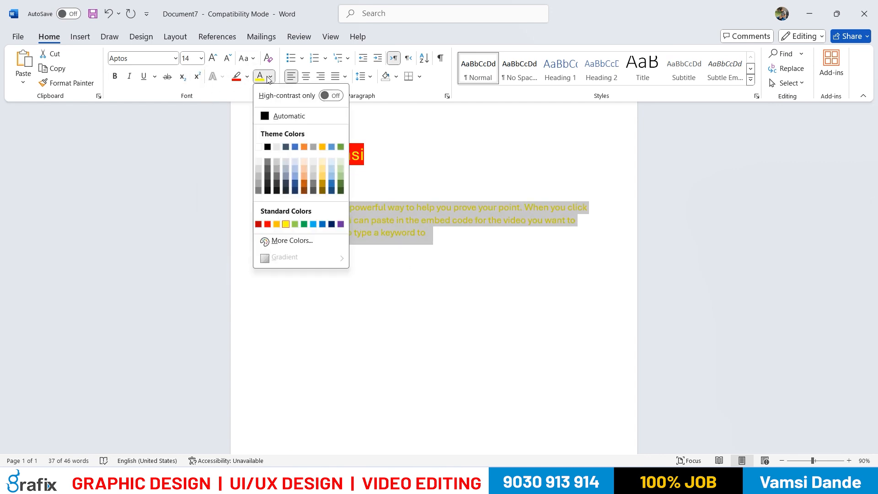
left_click(270, 117)
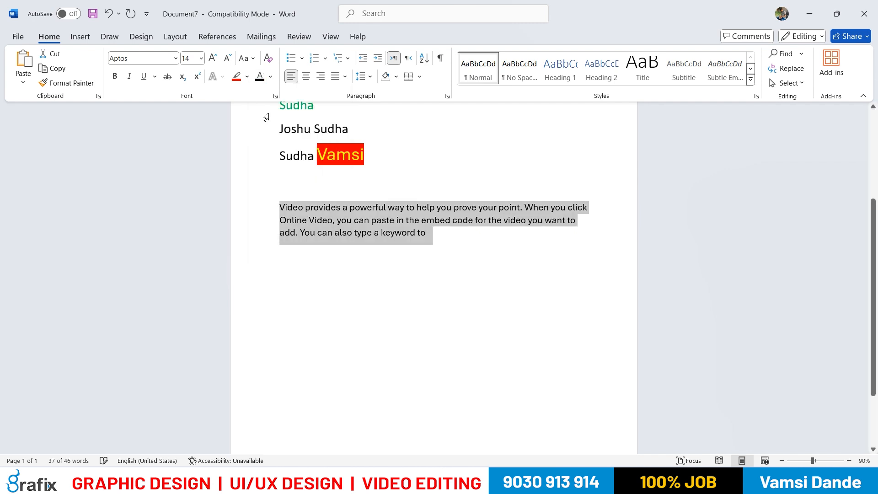
left_click(350, 194)
Format the words "prove your point" in the sample paragraph as bold red text with yellow highlighting
left_click_drag(521, 209, 462, 208)
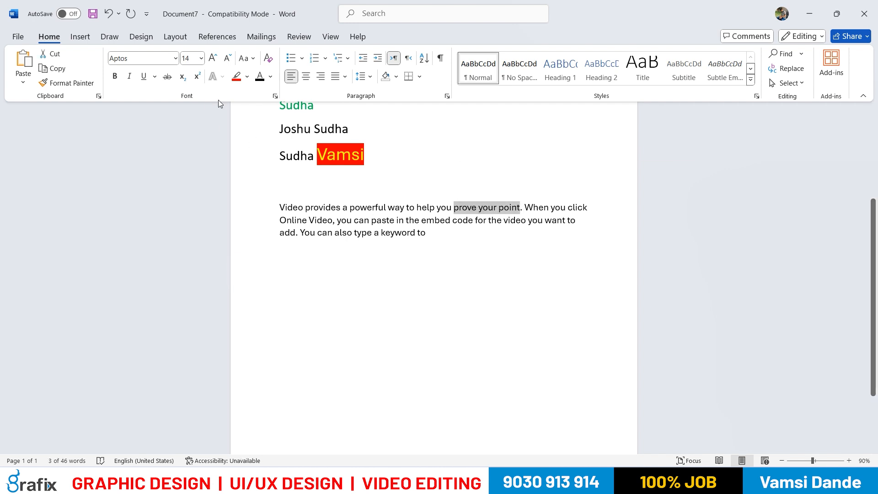
left_click(115, 77)
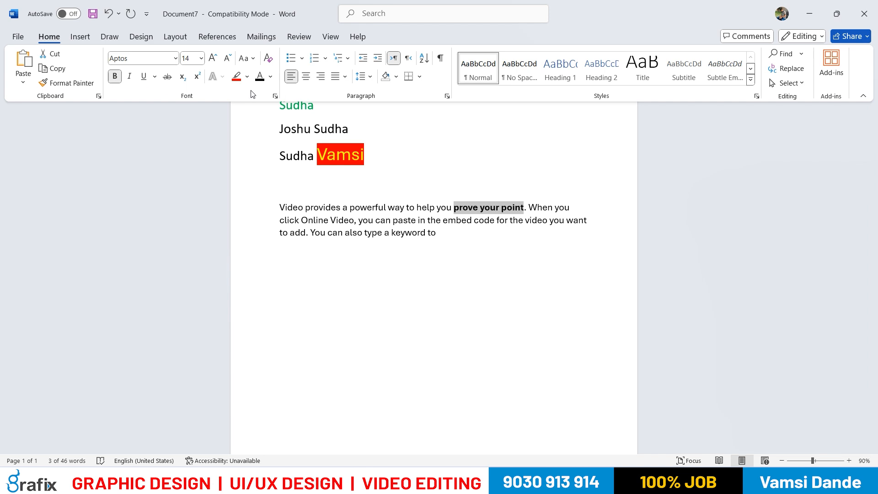
left_click(270, 77)
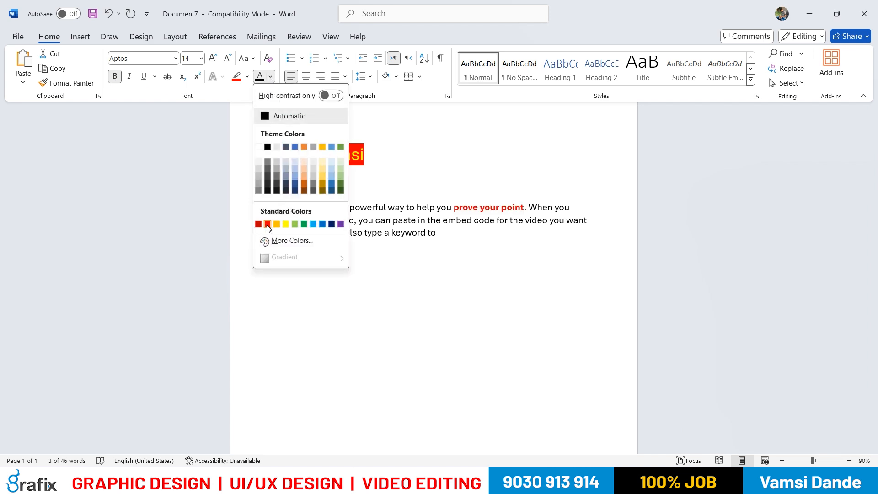
left_click(268, 224)
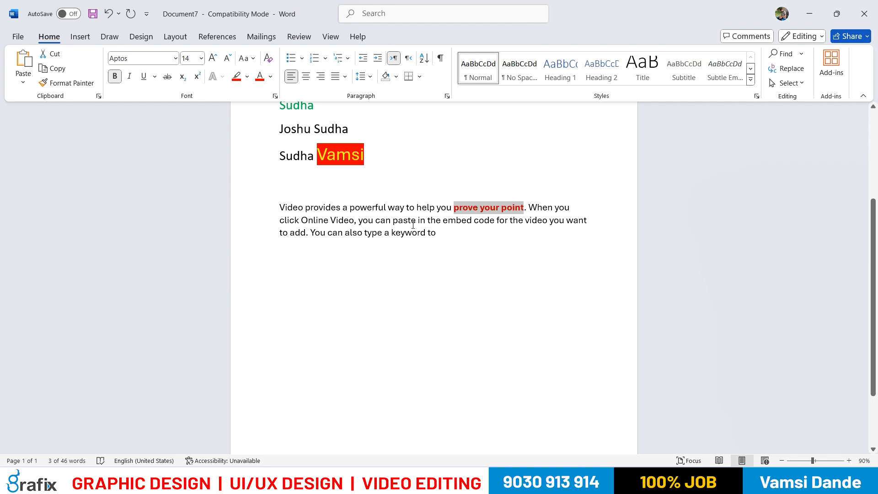
left_click(247, 76)
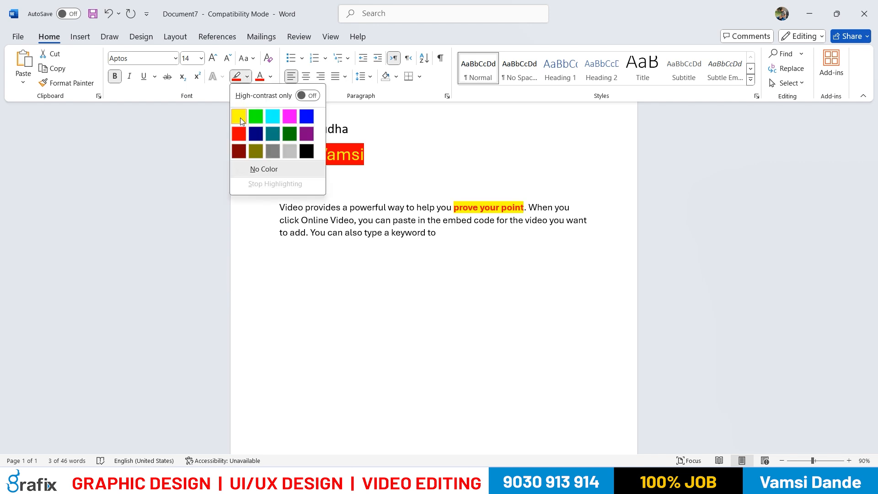
left_click(238, 117)
left_click(458, 269)
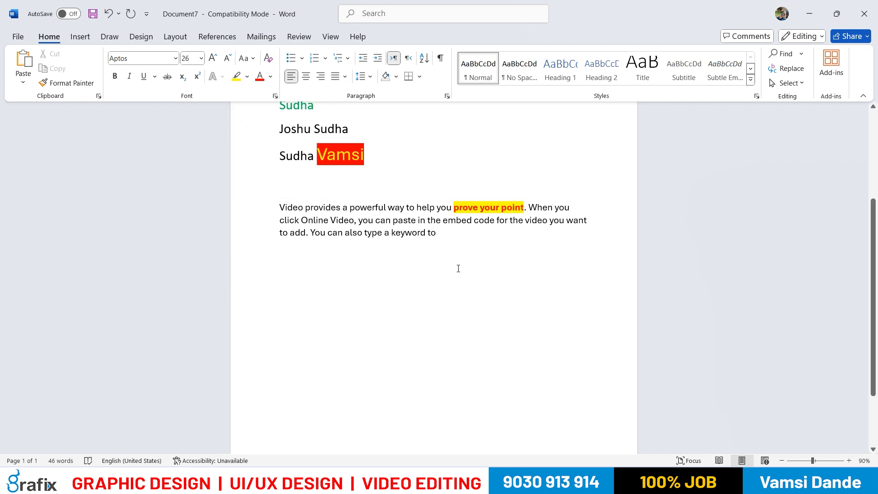
left_click_drag(454, 207, 524, 207)
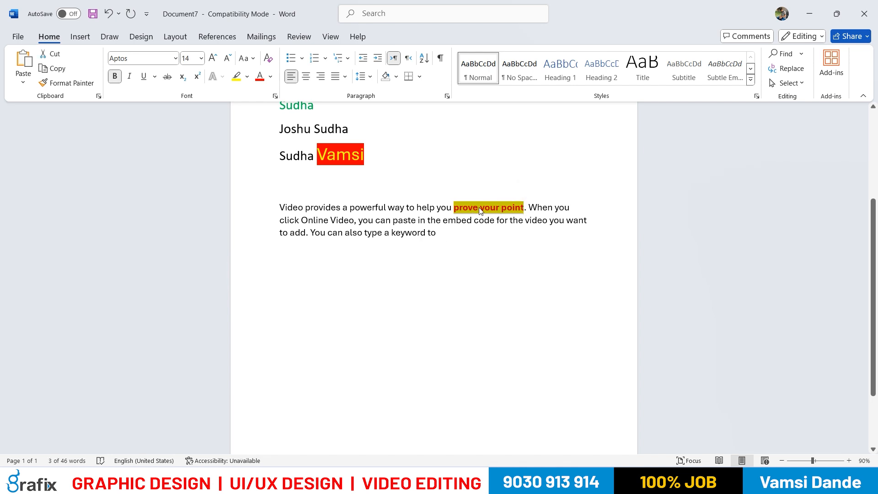
left_click_drag(329, 221, 392, 222)
left_click(365, 282)
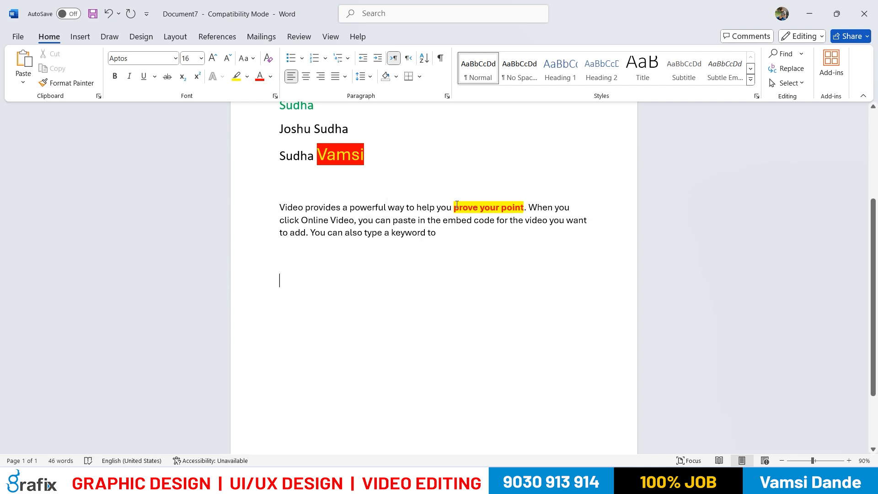
Use Format Painter to copy the formatting of "prove your point" onto "embed code" in the sample paragraph
left_click_drag(453, 207, 524, 207)
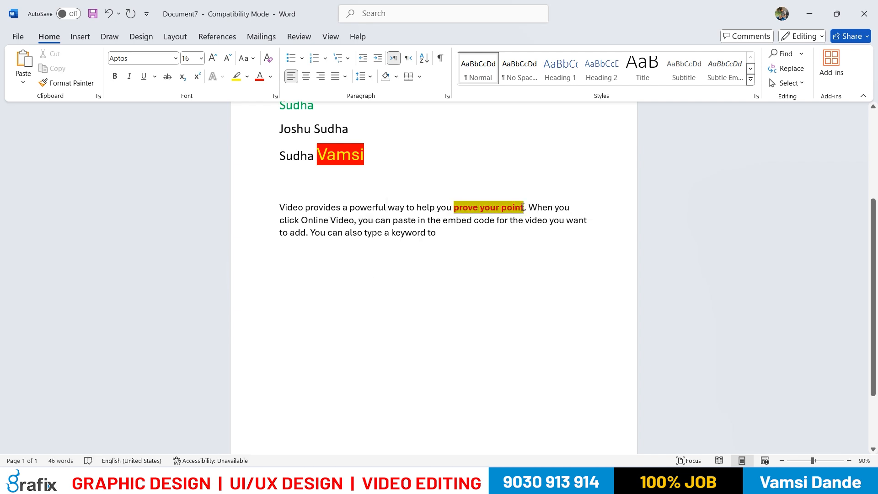
left_click(85, 87)
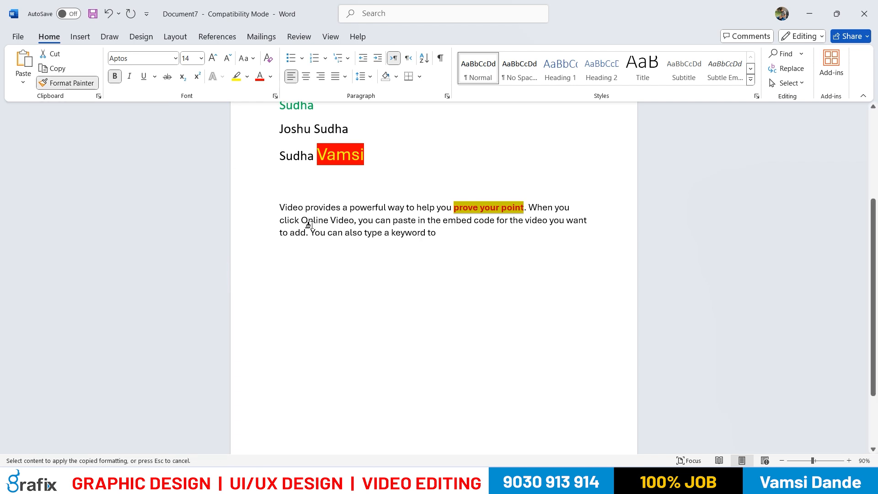
left_click_drag(442, 221, 497, 222)
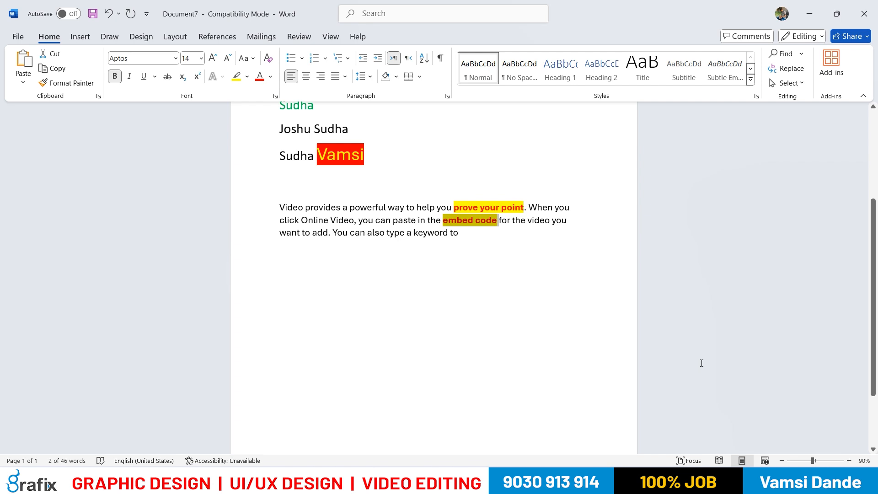
Use Format Painter to copy the formatting of "embed code" onto "Online Video" in the sample paragraph
left_click_drag(310, 221, 353, 222)
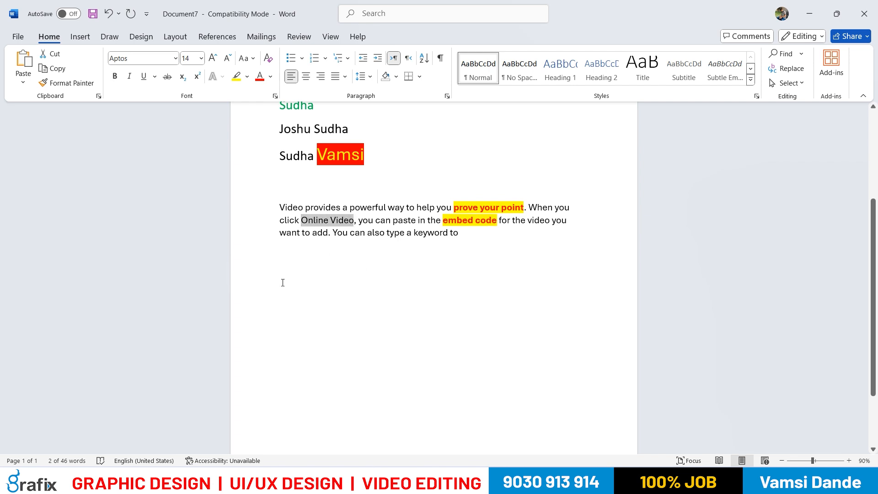
left_click_drag(442, 221, 498, 222)
left_click(67, 84)
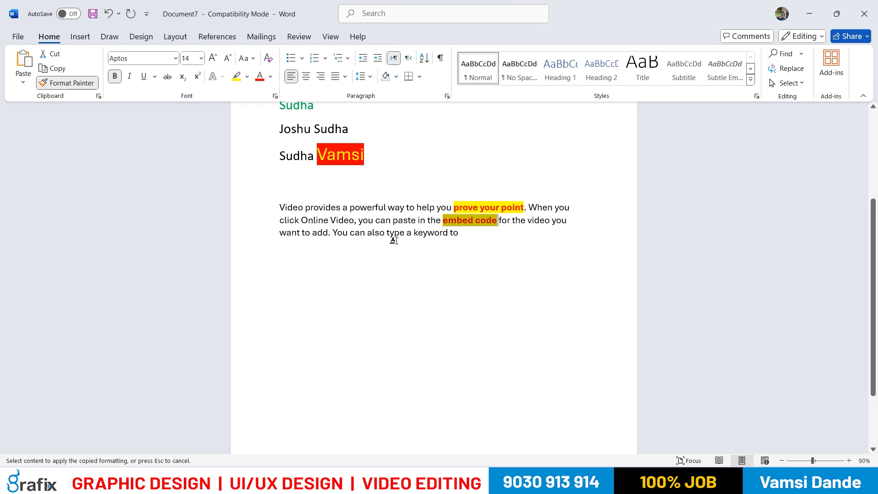
left_click_drag(301, 221, 357, 222)
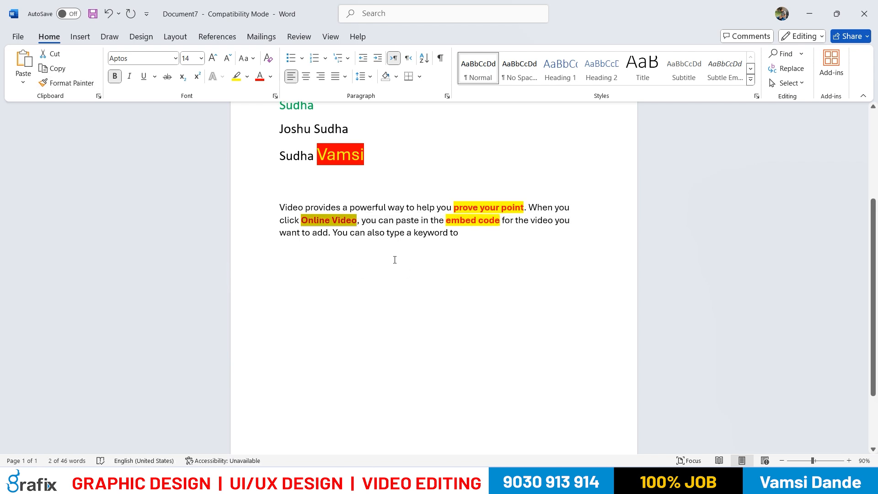
left_click(427, 285)
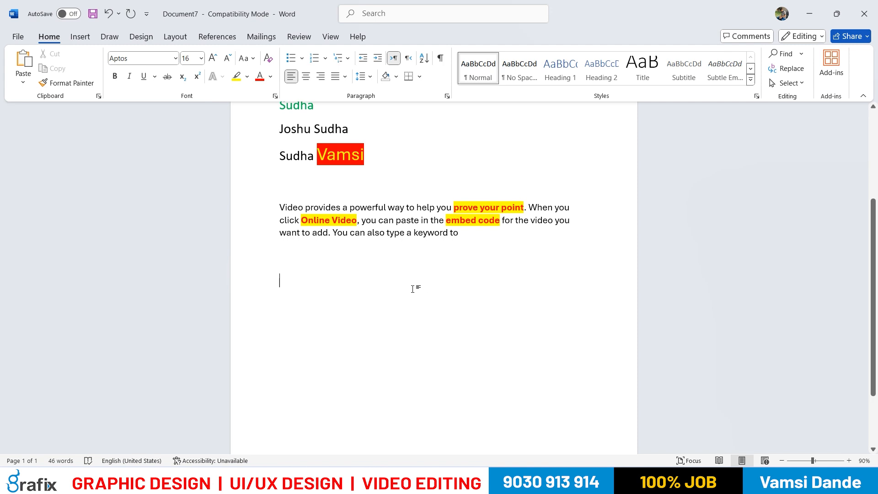
Undo both Format Painter applications and the yellow highlight on "prove your point"
key("ctrl+z")
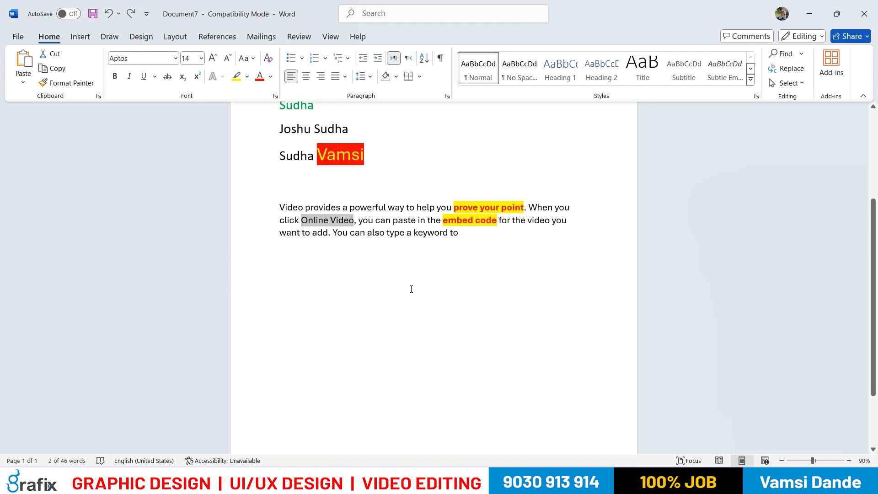
key("ctrl+z")
key("ctrl+z")
left_click(402, 285)
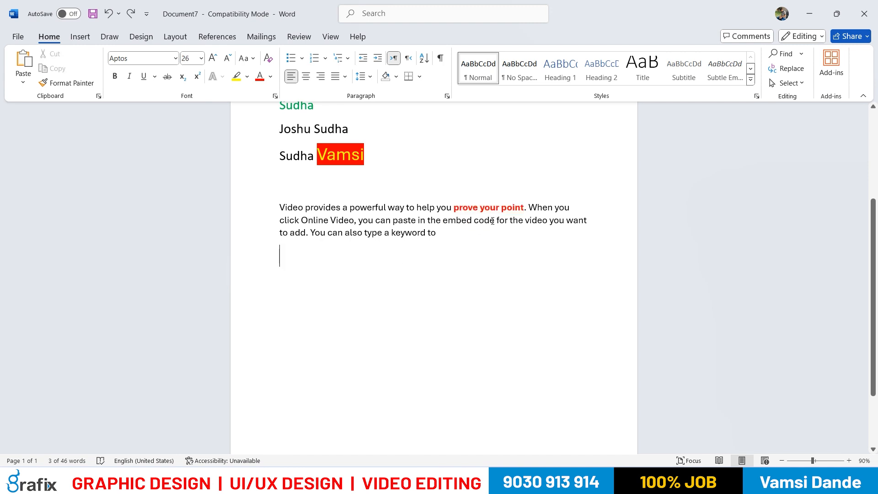
Highlight the words "prove your point" in bright green
left_click_drag(454, 207, 517, 207)
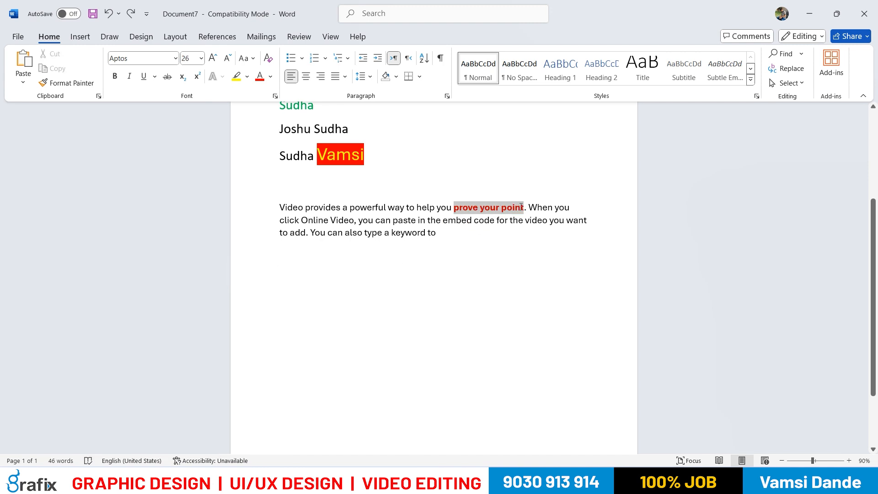
left_click(247, 76)
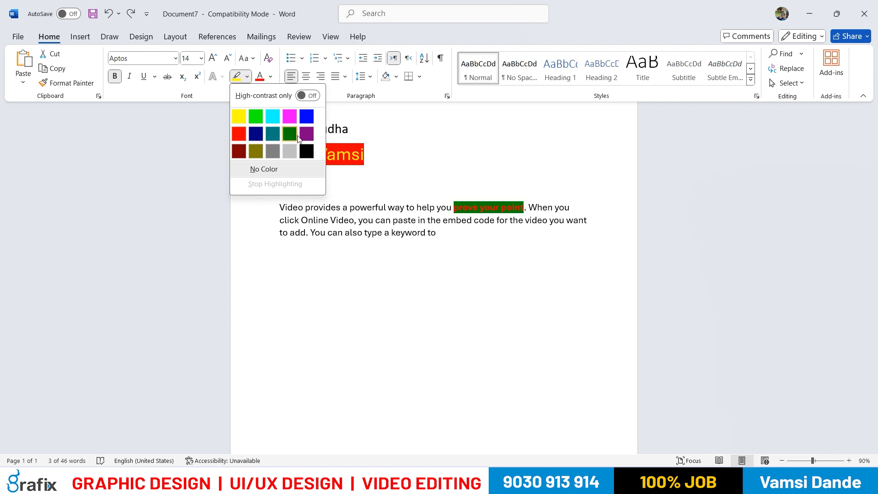
left_click(257, 116)
left_click(476, 322)
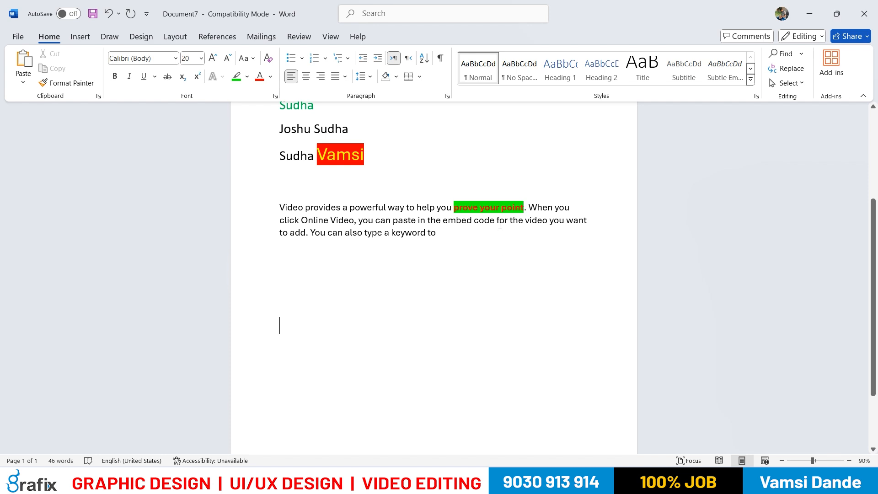
Copy the plain black name below the bold red name and paste it on a new line after the last name
left_click_drag(524, 205, 454, 207)
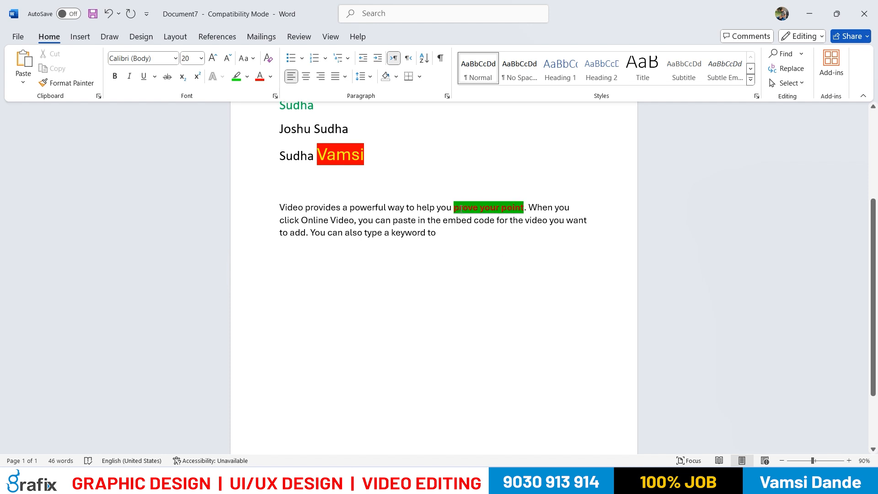
scroll(435, 330, "up", 1)
scroll(435, 330, "up", 1)
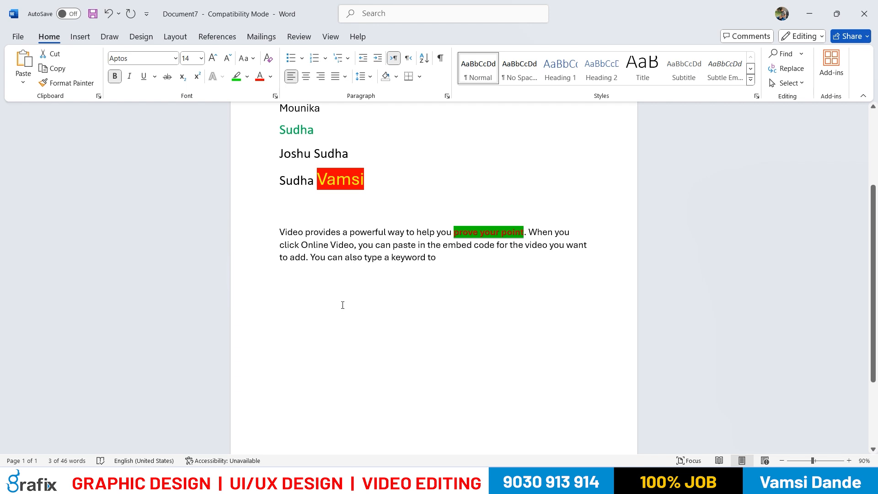
scroll(342, 305, "up", 2)
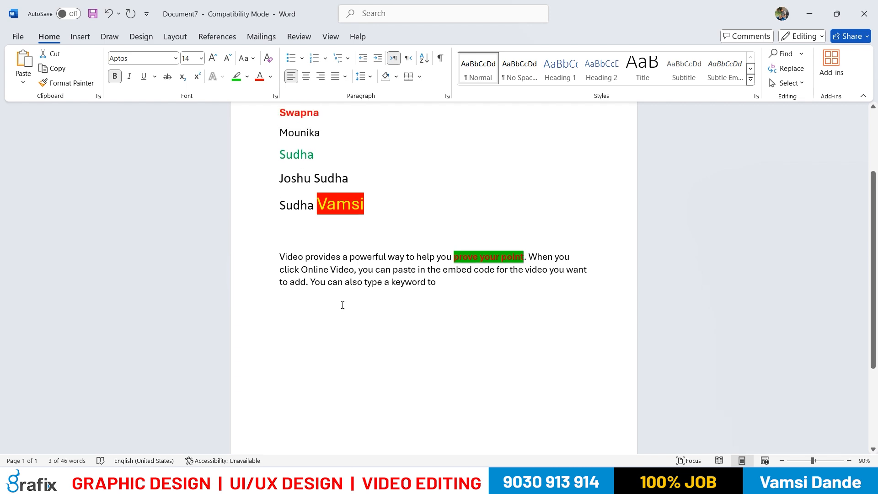
scroll(343, 305, "up", 6)
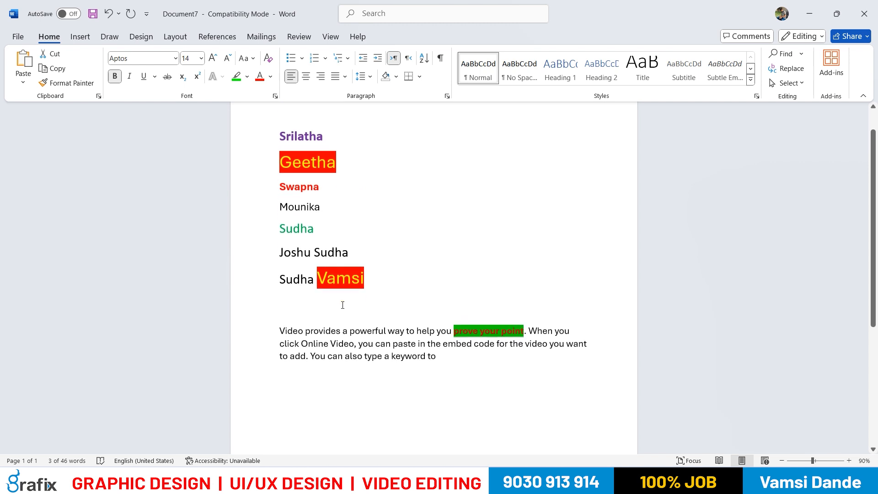
double_click(295, 208)
key("ctrl+c")
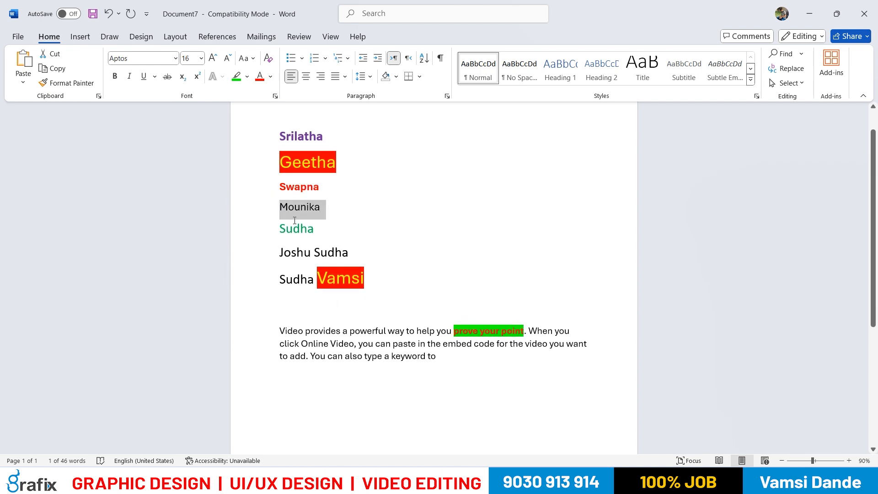
left_click(370, 282)
key("Return")
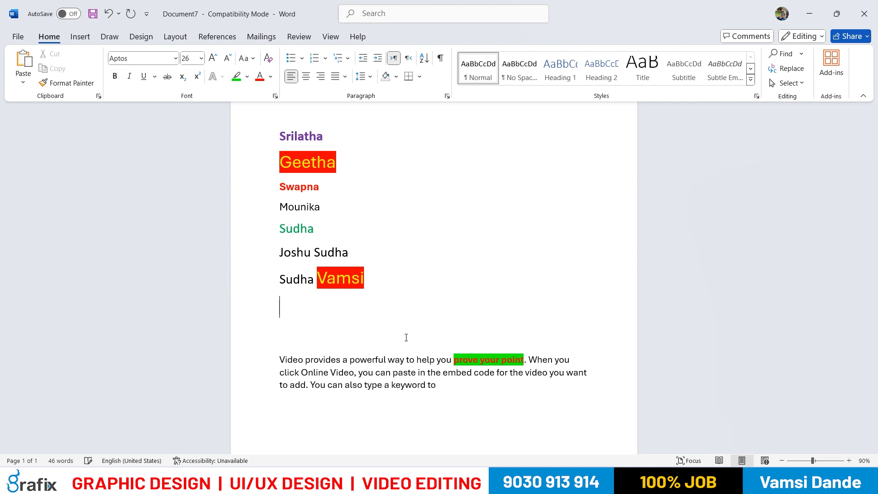
key("ctrl+v")
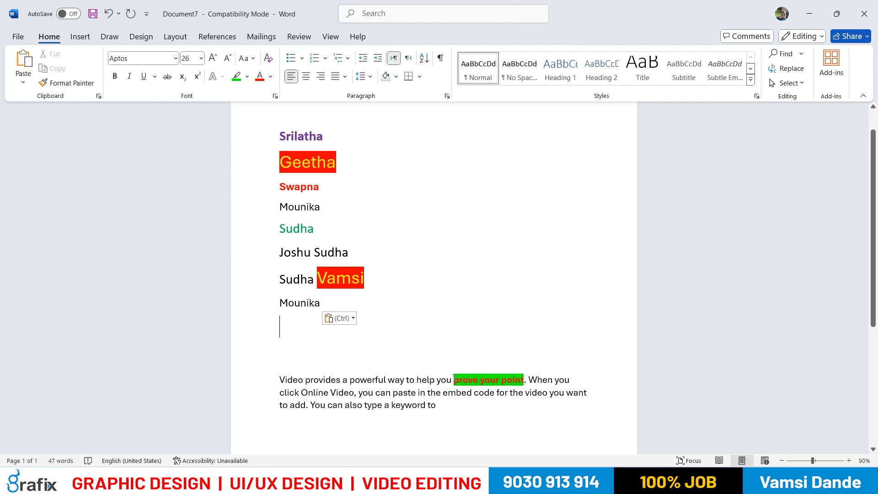
Copy only the formatting of the green-highlighted words "prove your point" in the sample paragraph
left_click_drag(454, 379, 523, 380)
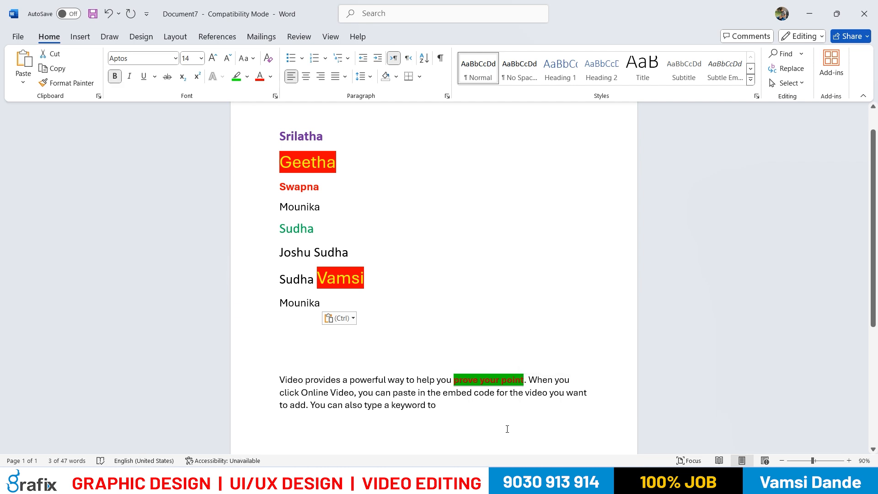
key("ctrl")
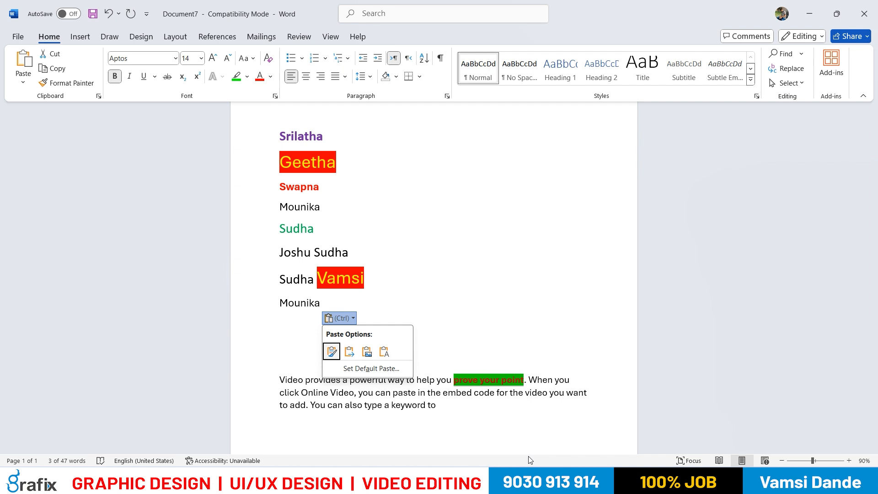
key("Escape")
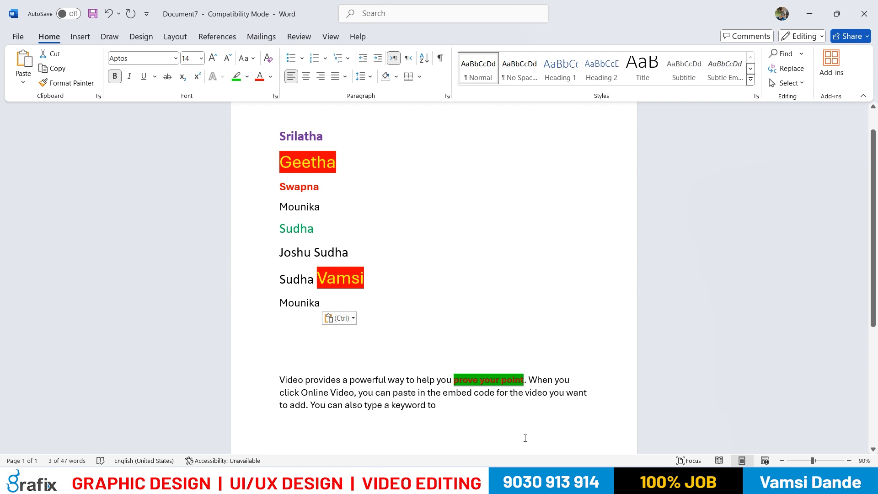
left_click(521, 380)
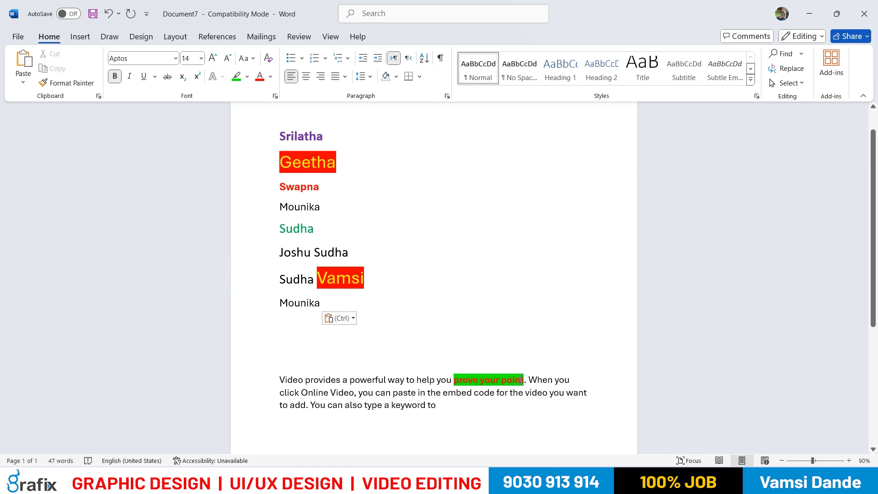
scroll(350, 316, "down", 3)
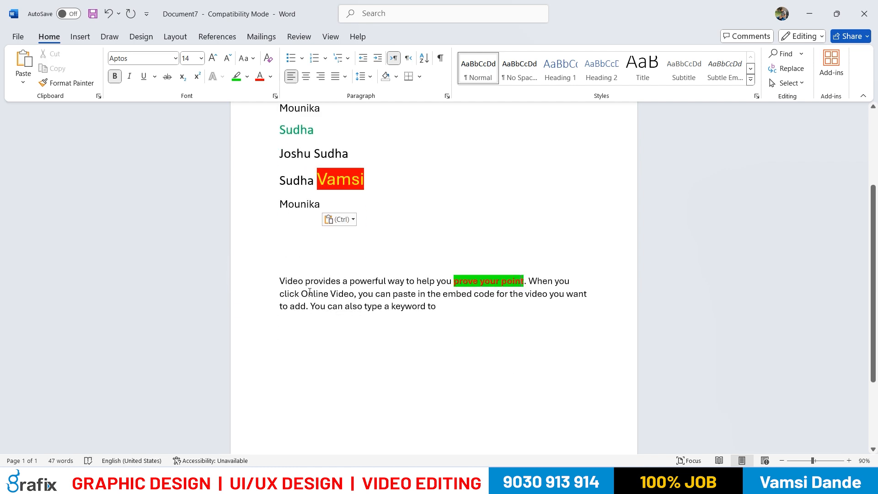
Paste the copied formatting onto "Online Video" and "also type a keyword to" in the sample paragraph
left_click_drag(303, 293, 354, 294)
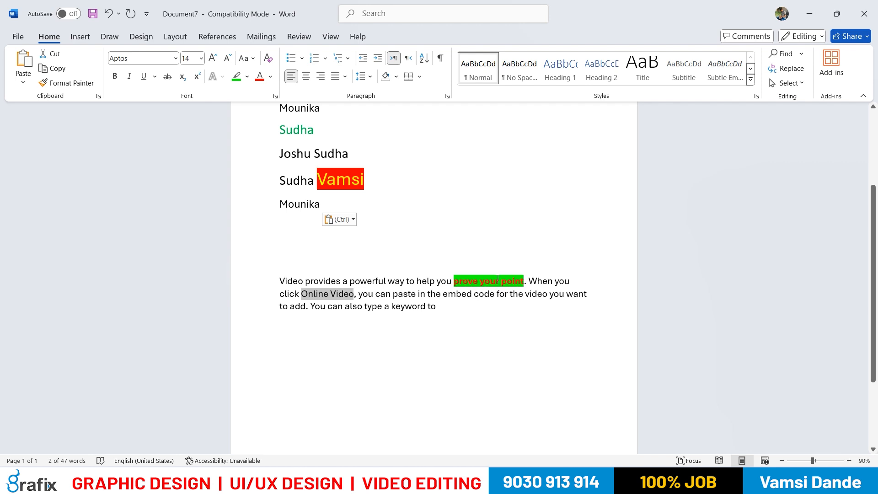
key("ctrl+shift+v")
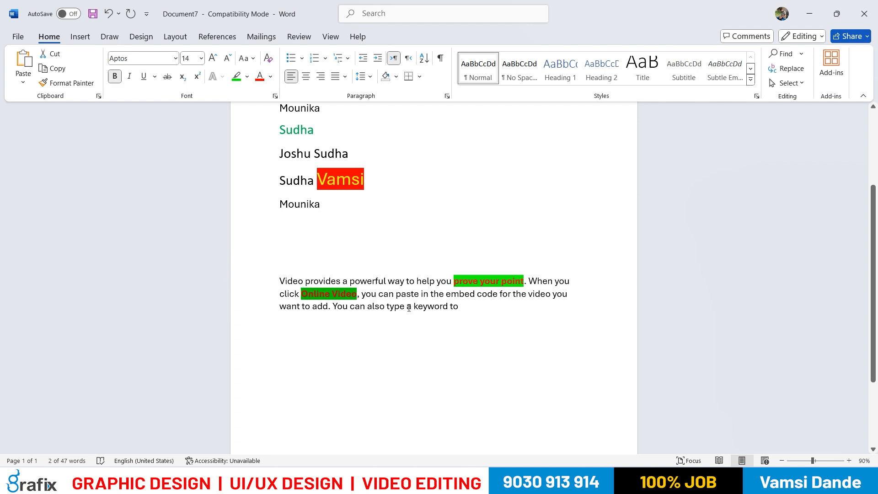
left_click_drag(368, 307, 455, 315)
key("ctrl+shift+v")
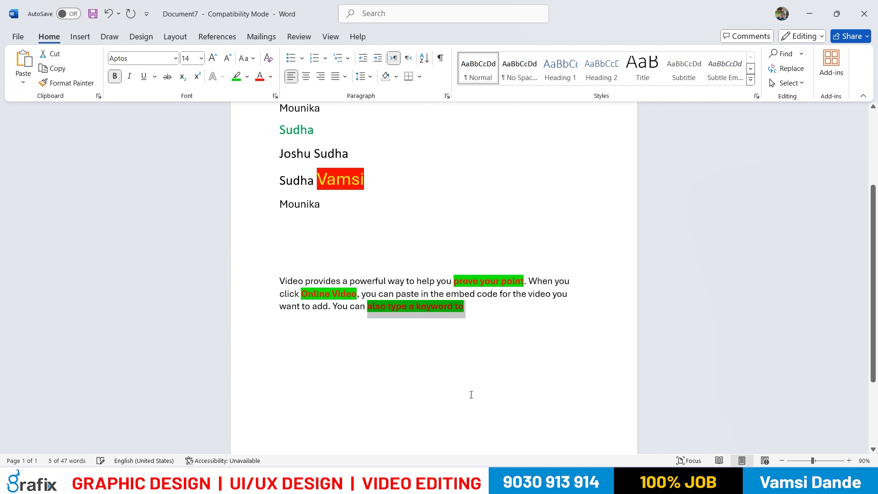
left_click(468, 403)
Switch to the MS Office-1.txt notes in Notepad and copy the line "Ctrl+N = TO Create a New Document"
key("alt+Tab")
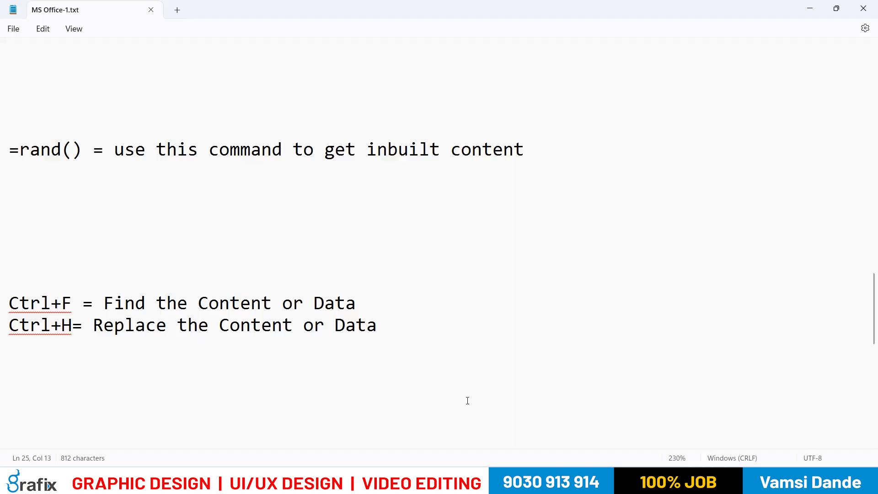
scroll(434, 307, "up", 11)
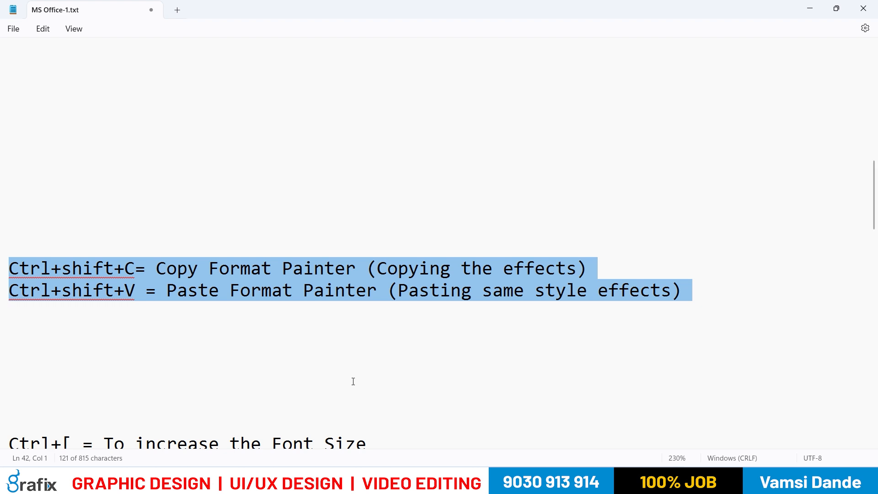
scroll(352, 380, "down", 3)
scroll(284, 373, "up", 5)
scroll(284, 373, "up", 8)
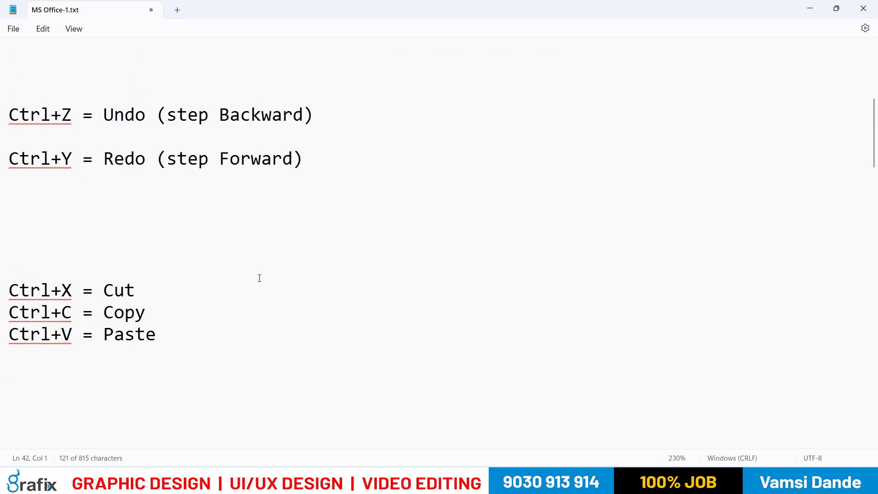
left_click_drag(374, 135, 16, 134)
triple_click(208, 129)
key("ctrl+c")
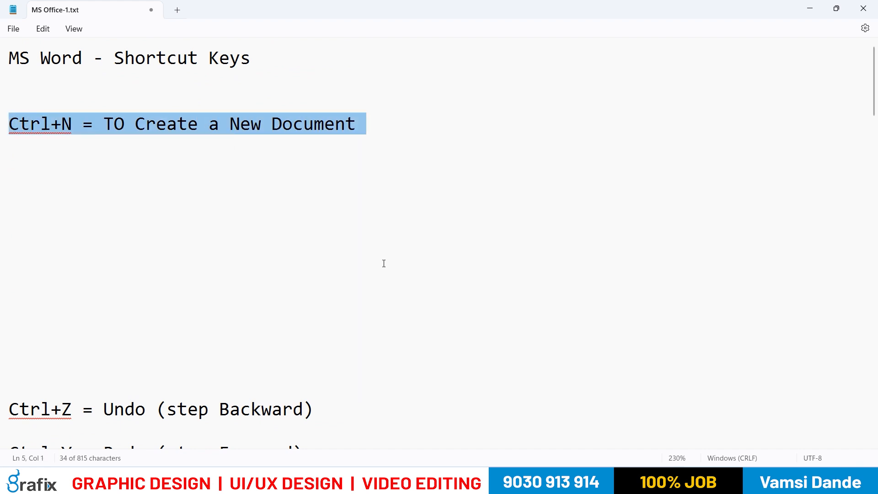
Switch back to Word and paste the copied shortcut line on a new line below the sample paragraph
key("alt+Tab")
scroll(462, 384, "down", 1)
left_click(368, 318)
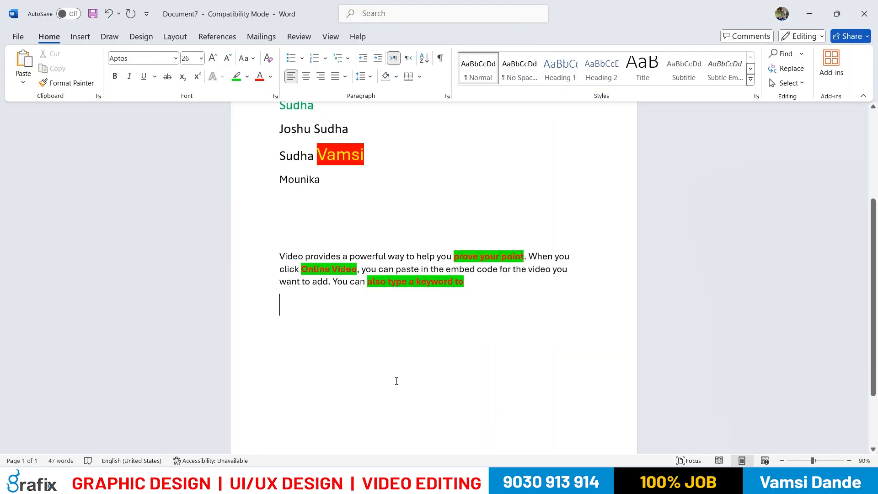
scroll(396, 381, "down", 3)
scroll(339, 256, "up", 9)
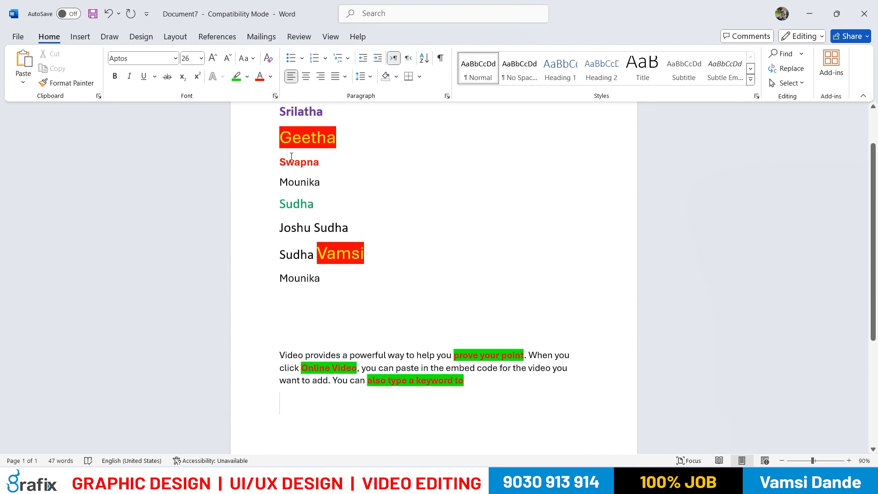
scroll(322, 327, "down", 4)
scroll(323, 348, "down", 3)
key("Return")
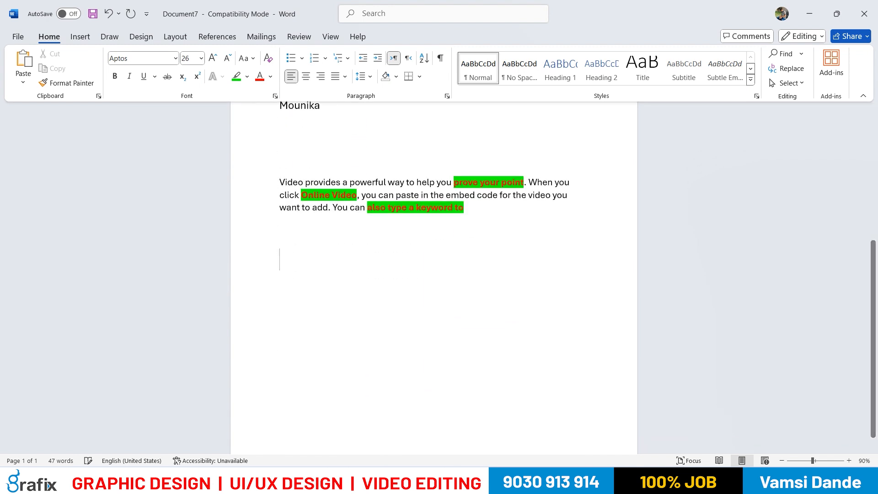
key("ctrl+v")
left_click(254, 258)
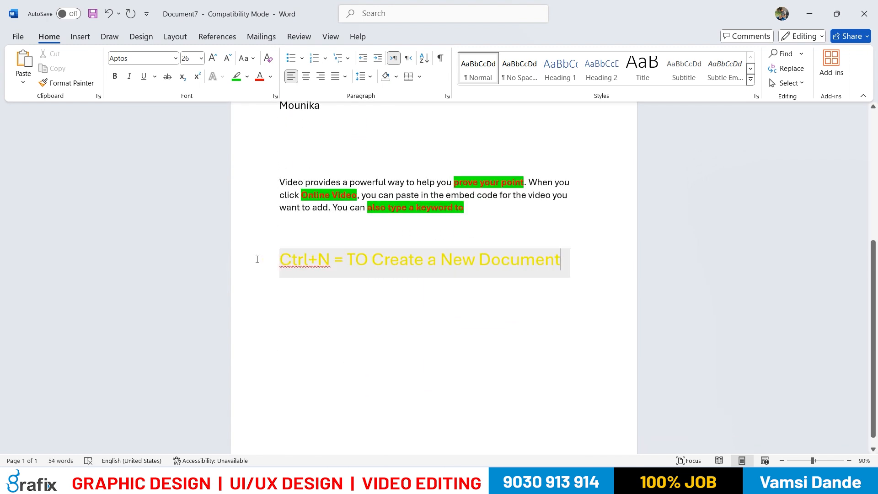
Format the pasted "Ctrl+N = TO Create a New Document" line as 16 pt Calibri (Body) in black
left_click(201, 58)
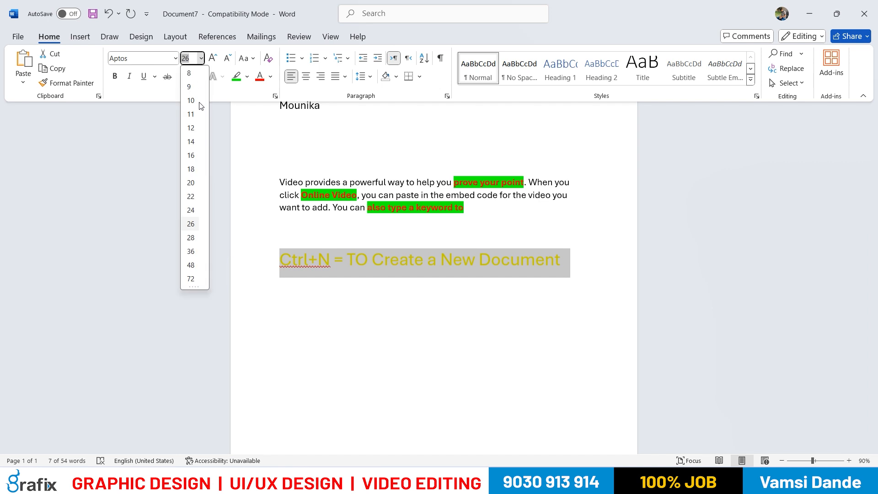
left_click(191, 155)
left_click(175, 58)
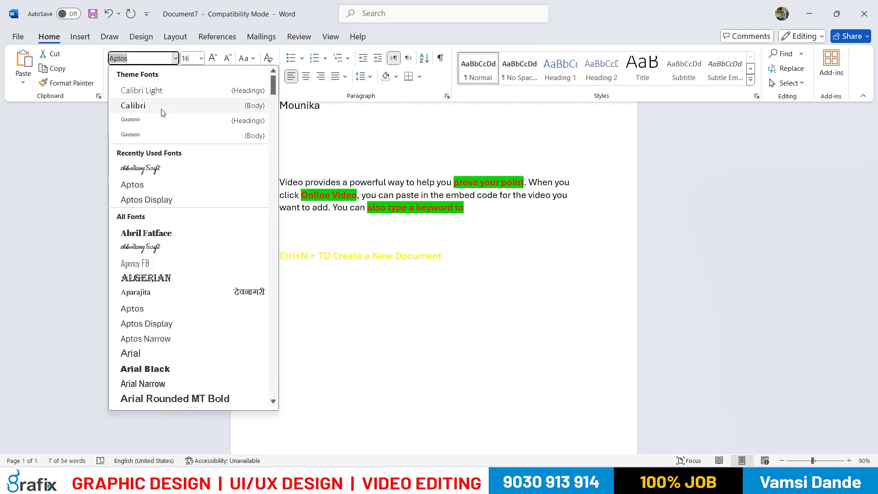
left_click(161, 110)
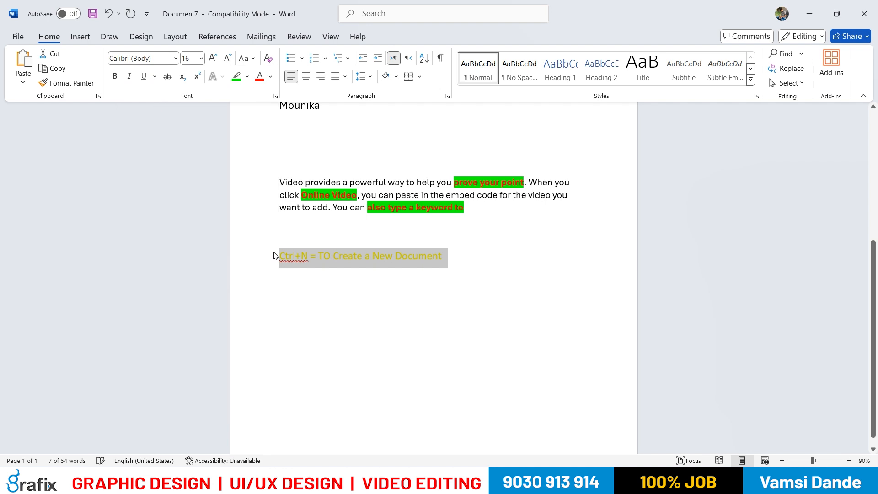
left_click(270, 76)
left_click(277, 114)
left_click(373, 280)
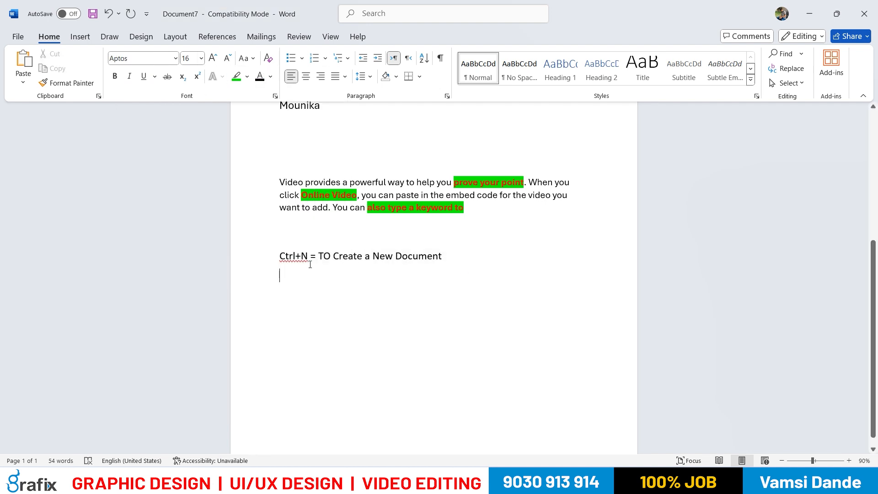
Copy the Ctrl+Z Undo and Ctrl+Y Redo lines from MS Office-1.txt in Notepad and paste them below the Ctrl+N line in Word
key("alt+Tab")
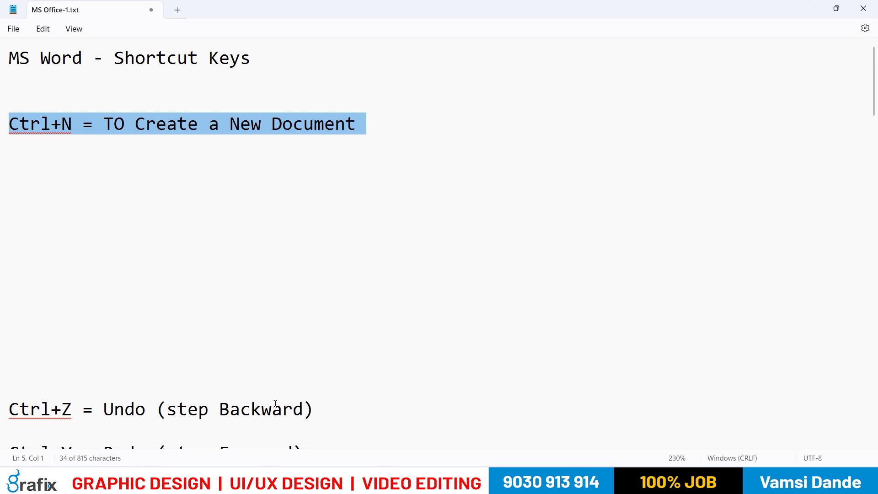
scroll(276, 405, "down", 2)
left_click_drag(310, 387, 11, 335)
right_click(12, 338)
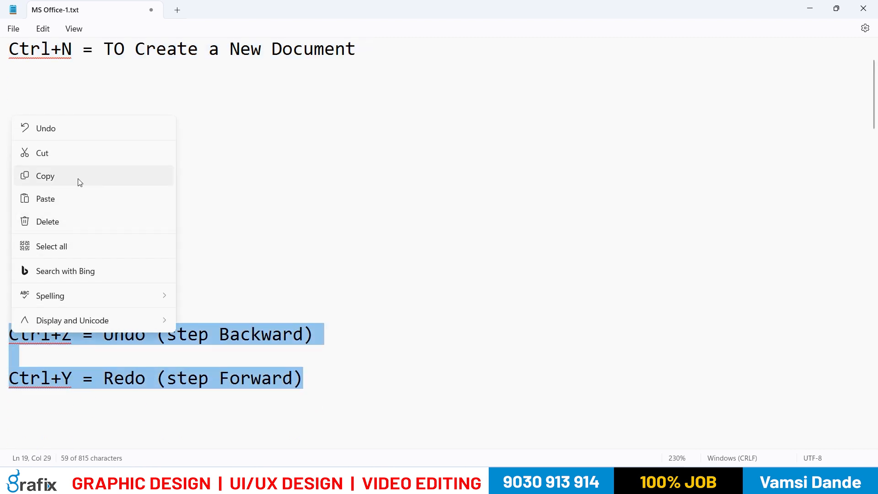
left_click(65, 183)
key("alt+Tab")
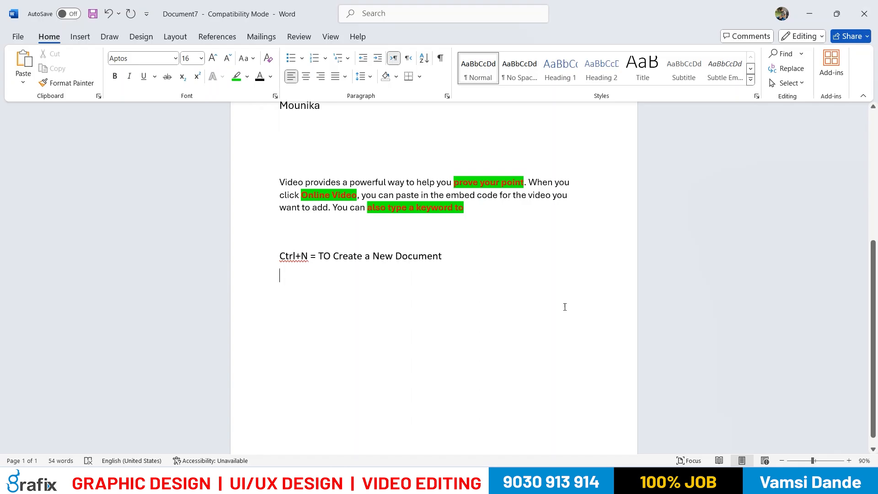
key("ctrl+v")
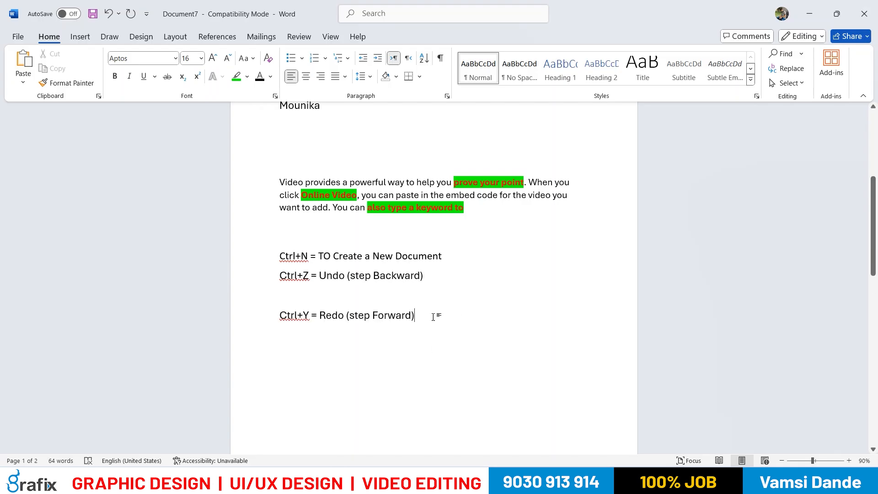
Add a blank line after the Ctrl+N line and remove the blank line between the Ctrl+Z and Ctrl+Y lines
left_click(446, 262)
key("Return")
left_click(386, 314)
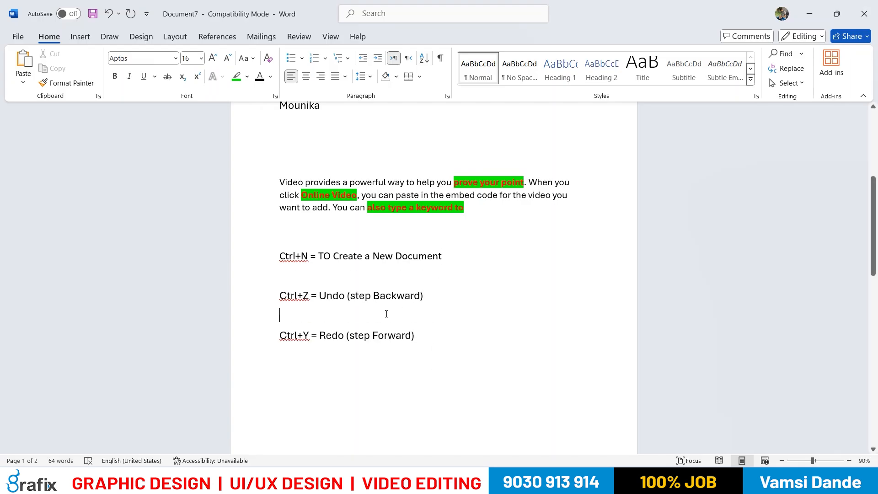
key("Delete")
key("Down")
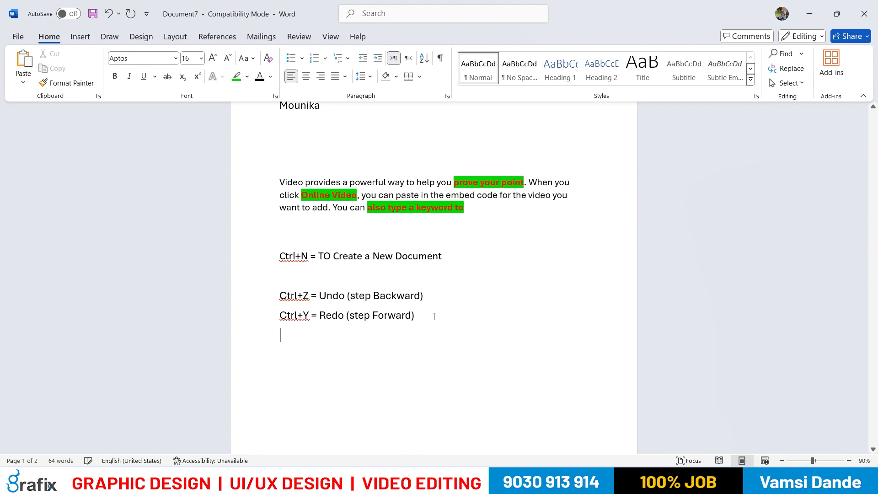
Copy the Ctrl+X, Ctrl+C and Ctrl+V lines from the Notepad notes and paste them below the Ctrl+Y line in Word
key("alt+Tab")
scroll(157, 333, "down", 3)
left_click_drag(167, 373, 8, 319)
key("ctrl+c")
key("alt+Tab")
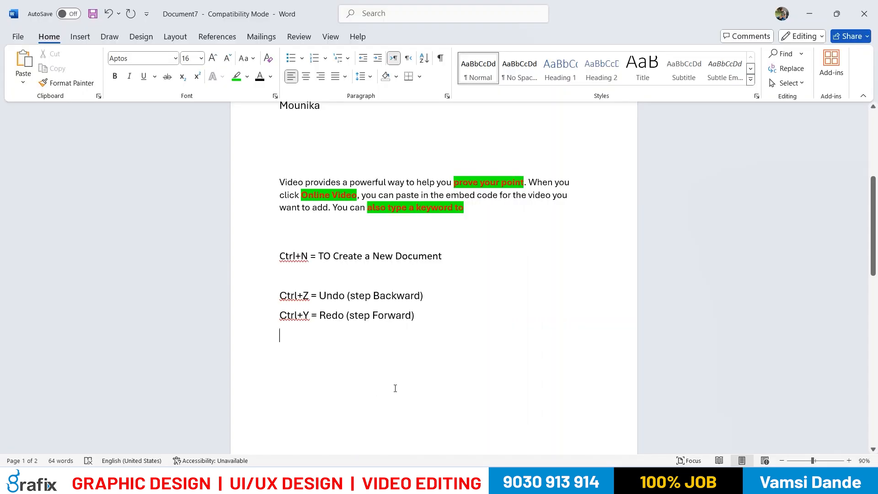
key("ctrl+v")
Copy the Ctrl+shift+C and Ctrl+shift+V Format Painter lines from the Notepad notes and paste them below the Ctrl+V line in Word
key("alt+Tab")
scroll(253, 329, "down", 4)
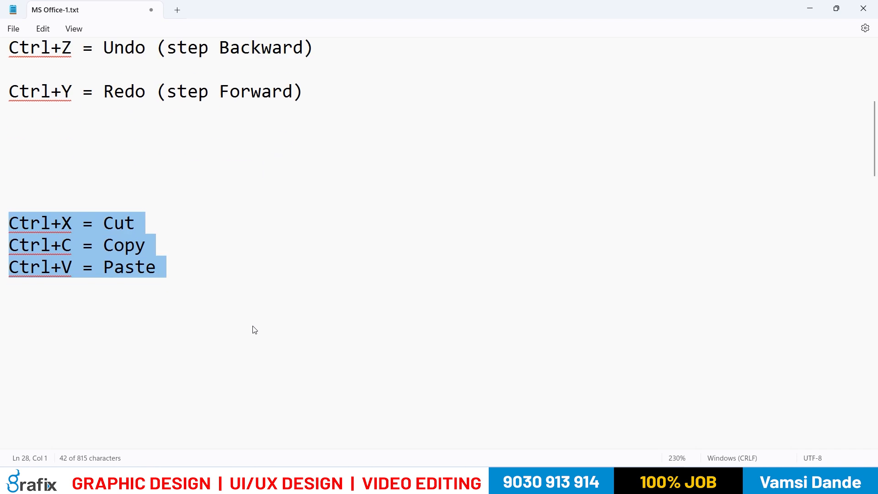
left_click_drag(681, 401, 13, 382)
key("alt+Tab")
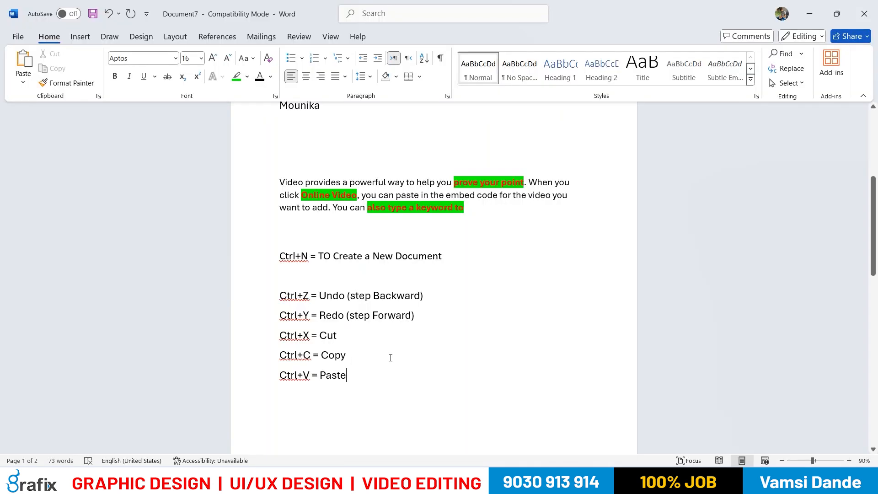
key("Return")
key("ctrl+v")
Insert a blank line between the sample paragraph and the Ctrl+N line
scroll(379, 370, "up", 1)
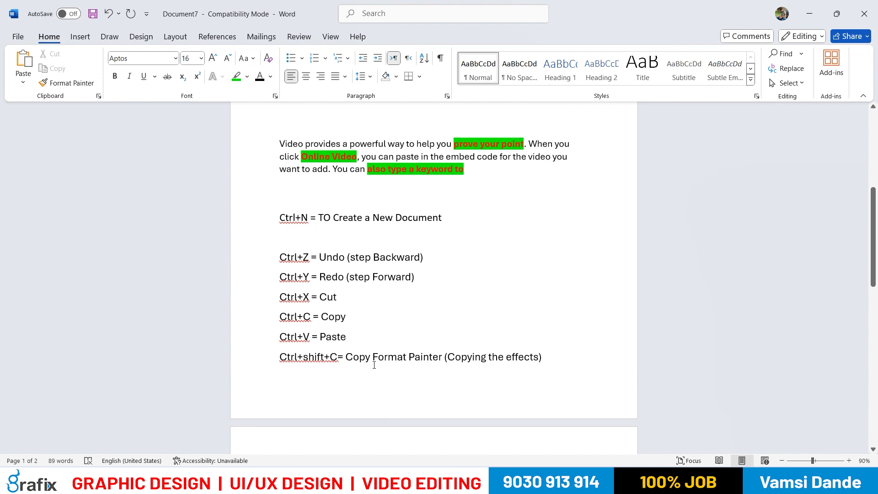
left_click(286, 208)
key("Return")
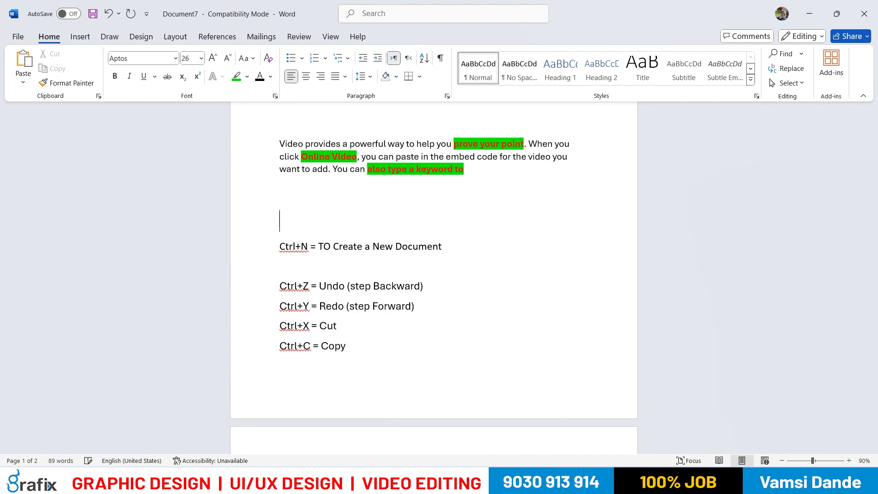
scroll(349, 362, "down", 2)
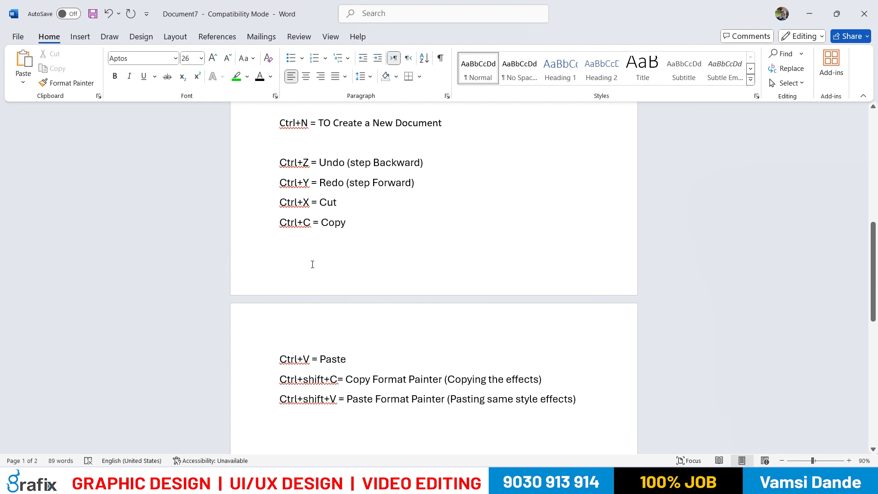
key("Return")
key("Return")
key("Return")
scroll(319, 306, "up", 1)
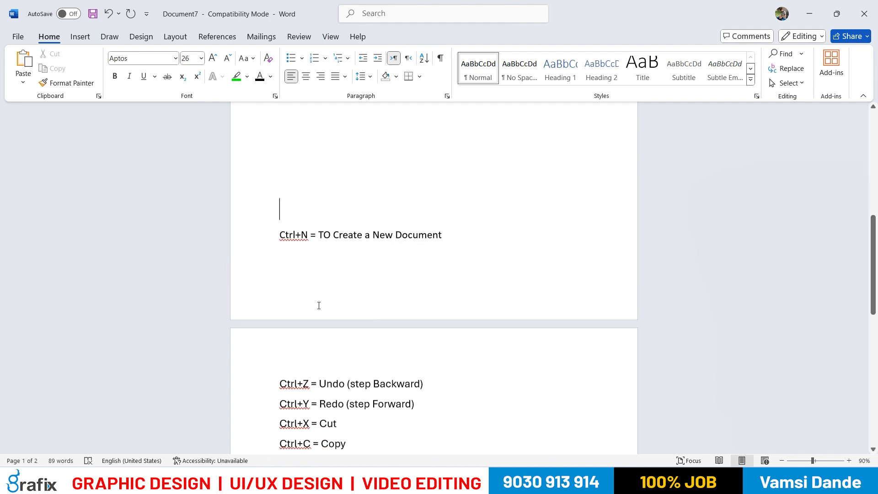
key("BackSpace")
key("BackSpace")
key("BackSpace")
scroll(320, 302, "up", 1)
scroll(307, 320, "down", 2)
scroll(280, 202, "up", 1)
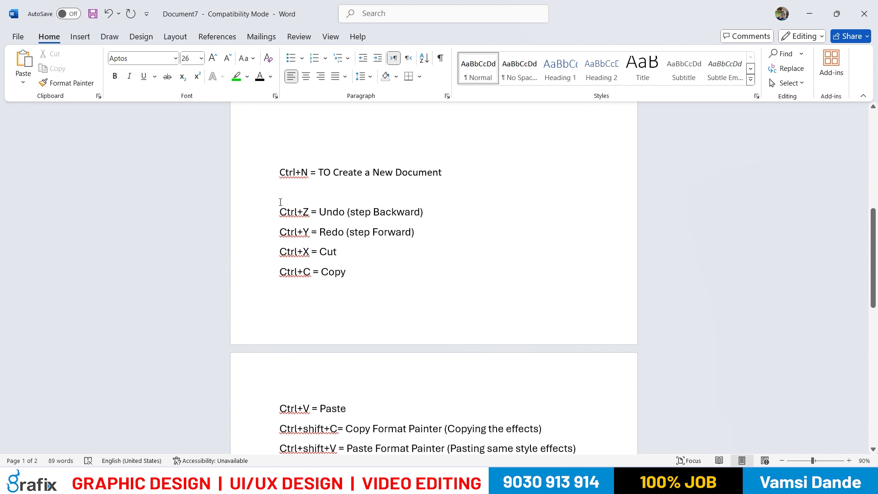
Push the whole shortcut list onto the second page by adding blank lines above the Ctrl+N line
left_click(284, 145)
key("Return")
key("Return")
key("Return")
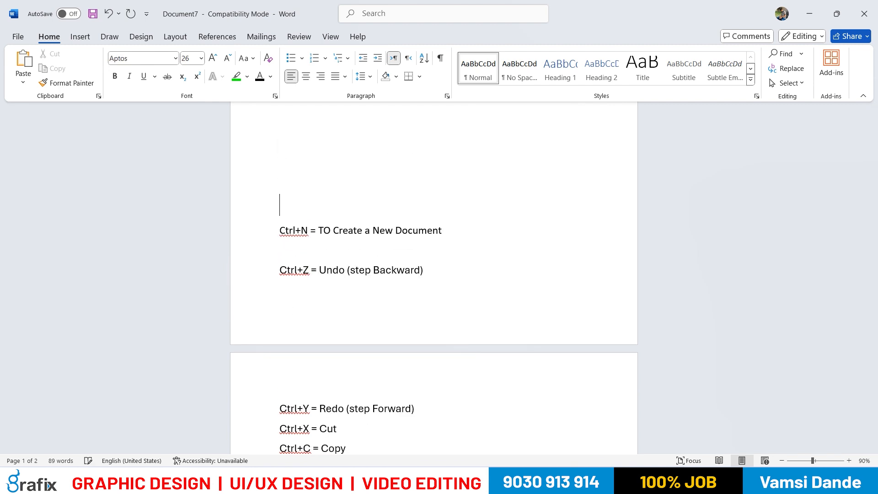
key("Return")
key("Return")
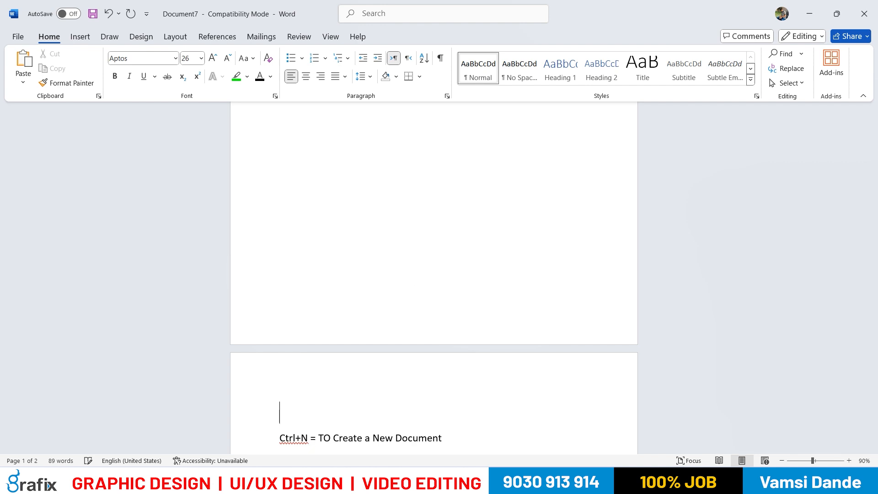
scroll(433, 230, "down", 3)
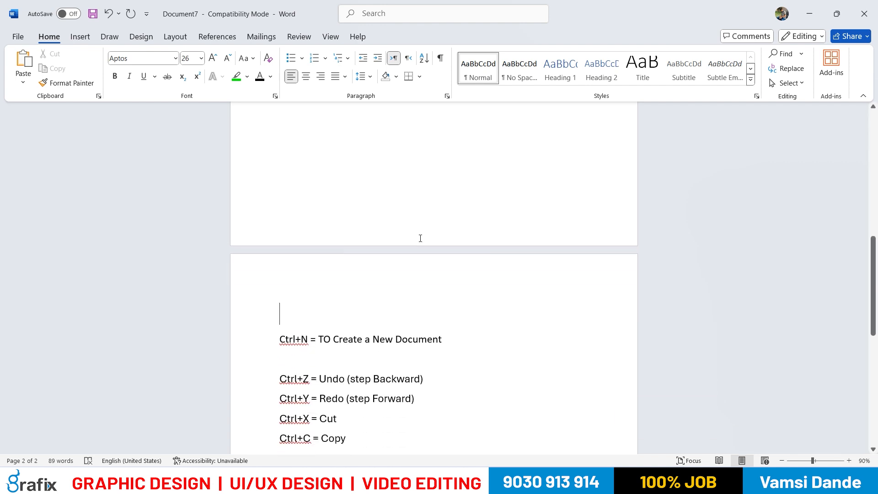
scroll(421, 239, "down", 2)
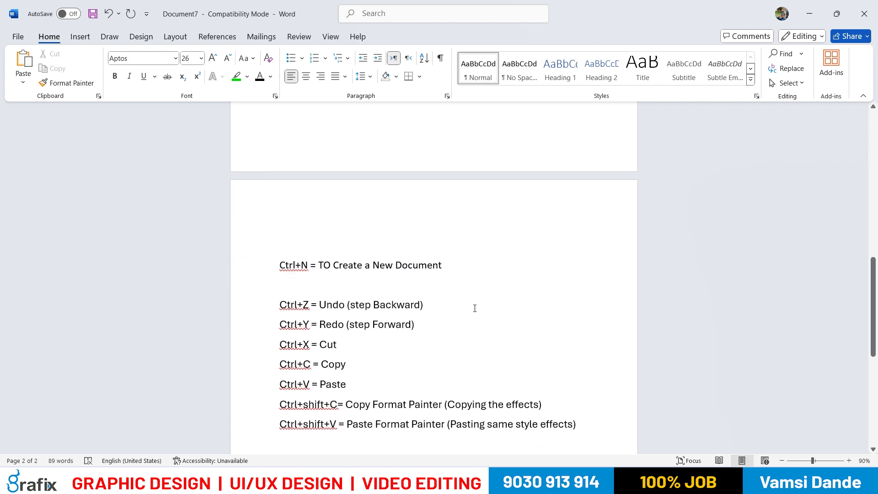
Delete the whole shortcut list, and undo both the deletion and the last blank lines added above the list
left_click_drag(583, 425, 251, 270)
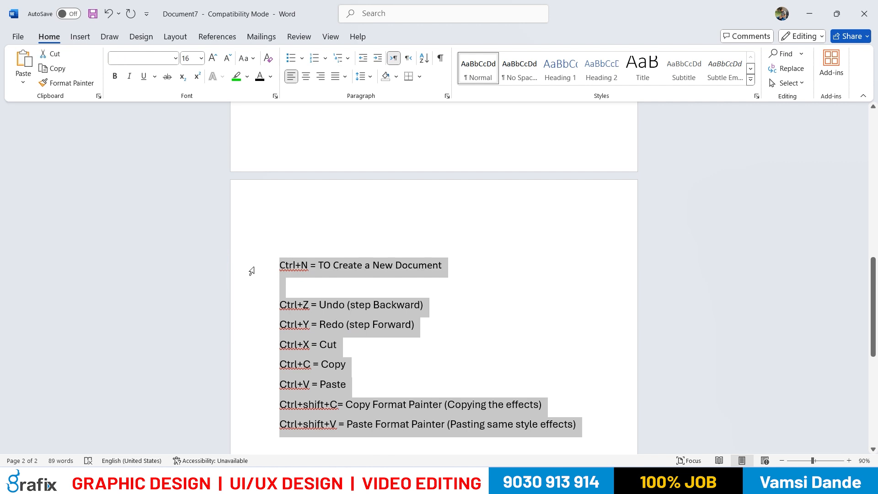
key("BackSpace")
scroll(449, 289, "up", 5)
scroll(428, 297, "up", 3)
left_click(298, 249)
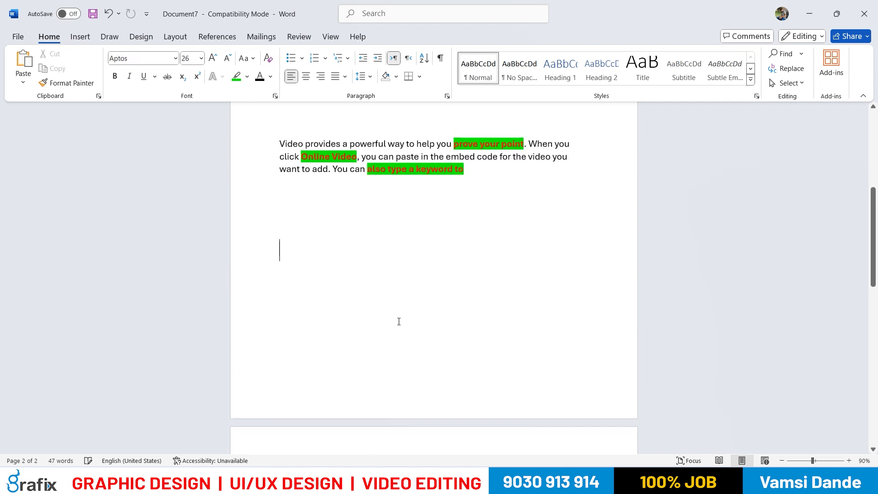
key("ctrl+z")
Delete the blank line between the Ctrl+N and Ctrl+Z lines
scroll(411, 325, "up", 3)
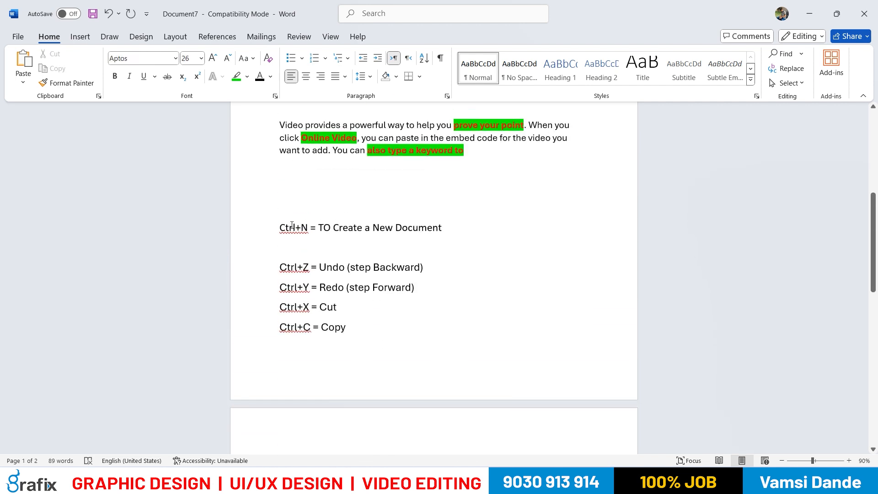
left_click(283, 250)
key("Delete")
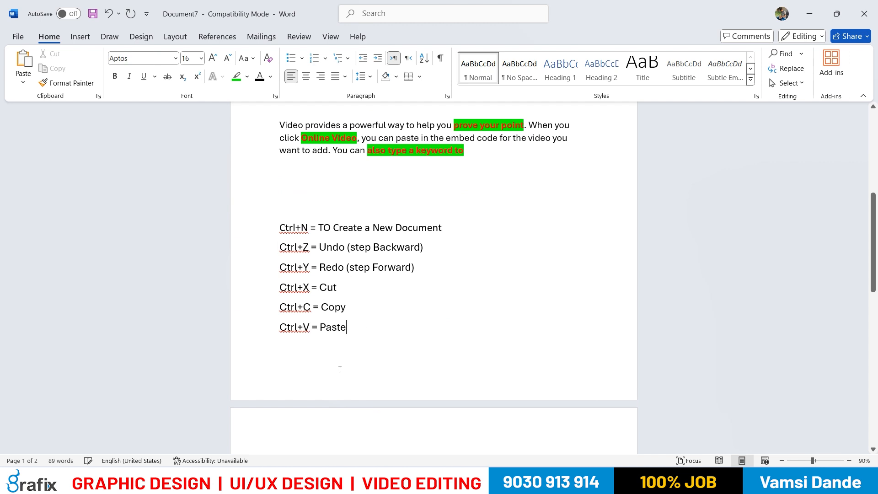
Review the Ctrl+N to Ctrl+V lines on the first page and the two Format Painter shortcut lines on the second page
scroll(323, 263, "down", 3)
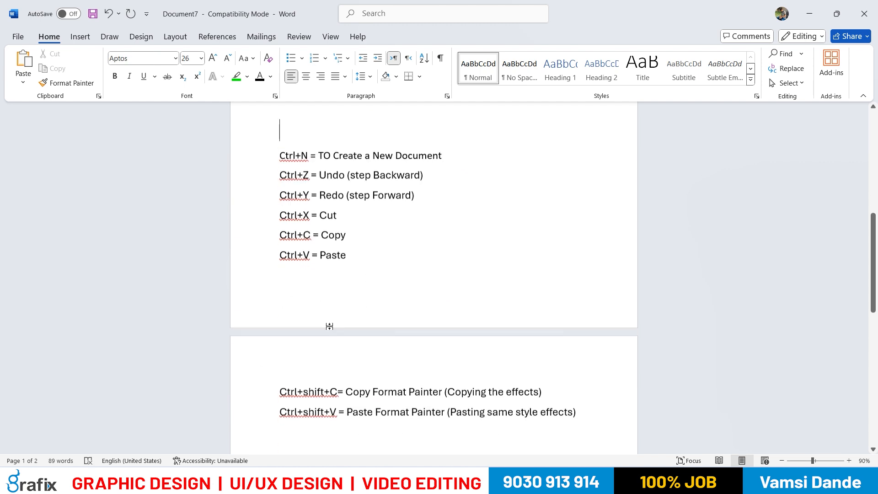
left_click_drag(284, 364, 580, 386)
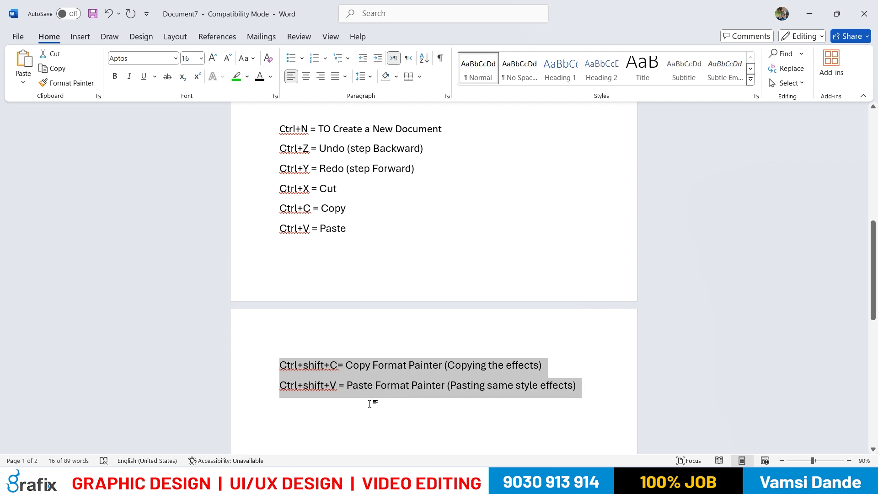
scroll(282, 248, "up", 2)
left_click_drag(274, 203, 350, 303)
scroll(324, 348, "down", 1)
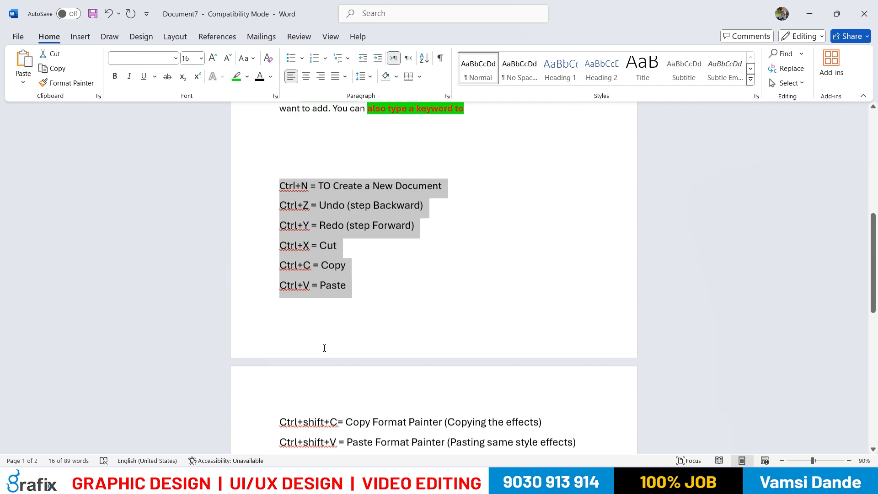
scroll(324, 348, "down", 3)
left_click_drag(279, 364, 530, 386)
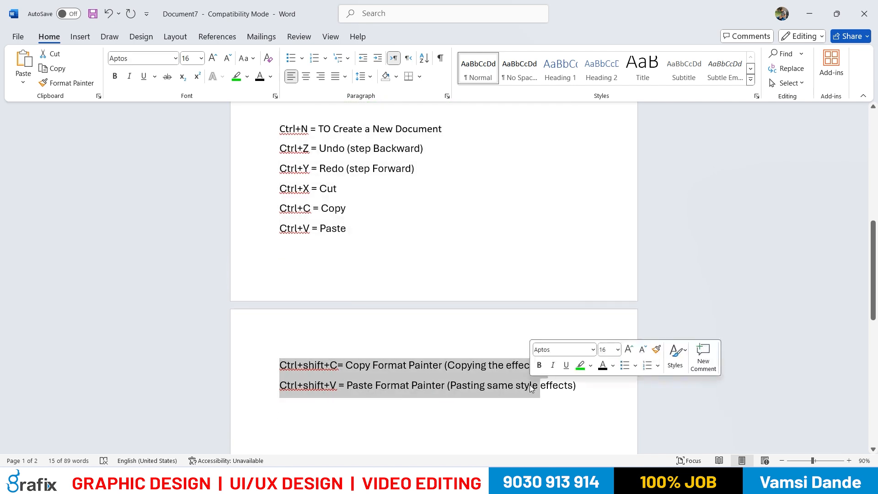
left_click(426, 394)
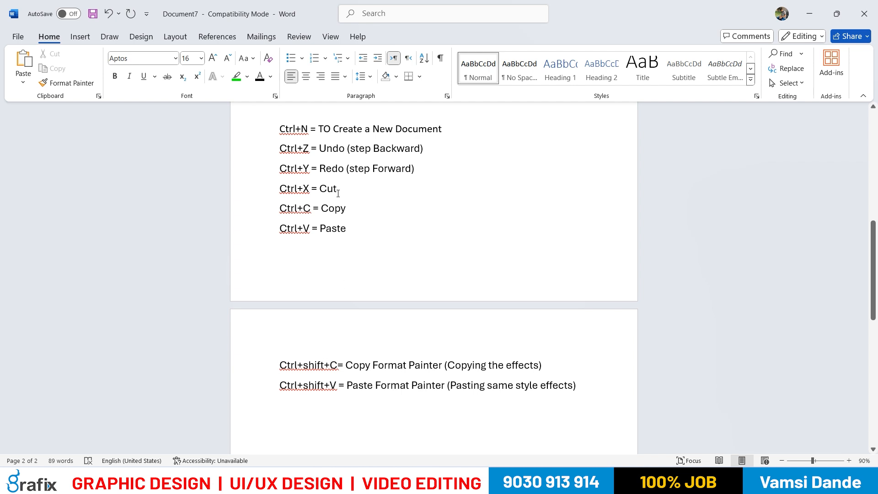
Insert blank lines directly before the Ctrl+N line so that the complete shortcut list starts on page 2
scroll(338, 194, "up", 3)
left_click(281, 179)
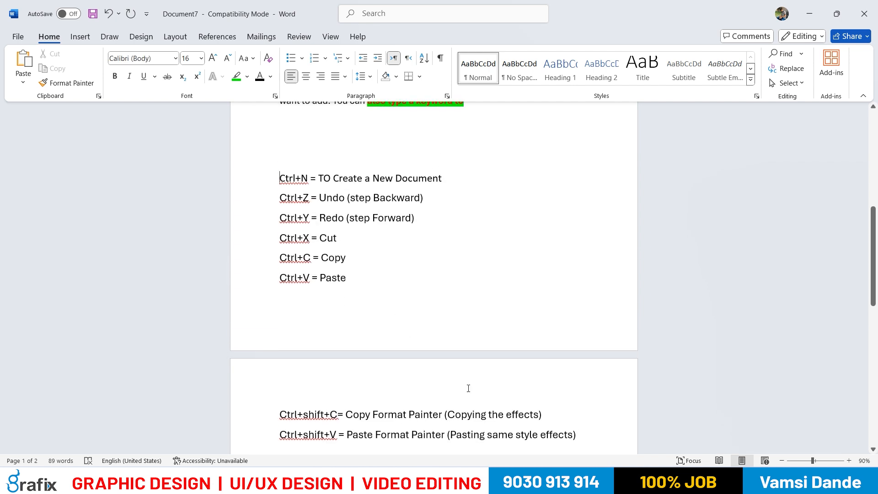
key("Return")
key("Return")
key("Return")
key("Return")
key("Return")
key("Return")
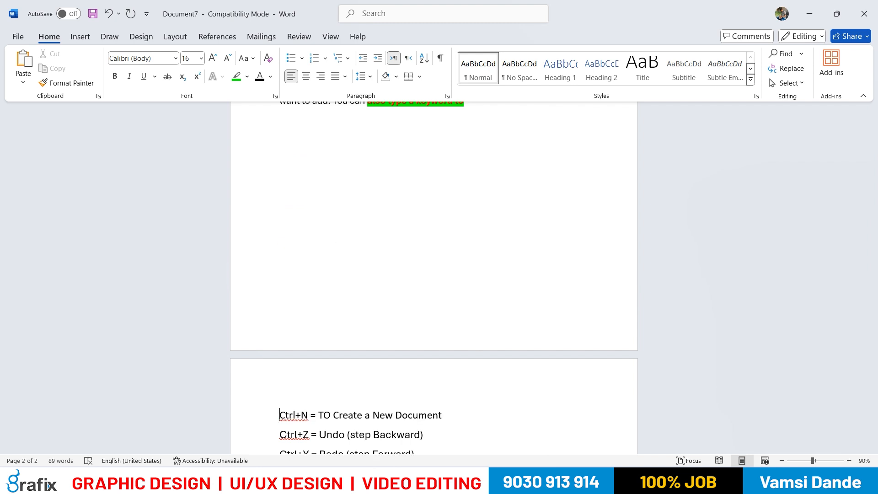
Format the Ctrl+N text at the start of the shortcut list as bold and red
scroll(456, 386, "down", 5)
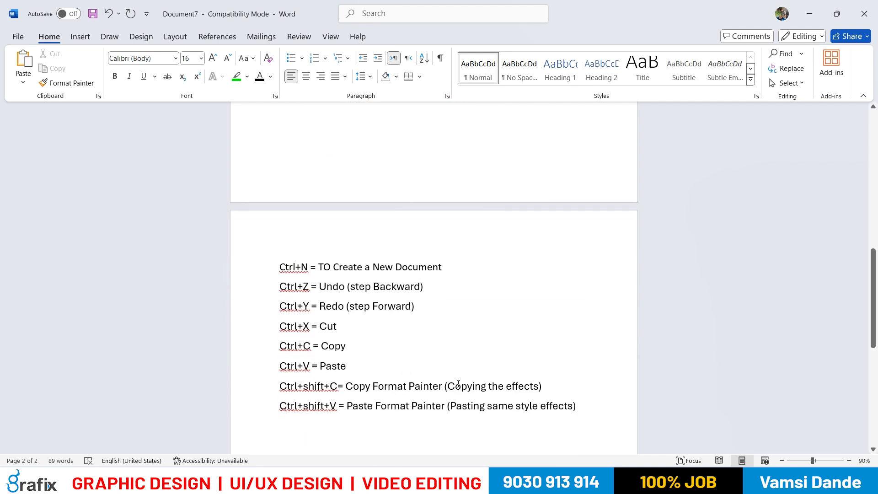
left_click_drag(311, 220, 279, 219)
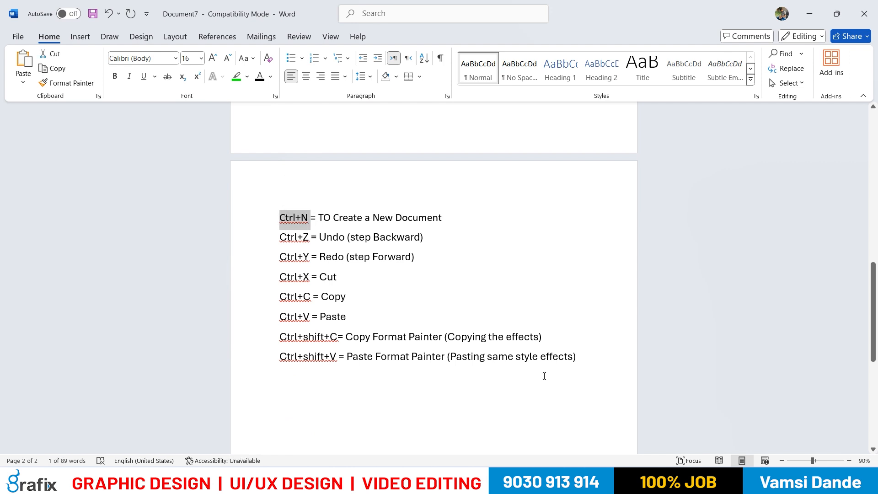
left_click(115, 76)
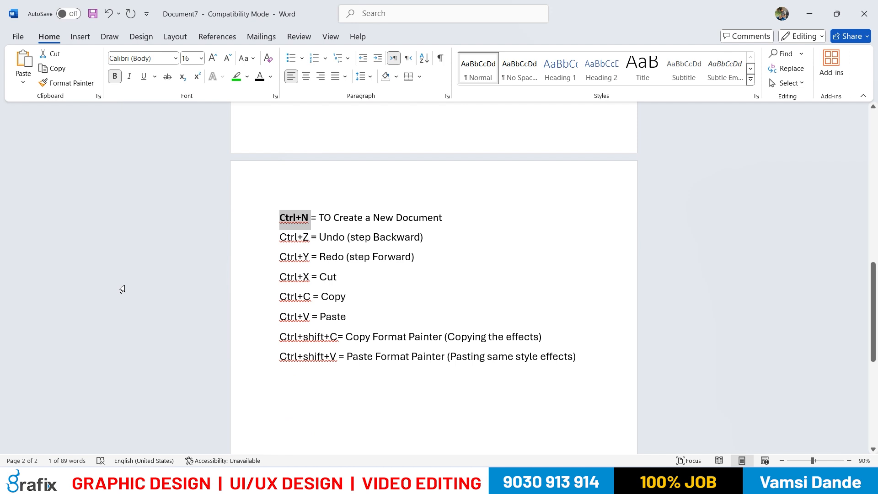
left_click(271, 76)
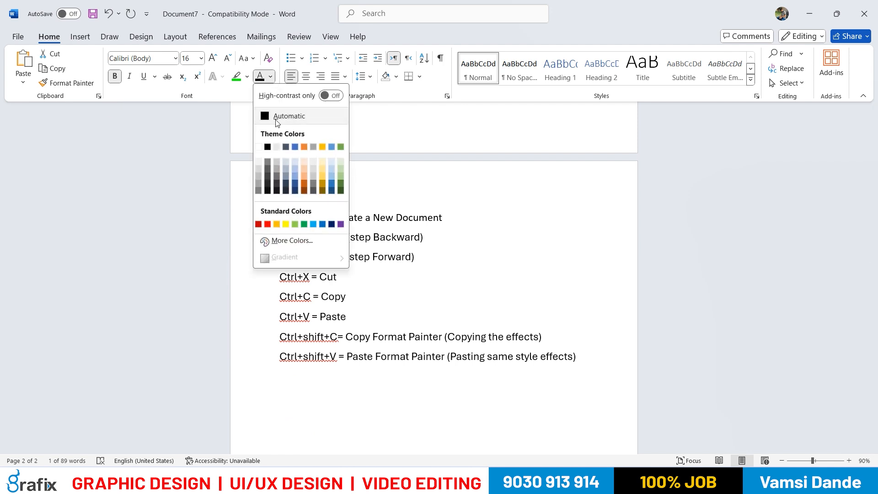
left_click(268, 224)
left_click(250, 344)
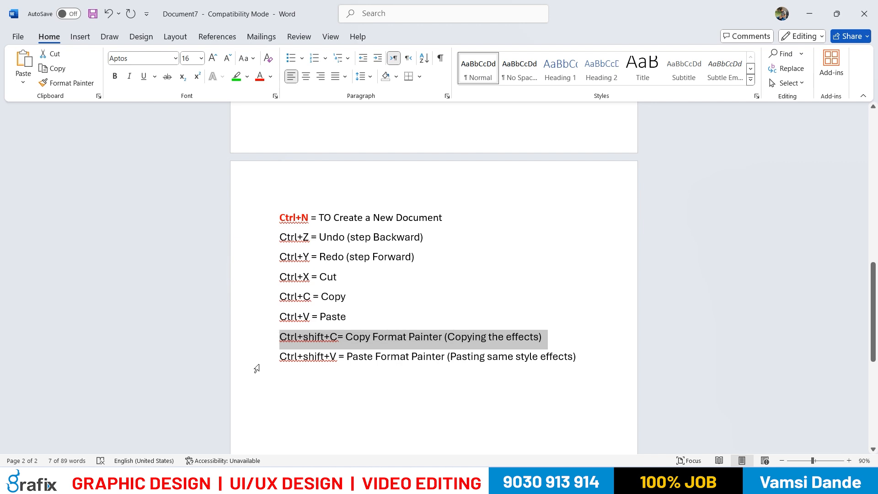
Change the font colour of the Ctrl+Z text in the Undo line to green
left_click(315, 237)
left_click_drag(281, 235, 304, 252)
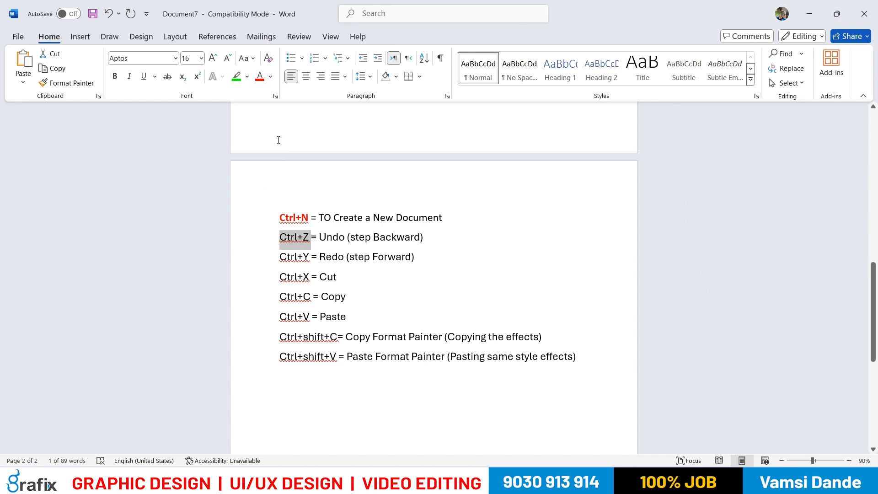
left_click(271, 77)
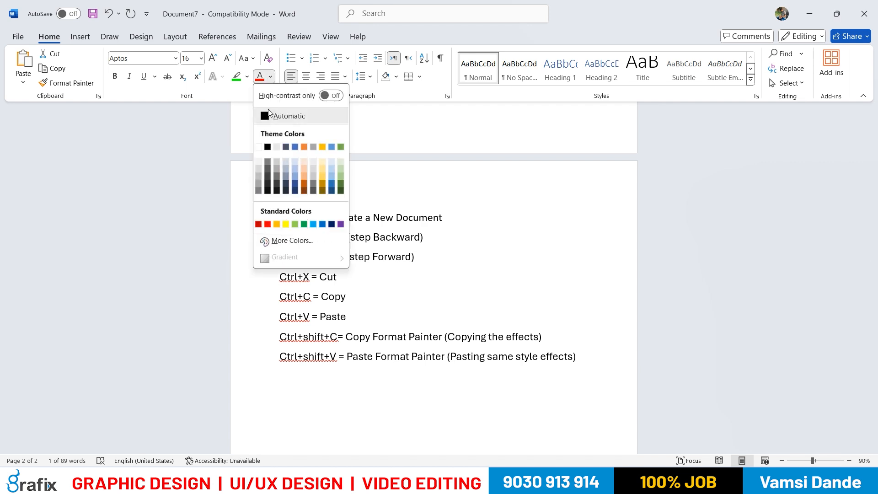
left_click(304, 224)
Change the font colour of the Ctrl+Y text in the Redo line to the same green
left_click_drag(310, 256, 282, 256)
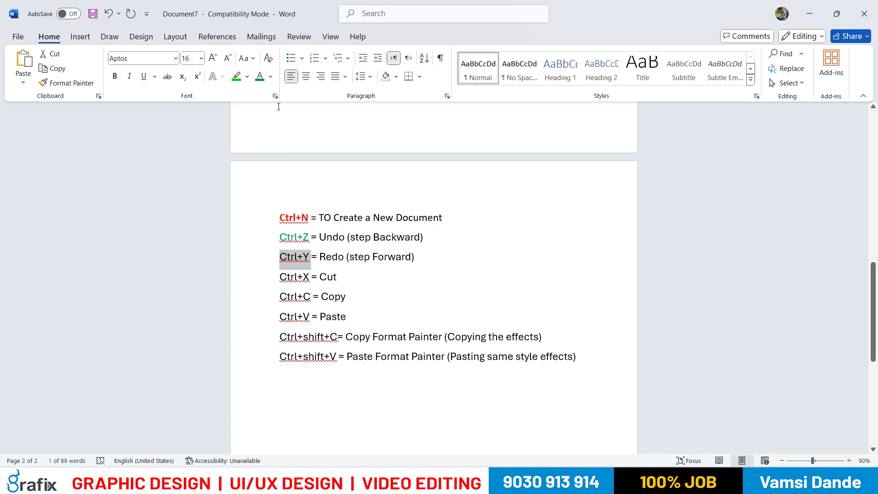
left_click(271, 77)
left_click(305, 224)
left_click(310, 238)
left_click_drag(310, 257, 289, 261)
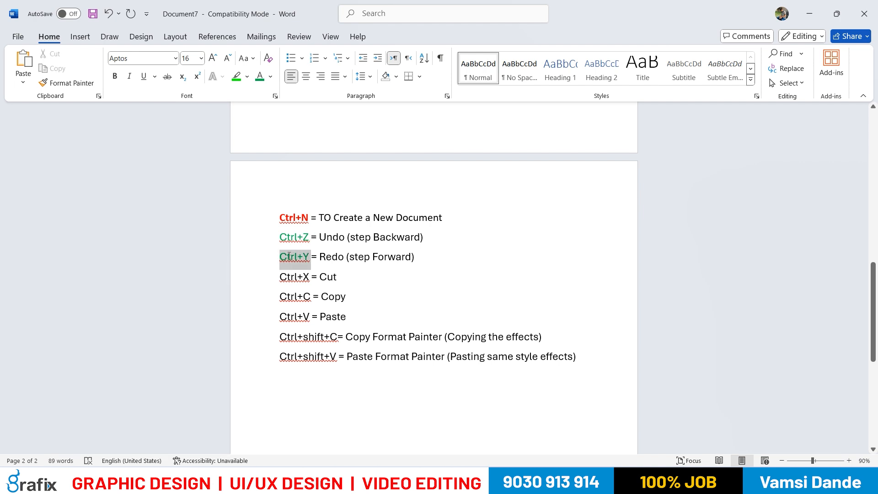
left_click(320, 278)
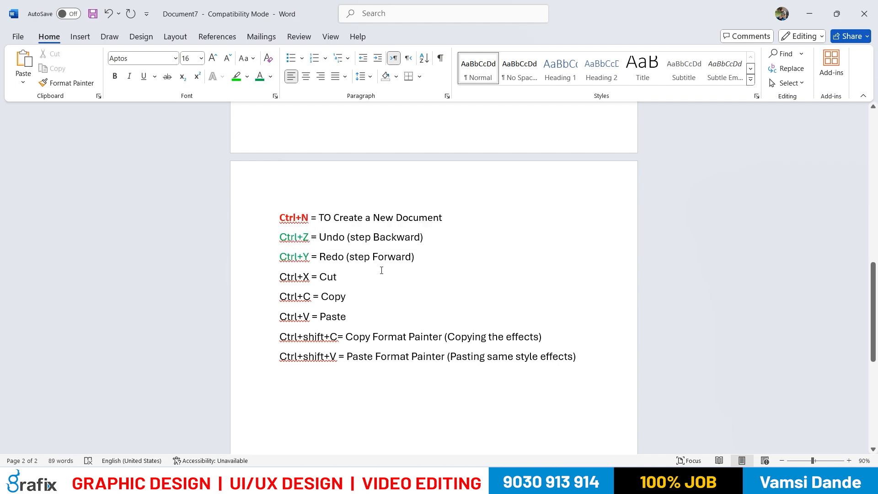
Demonstrate bold on the Ctrl+Y text by switching it on and off several times
left_click_drag(309, 257, 280, 258)
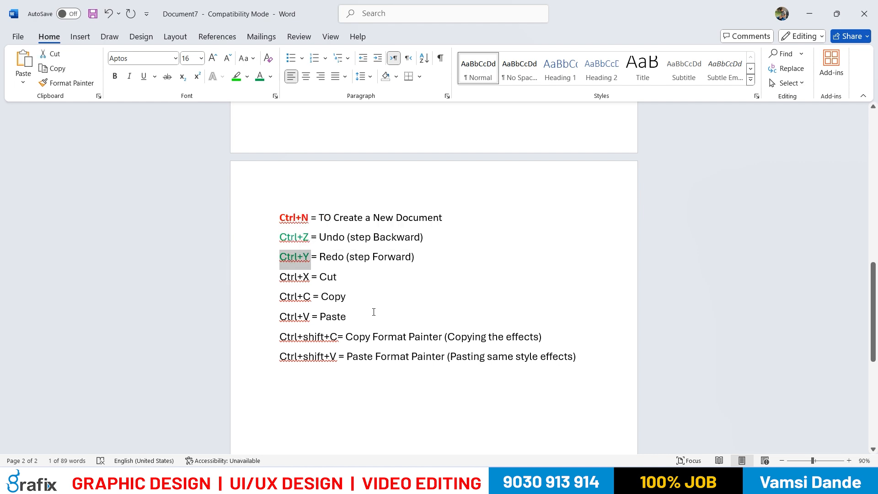
left_click(115, 77)
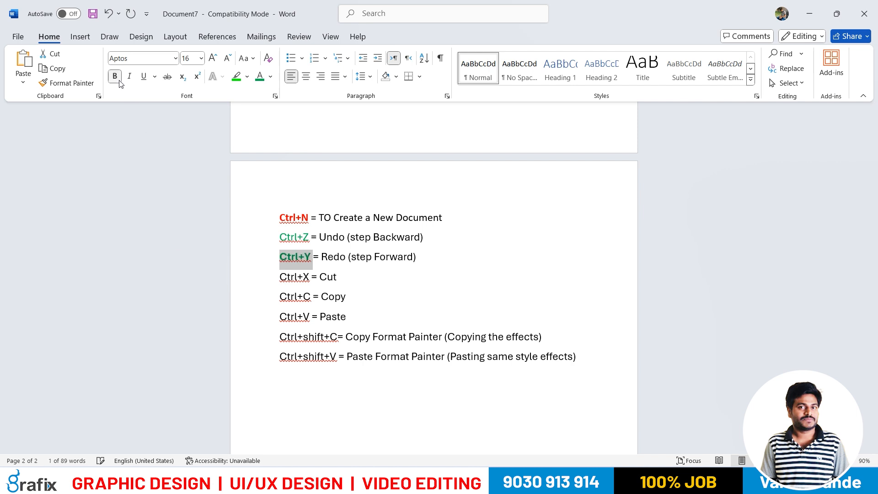
key("ctrl+b")
key("ctrl+b")
key("ctrl+b")
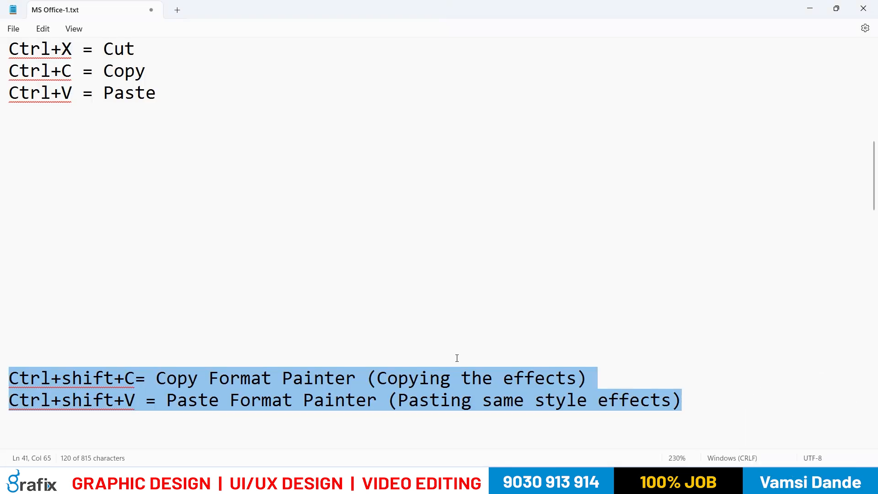
Add the line "Ctrl+B = Bold" below the Ctrl+shift+V line at the end of the shortcut list
scroll(429, 353, "down", 5)
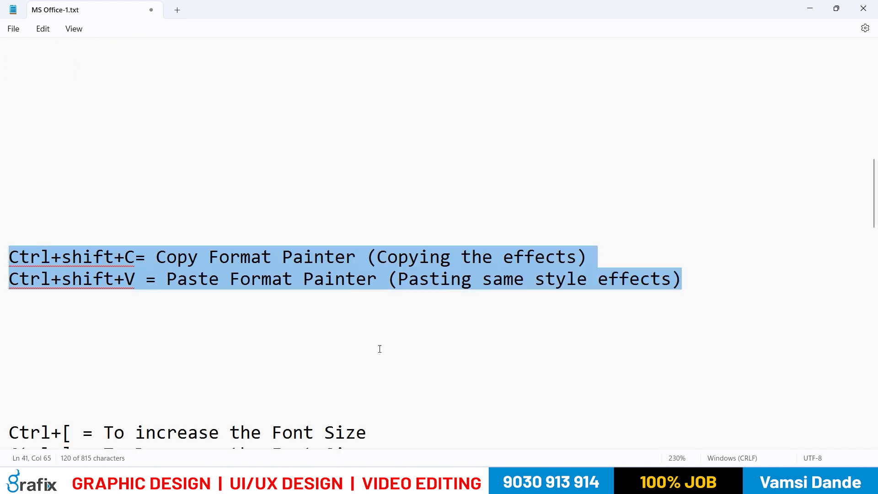
scroll(323, 339, "down", 4)
scroll(323, 334, "up", 5)
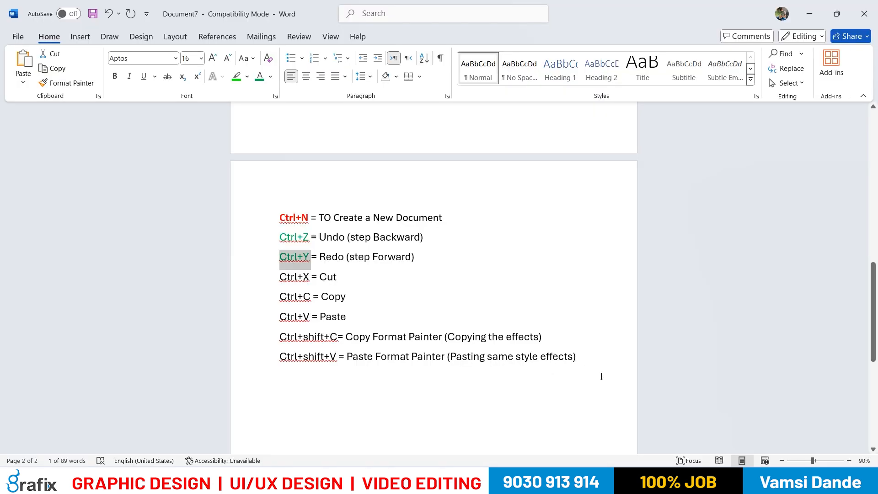
left_click(415, 256)
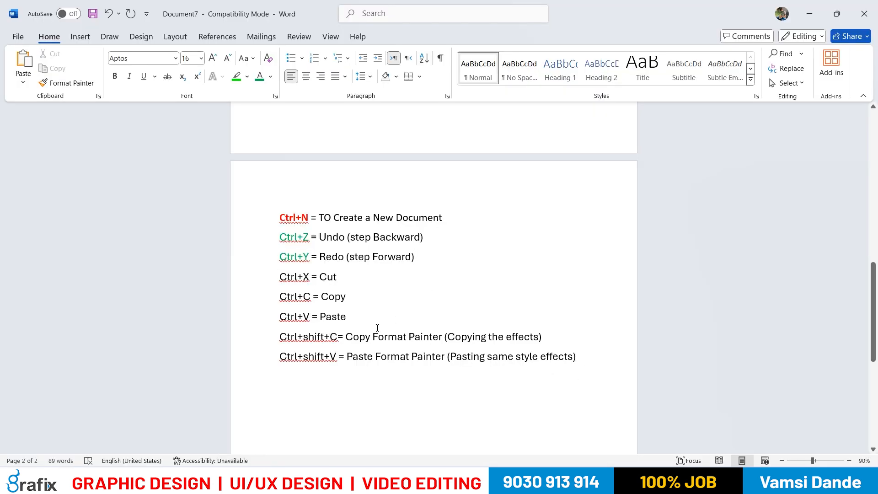
key("Return")
type("Ctrl+")
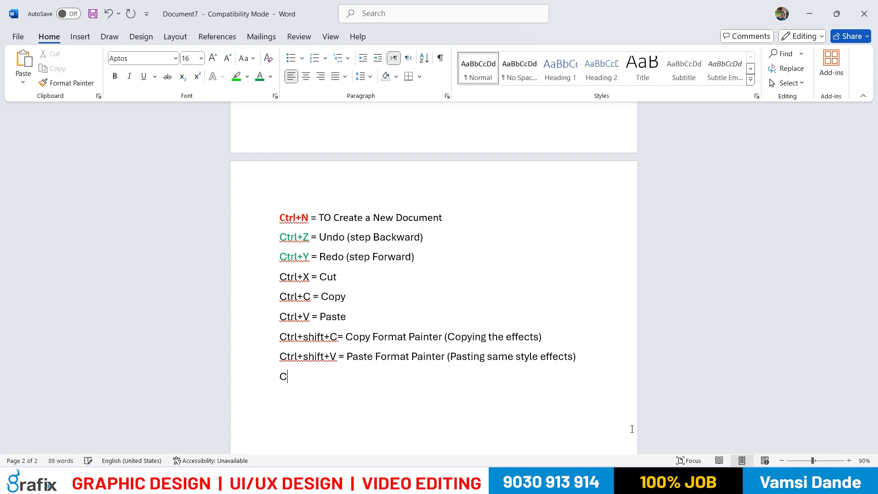
type("B = Bol")
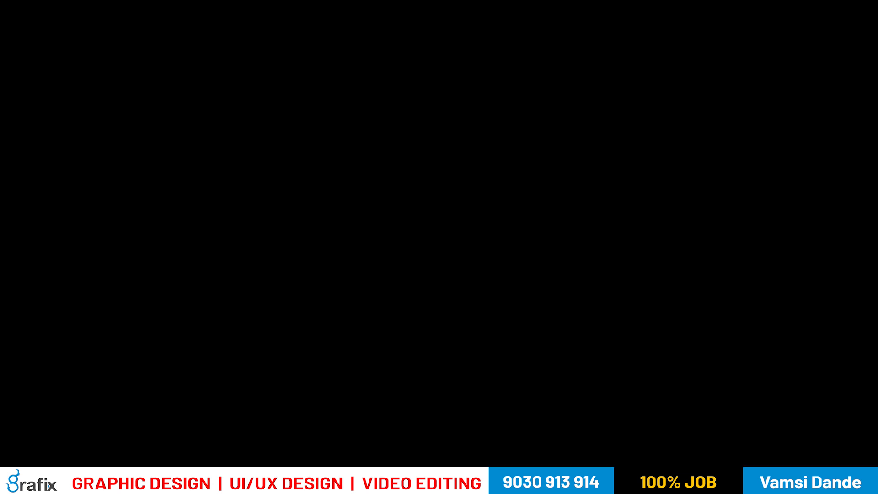
type("d")
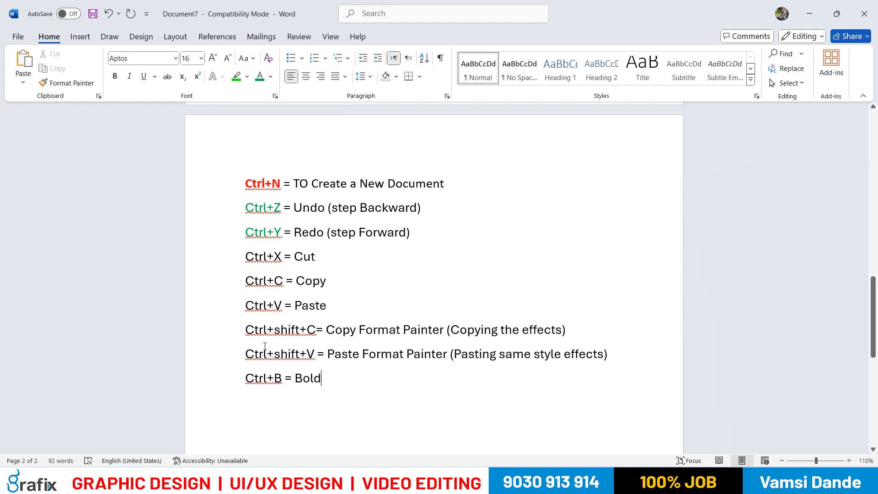
left_click_drag(328, 383, 245, 384)
left_click(317, 392)
key("BackSpace")
Toggle italics on the "Ctrl+X = Cut" line, leave it italic, and select the line again
left_click_drag(323, 260, 256, 259)
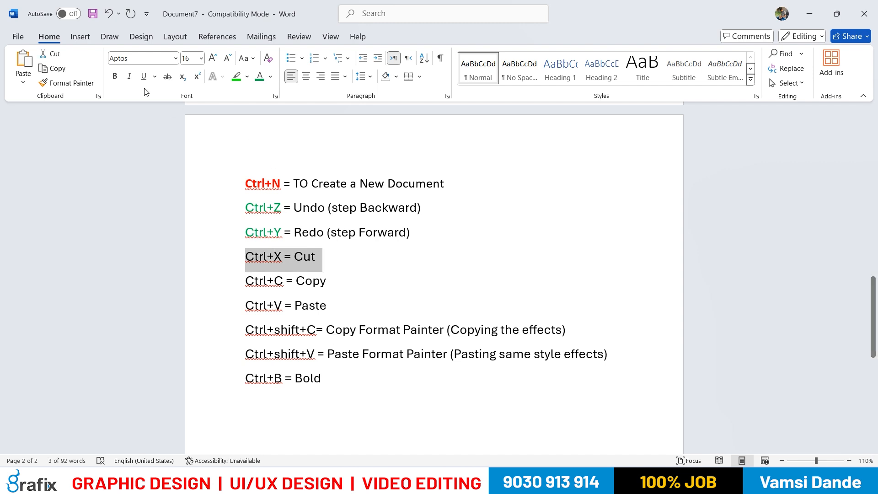
left_click(130, 77)
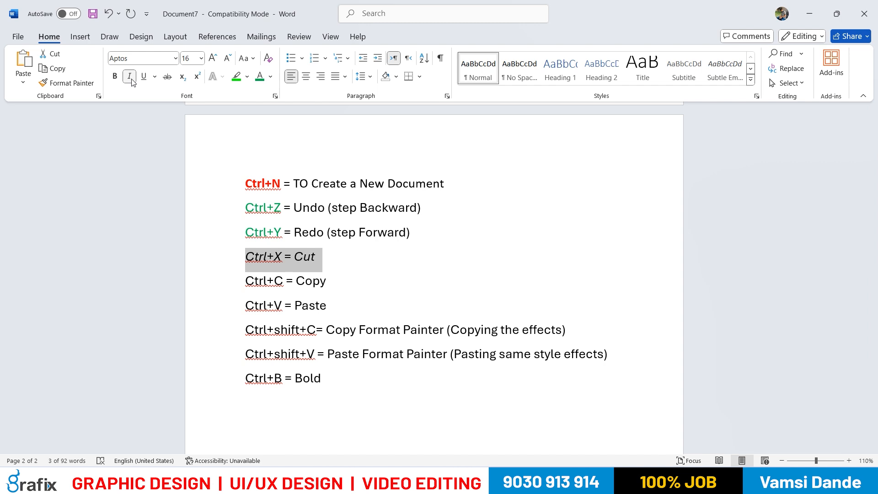
left_click(131, 78)
left_click(131, 78)
left_click(130, 78)
left_click(132, 80)
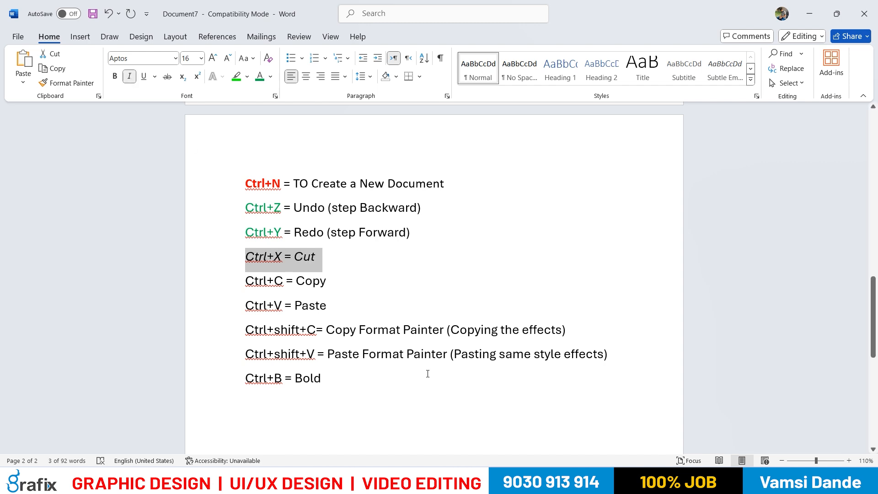
left_click(343, 378)
left_click_drag(321, 258, 250, 261)
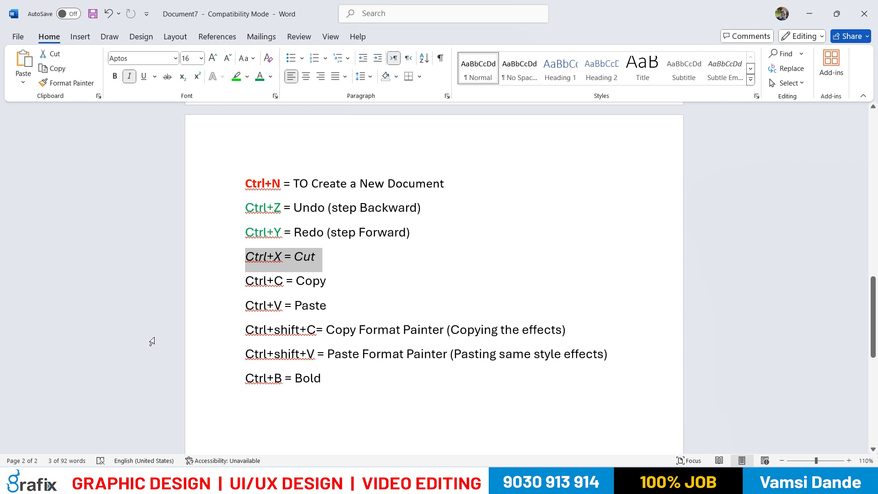
Add the line "Ctrl+i= Italic" below the Bold line at the end of the shortcut list
left_click(343, 390)
key("Return")
type("Ctrl+i= ")
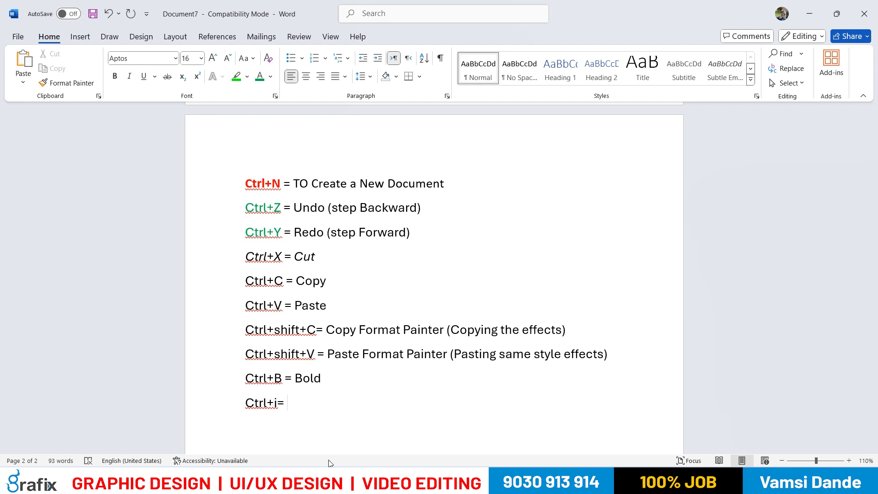
type("Italic")
left_click_drag(366, 380, 245, 379)
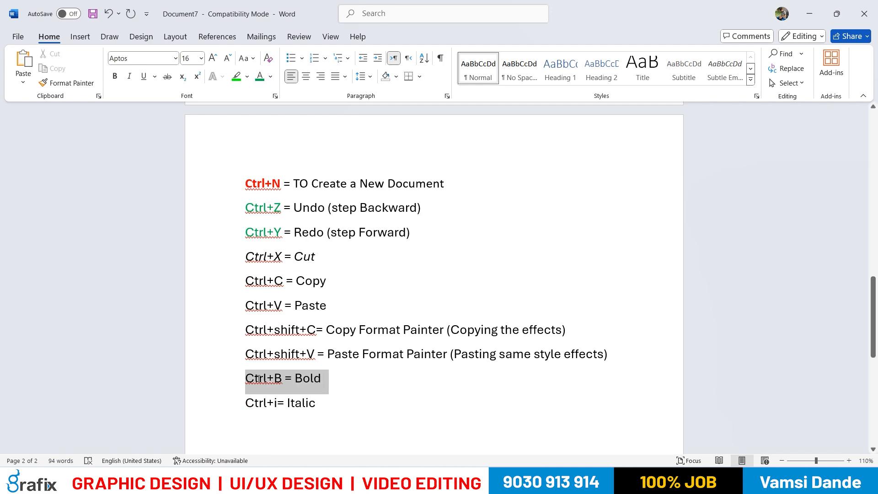
left_click(295, 403)
left_click_drag(343, 403, 247, 405)
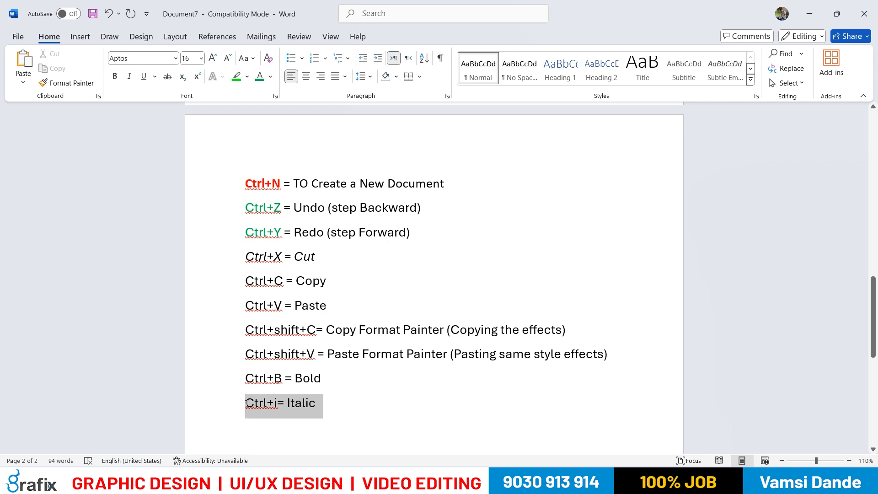
left_click(312, 443)
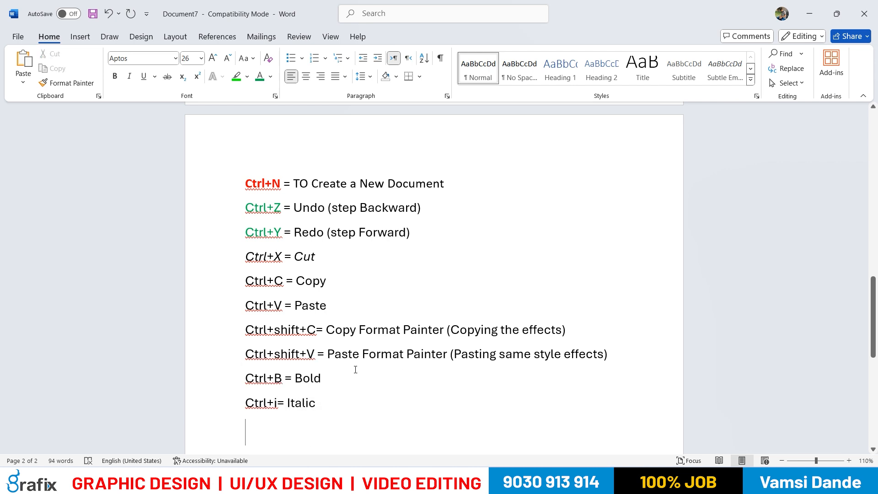
left_click_drag(319, 266, 245, 259)
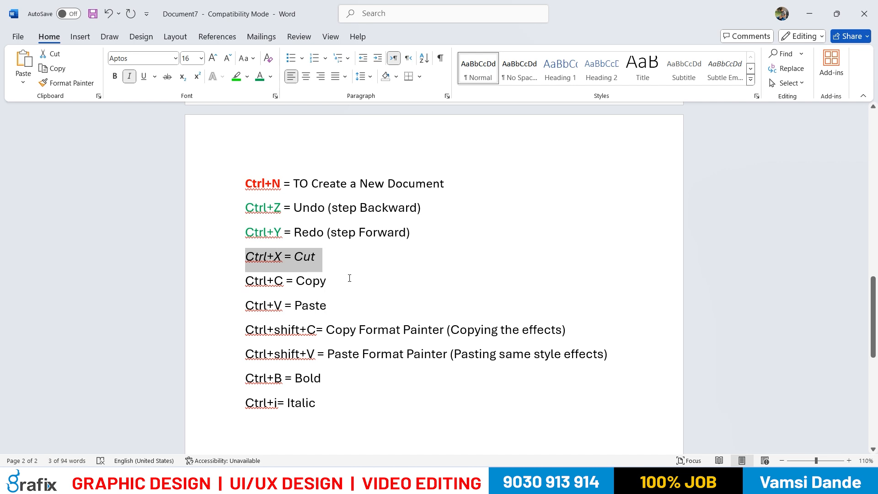
Underline the entire "Ctrl+C = Copy" line
left_click_drag(326, 280, 245, 280)
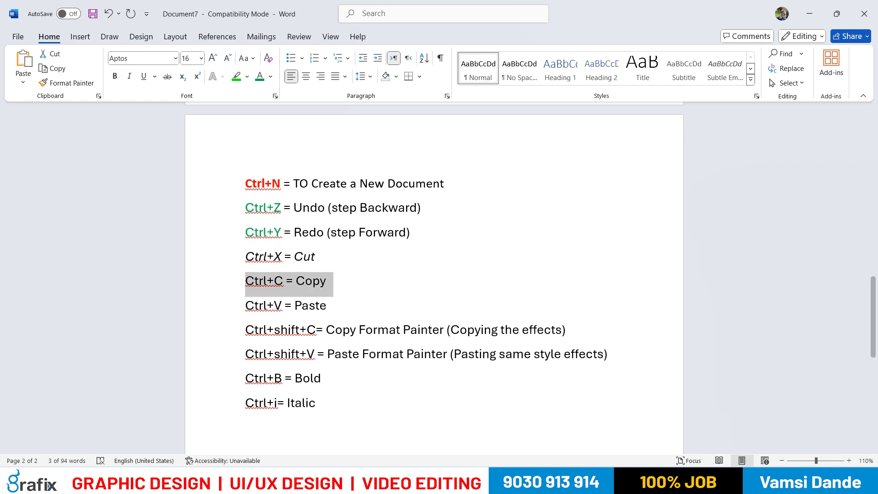
mouse_move(579, 481)
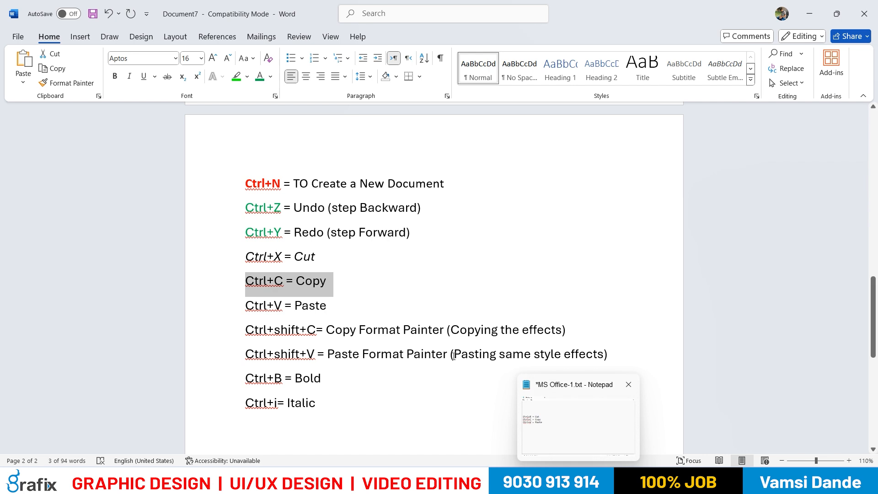
left_click(363, 284)
left_click_drag(326, 280, 246, 281)
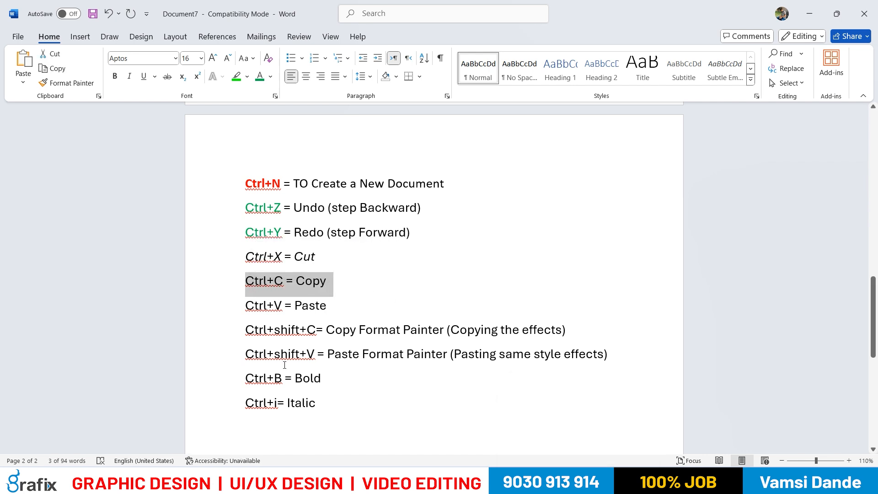
left_click(143, 81)
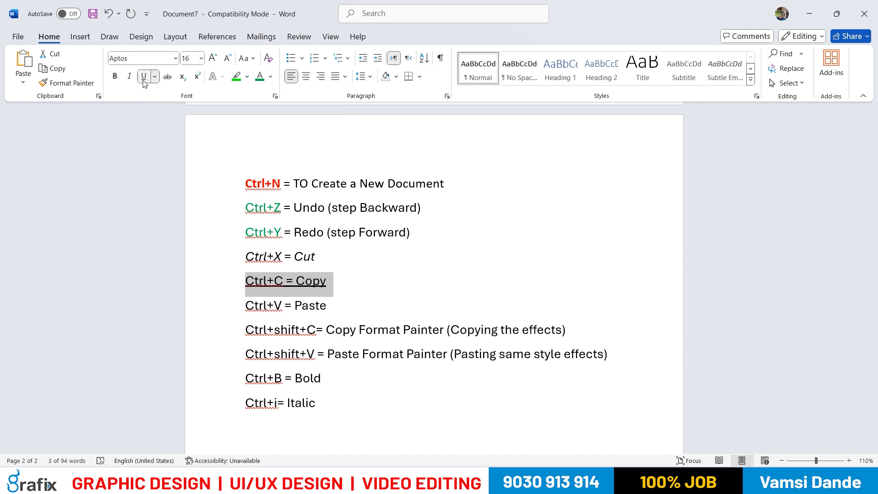
Add the line "Ctrl+U = Underline" below the Italic line at the end of the list
left_click(324, 409)
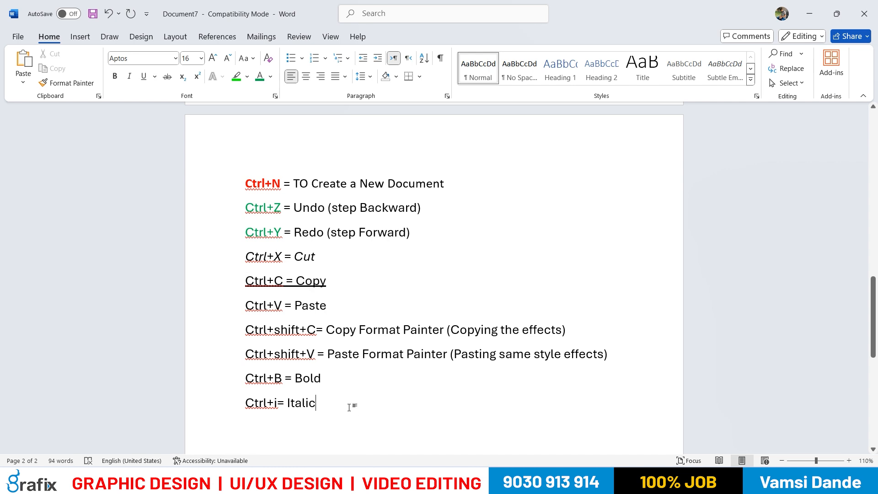
key("Return")
type("Ctr")
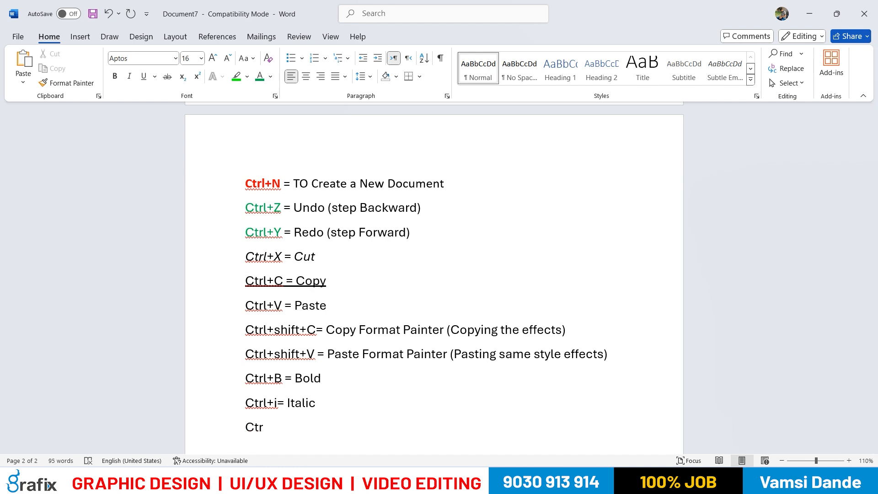
type("l+U = Underline")
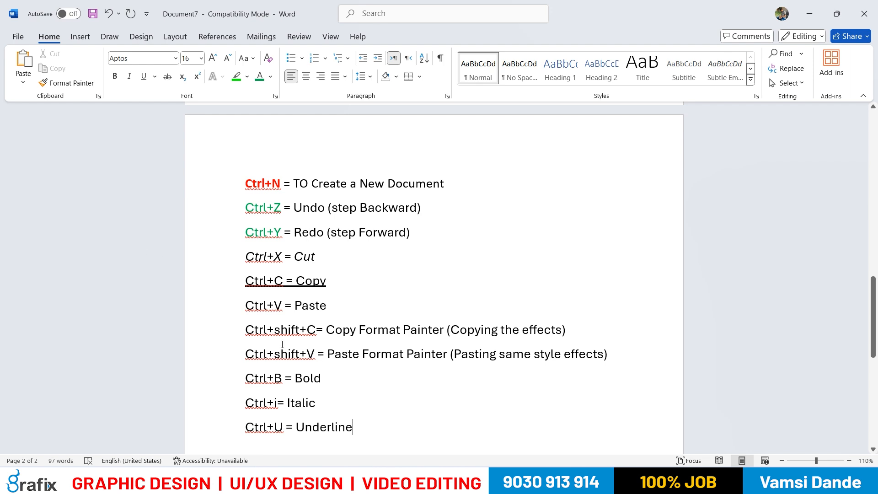
Apply bold, italic and underline to the whole Ctrl+shift+C line
left_click_drag(244, 332, 570, 327)
mouse_move(529, 484)
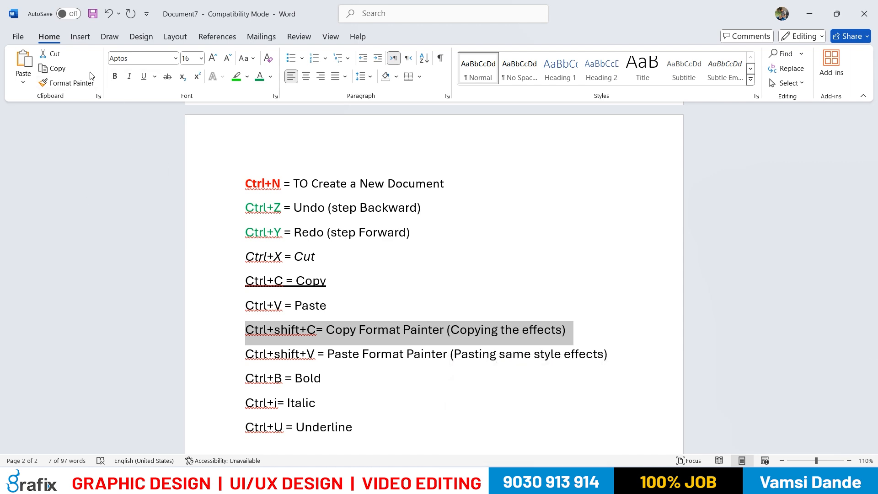
left_click(114, 78)
key("ctrl+i")
key("ctrl+u")
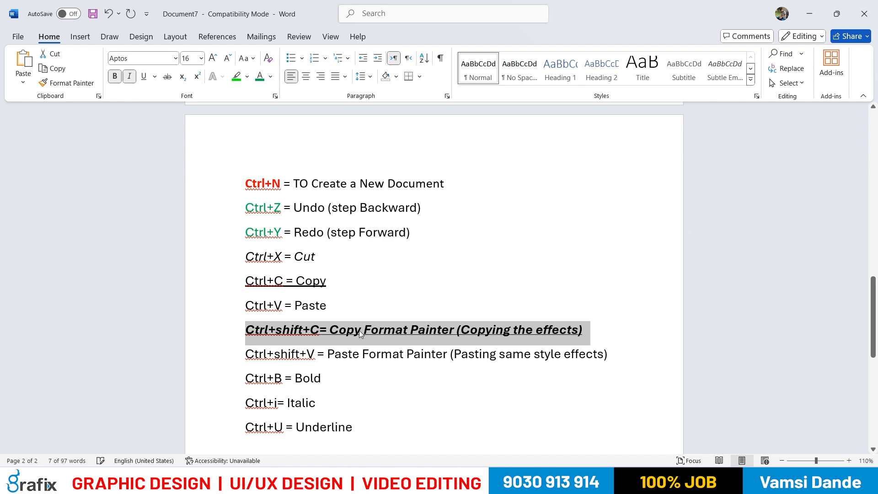
left_click(381, 354)
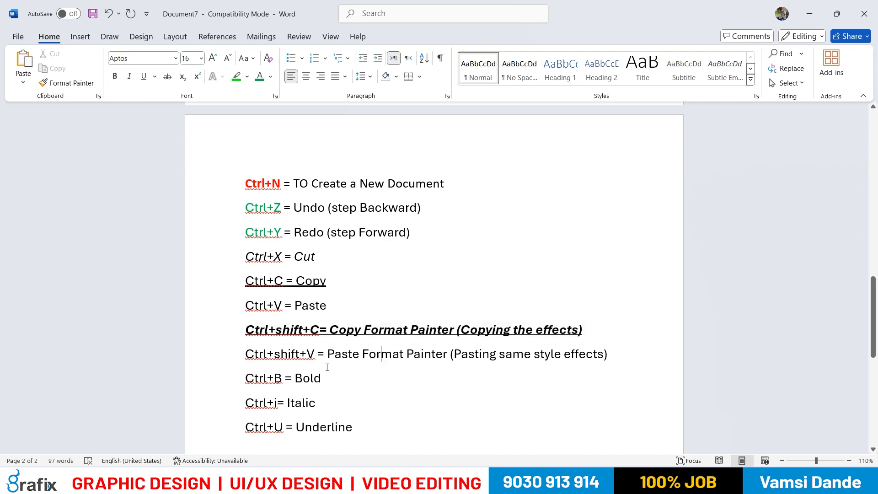
Remove bold, italic and underline from "Copy Format Painter (Copying the effects)" in the Ctrl+shift+C line
left_click_drag(288, 329, 512, 330)
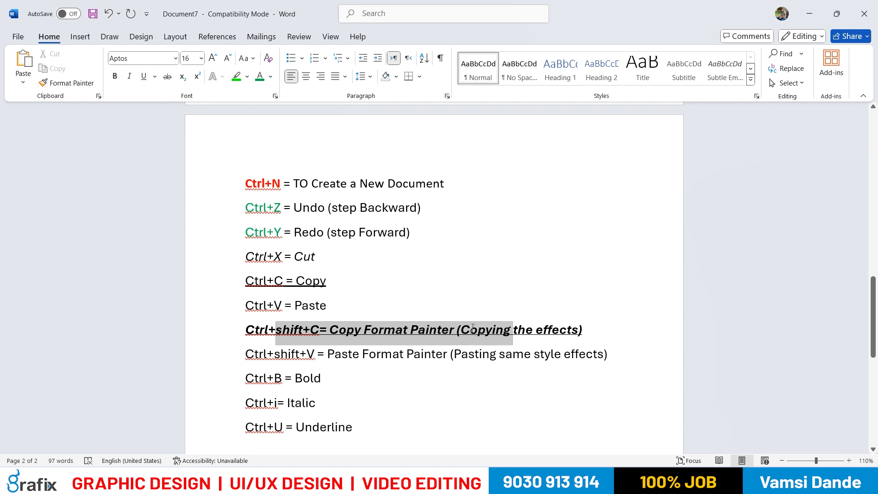
left_click(441, 357)
left_click_drag(581, 331, 330, 331)
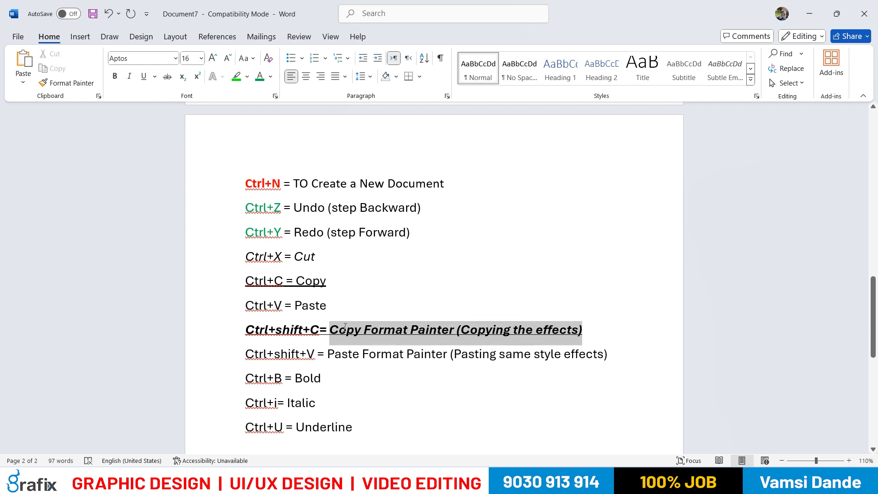
left_click(114, 76)
left_click(130, 76)
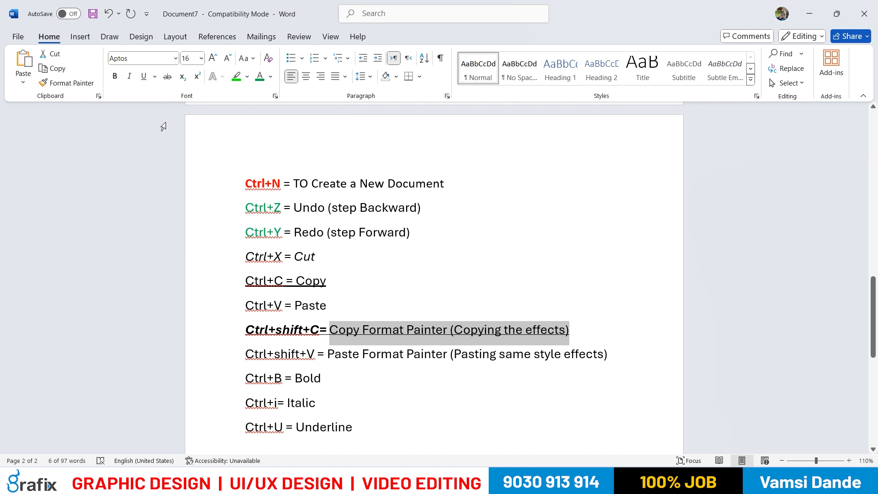
left_click(144, 76)
left_click(637, 331)
Remove the italics from "Ctrl+shift+C=", leaving its bold and underline in place
left_click_drag(330, 330, 246, 330)
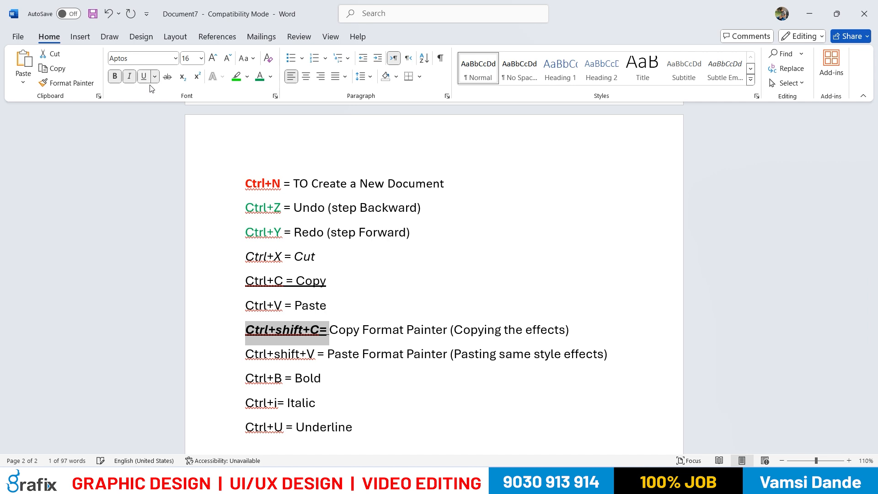
left_click(350, 383)
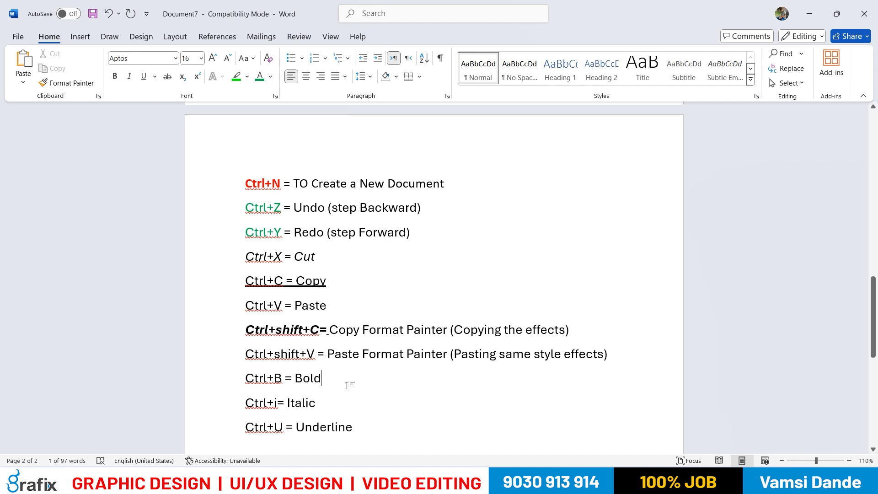
left_click_drag(328, 331, 246, 331)
key("ctrl+i")
left_click(339, 426)
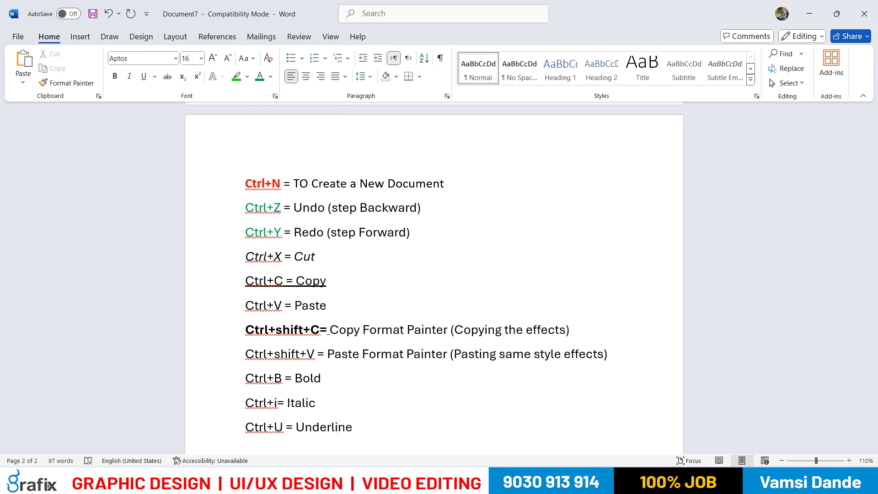
Set the font size of the whole shortcut list, from the Ctrl+N line to the Ctrl+U line, to 16
left_click_drag(364, 453, 245, 183)
left_click(190, 59)
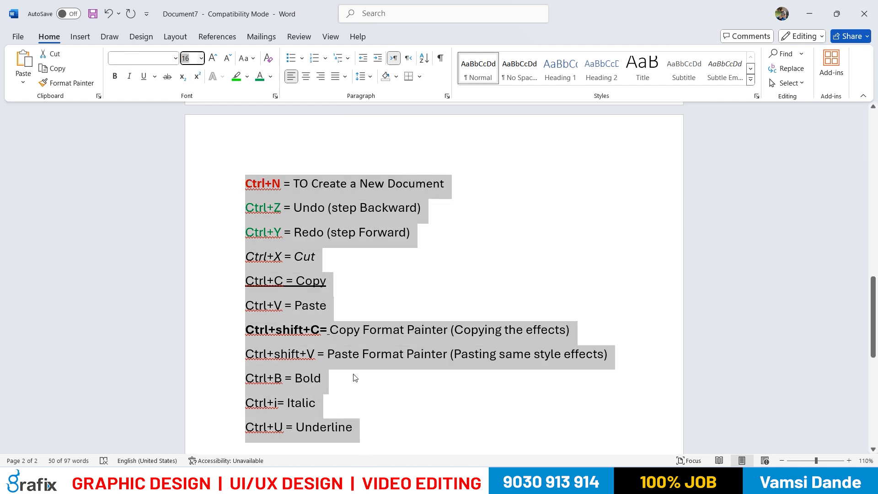
type("16")
key("Return")
left_click(201, 58)
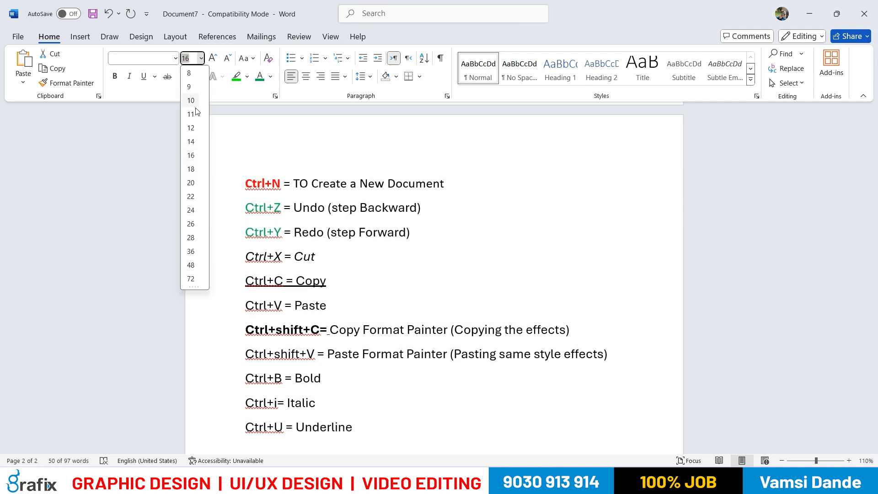
left_click(191, 155)
left_click(407, 413)
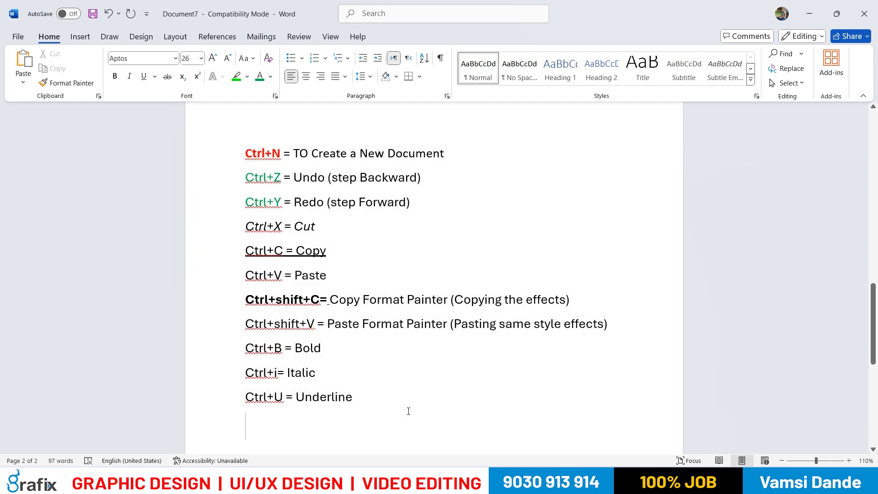
Colour the text "Paste Format Painter (Pasting same style effects)" in the Ctrl+shift+V line standard red
left_click_drag(387, 407, 305, 404)
left_click_drag(327, 325, 608, 324)
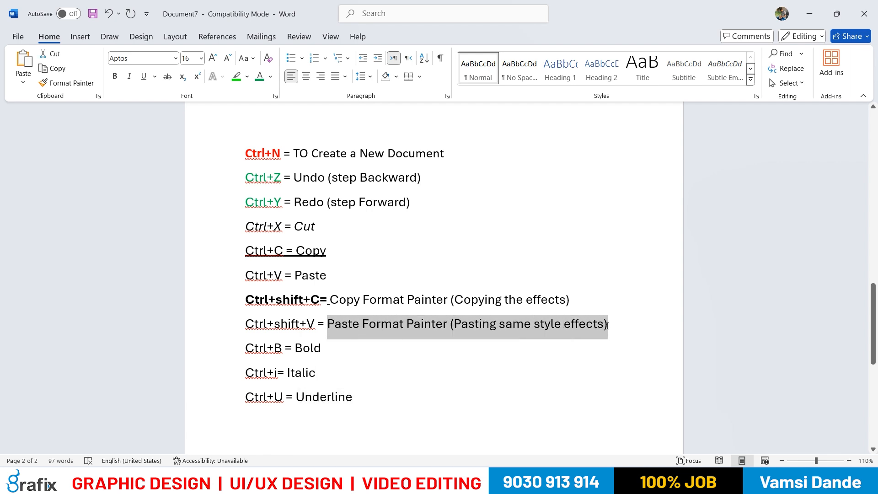
left_click(271, 76)
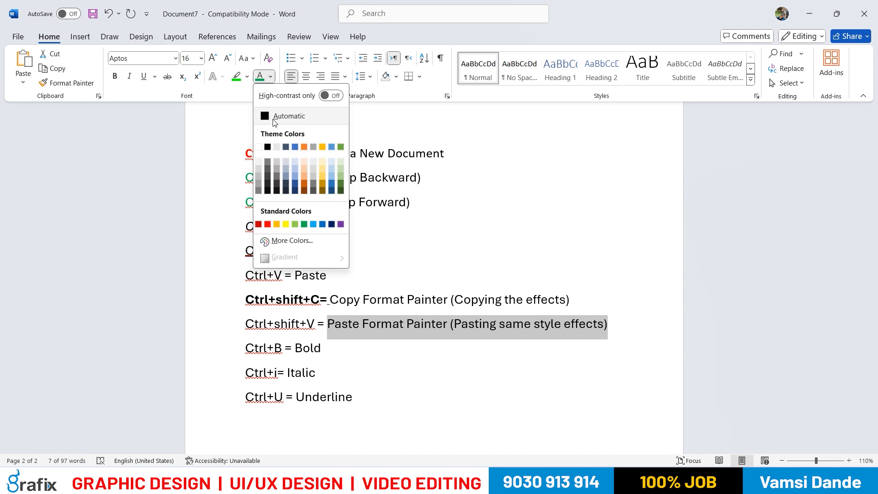
left_click(268, 225)
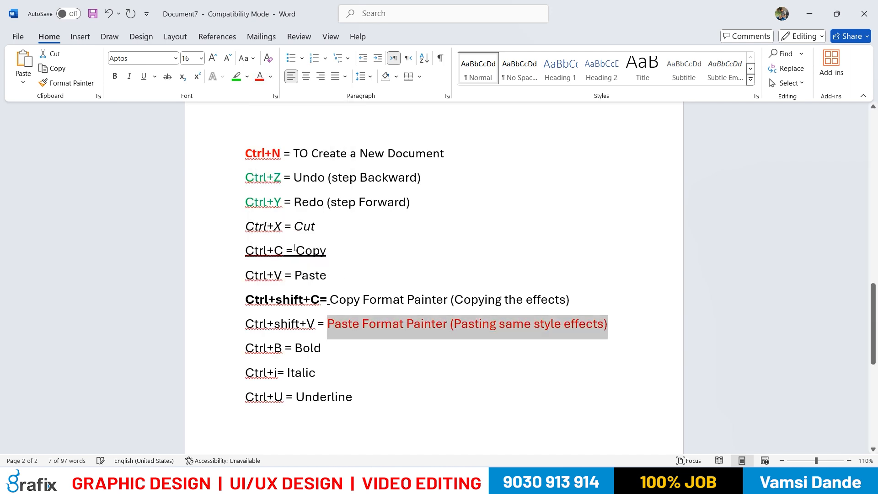
left_click(446, 374)
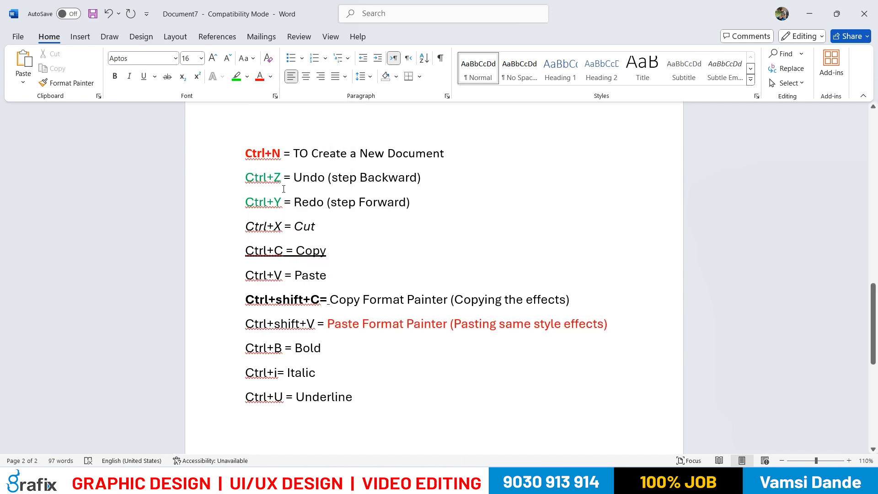
Change the font colour of "Ctrl+X" in the Cut line to light blue
left_click_drag(276, 178, 246, 179)
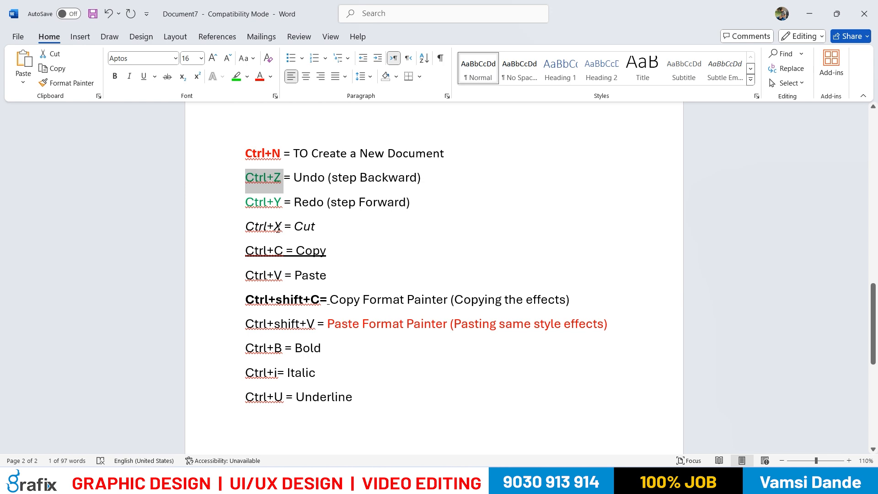
left_click_drag(283, 226, 251, 228)
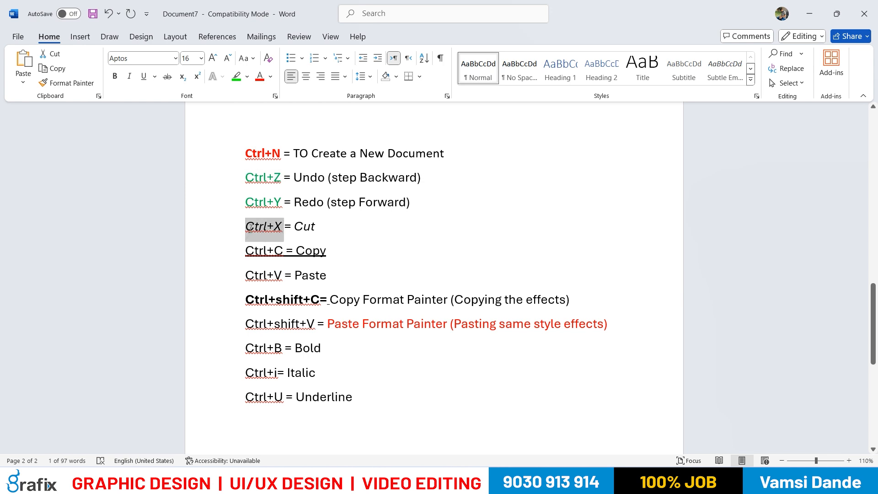
left_click(270, 77)
left_click(322, 224)
Colour "Ctrl+C" in the Copy line and "Ctrl+V" in the Paste line red
left_click_drag(285, 252, 246, 252)
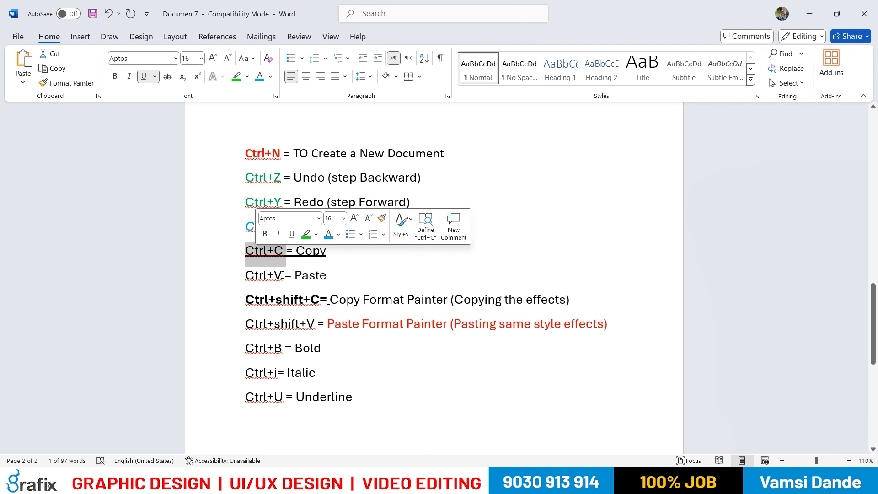
left_click(271, 77)
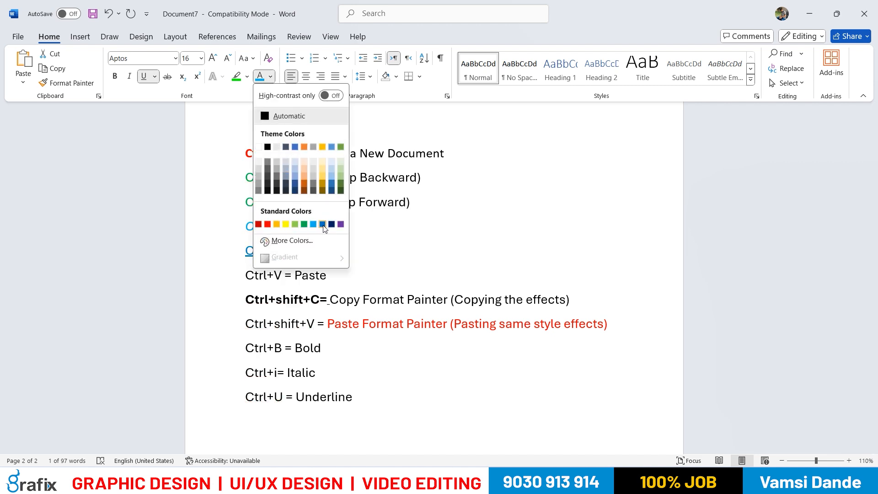
left_click(269, 225)
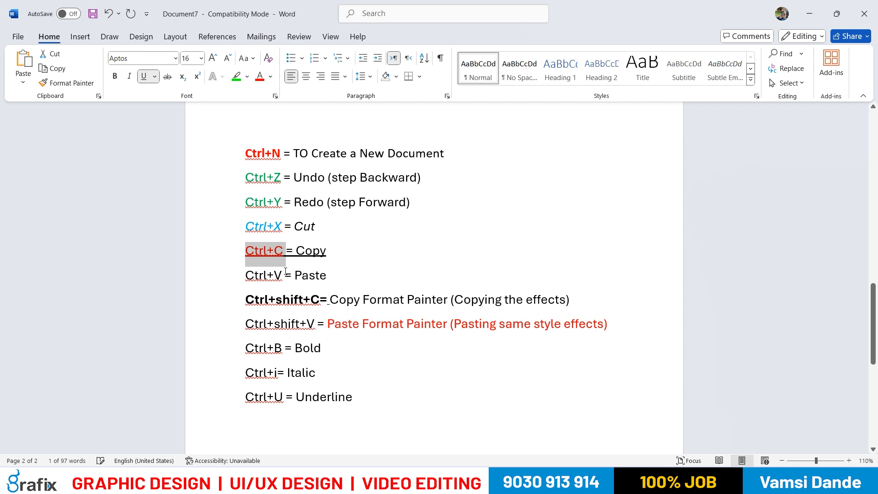
left_click_drag(286, 270, 245, 275)
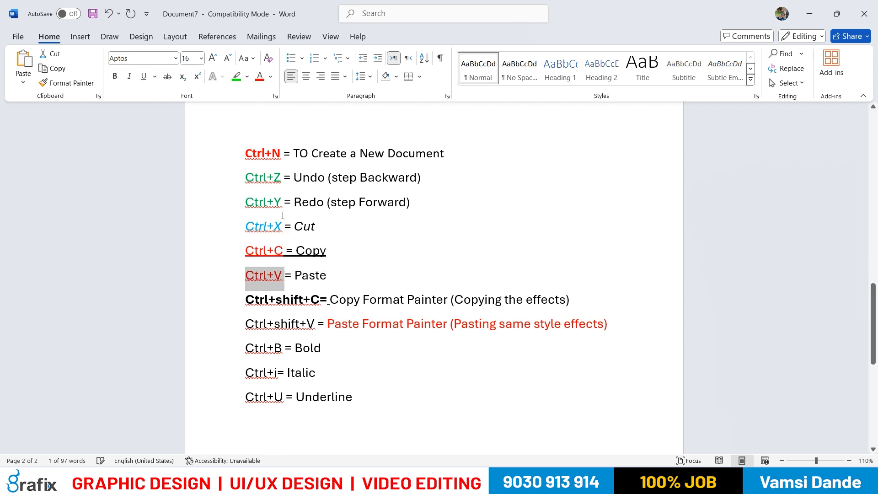
Colour "Ctrl+shift+C" in the Copy Format Painter line standard purple
left_click_drag(321, 303, 246, 303)
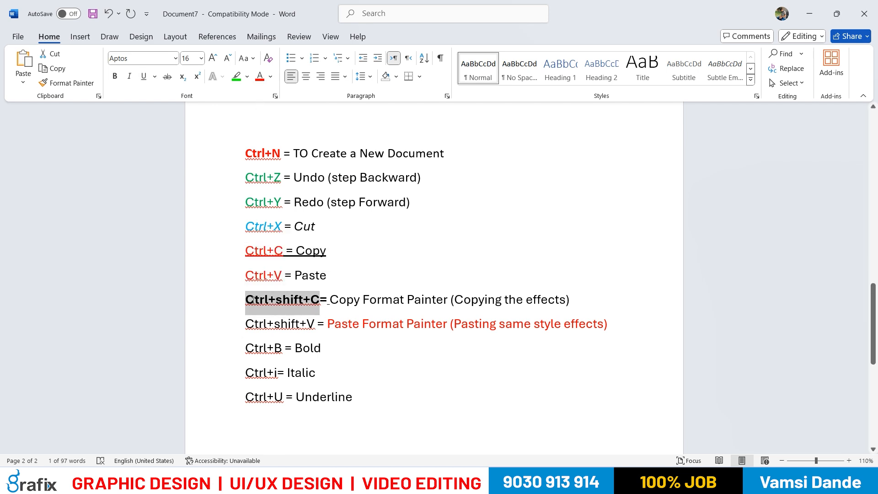
left_click(269, 78)
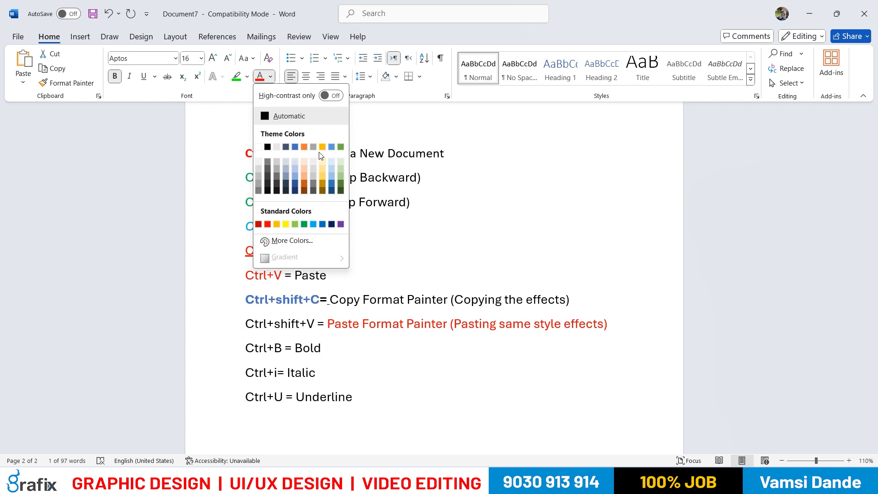
left_click(344, 224)
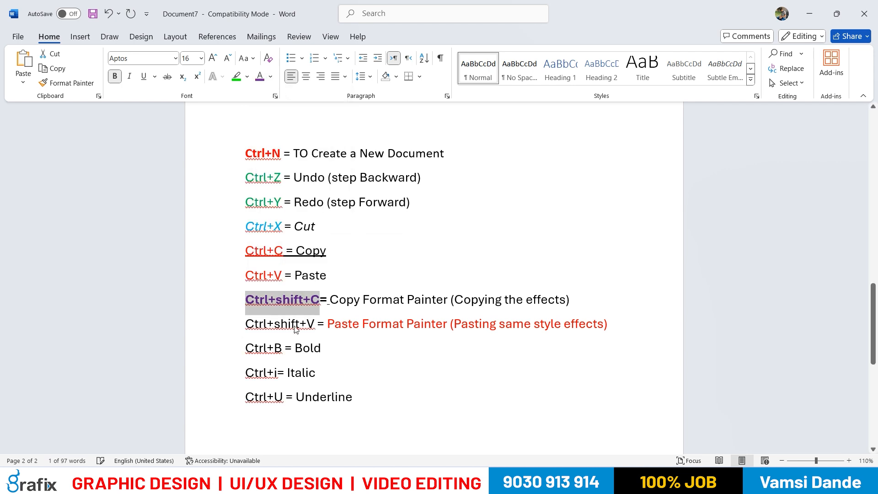
Colour "Ctrl+shift+V" in the Paste Format Painter line purple and make it bold
left_click_drag(318, 326, 246, 325)
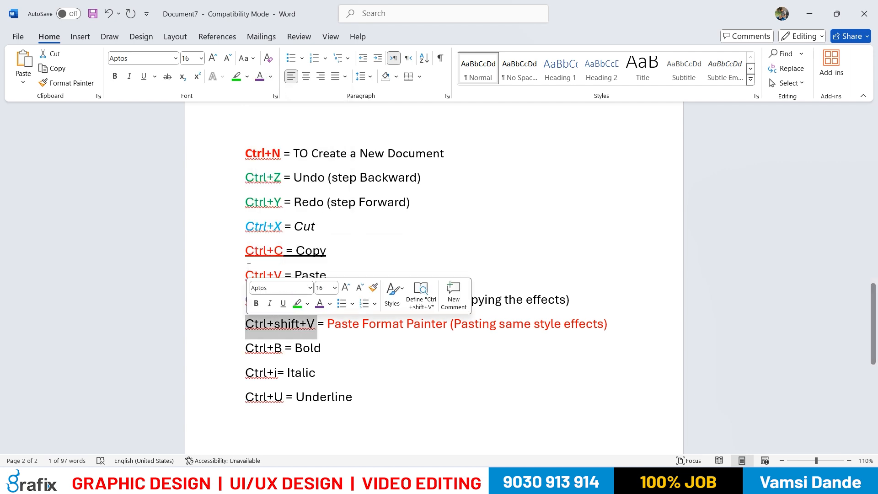
left_click(271, 79)
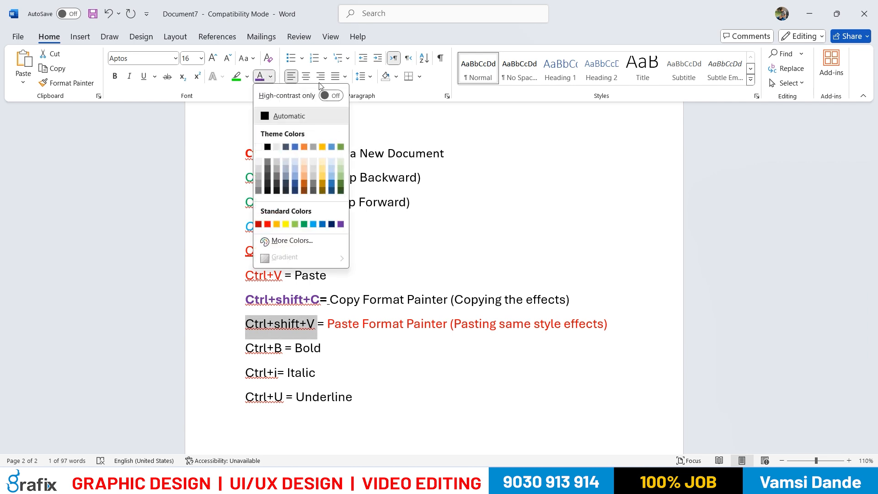
left_click(260, 80)
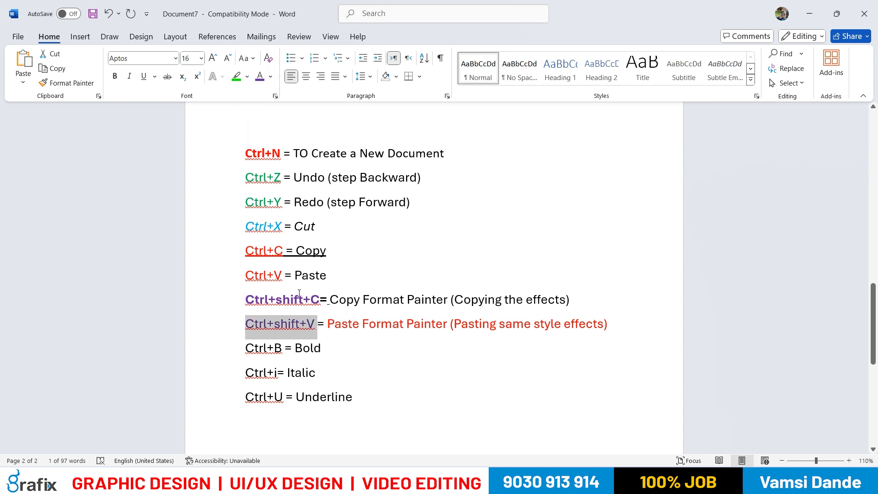
key("ctrl+shift+v")
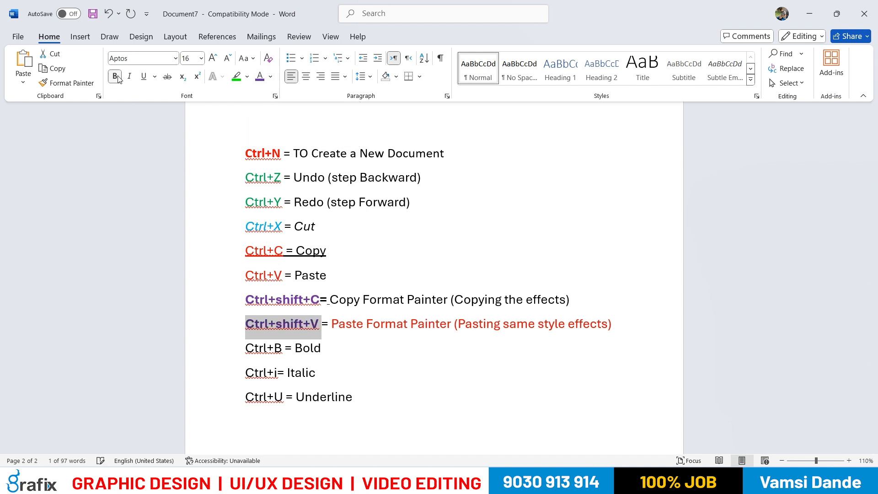
left_click(346, 323)
left_click_drag(608, 323, 333, 323)
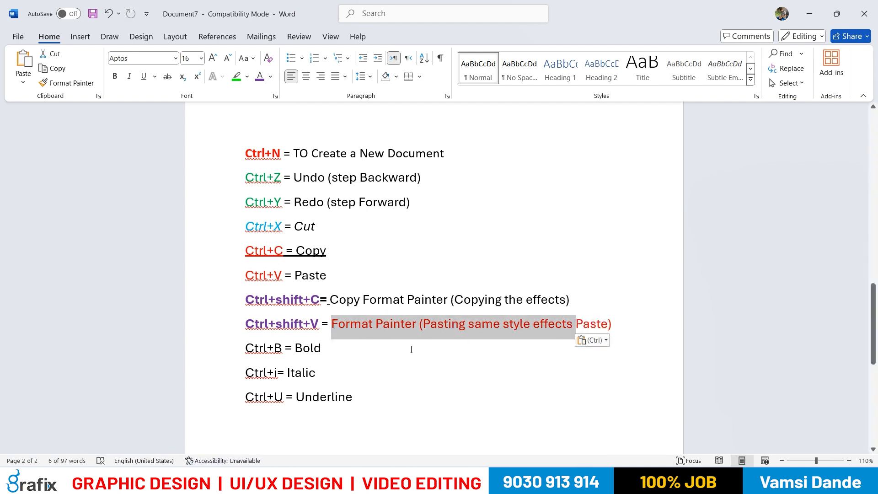
key("ctrl+z")
Change the font colour of "Paste Format Painter (Pasting same style effects)" to black
left_click(615, 324)
left_click_drag(615, 324, 332, 324)
left_click(270, 78)
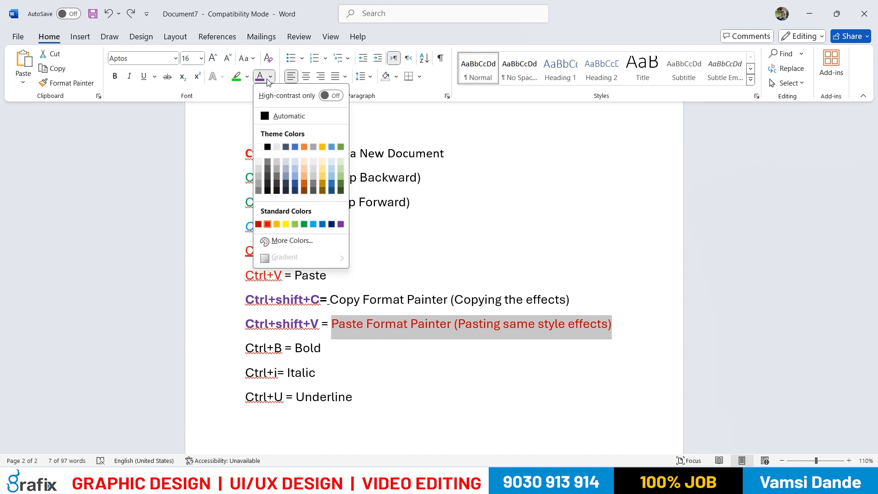
left_click(268, 147)
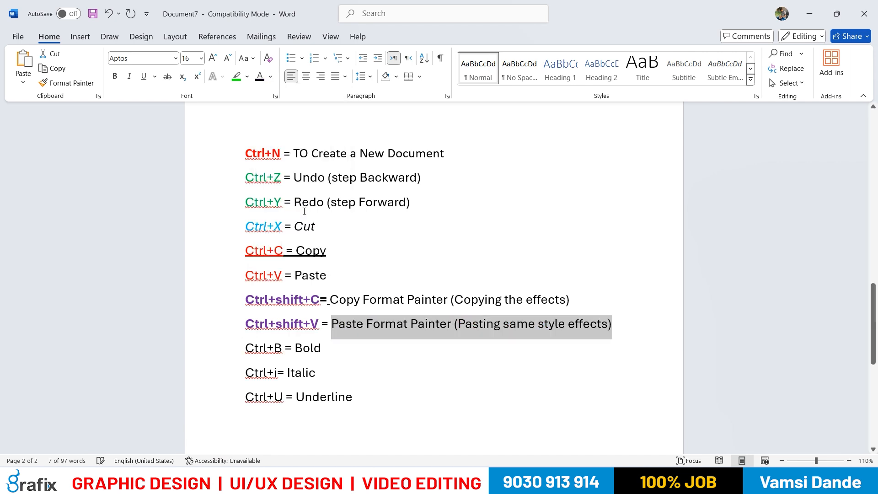
left_click(365, 362)
Colour "Ctrl+B" in the Bold line light blue
left_click(240, 347)
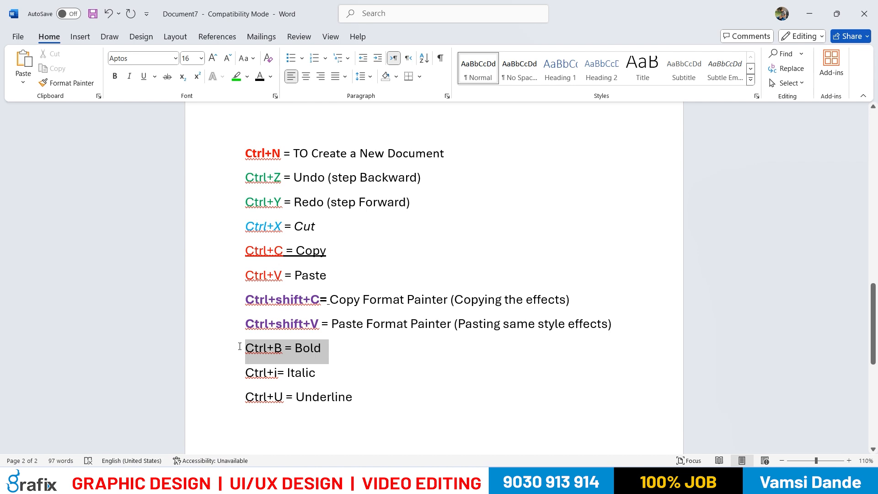
left_click(265, 348)
double_click(271, 349)
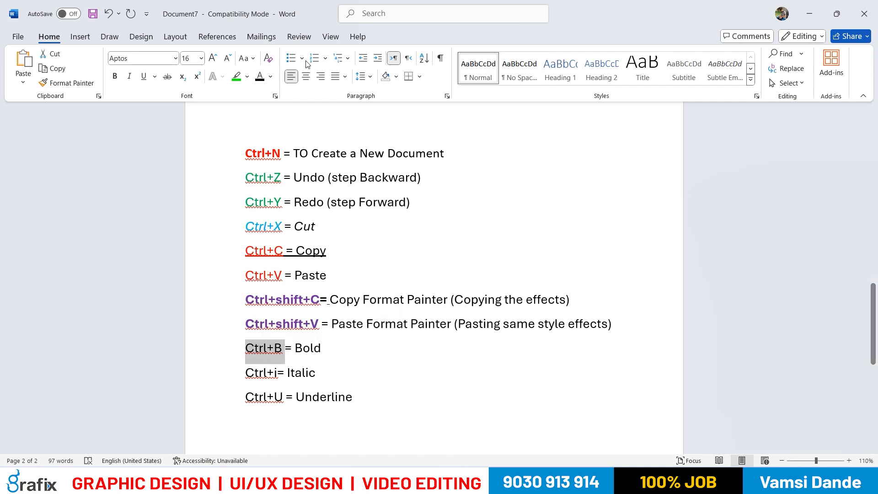
left_click(271, 77)
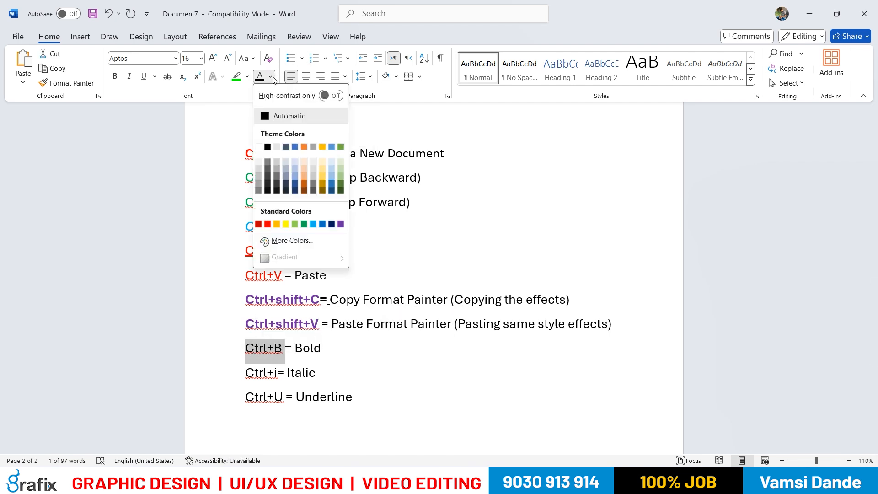
left_click(322, 224)
Colour "Ctrl+i" in the Italic line standard light green
left_click_drag(280, 374, 245, 372)
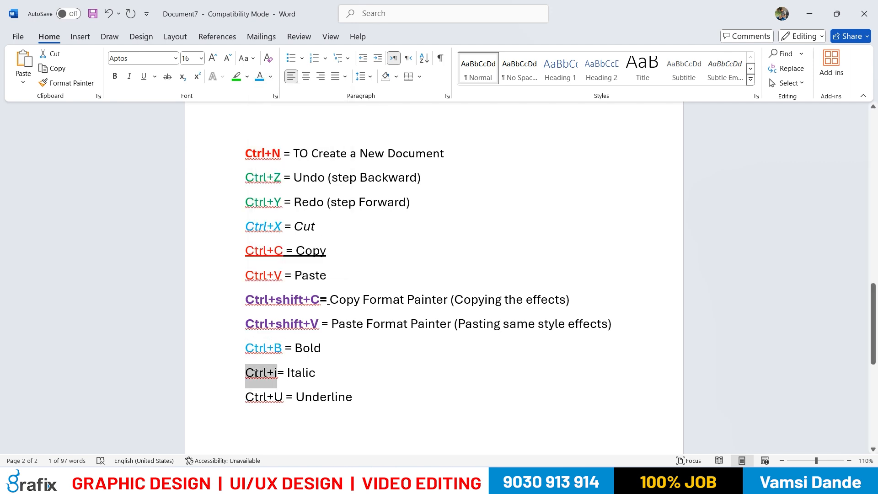
left_click(272, 77)
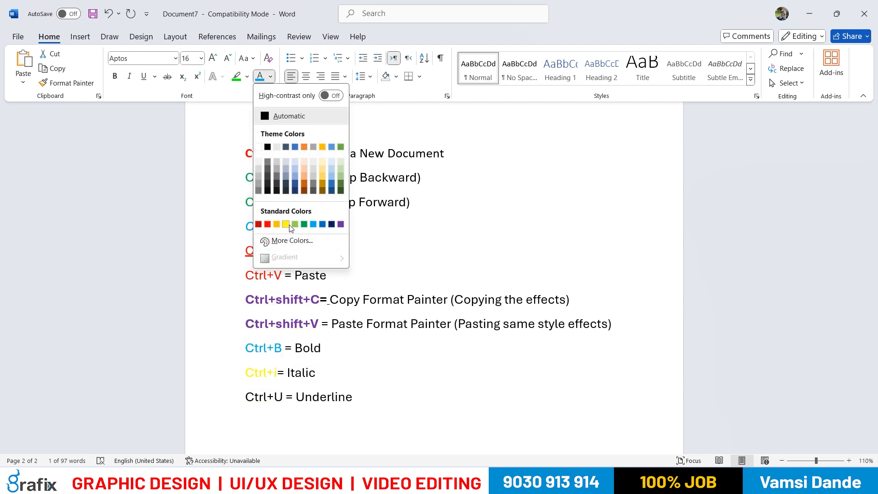
left_click(294, 224)
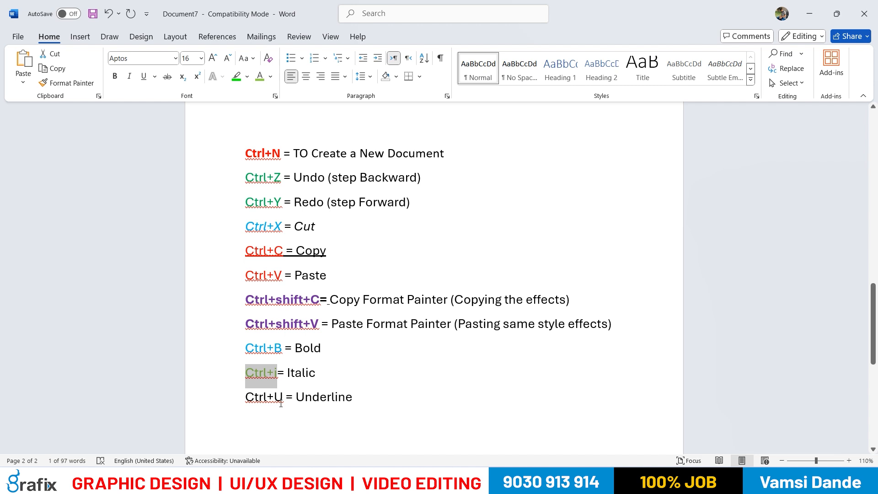
Colour "Ctrl+U" in the Underline line with the theme blue
left_click_drag(286, 397, 246, 397)
left_click(271, 77)
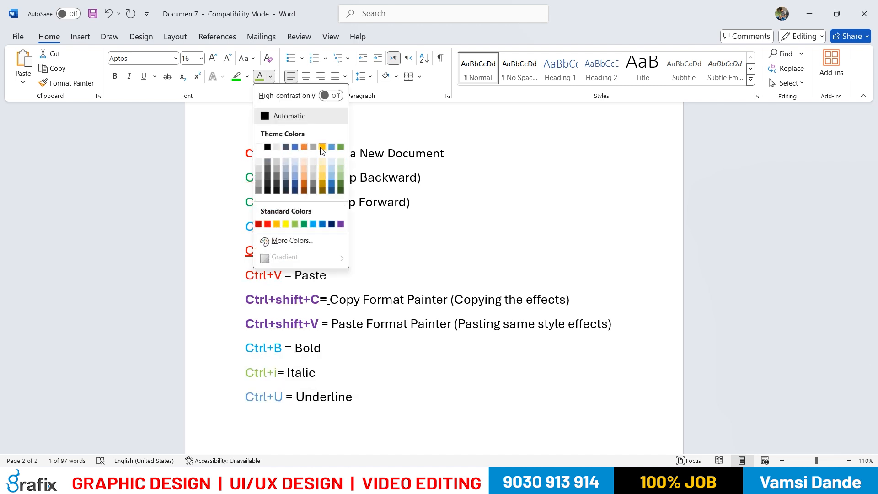
left_click(295, 147)
left_click(422, 366)
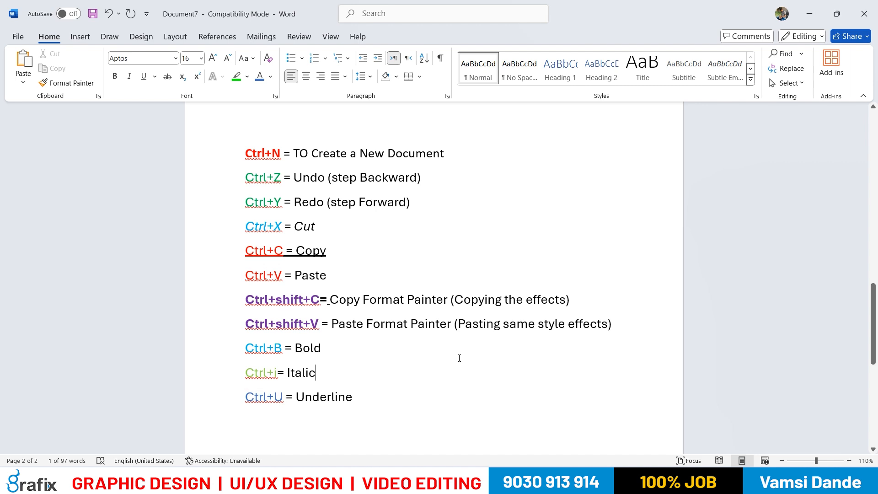
Make the shortcut keys "Ctrl+U", "Ctrl+i" and "Ctrl+B" in the last three lines bold
left_click_drag(283, 395, 245, 397)
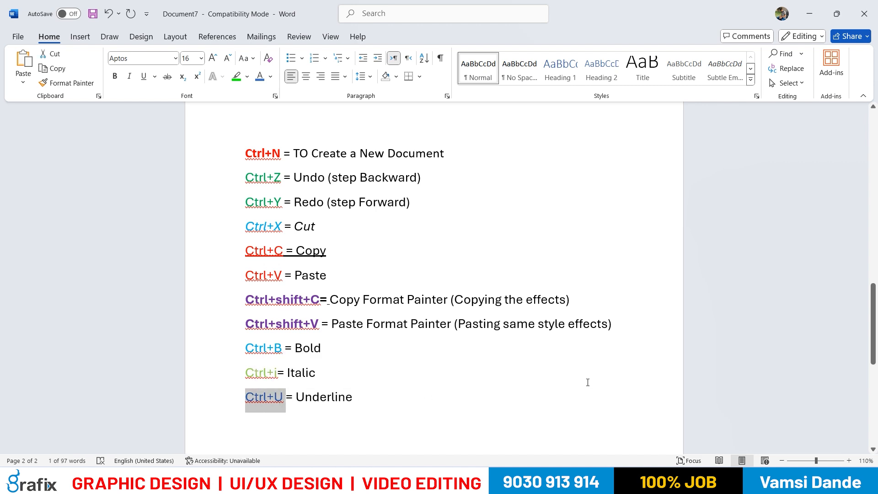
key("ctrl+b")
left_click_drag(277, 372, 245, 373)
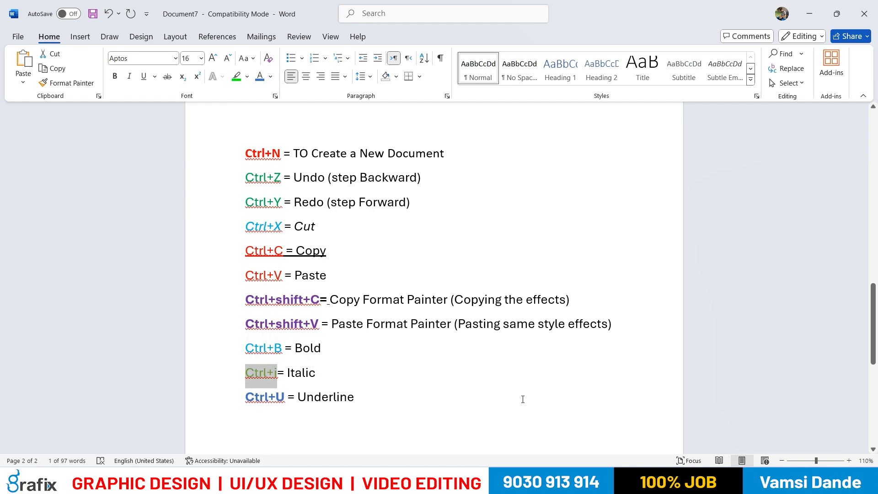
key("ctrl+b")
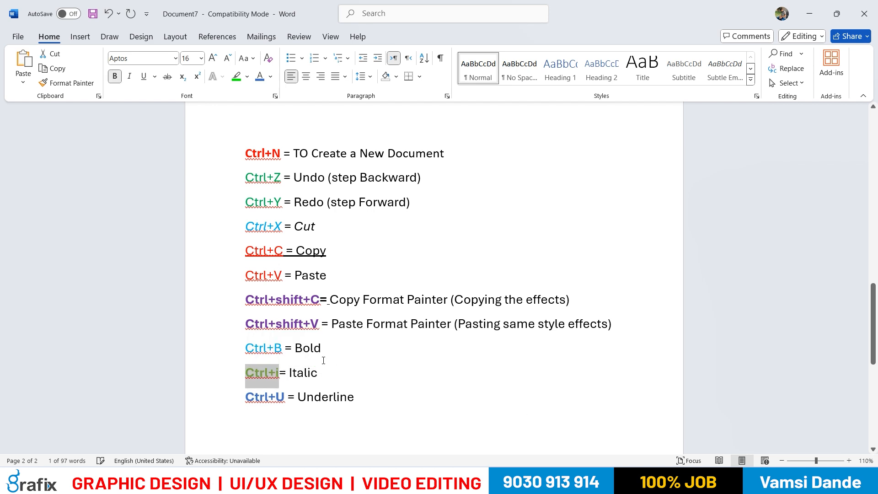
left_click_drag(246, 348, 285, 348)
key("ctrl+b")
left_click(468, 374)
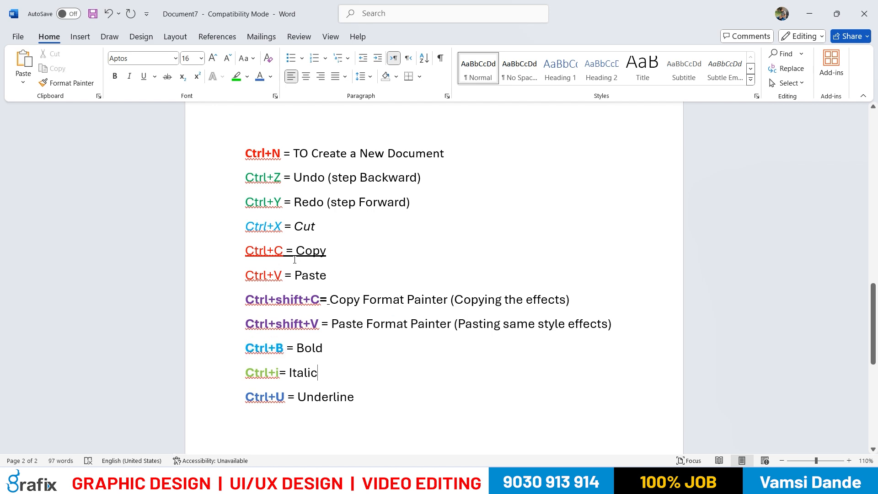
Make "Ctrl+C", "Ctrl+V" and "Ctrl+X" in the Copy, Paste and Cut lines bold
left_click_drag(284, 254, 246, 277)
key("ctrl+b")
key("ctrl+b")
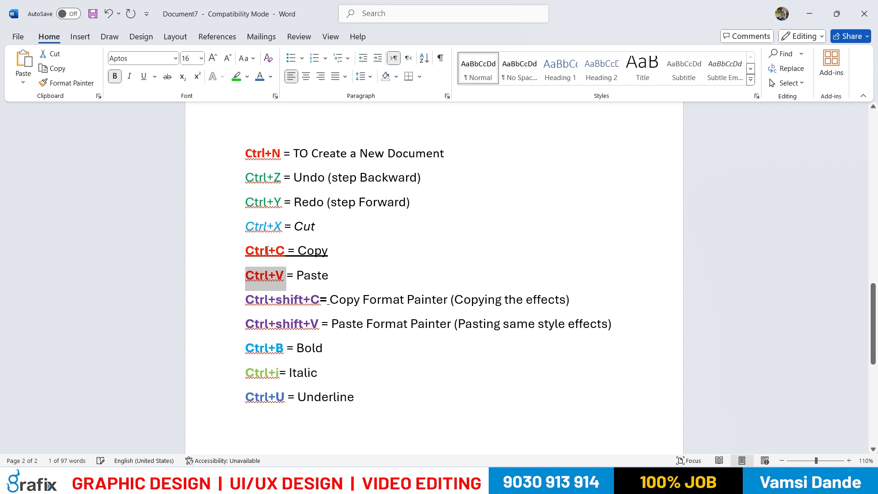
left_click_drag(280, 226, 247, 227)
key("ctrl+b")
left_click(496, 370)
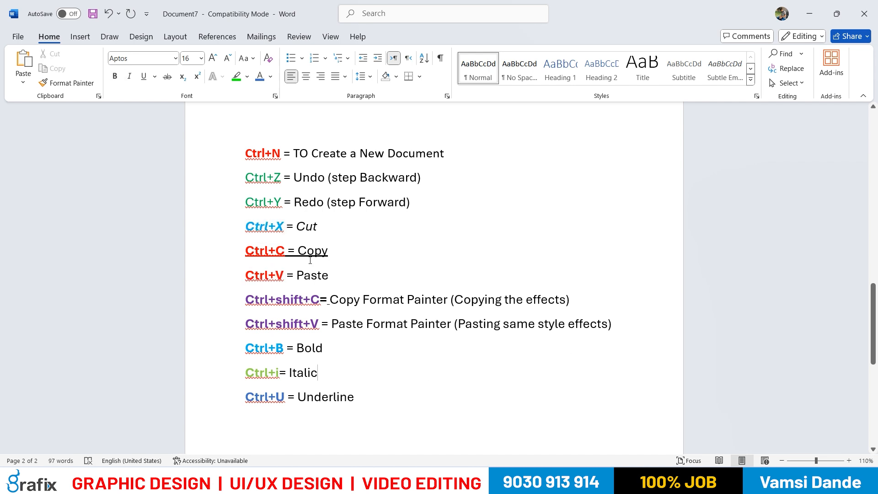
Remove the italic formatting from "Ctrl+X" in the Cut line
left_click_drag(286, 227, 246, 228)
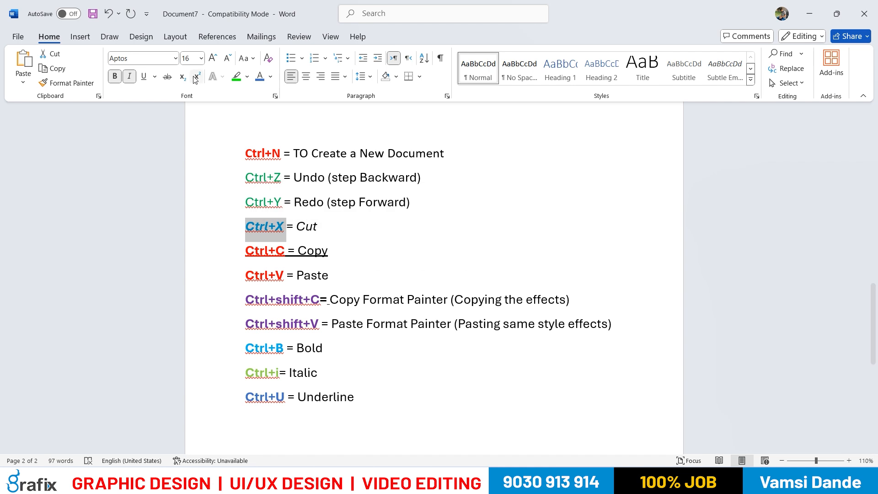
left_click(129, 76)
left_click(447, 324)
left_click(479, 388)
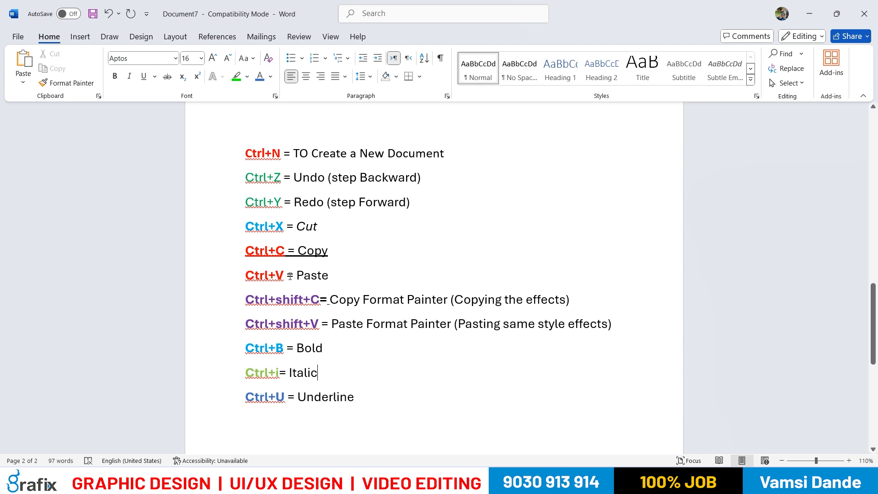
Set the Cut, Copy and Paste lines to the Arial Black font at size 20
left_click_drag(295, 155, 311, 155)
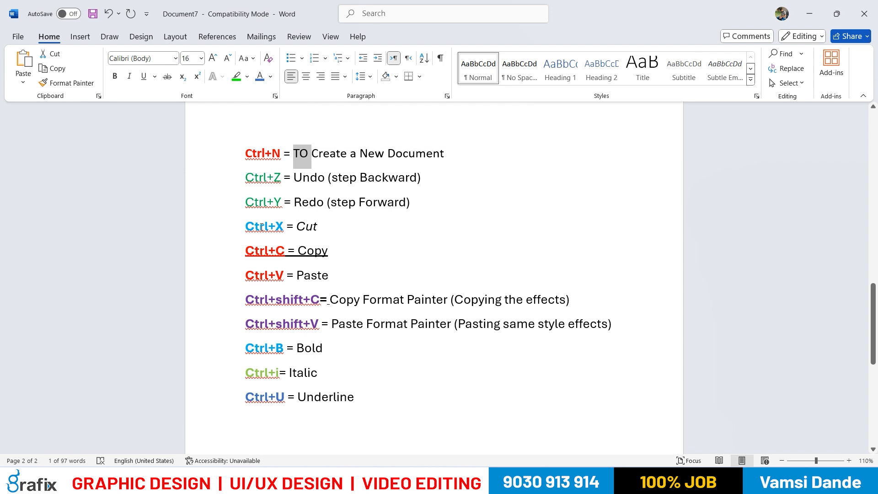
left_click_drag(247, 227, 326, 277)
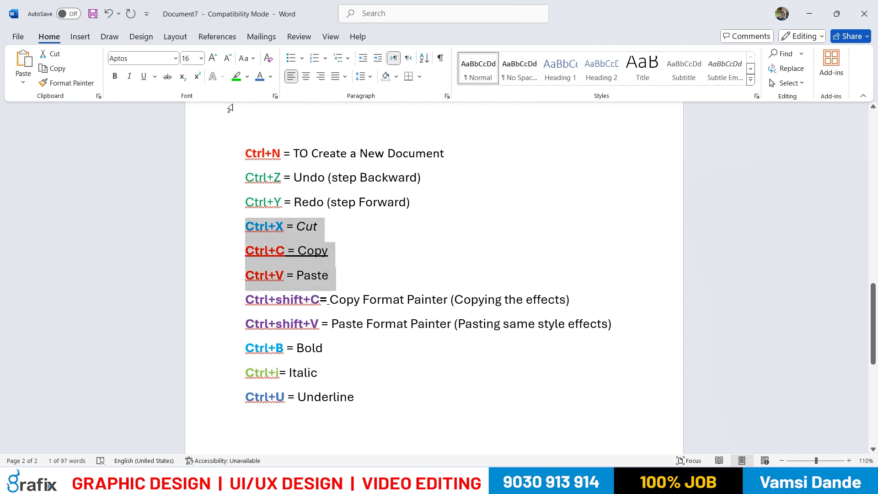
left_click(176, 59)
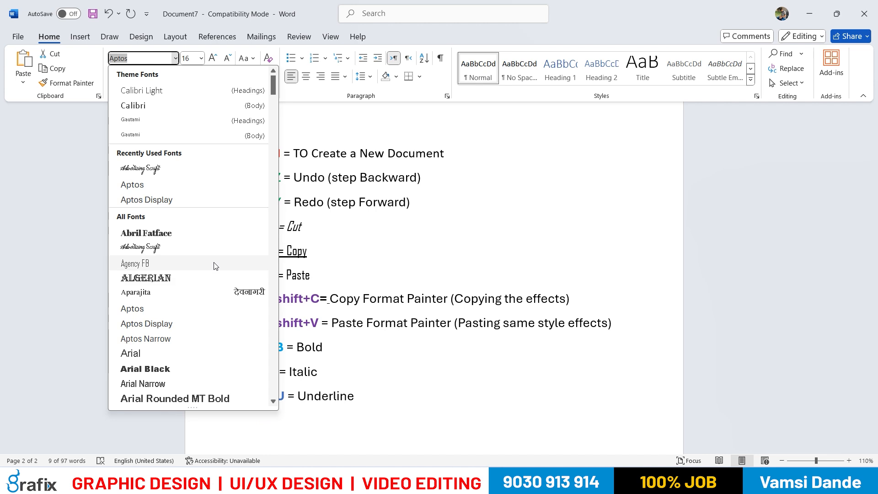
scroll(228, 307, "down", 1)
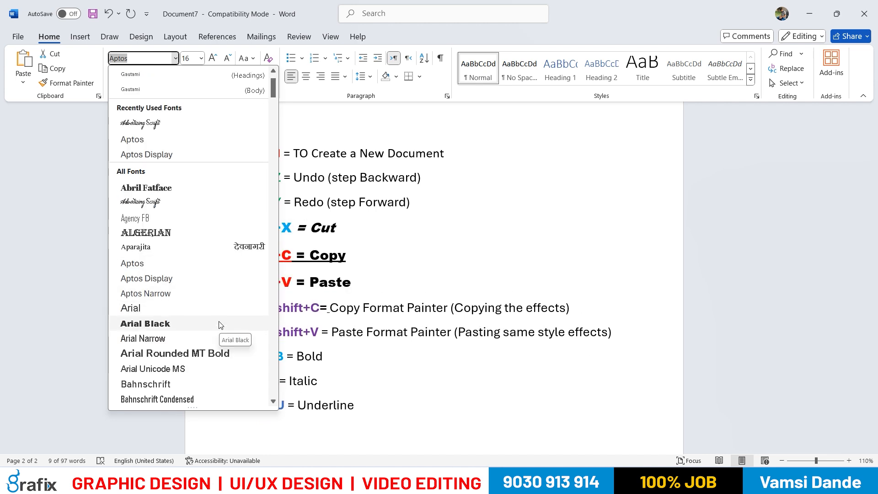
left_click(220, 323)
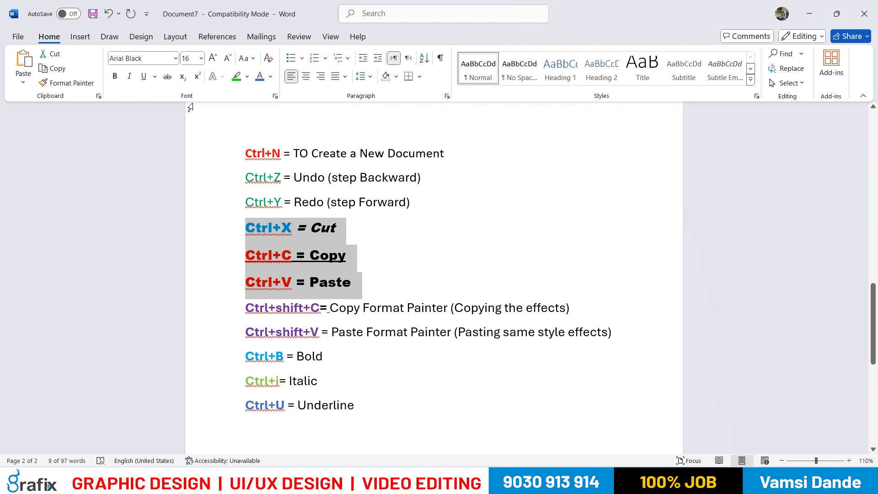
left_click(201, 59)
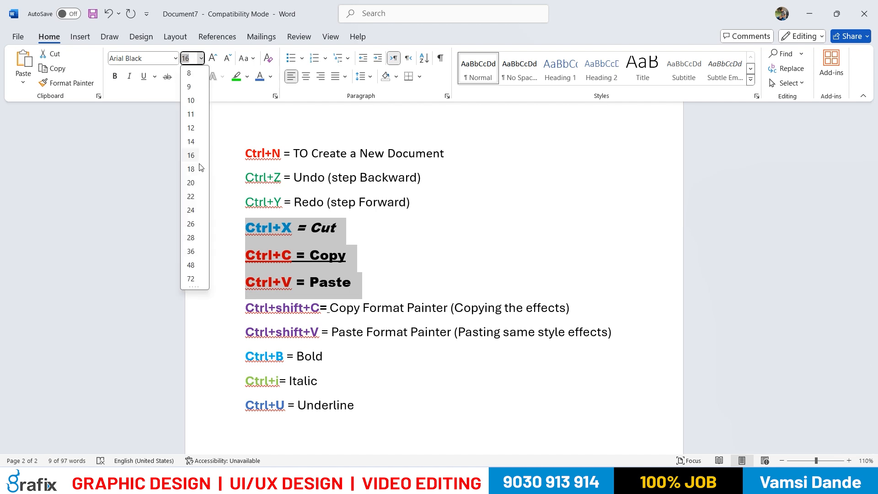
left_click(197, 187)
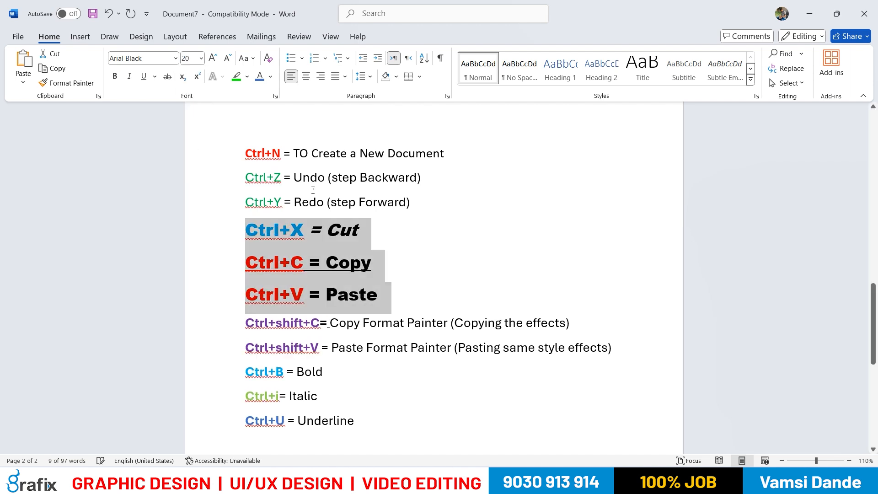
left_click(270, 79)
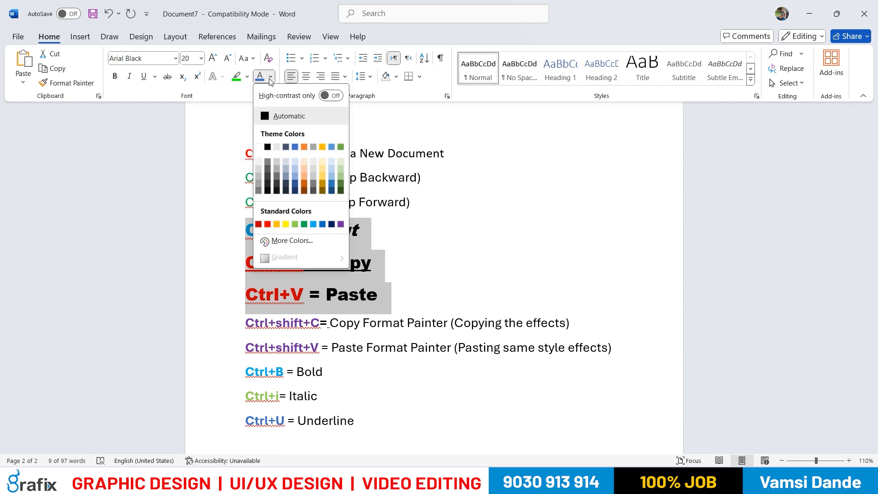
left_click(271, 79)
left_click(295, 237)
left_click_drag(303, 264, 260, 265)
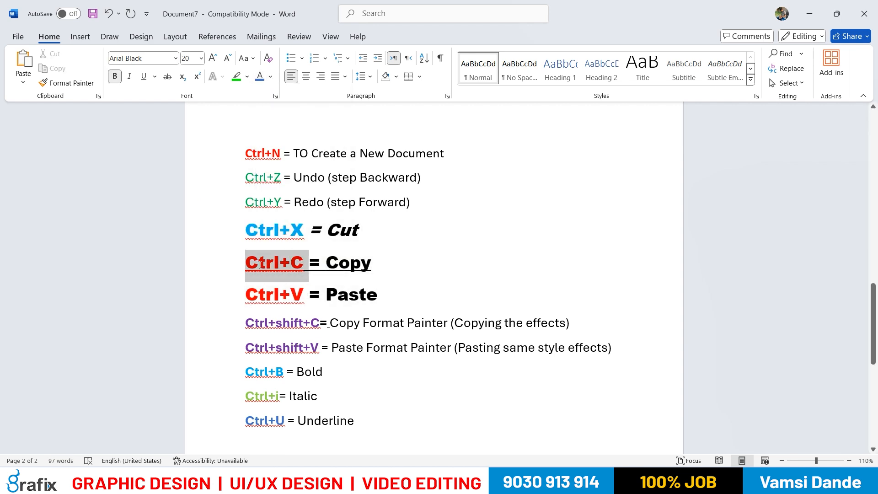
left_click(271, 79)
left_click(417, 244)
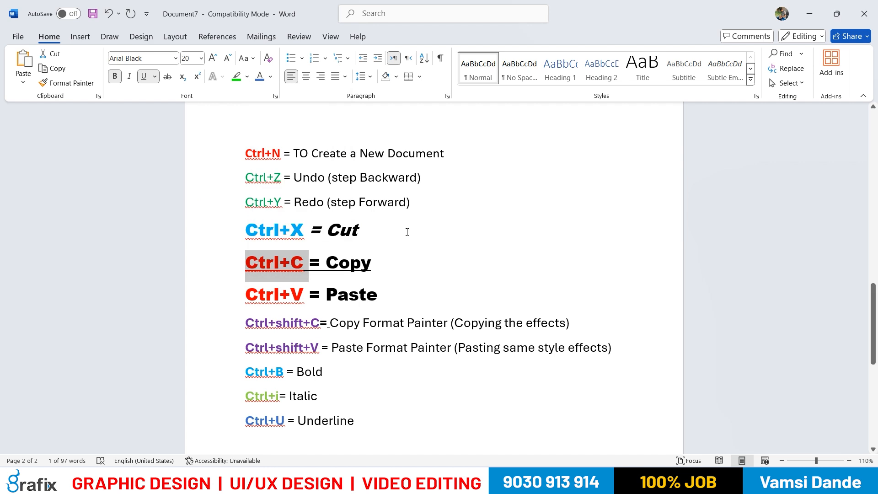
left_click(414, 202)
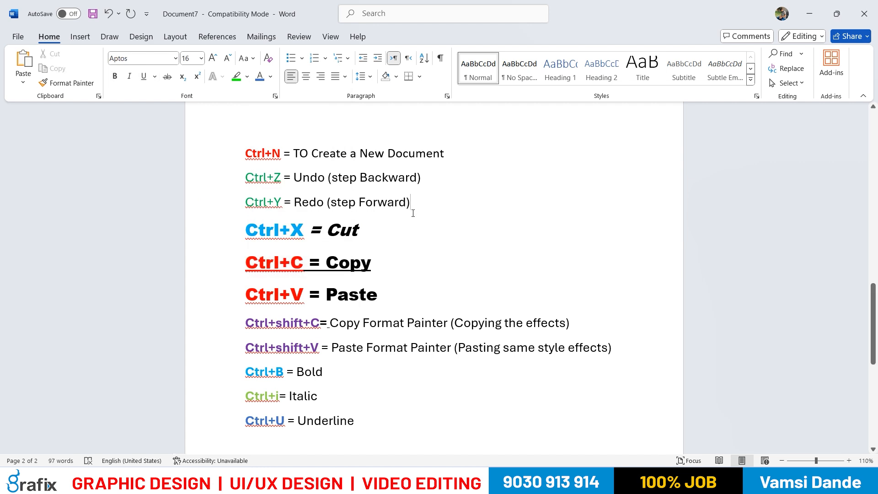
left_click_drag(410, 203, 327, 206)
left_click(374, 268)
left_click_drag(359, 269, 325, 268)
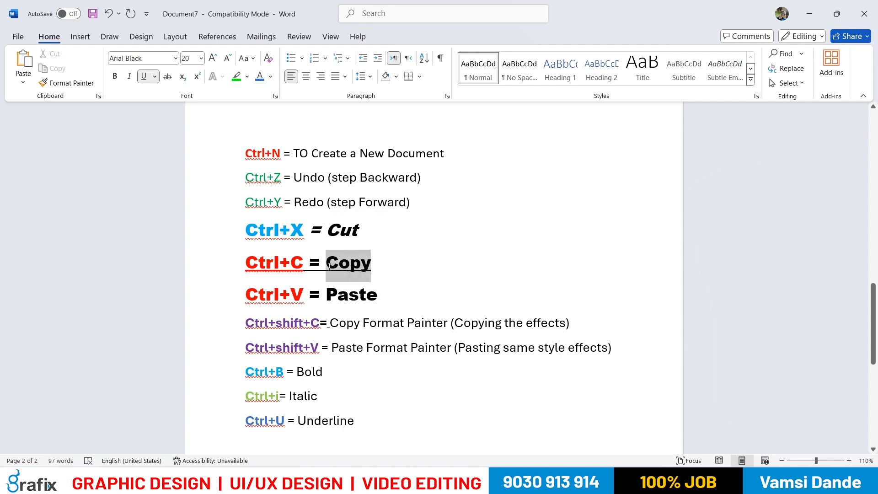
left_click(545, 313)
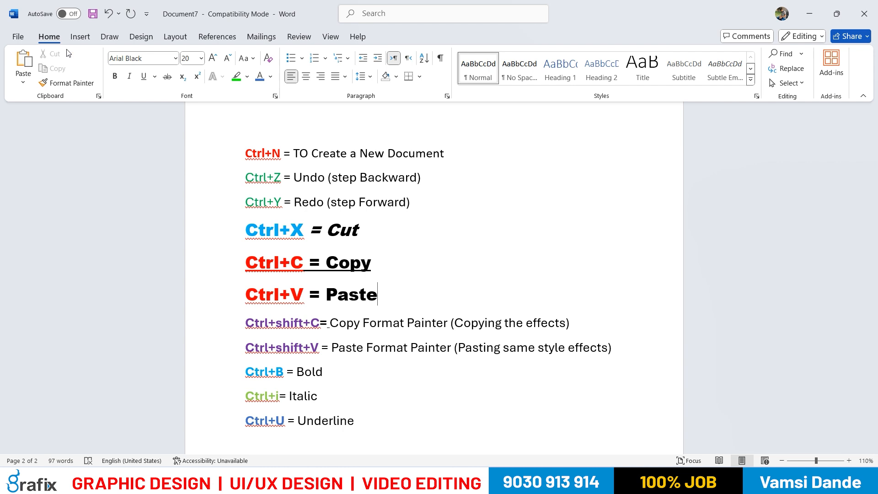
left_click(452, 239)
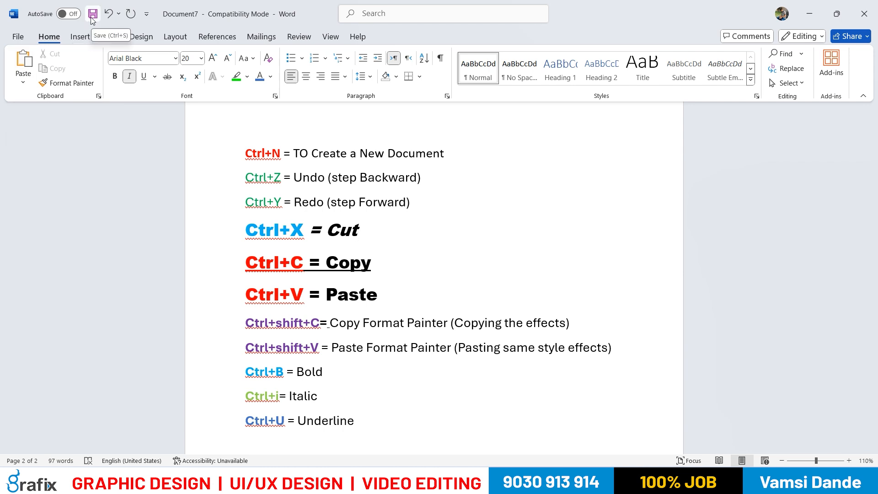
Add a new line "Ctrl+S = Save the Document" below the Underline line
left_click(383, 427)
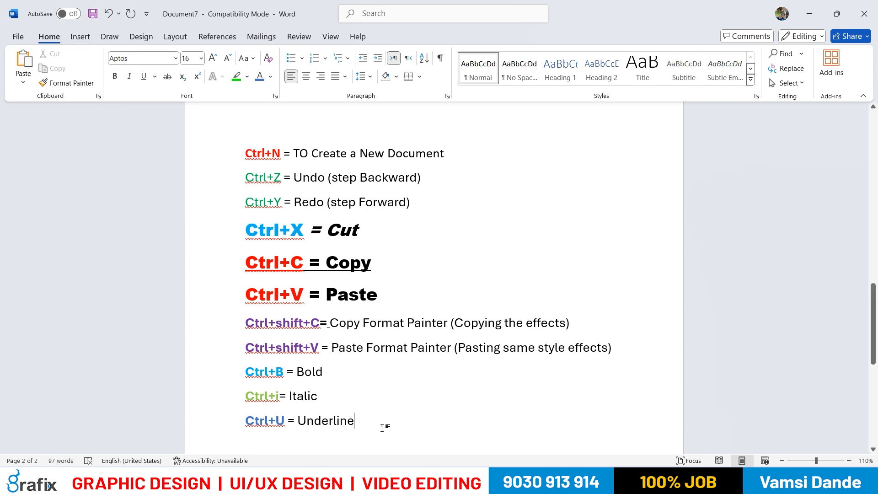
key("Return")
type("Ct")
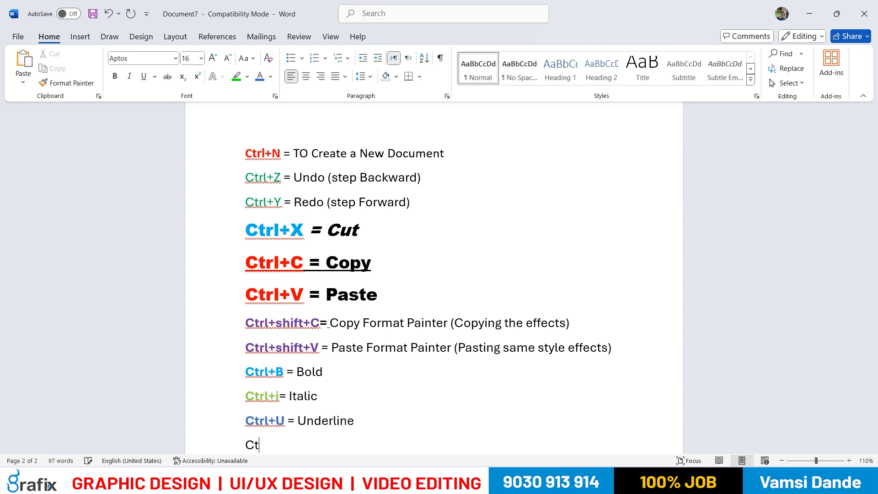
type("rl+S = Save")
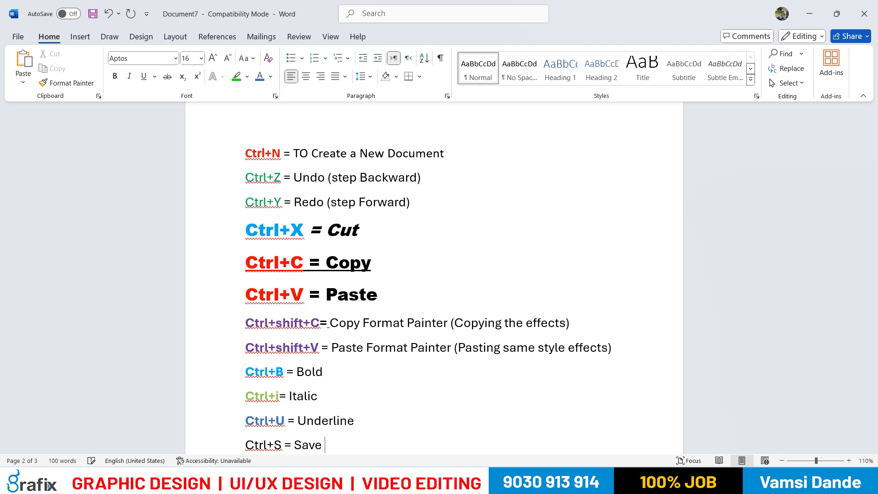
type(" the Document")
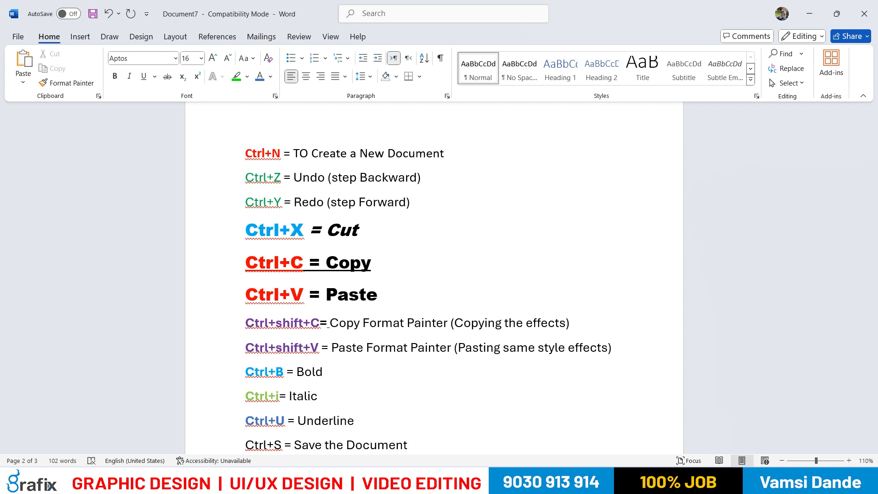
scroll(574, 387, "down", 1)
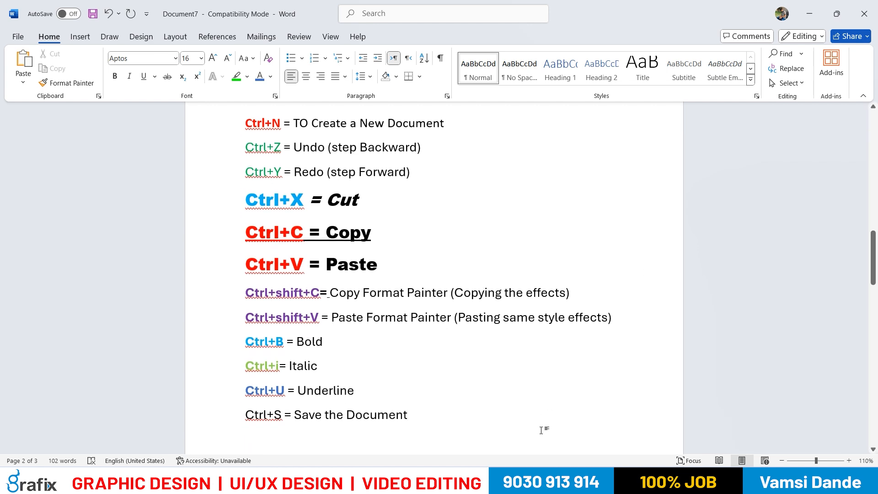
scroll(538, 428, "down", 1)
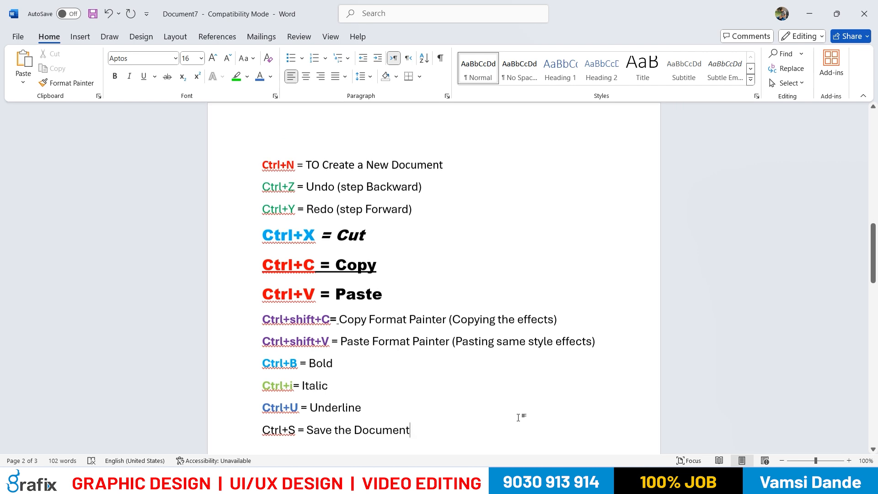
key("ctrl+s")
left_click(544, 326)
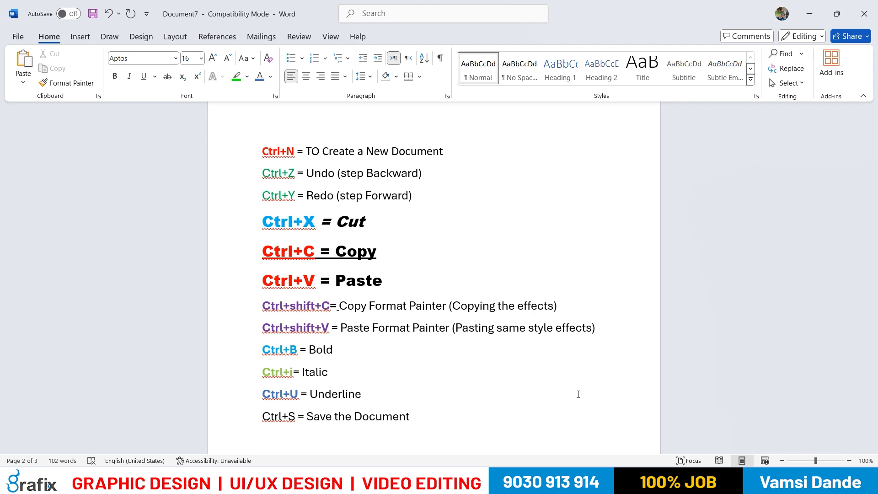
left_click(22, 37)
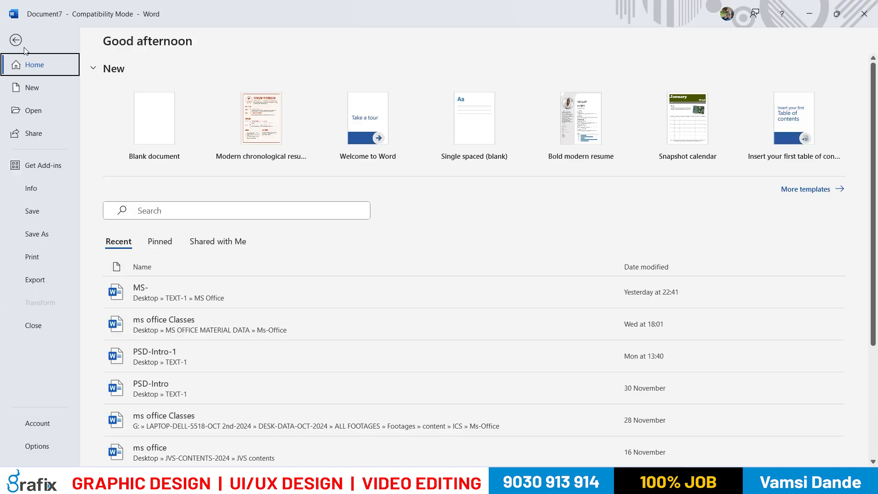
left_click(51, 237)
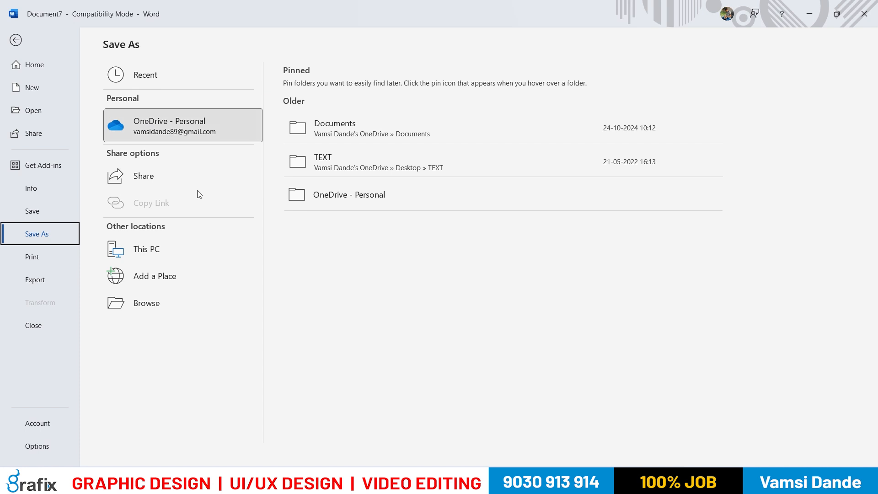
left_click(183, 247)
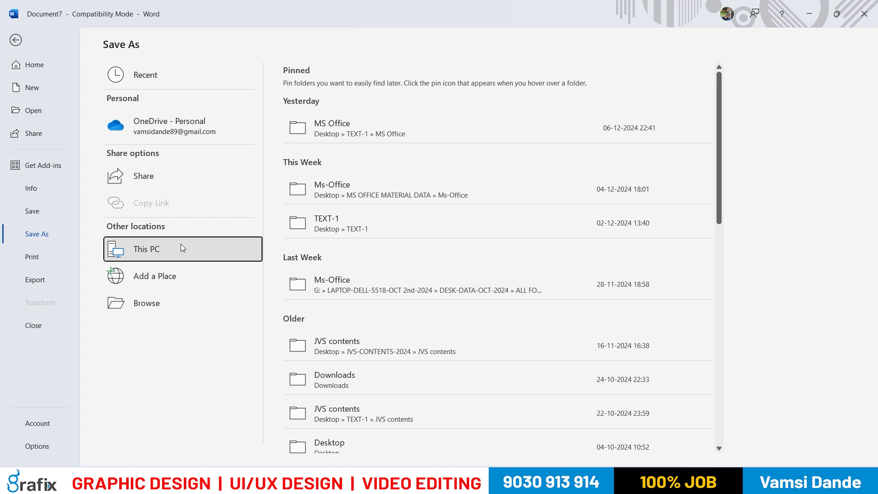
key("Escape")
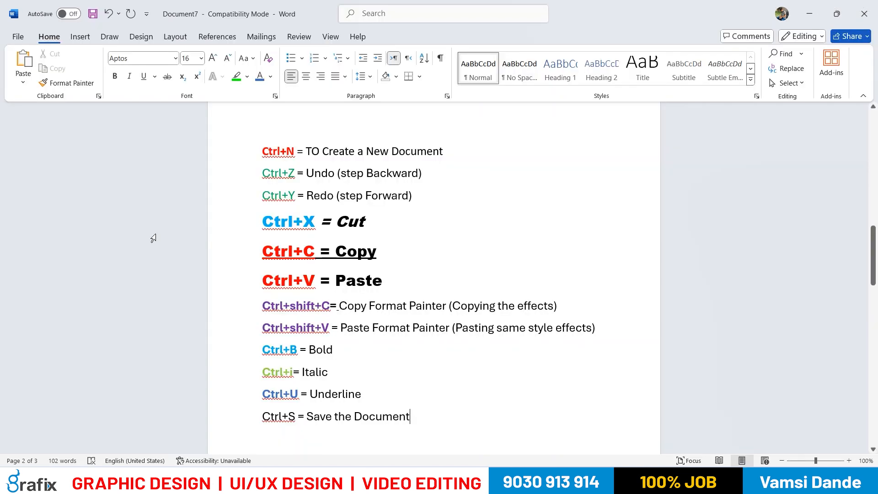
left_click(21, 41)
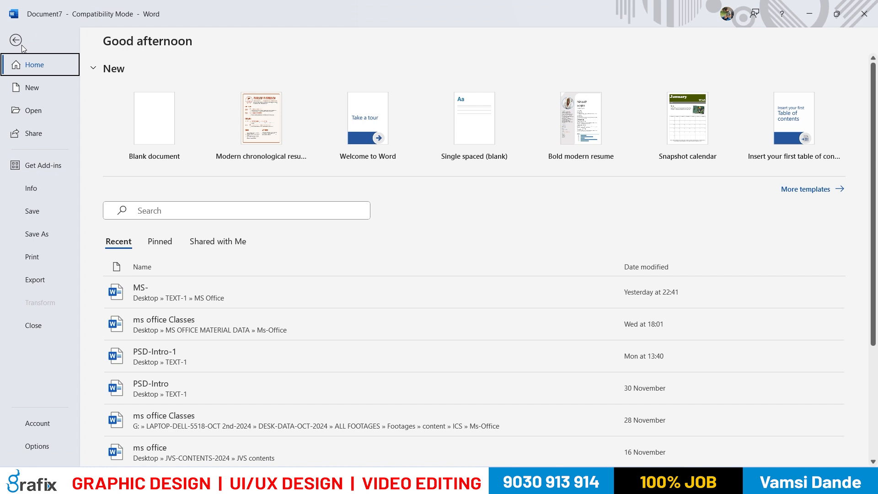
left_click(40, 231)
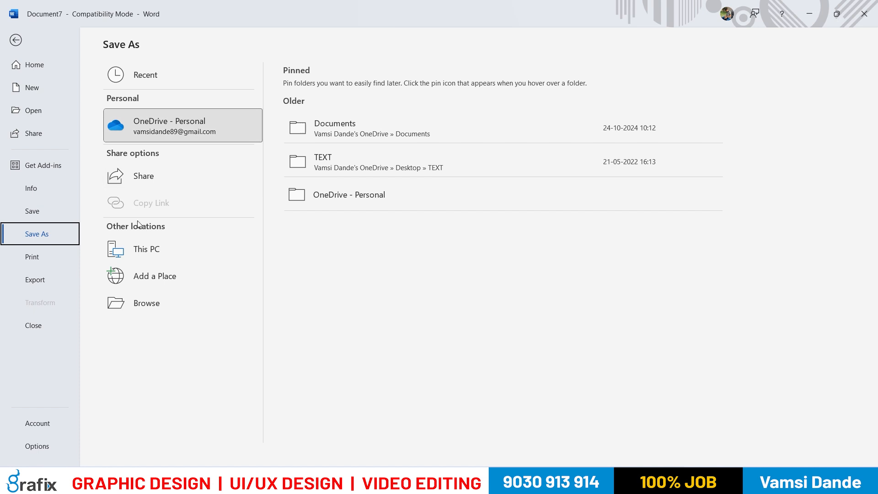
left_click(55, 210)
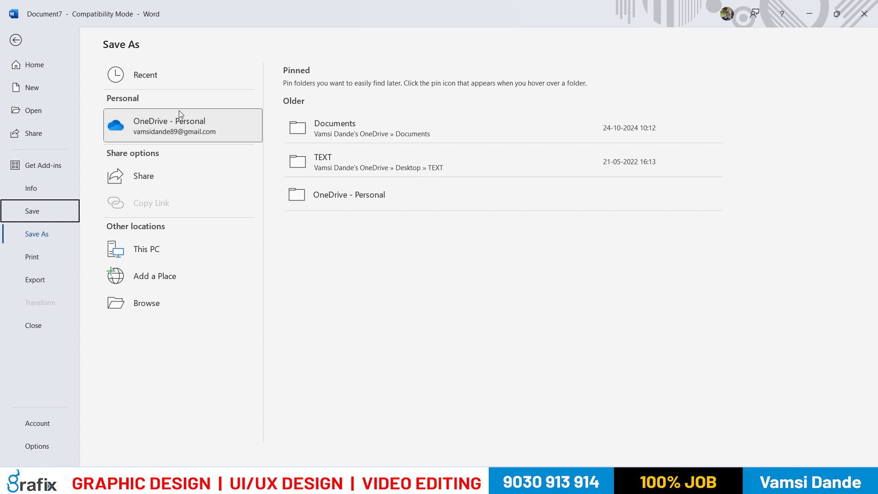
left_click(169, 252)
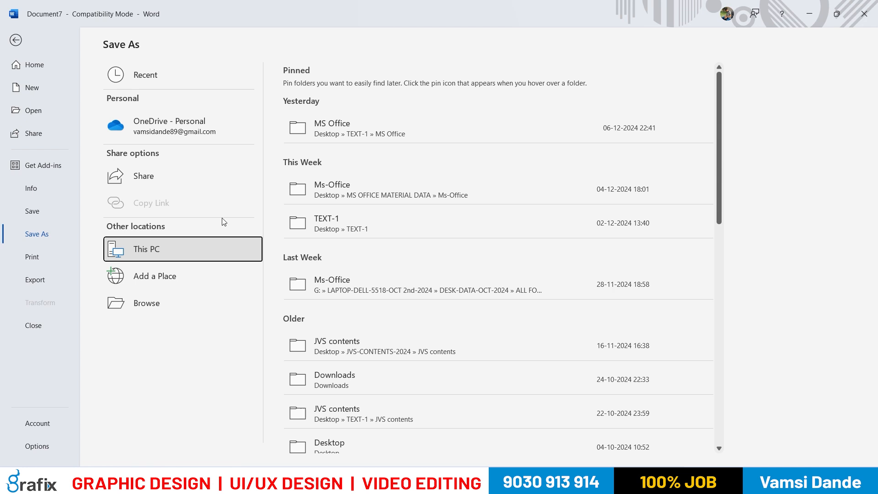
scroll(337, 210, "down", 5)
scroll(347, 280, "up", 4)
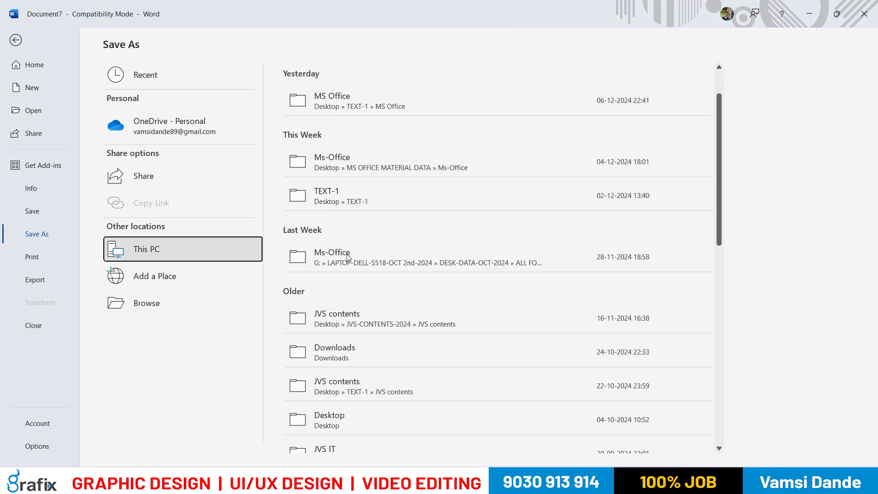
scroll(347, 257, "up", 1)
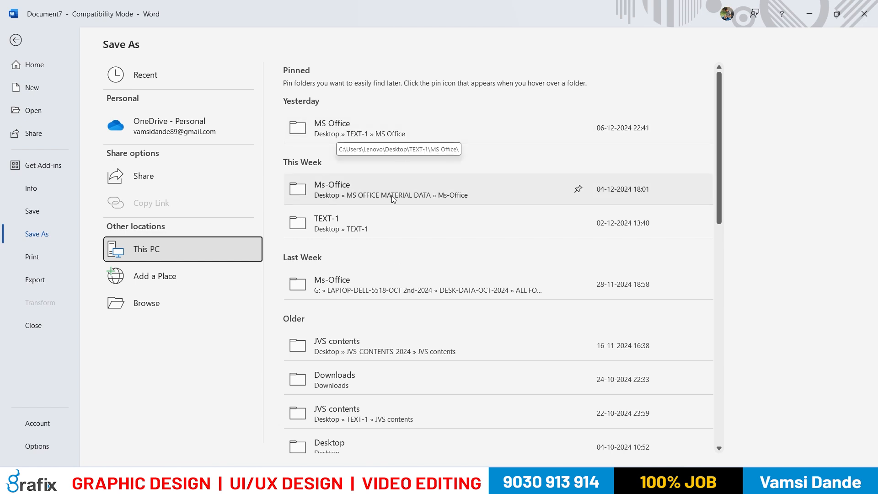
left_click(364, 137)
mouse_move(88, 131)
left_mouse_down()
mouse_move(88, 81)
mouse_move(88, 121)
left_mouse_up()
left_click(63, 129)
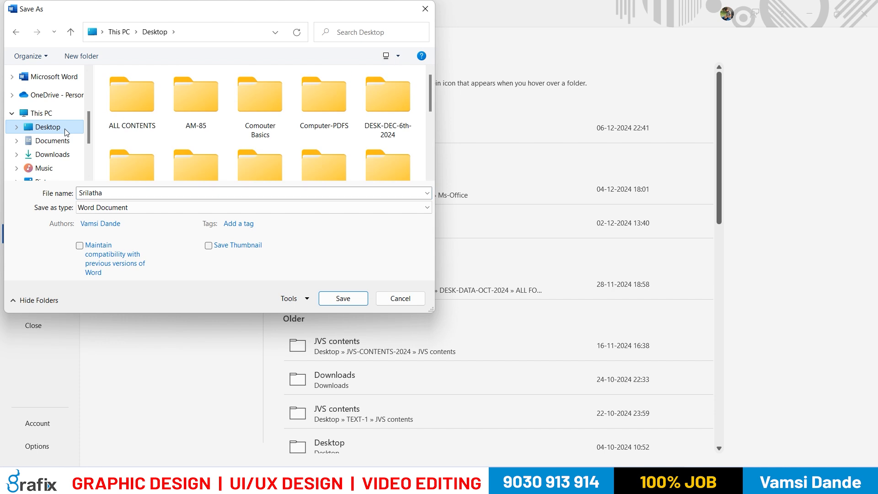
left_click(402, 298)
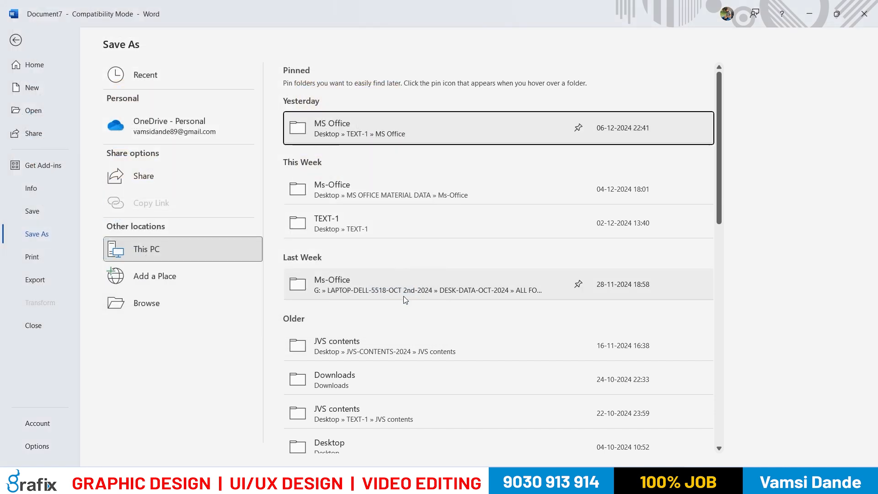
key("Escape")
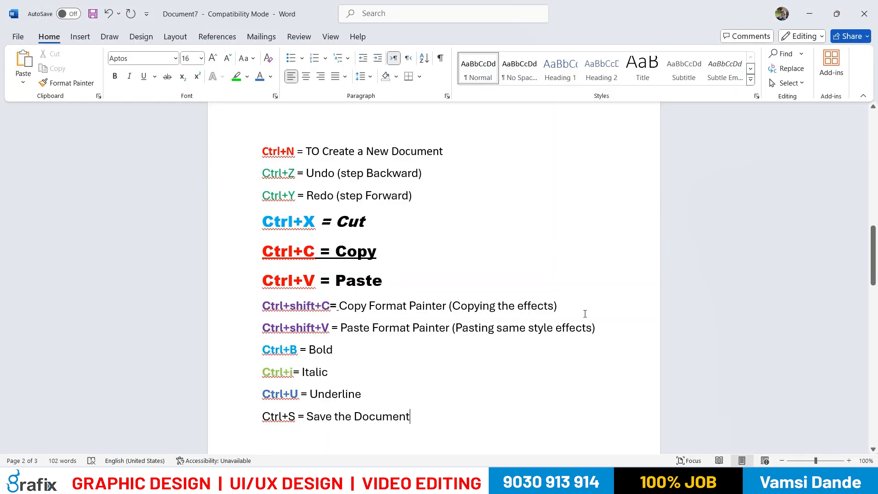
Start saving the document on this PC, set the Desktop as the save location, and enlarge the Save As dialog
left_click(18, 37)
left_click(42, 209)
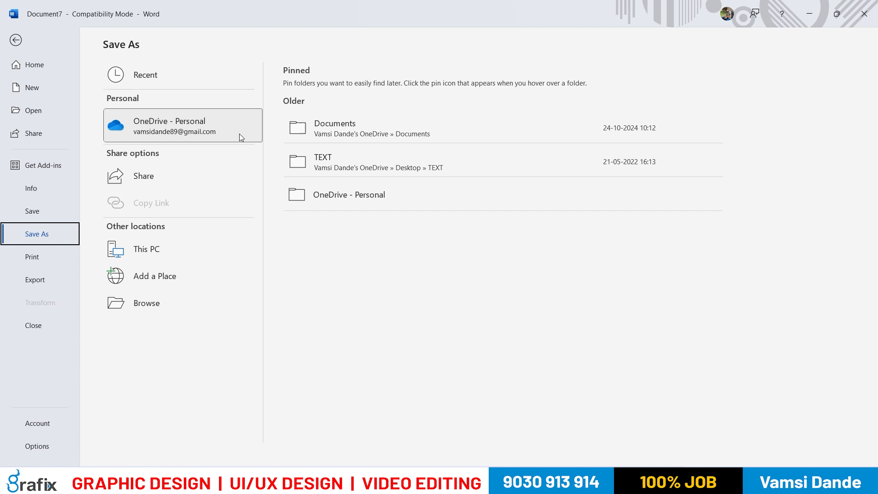
left_click(225, 244)
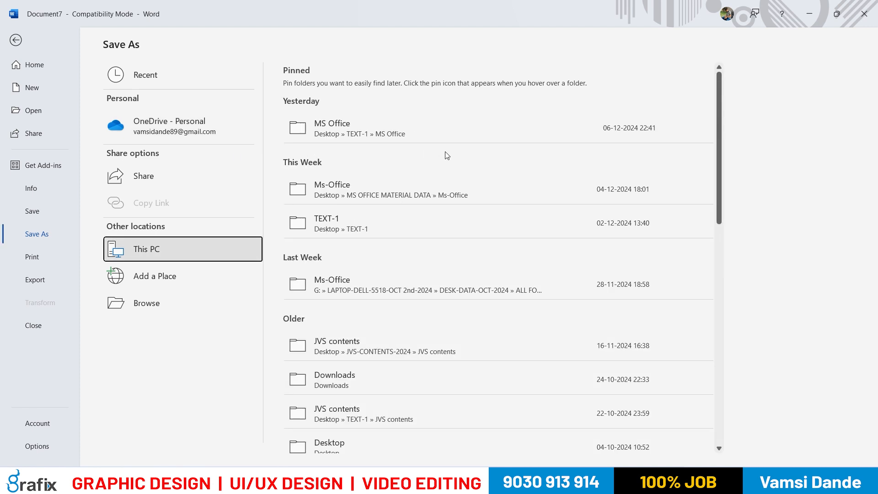
left_click(398, 124)
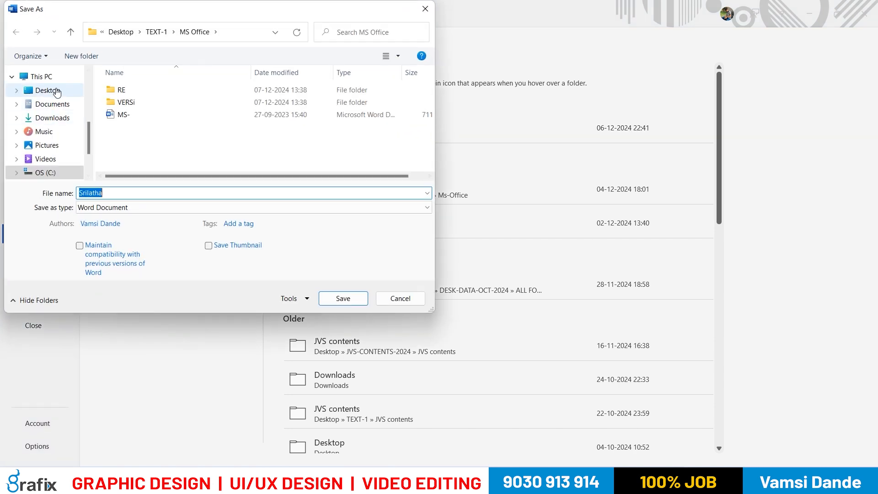
mouse_move(87, 136)
left_mouse_down()
mouse_move(89, 84)
mouse_move(81, 144)
mouse_move(83, 137)
left_mouse_up()
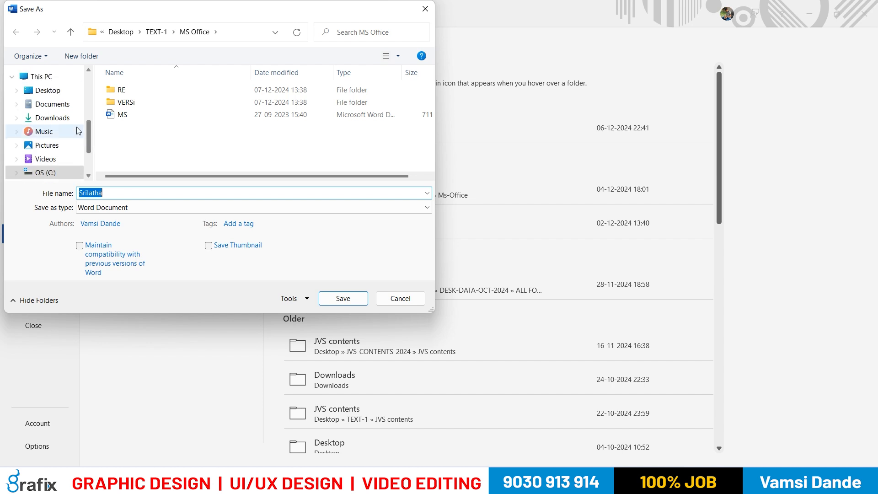
left_click(48, 91)
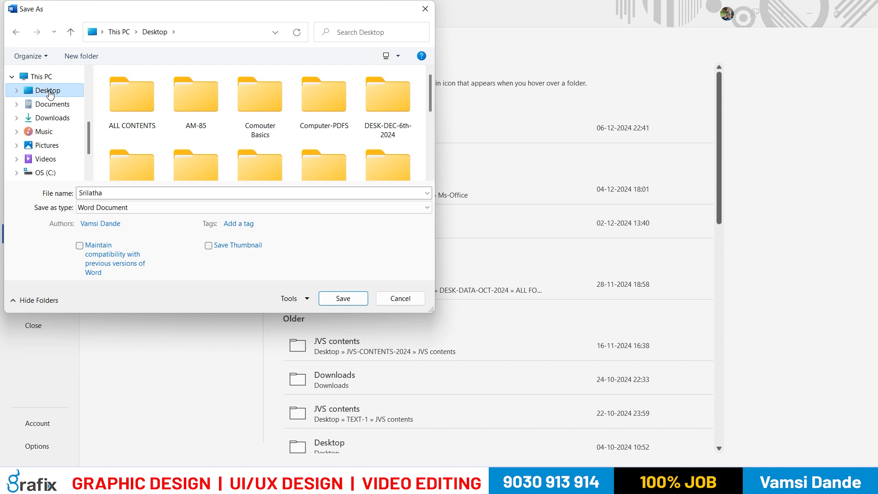
left_click_drag(429, 311, 502, 372)
scroll(407, 213, "down", 1)
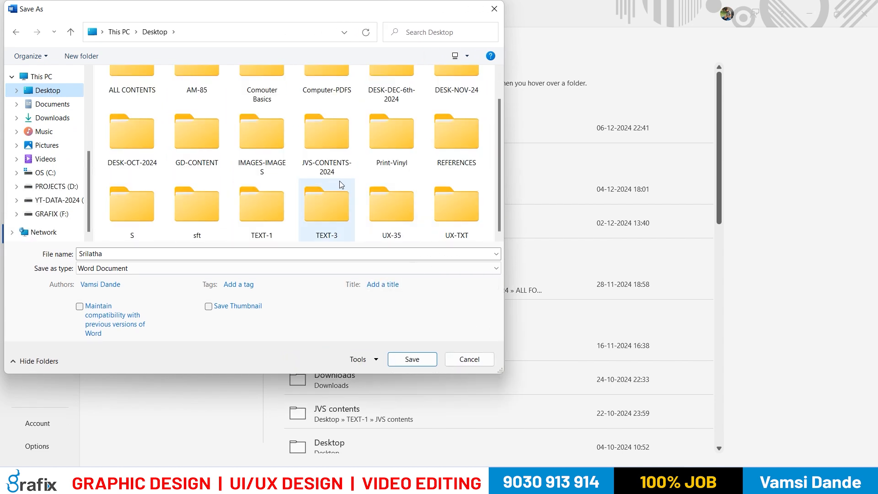
scroll(339, 184, "up", 1)
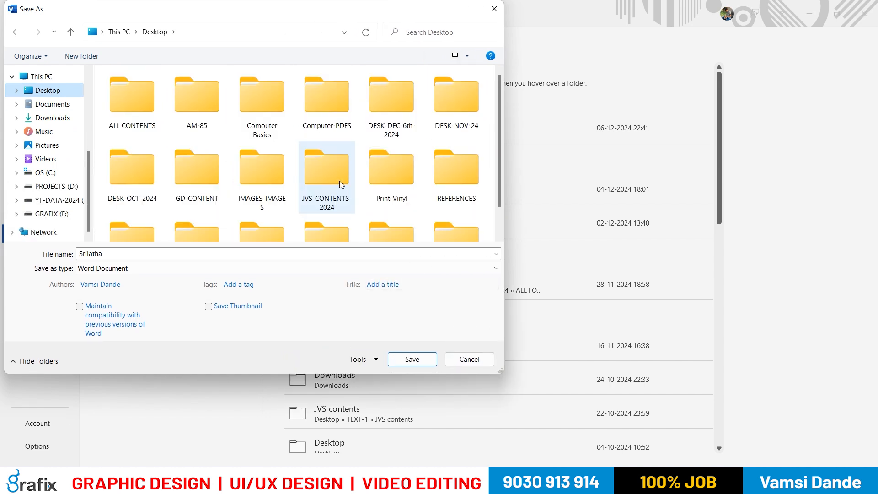
right_click(422, 139)
mouse_move(521, 265)
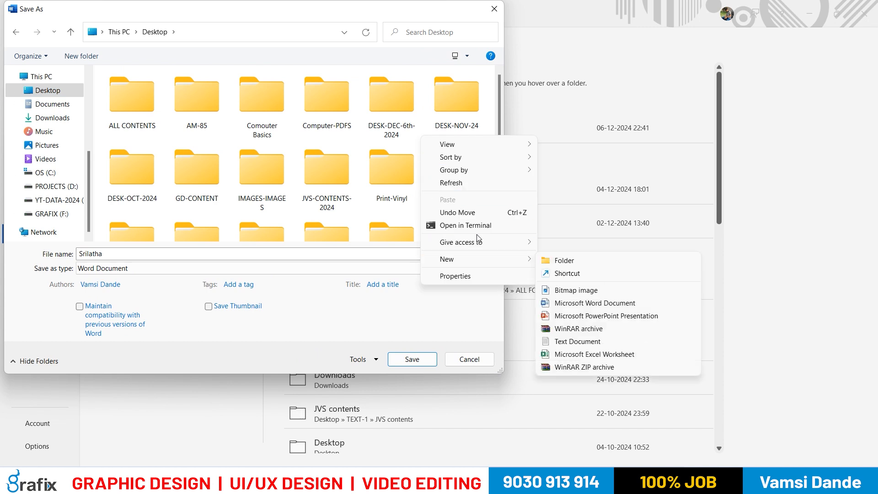
left_click(354, 148)
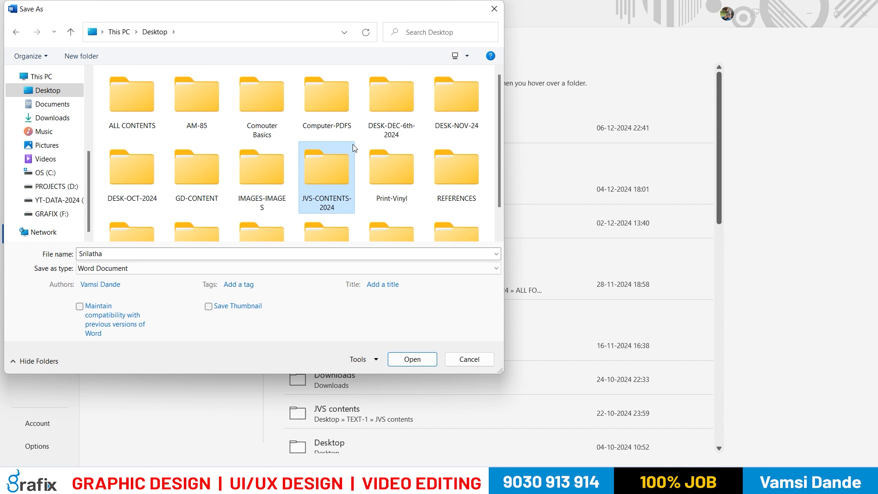
Create a new folder on the Desktop, named with the student's first name followed by -1
right_click(422, 139)
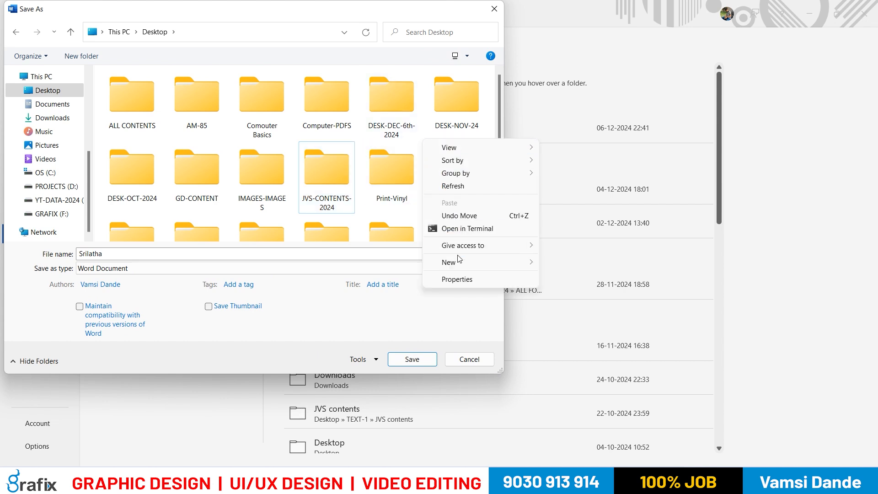
left_click(419, 147)
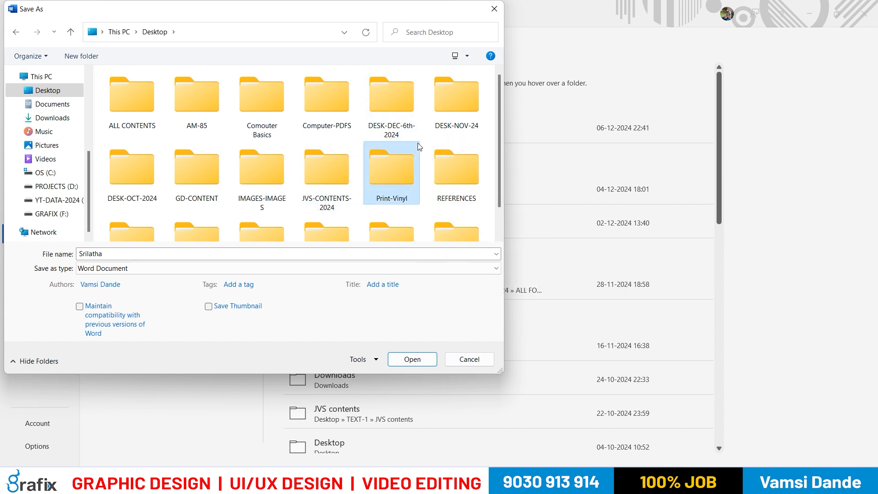
left_click(78, 67)
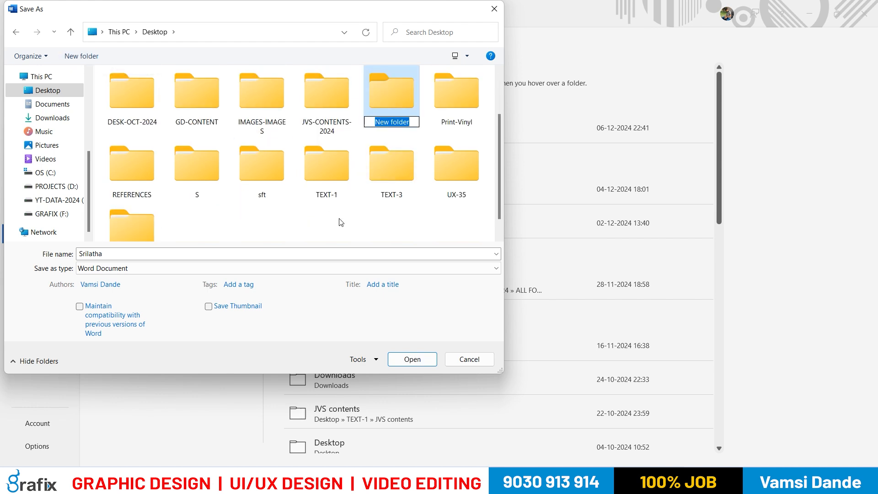
type("SL")
key("BackSpace")
type("rilatha")
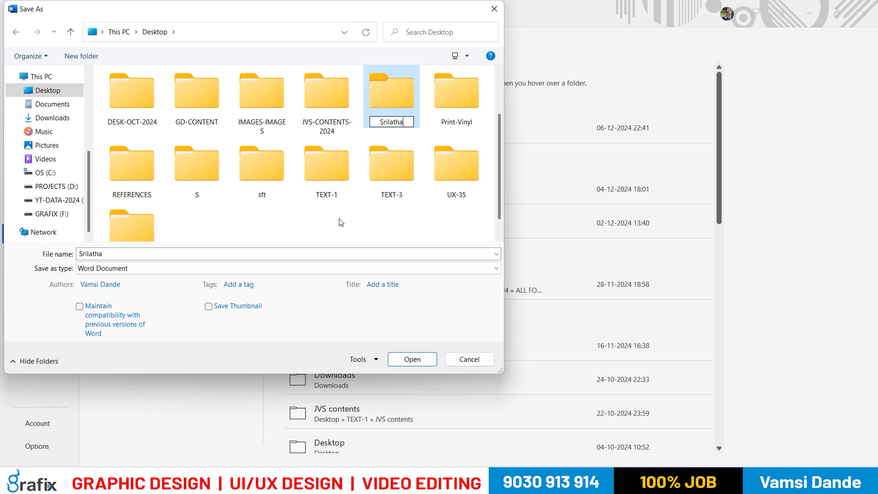
type("-1")
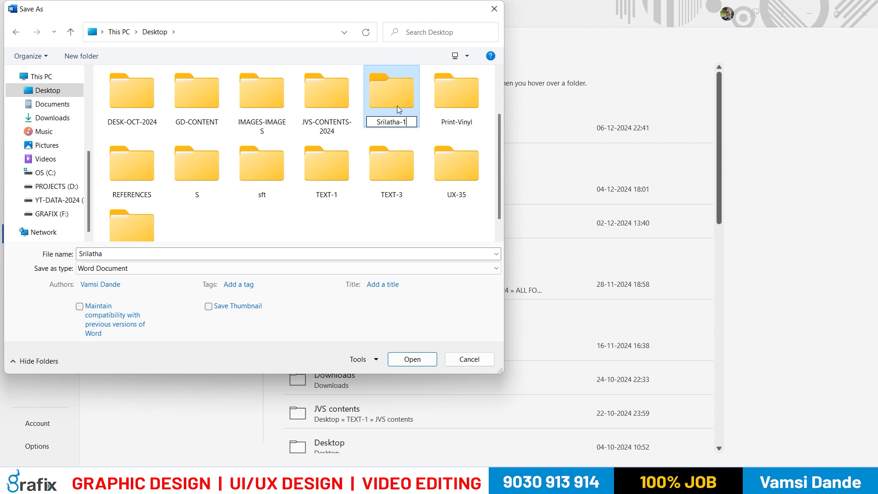
left_click(418, 235)
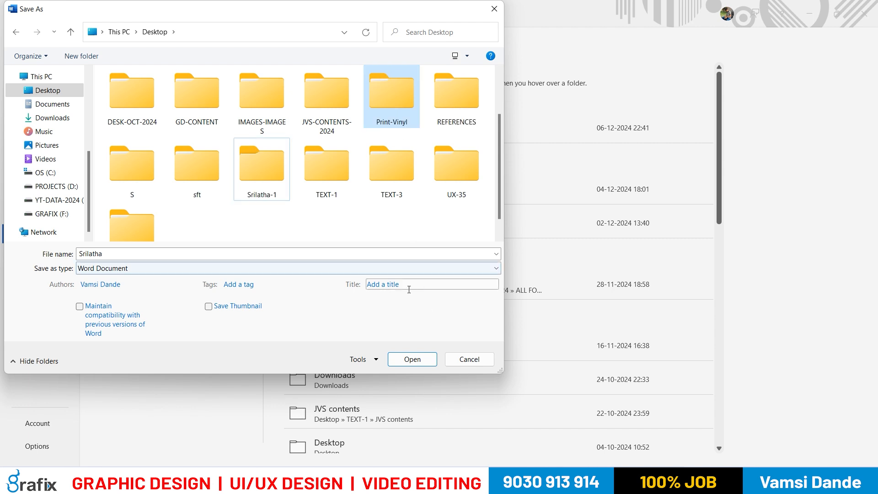
Open the newly created Desktop folder as the save location for the document
left_click(267, 175)
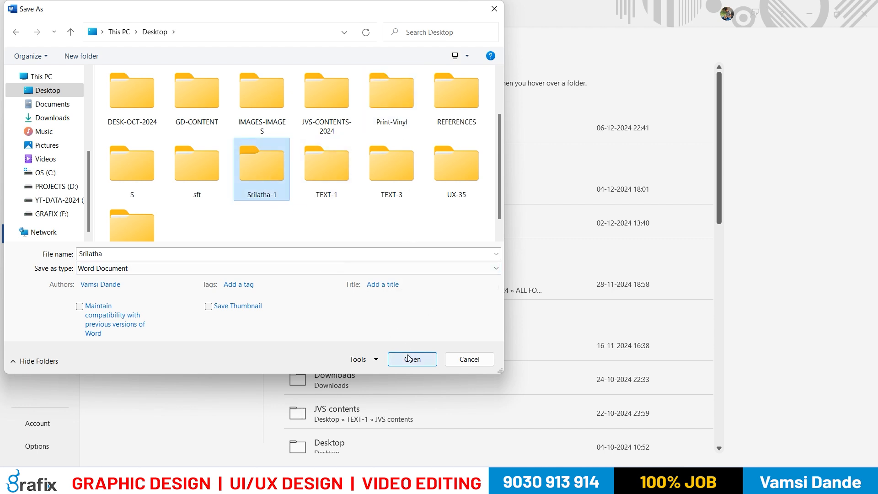
double_click(268, 167)
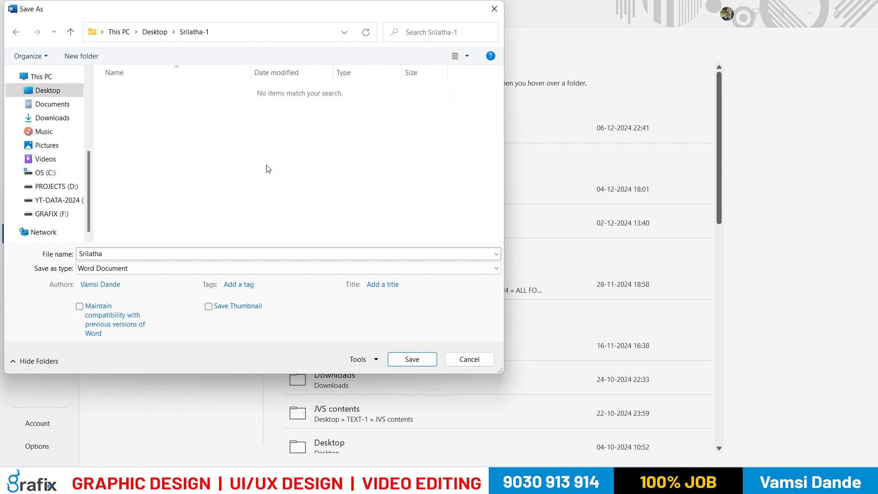
left_click(157, 33)
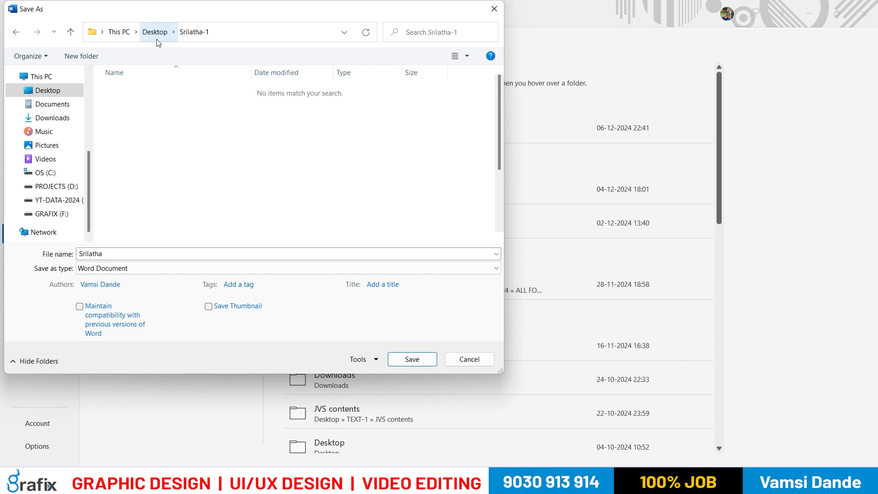
left_click(253, 188)
key("s")
left_click(264, 142)
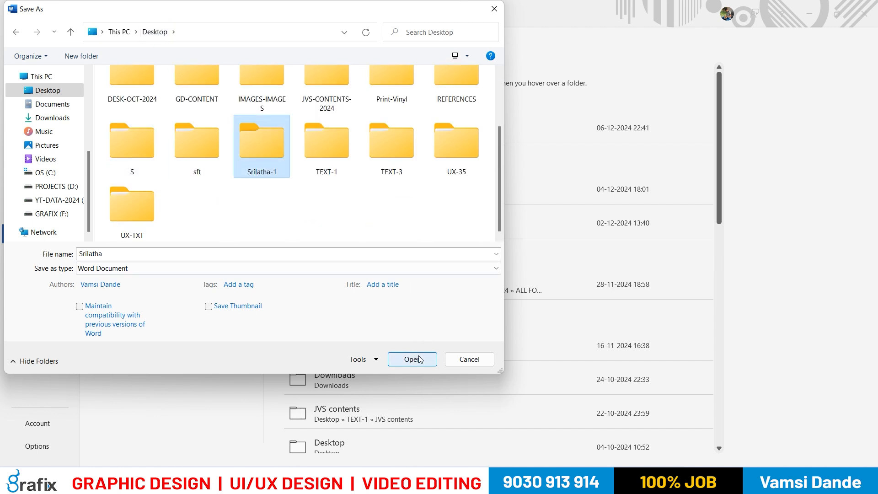
double_click(270, 155)
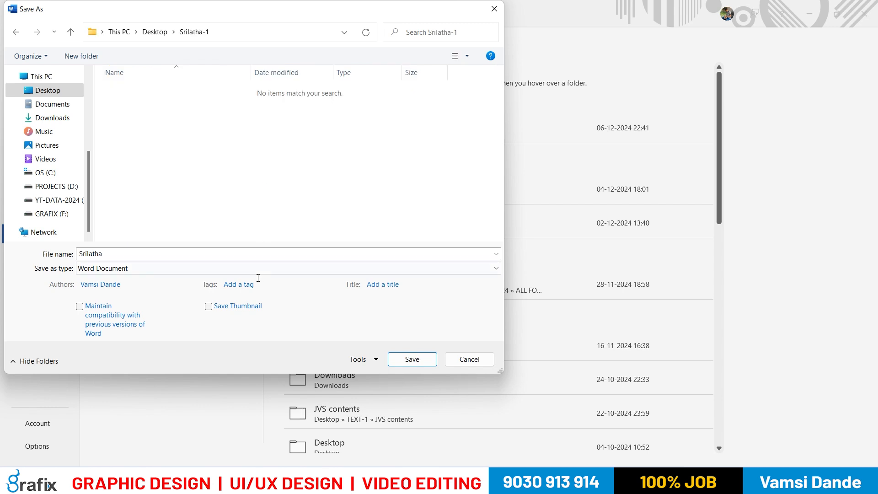
double_click(255, 254)
type("Class-1")
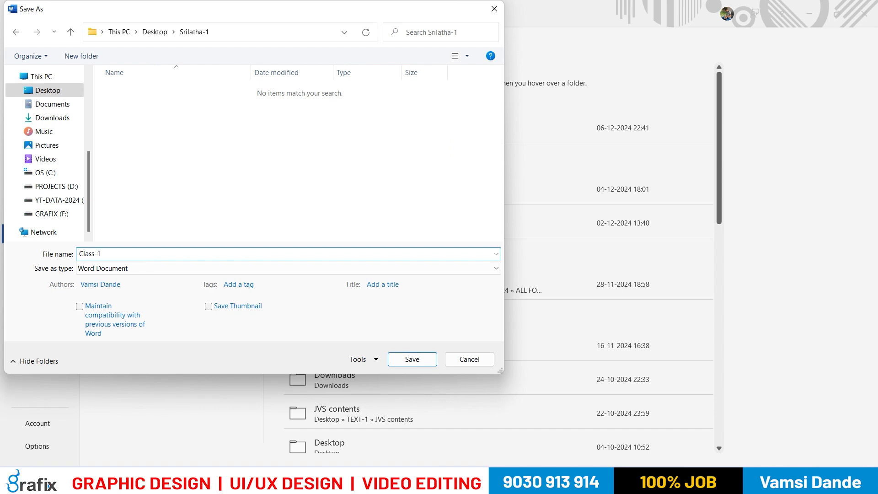
key("ctrl+a")
key("BackSpace")
type("Save")
key("BackSpace")
key("BackSpace")
key("BackSpace")
key("BackSpace")
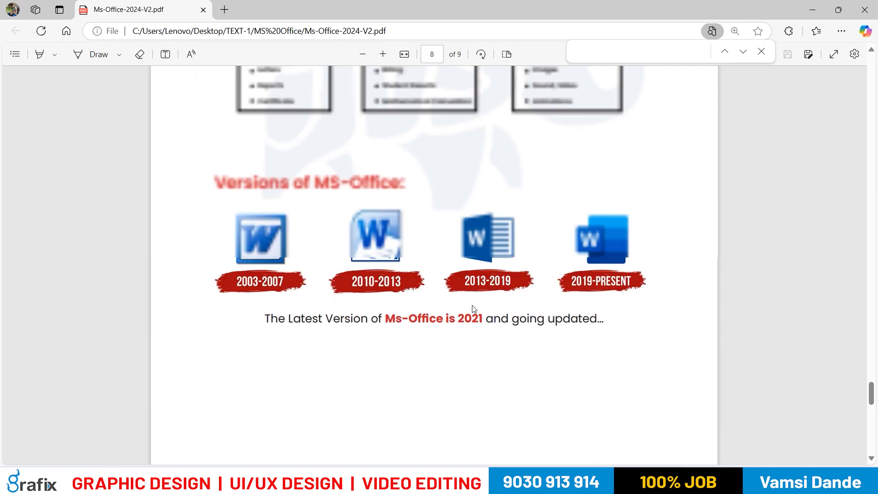
Switch to the Ms-Office-2024-V2 PDF and review the comparison of files and folders with its five-document example
scroll(473, 309, "up", 10)
scroll(471, 307, "down", 2)
scroll(466, 305, "up", 6)
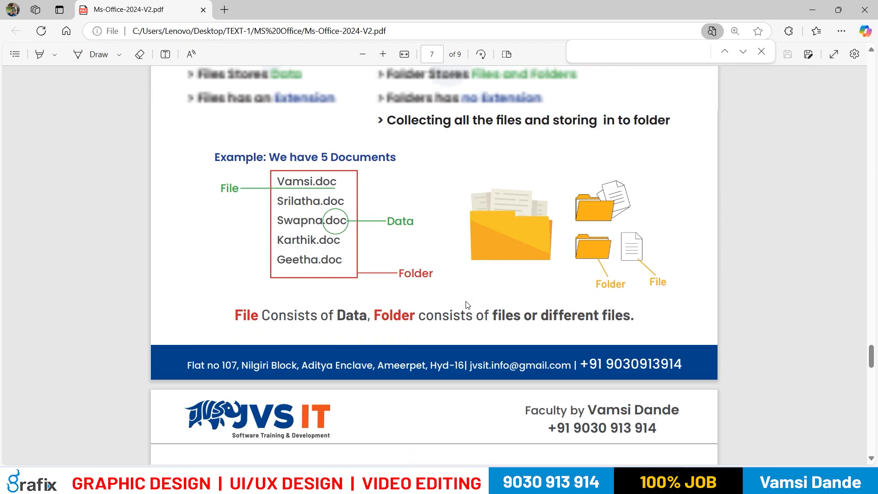
scroll(464, 305, "up", 5)
mouse_move(438, 202)
left_mouse_down()
mouse_move(454, 204)
mouse_move(439, 203)
left_mouse_up()
scroll(414, 261, "down", 3)
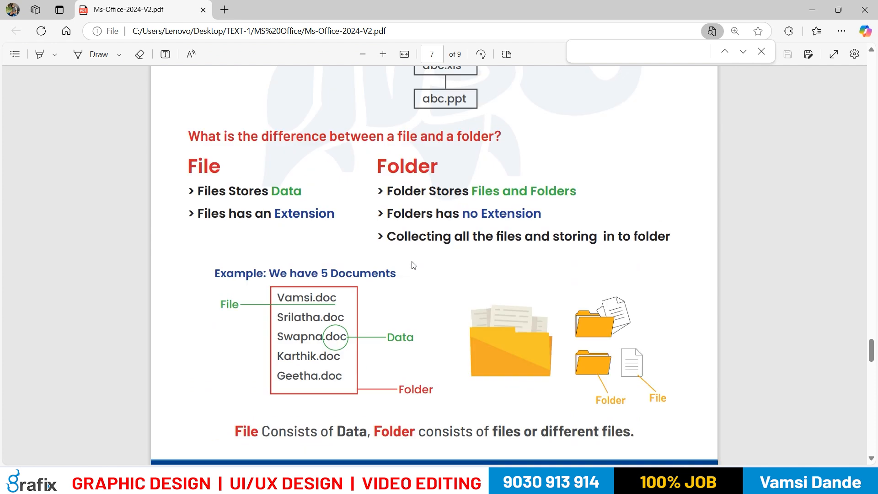
left_click_drag(277, 296, 315, 297)
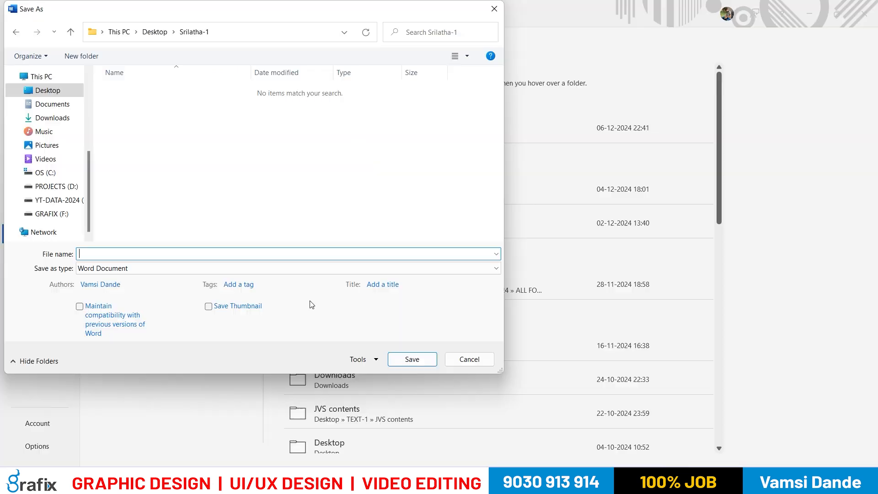
Save the document as Class-1 in the new folder, accepting the upgrade to the newest file format
left_click(259, 251)
type("Class-1")
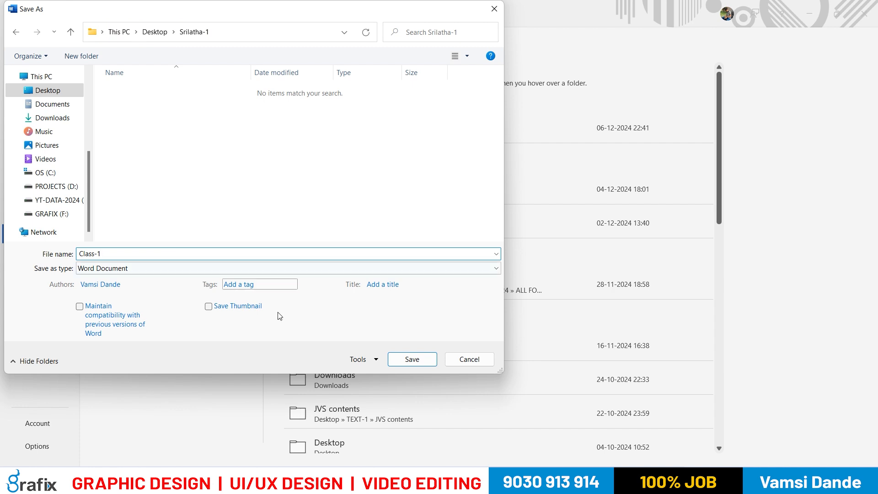
left_click(412, 359)
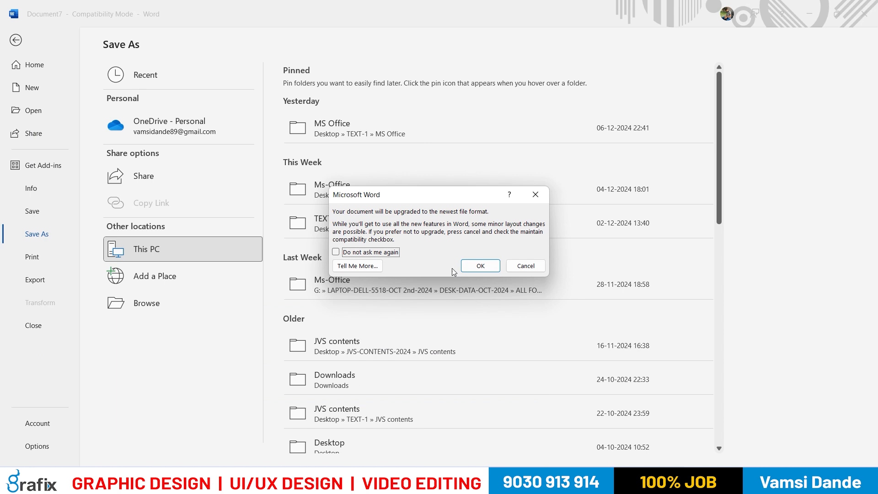
left_click(476, 265)
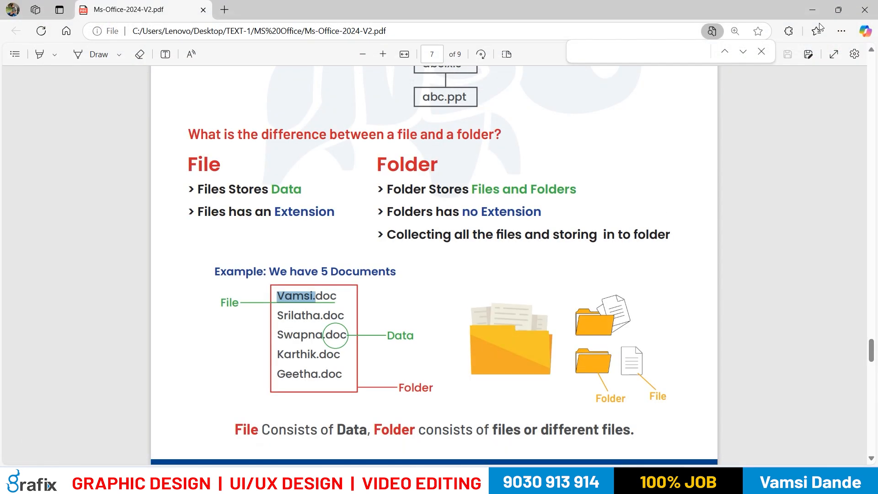
Minimize the PDF window, show the Desktop and open the folder that holds the saved document
left_click(813, 9)
key("super+d")
left_click(175, 241)
left_click(111, 77)
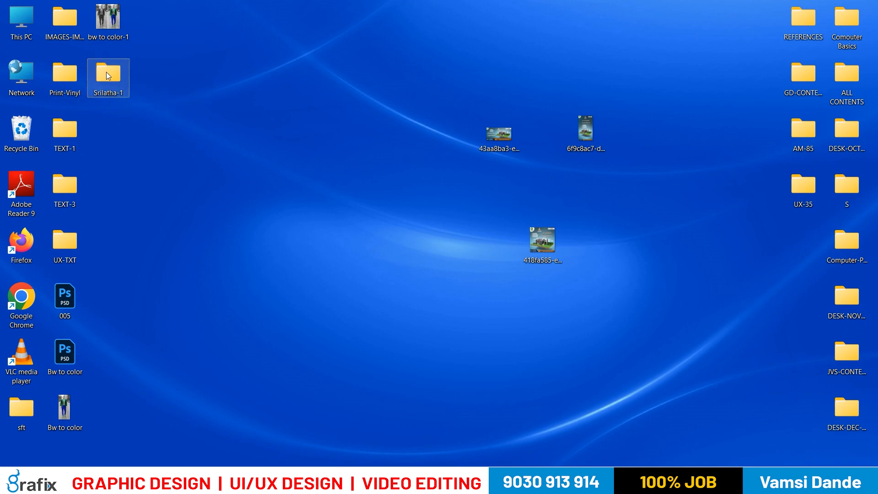
left_click(197, 198)
double_click(118, 77)
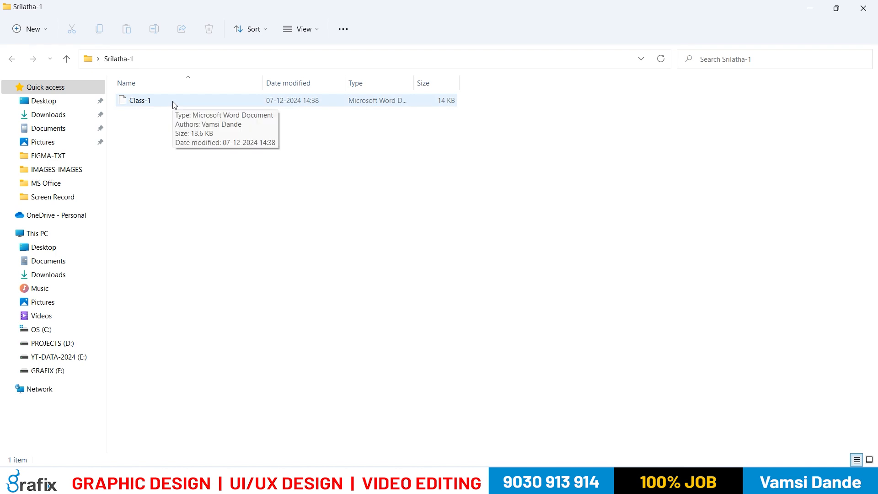
Select the Class-1 file and look at the file actions available for it
left_click(145, 101)
right_click(144, 104)
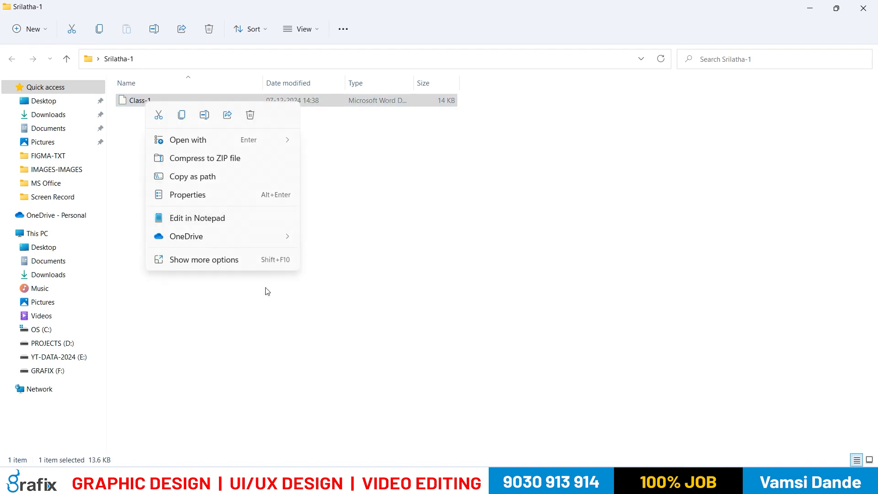
mouse_move(247, 140)
left_click(339, 161)
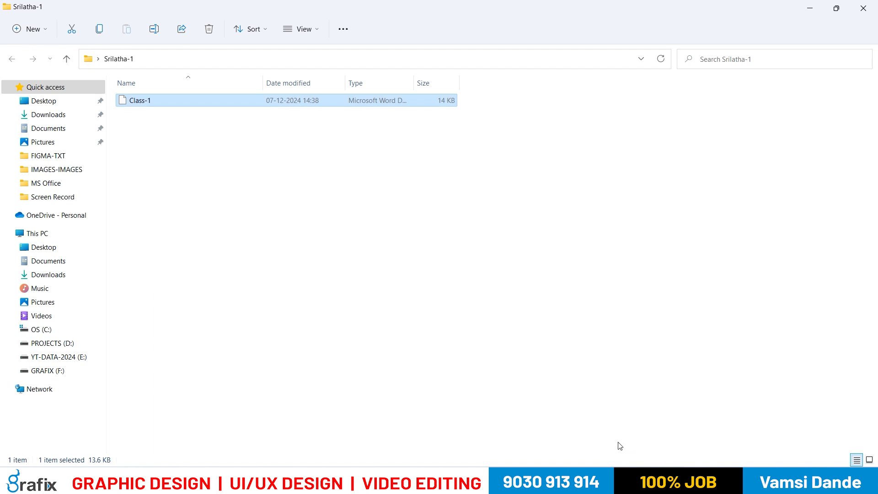
key("super")
type("win")
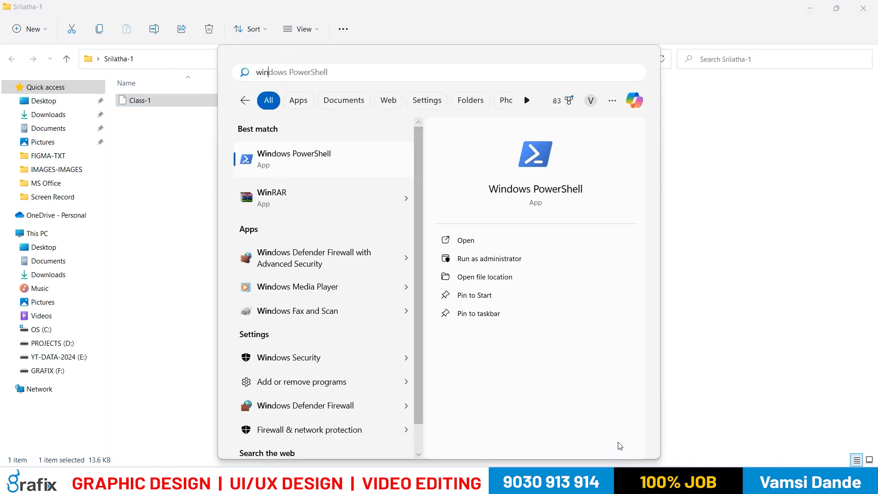
key("ctrl+a")
key("Escape")
Search for "word" in Windows and launch Word
key("super")
type("word")
key("Return")
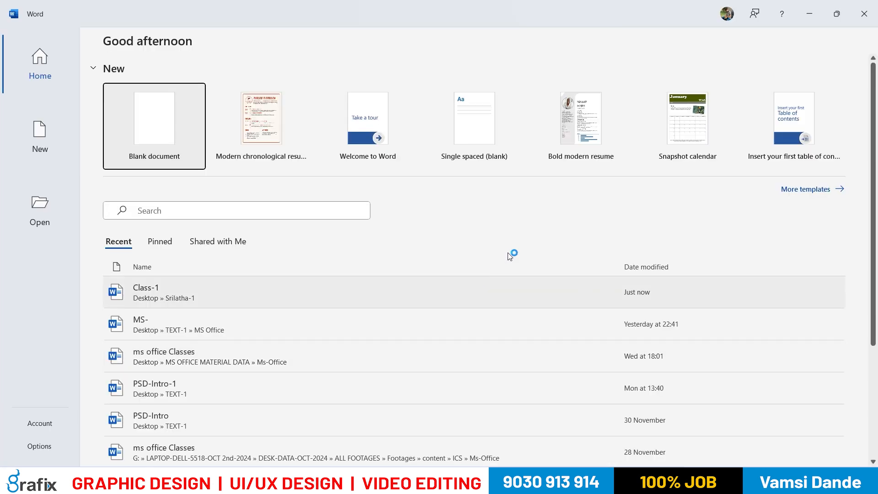
Return to the folder window and open the Class-1 document in Word
key("alt+Tab")
left_click_drag(157, 100, 306, 168)
key("alt+Tab")
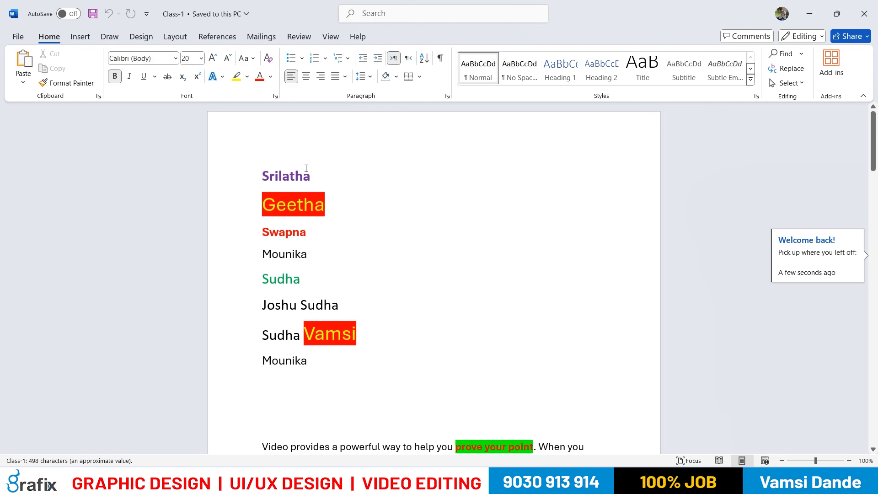
key("alt+Tab")
double_click(181, 104)
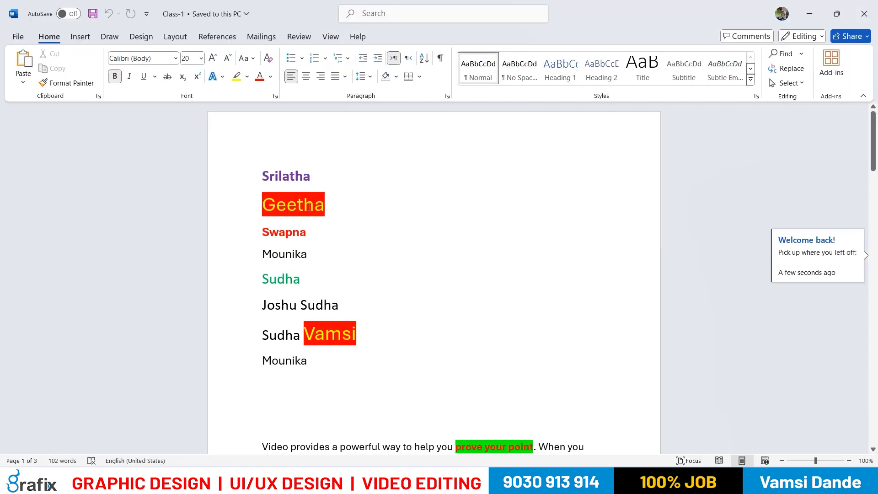
Review the content of the Class-1 document down to the list of shortcut keys
scroll(324, 231, "down", 6)
scroll(322, 238, "up", 2)
scroll(315, 241, "down", 12)
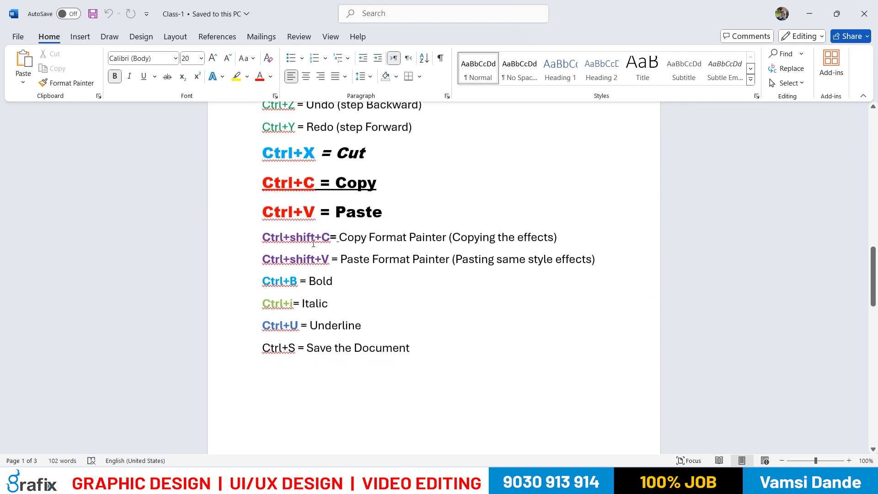
scroll(377, 308, "down", 1)
scroll(375, 309, "up", 2)
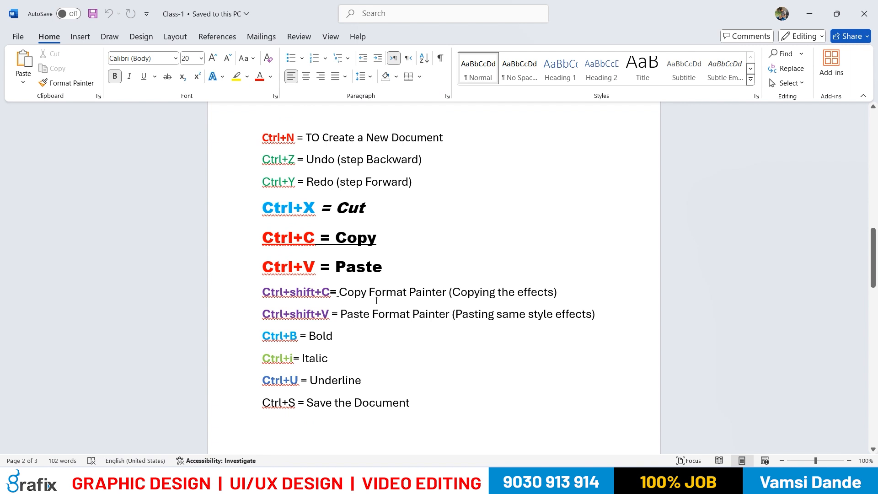
key("super")
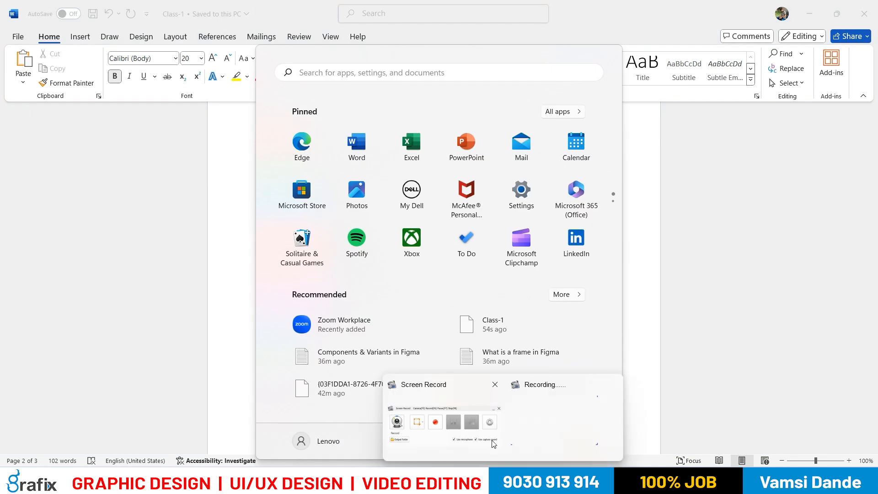